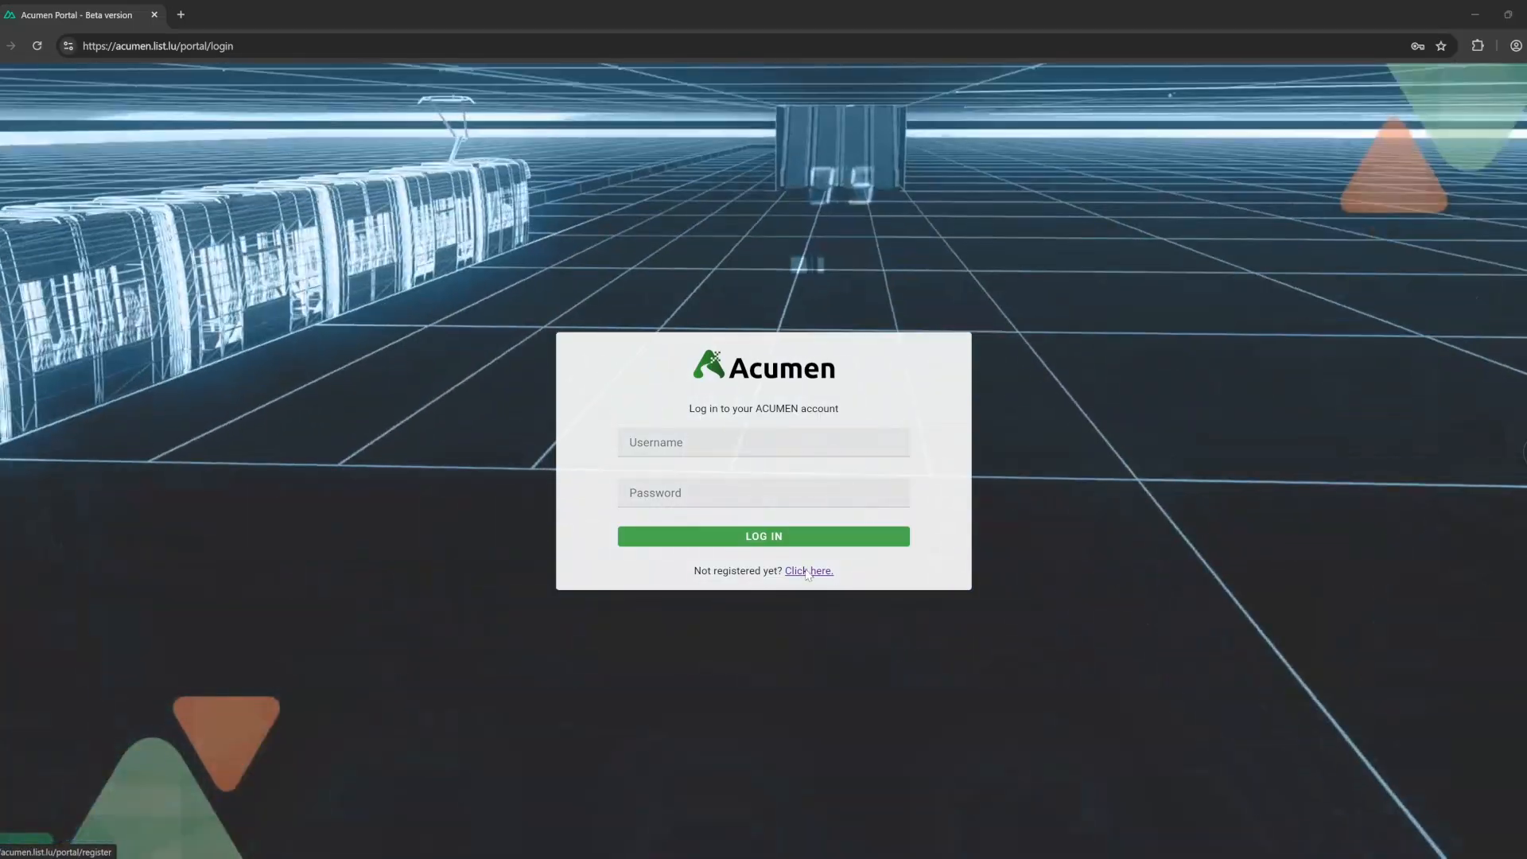
Open the registration form and enter a username, a password and its confirmation.
left_click(807, 571)
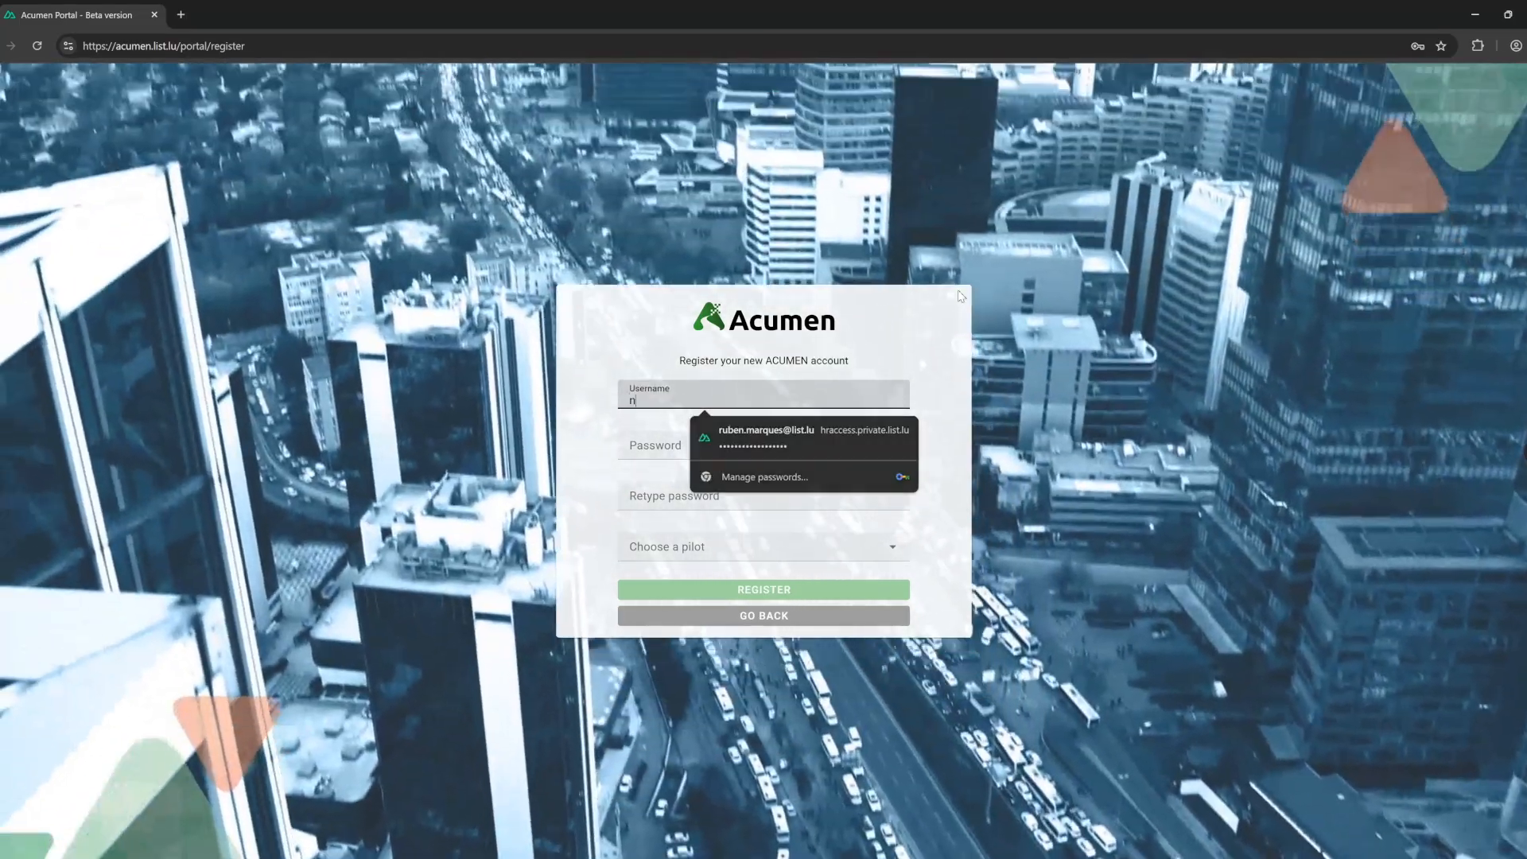
type("new-user-acumen")
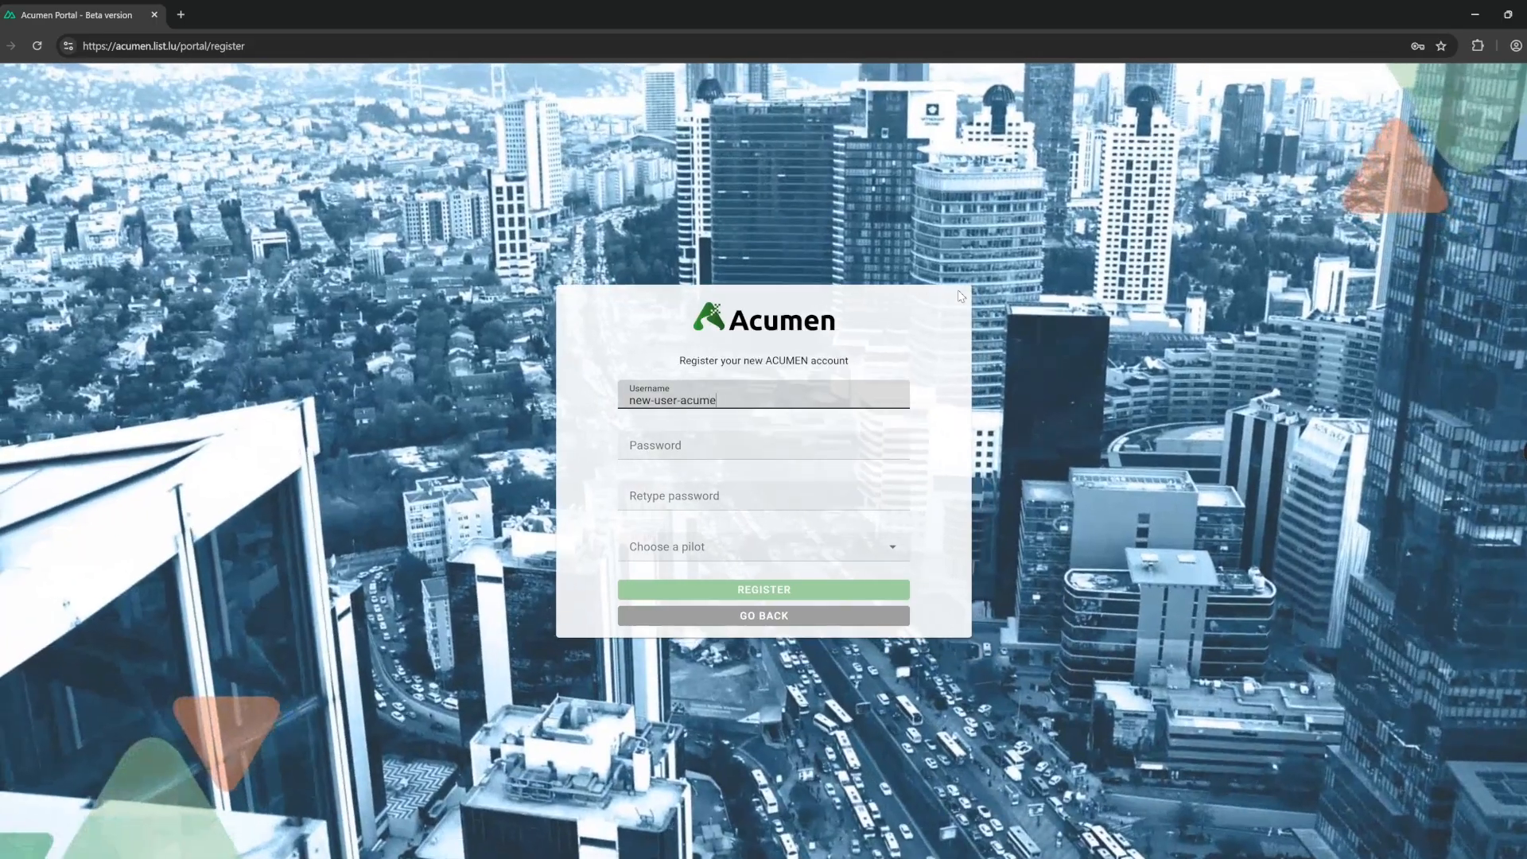
key("Tab")
type("******")
key("Tab")
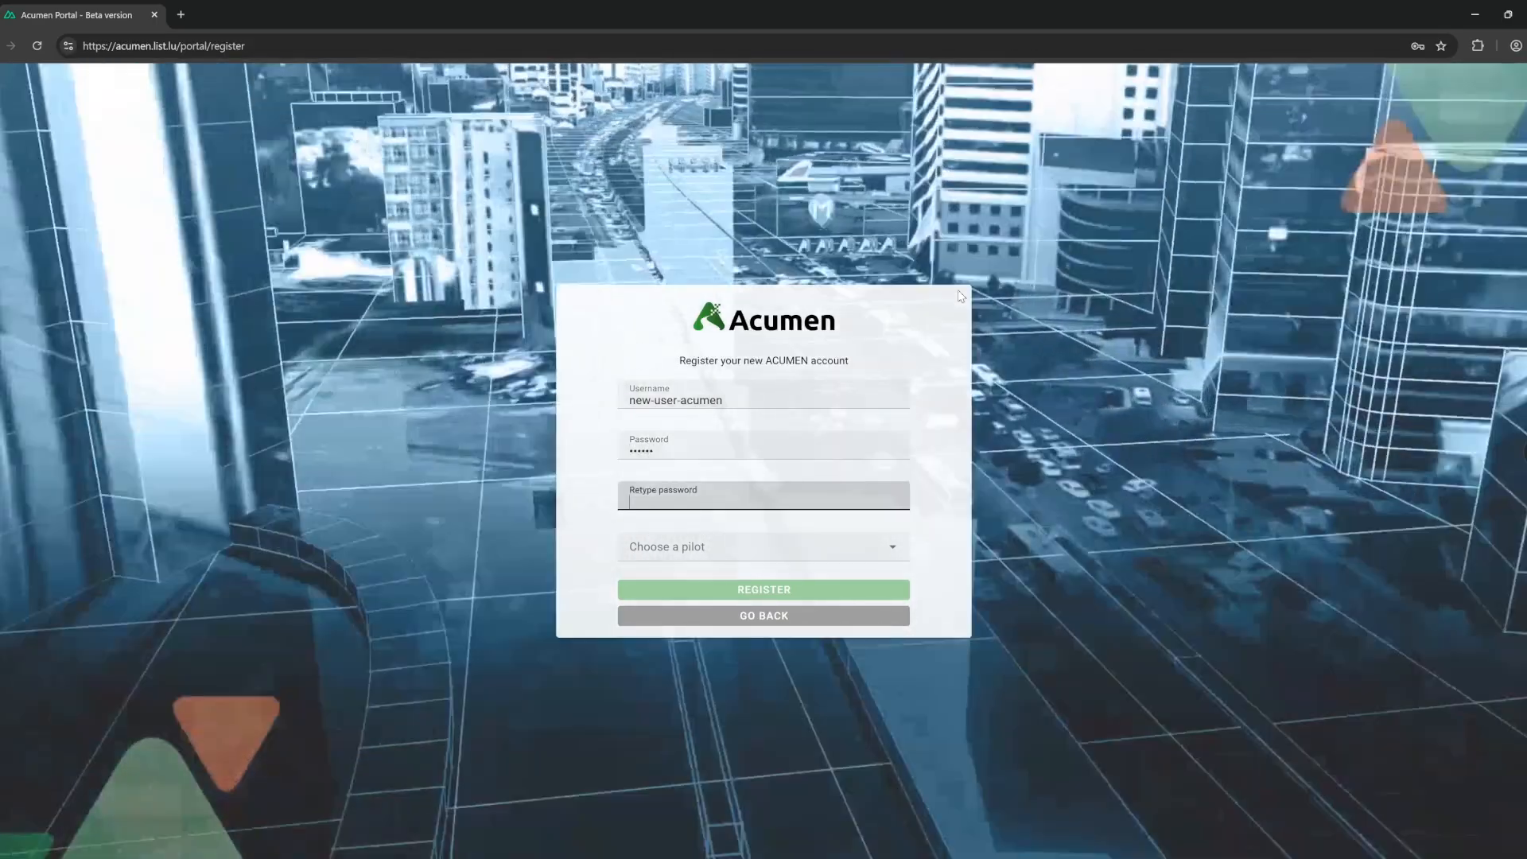
type("******")
key("Tab")
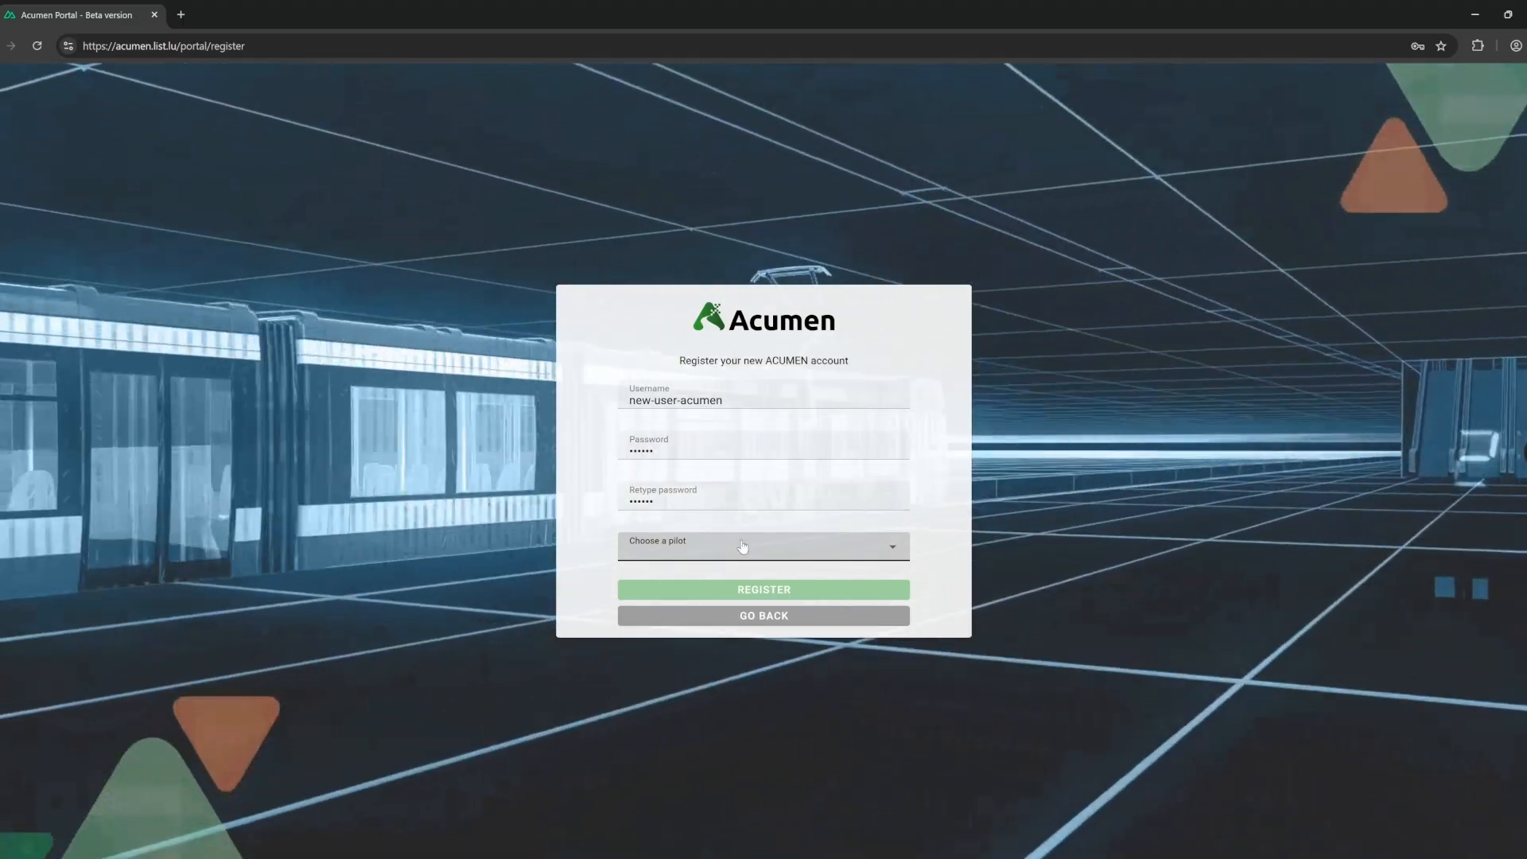
Choose Luxembourg and Amsterdam as pilots and submit the registration.
left_click(742, 546)
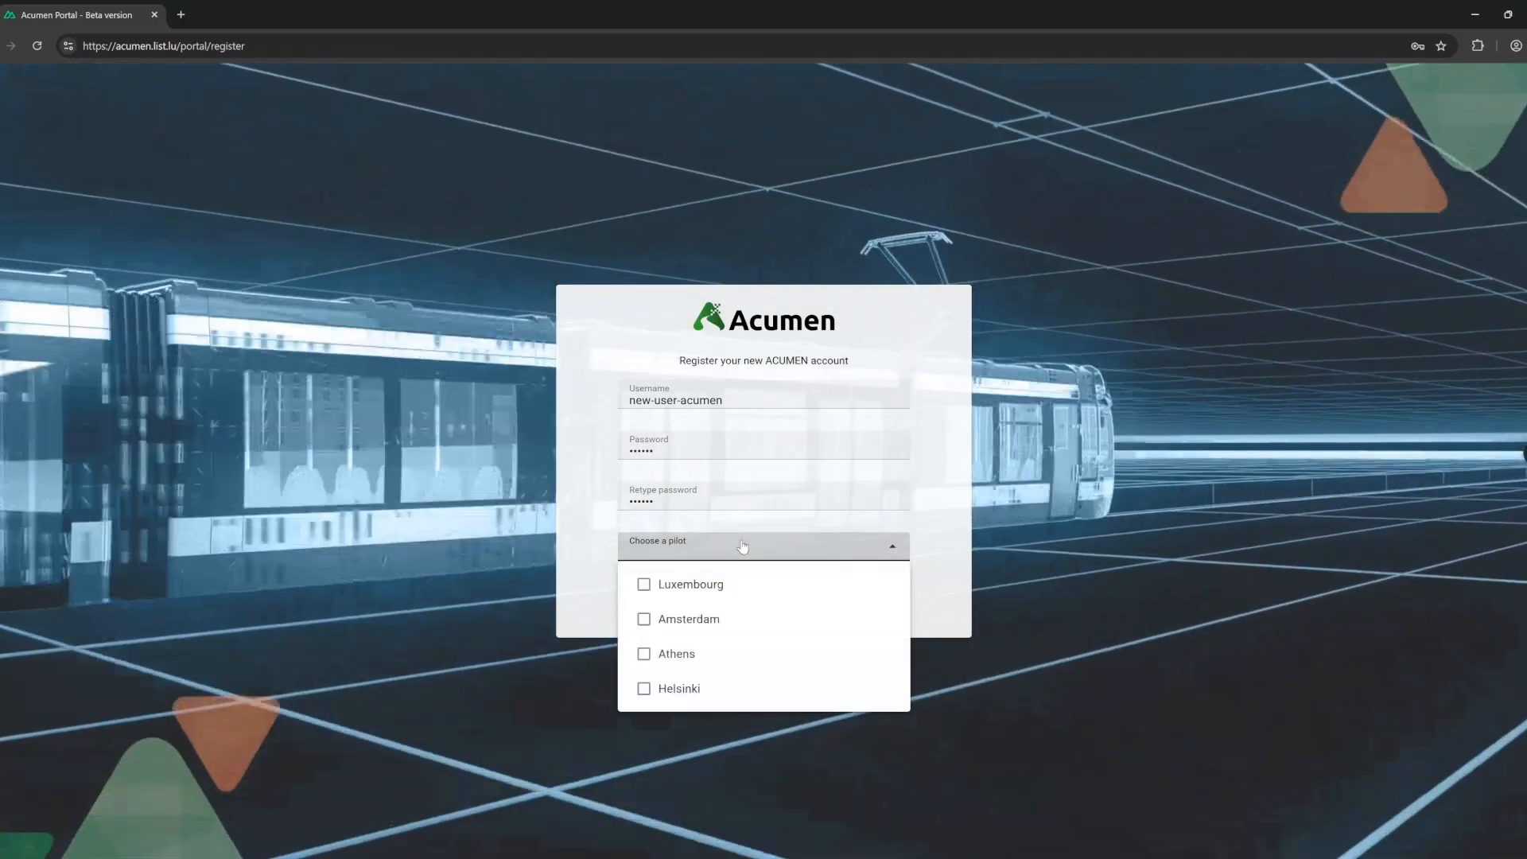
left_click(690, 584)
left_click(710, 612)
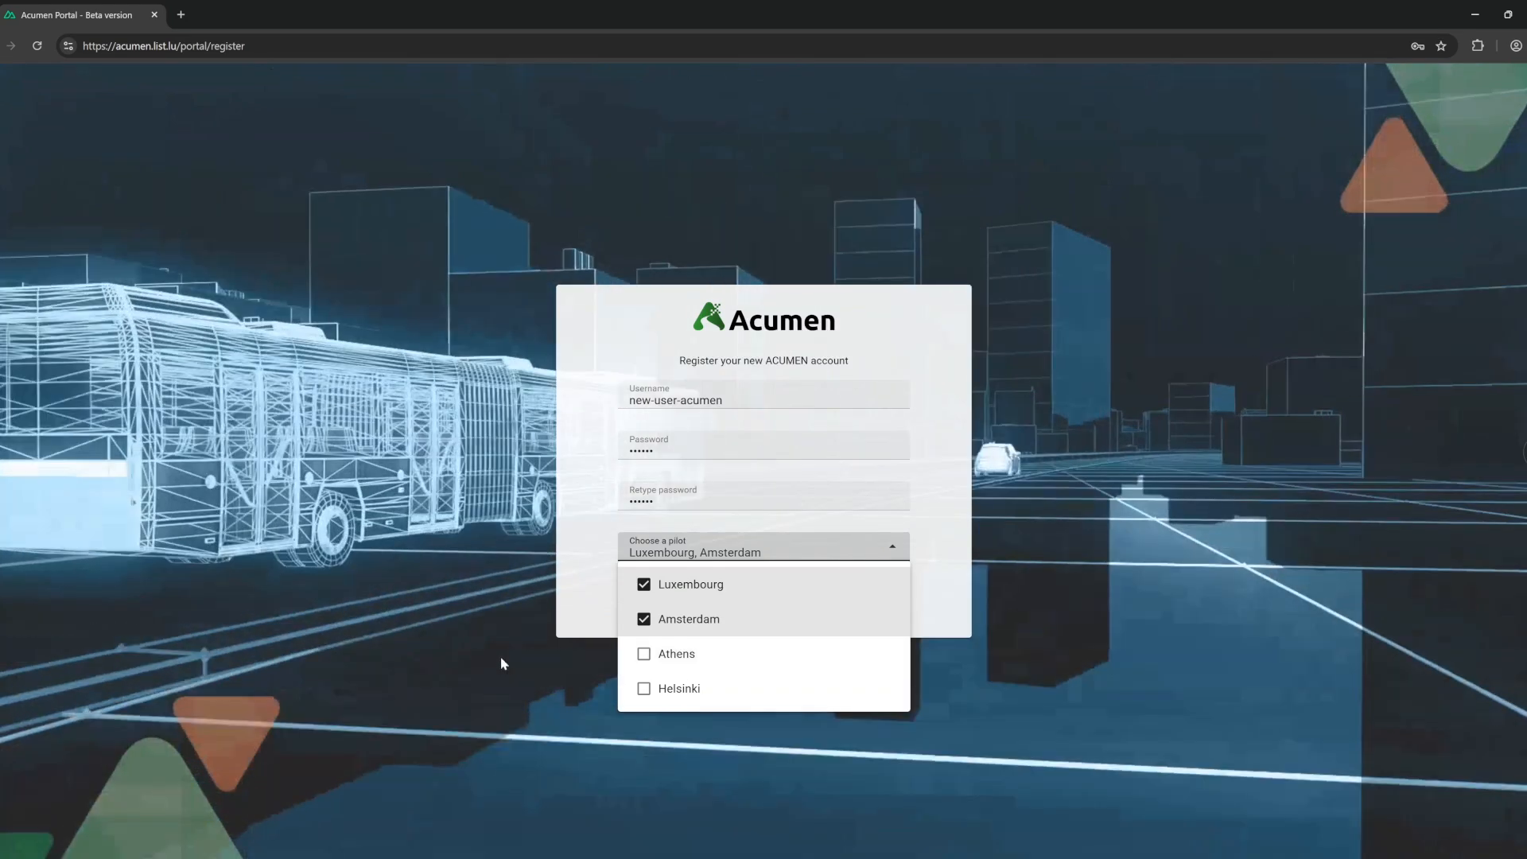
left_click(506, 664)
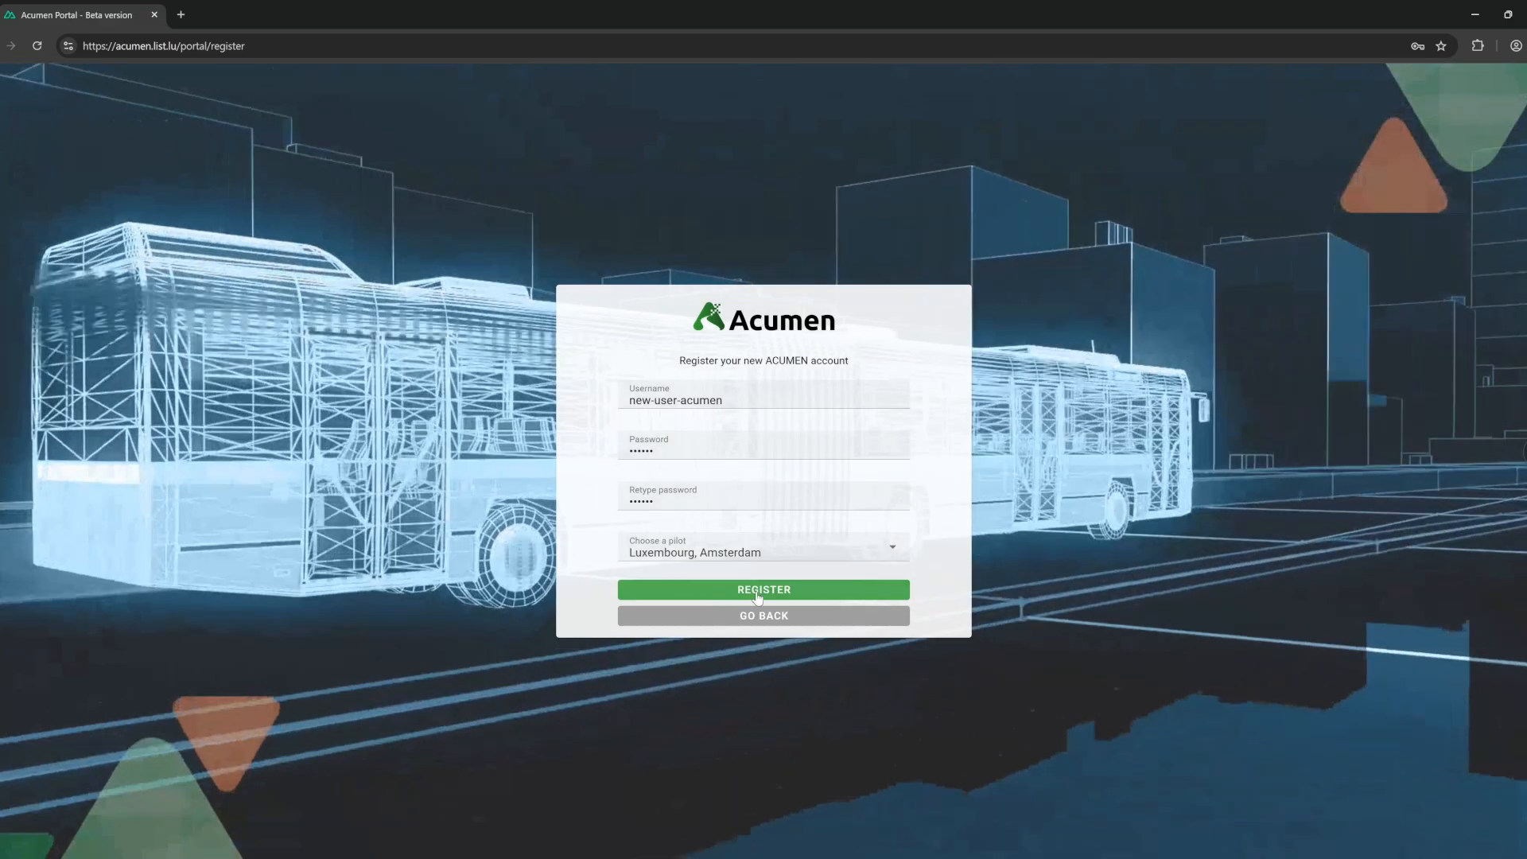
left_click(759, 590)
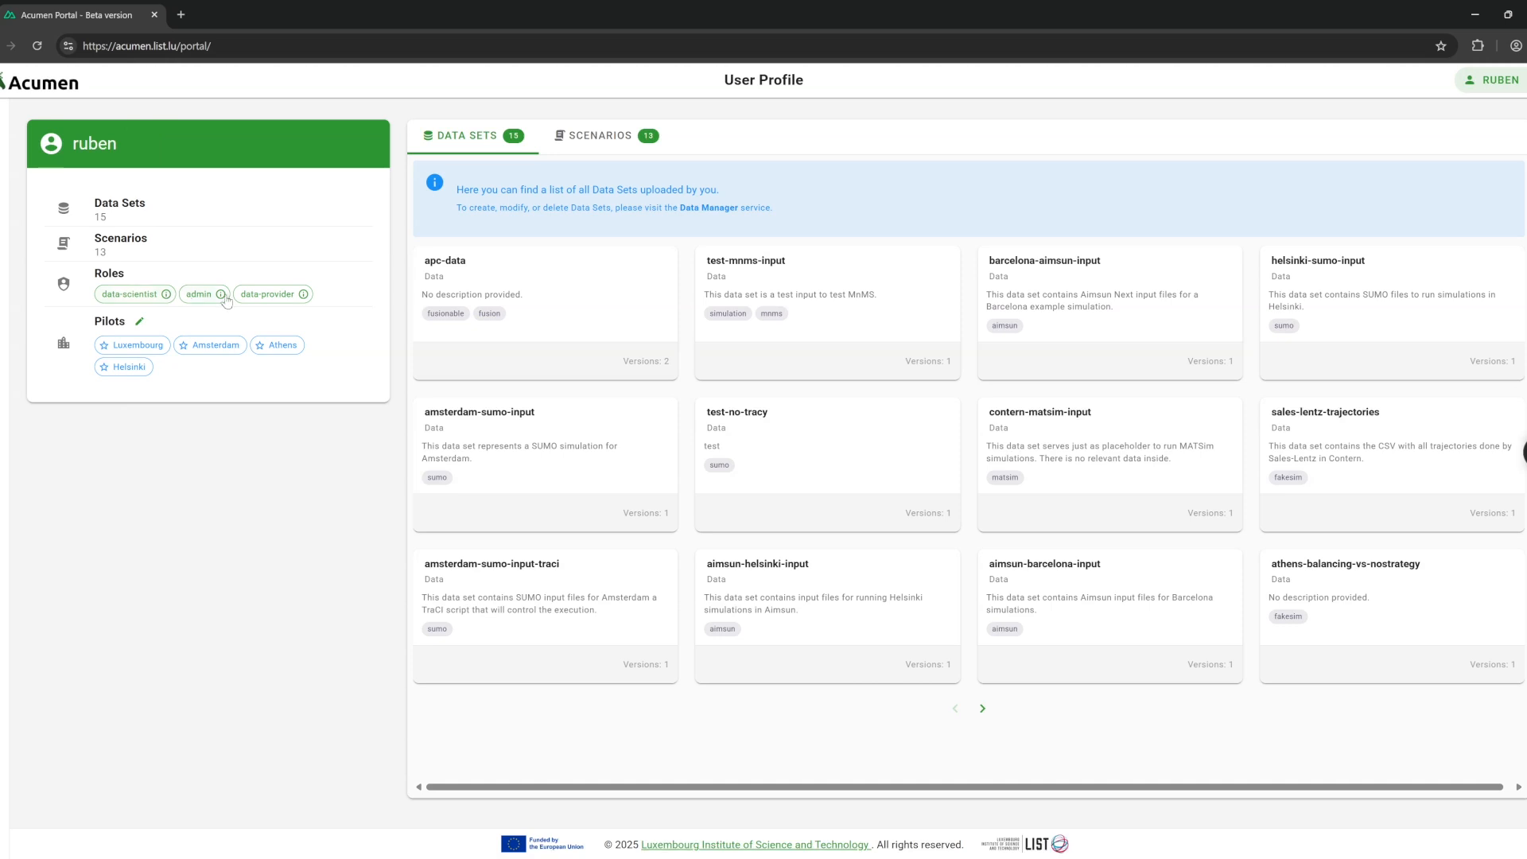
Star Luxembourg as favourite pilot, then browse the Scenarios and Data Sets tabs.
left_click(145, 346)
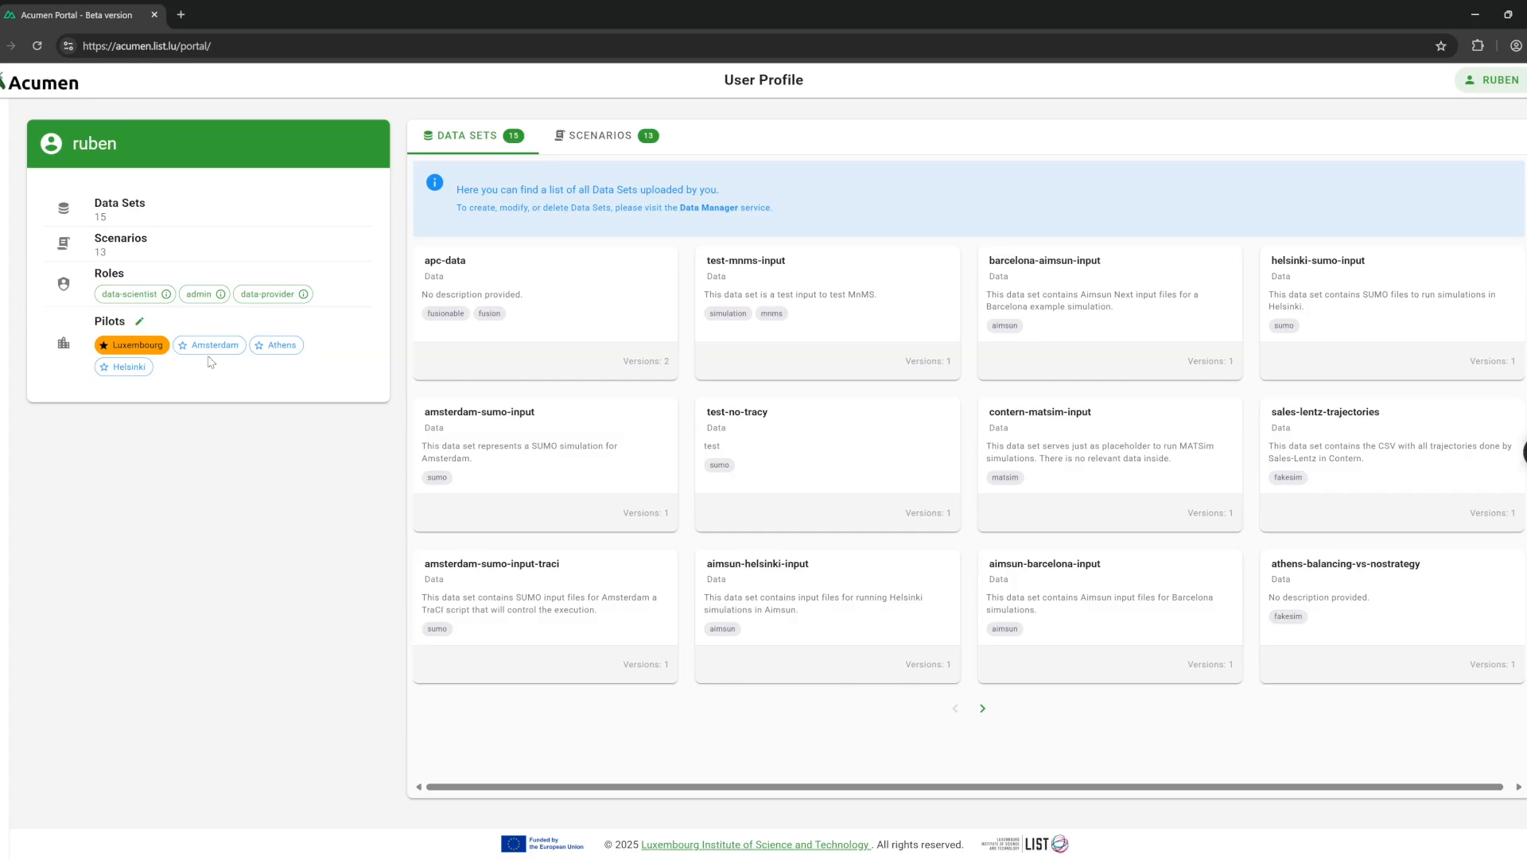
left_click(208, 348)
left_click(129, 367)
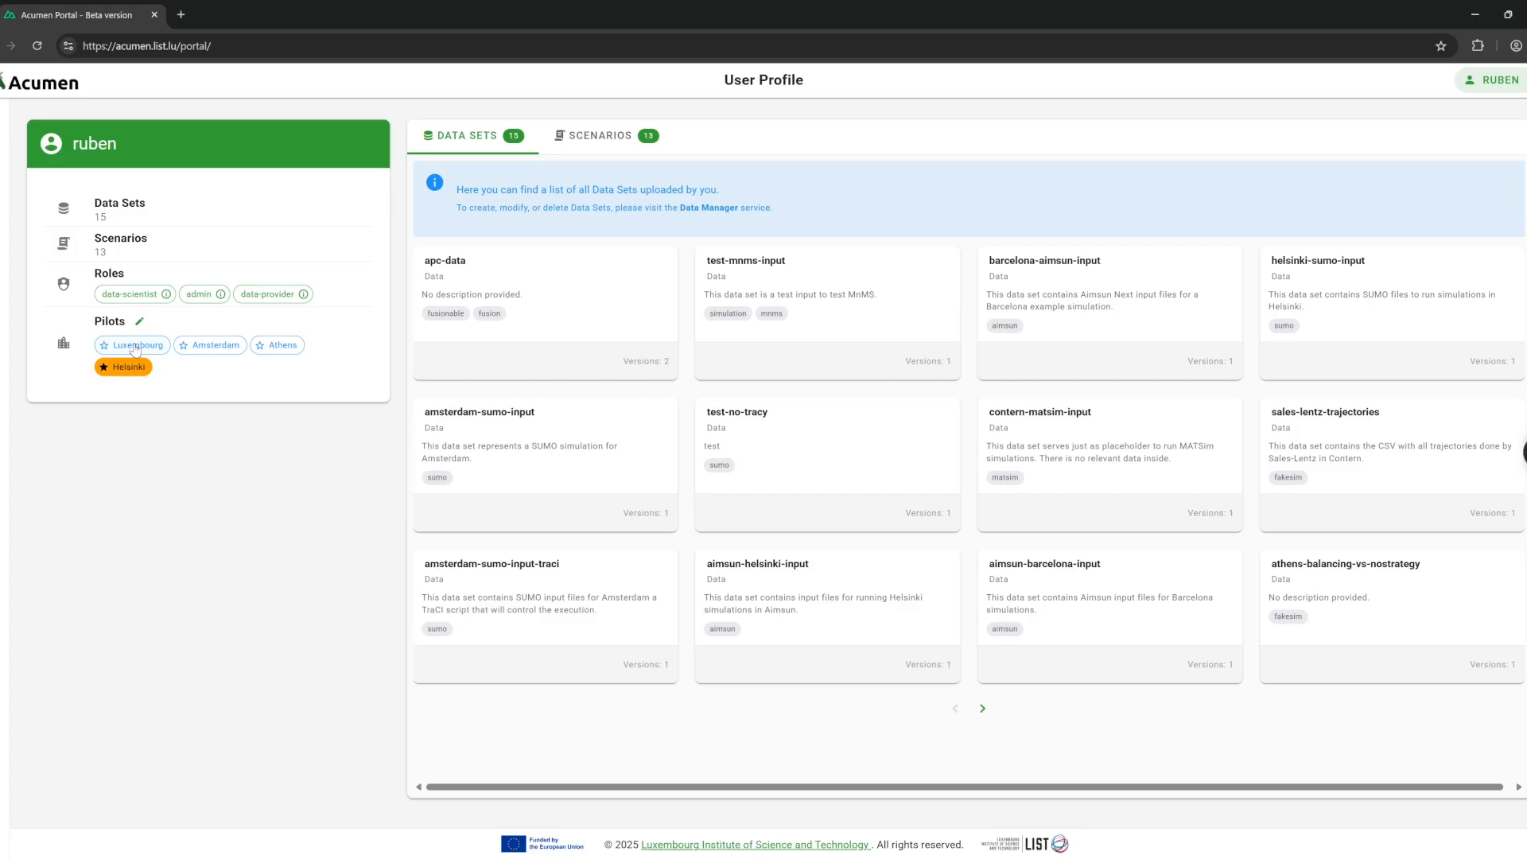
left_click(135, 348)
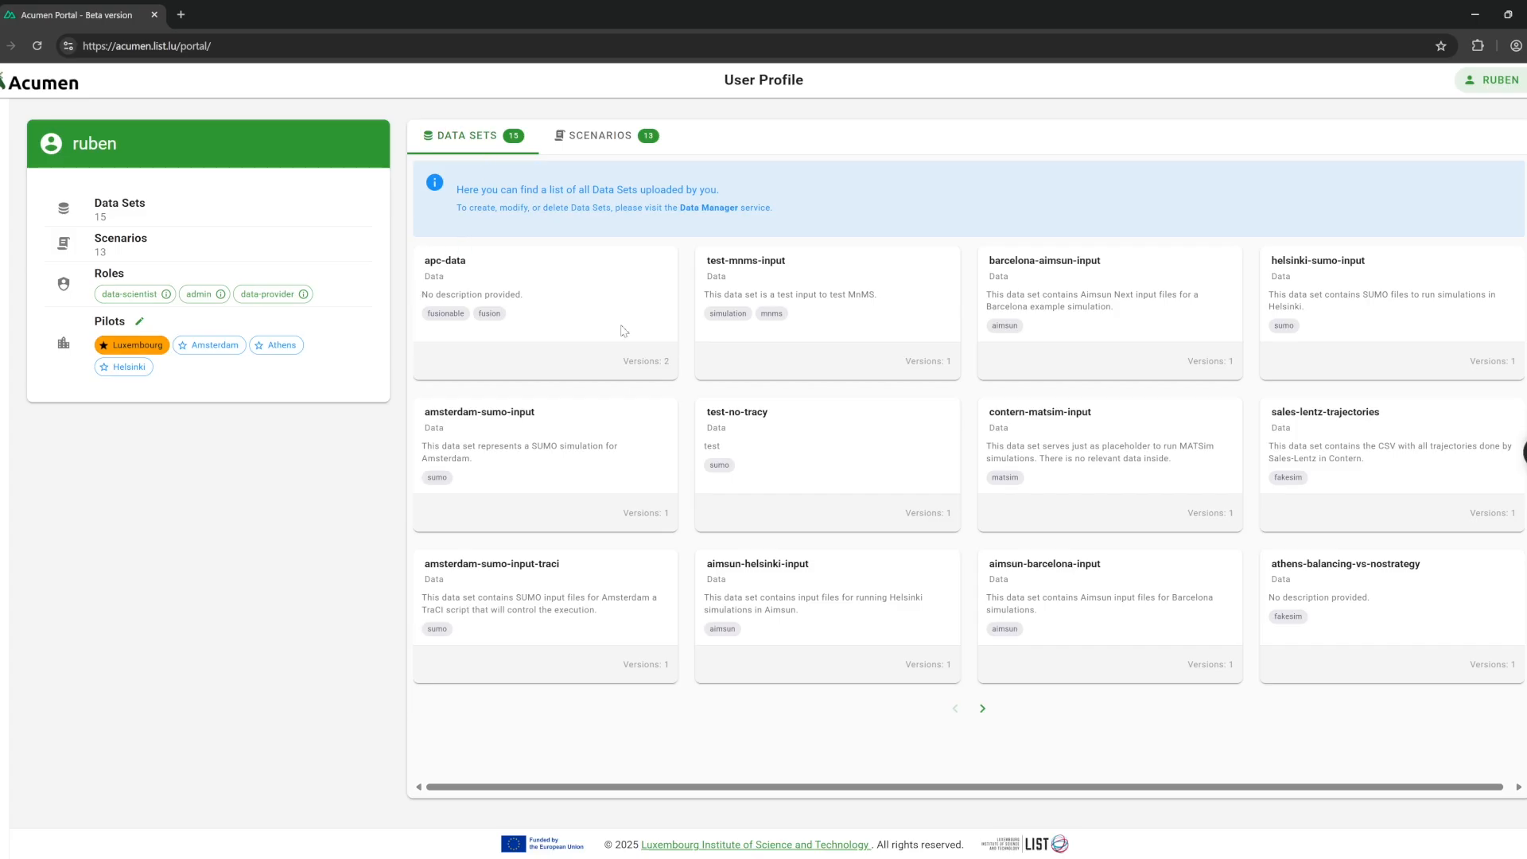
left_click(606, 139)
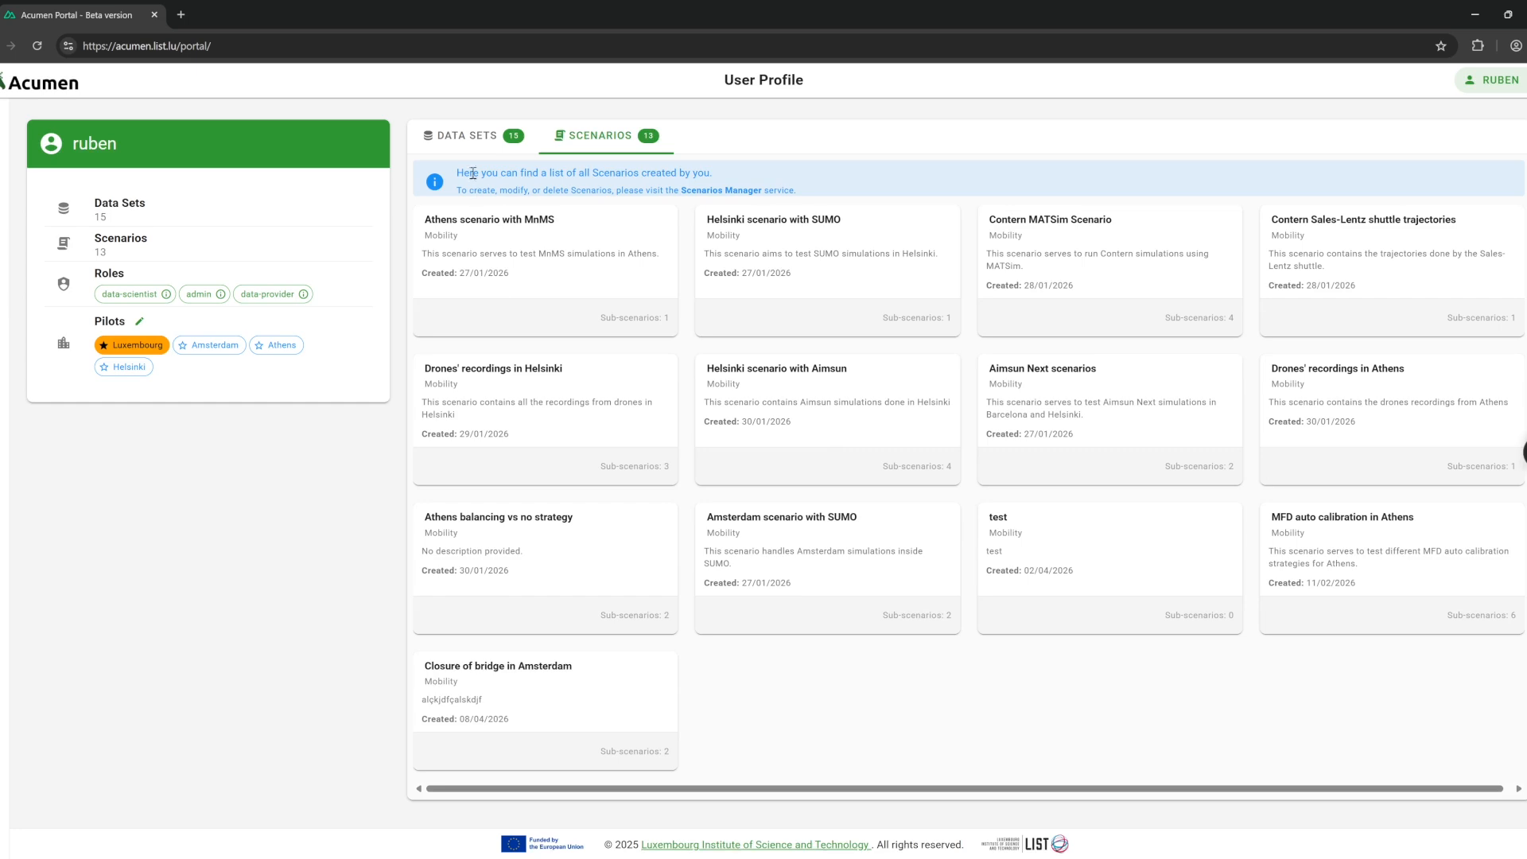
left_click(471, 137)
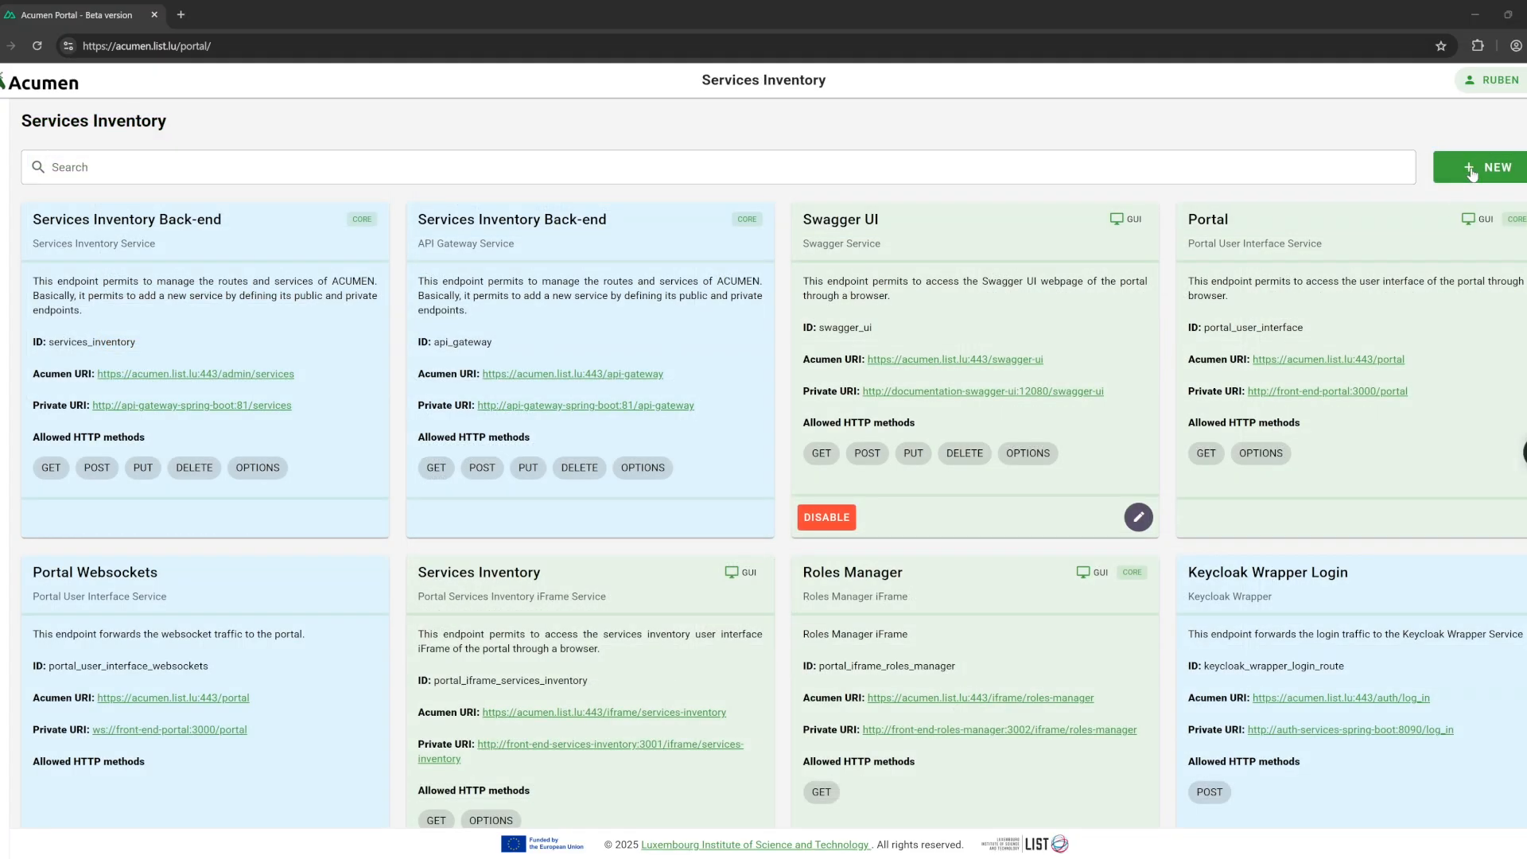
scroll(960, 404, "down", 3)
scroll(859, 427, "down", 3)
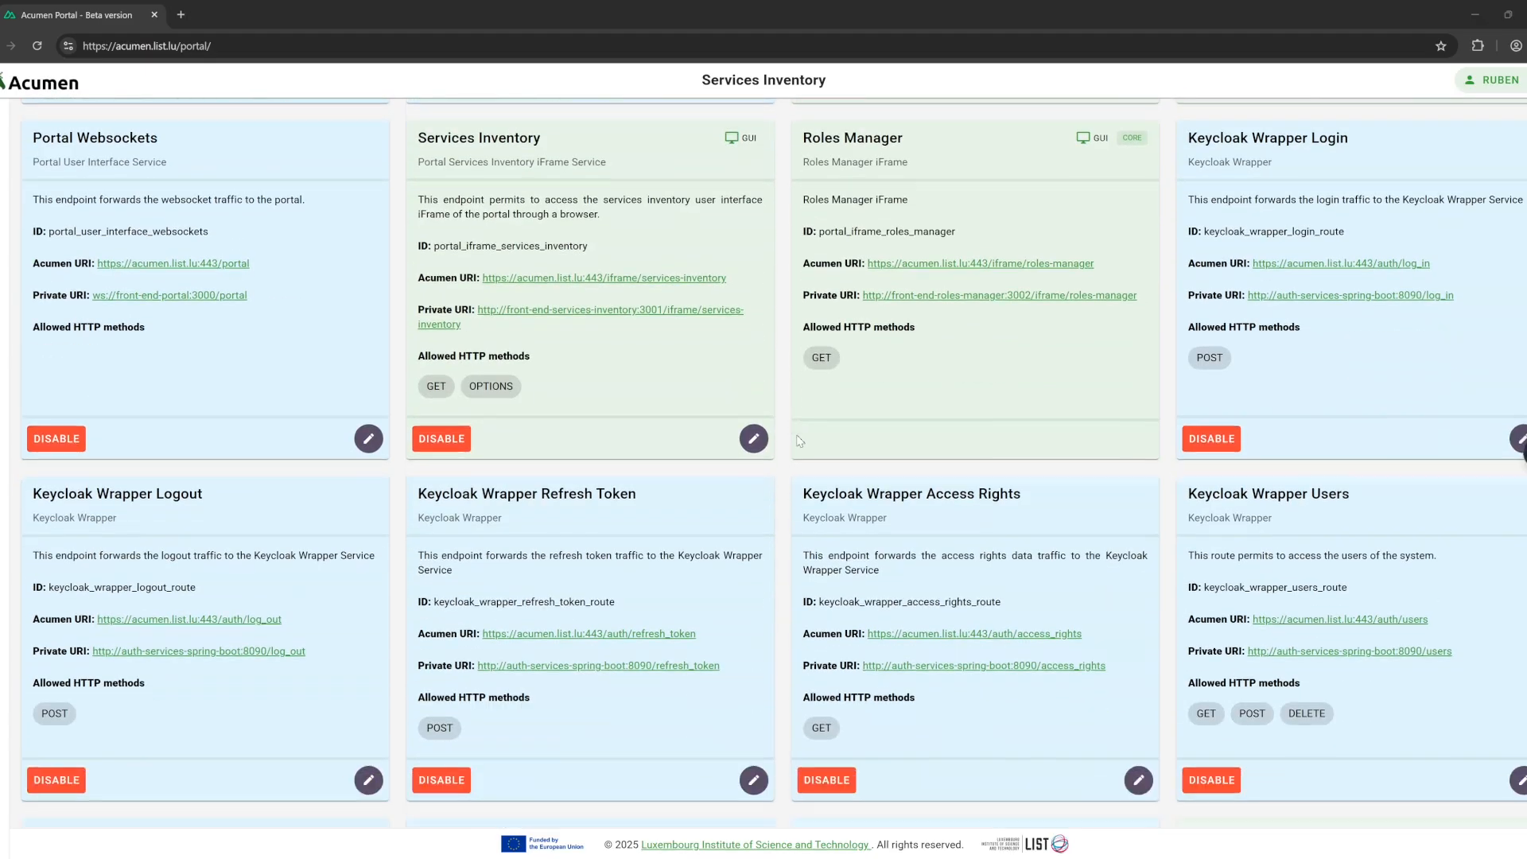
scroll(819, 439, "down", 3)
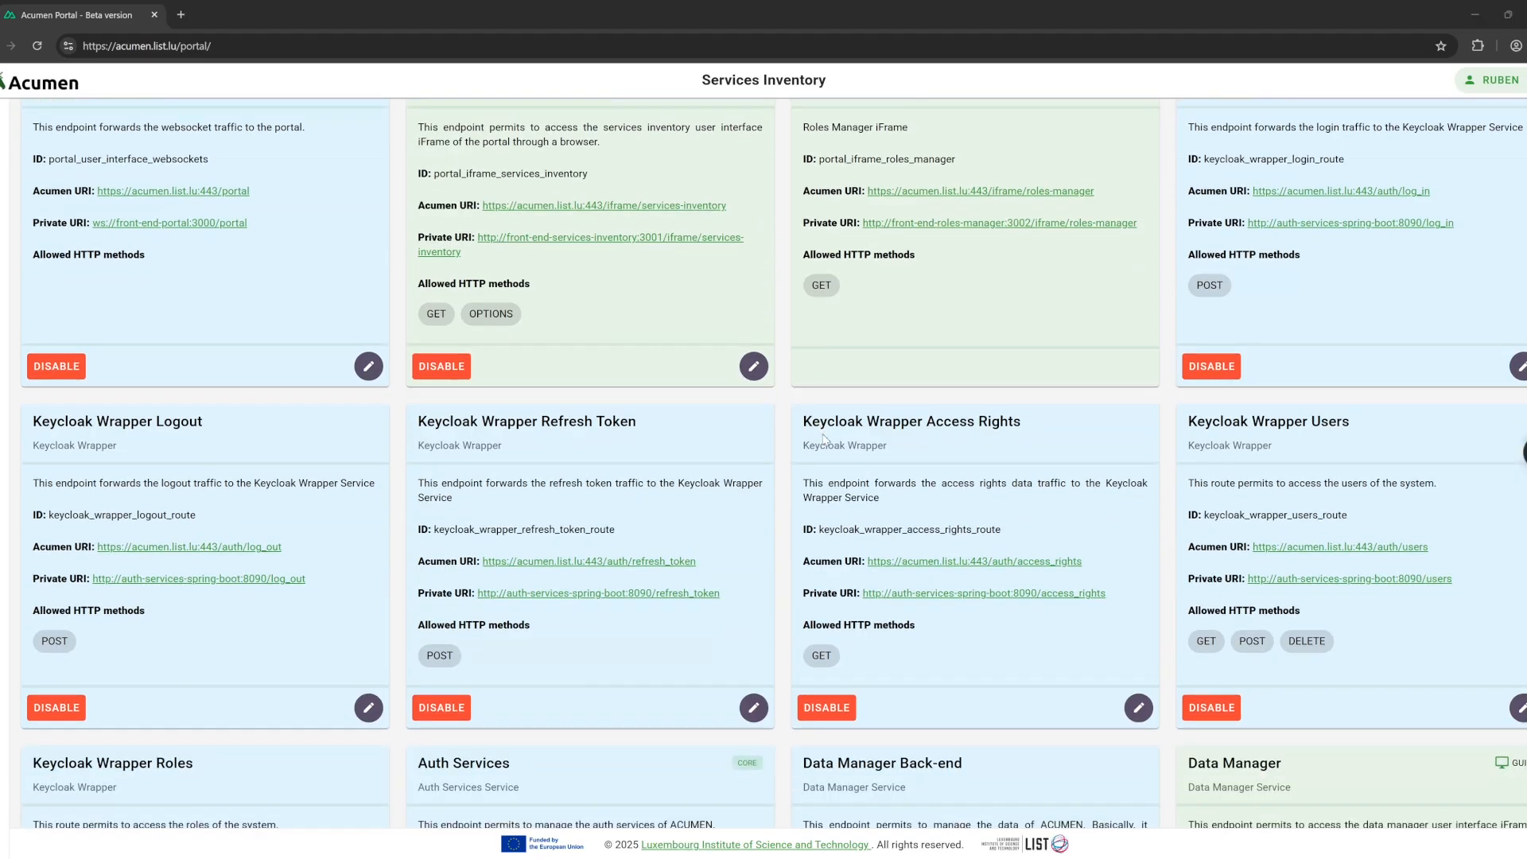
scroll(825, 440, "down", 3)
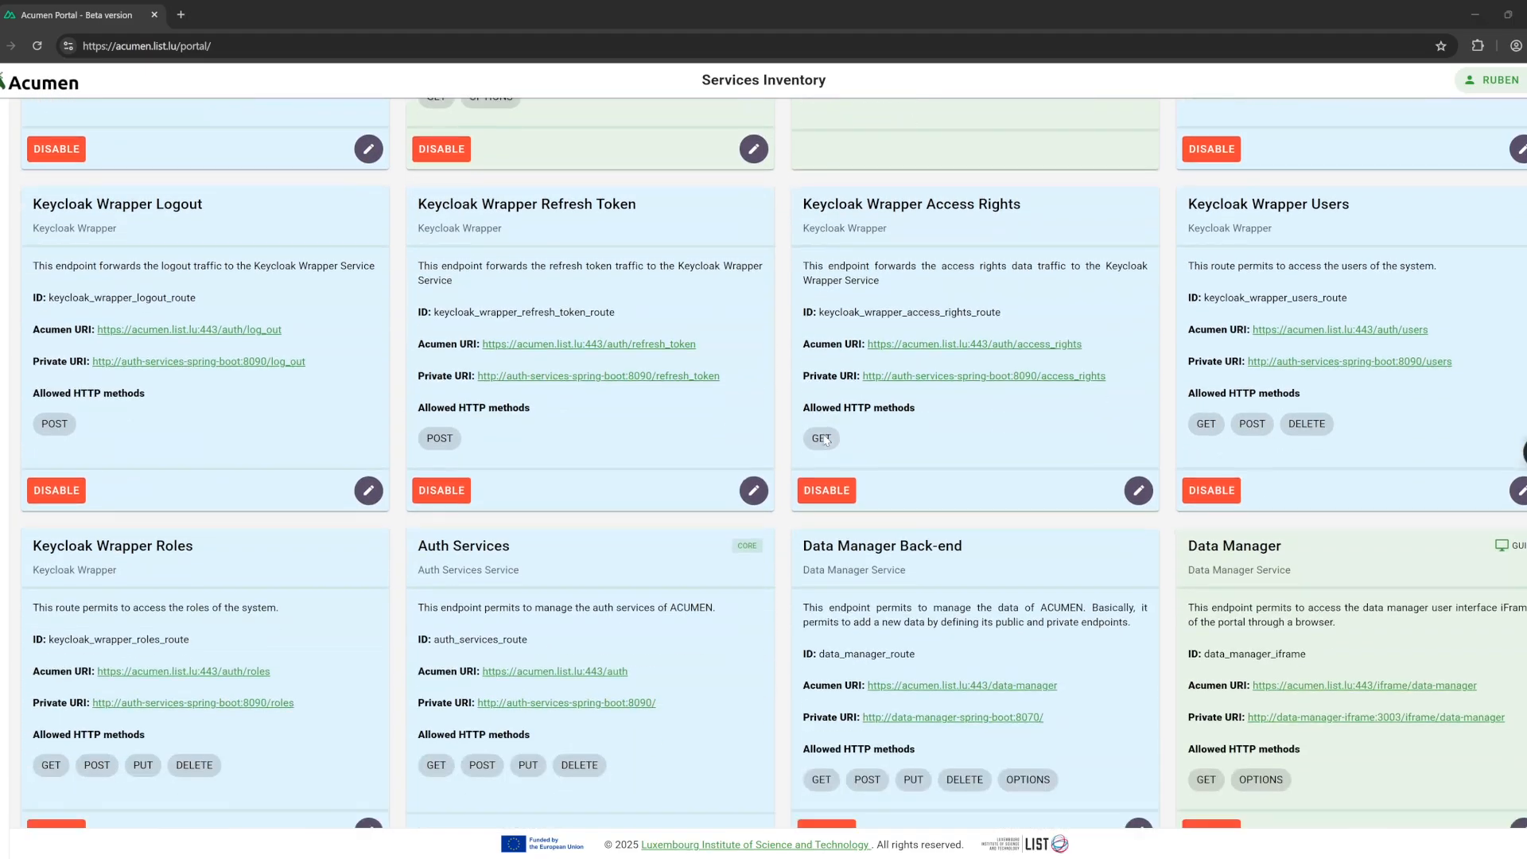
scroll(826, 440, "down", 3)
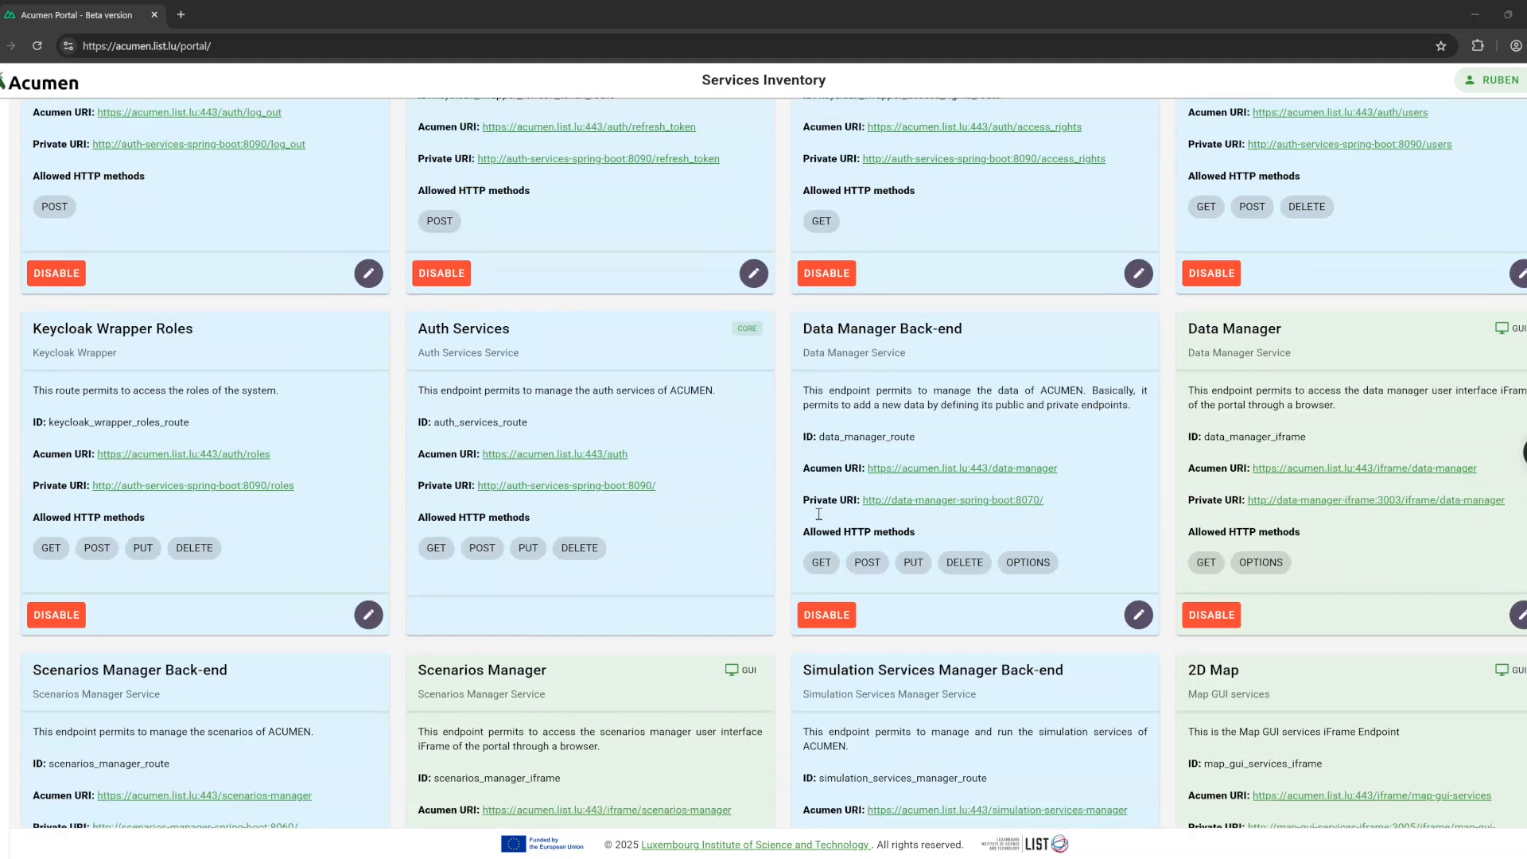
scroll(819, 527, "down", 5)
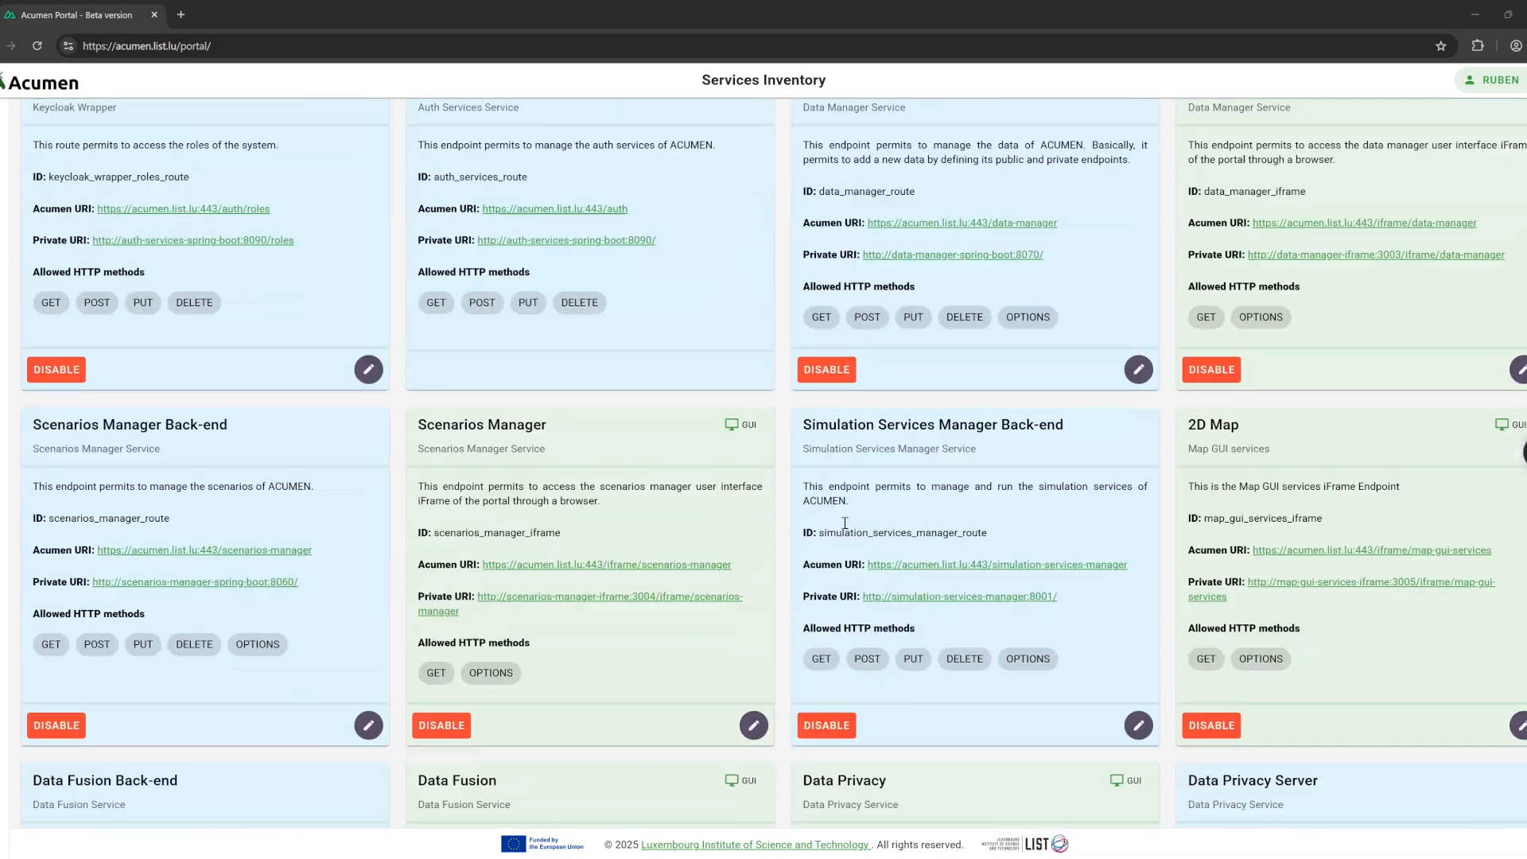
scroll(845, 527, "down", 4)
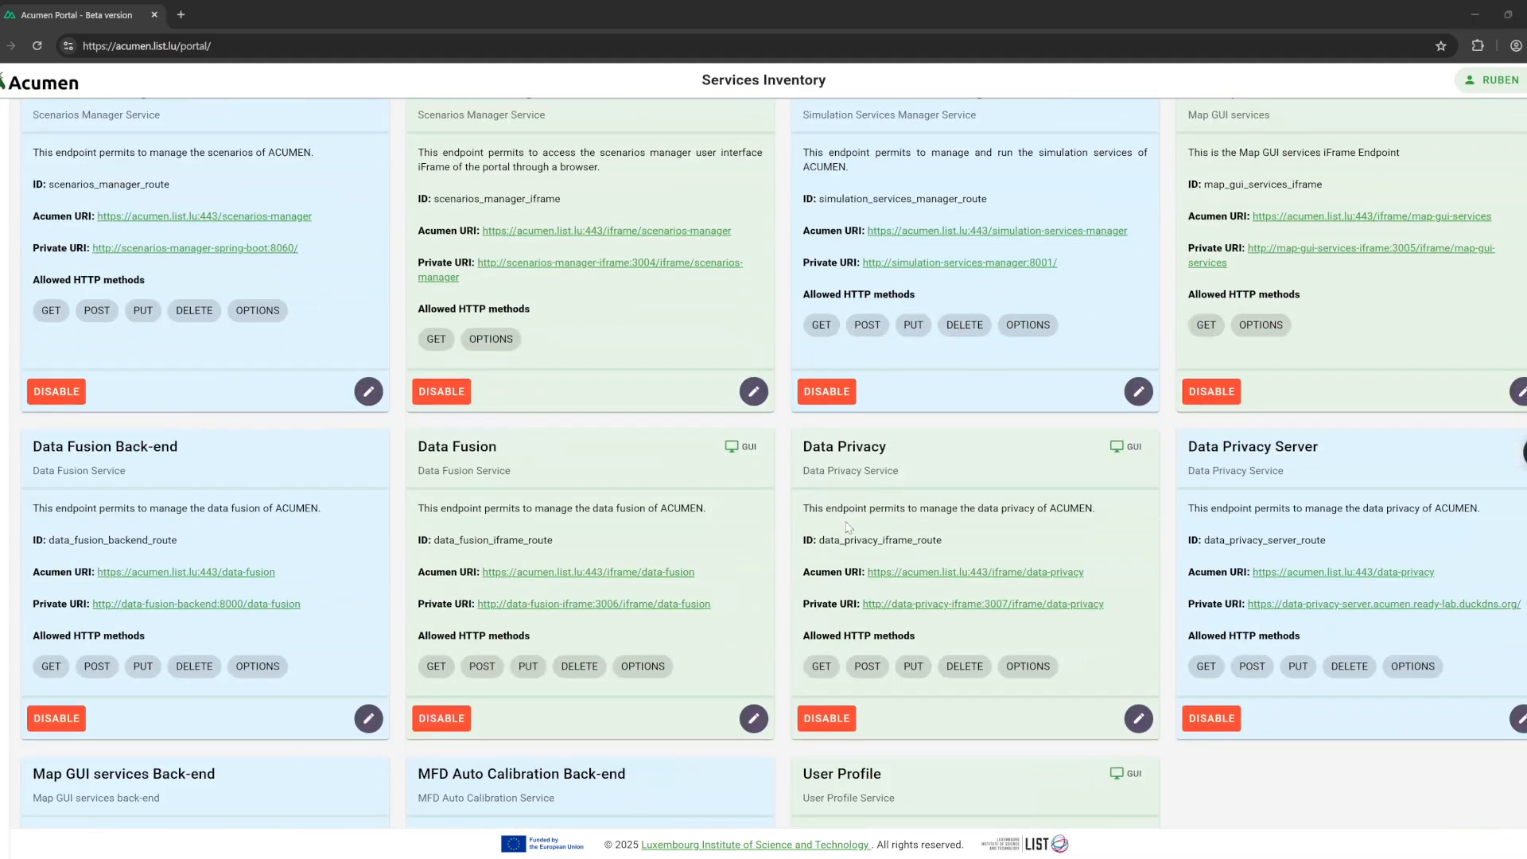
scroll(849, 531, "down", 4)
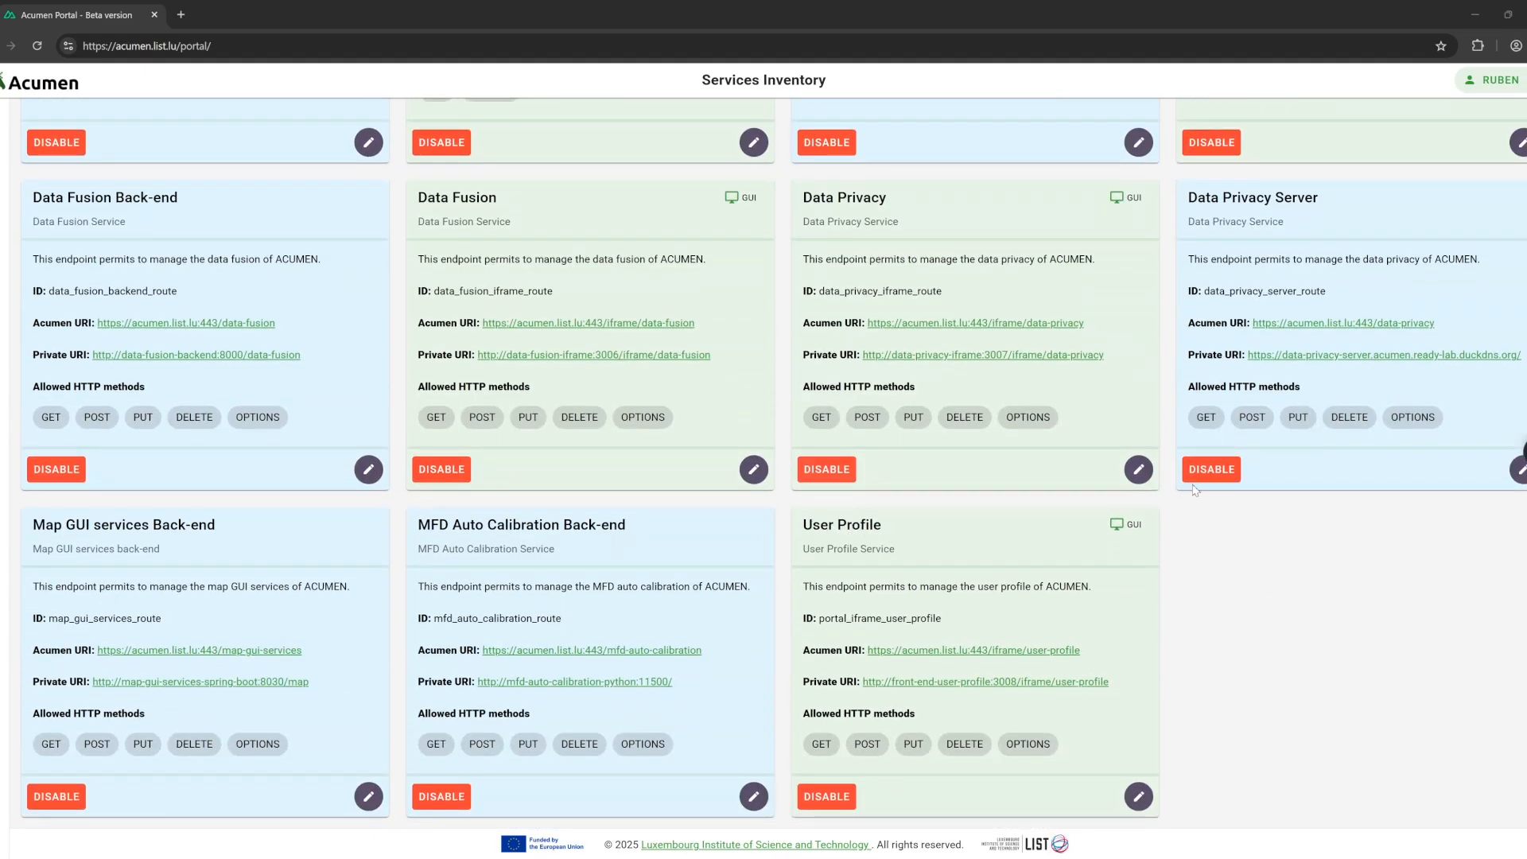
left_click(1193, 476)
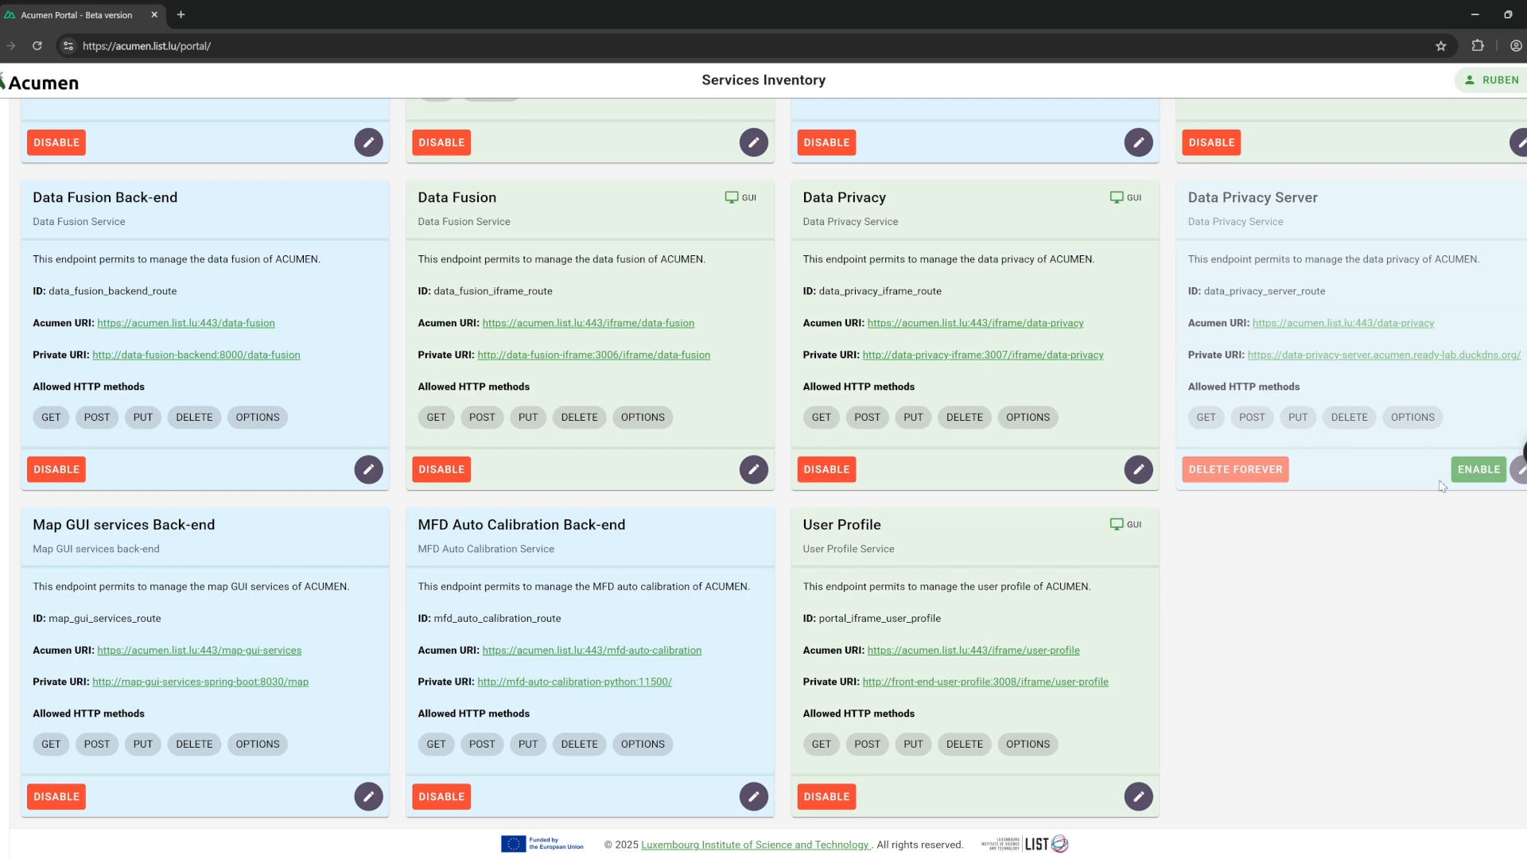
left_click(1465, 477)
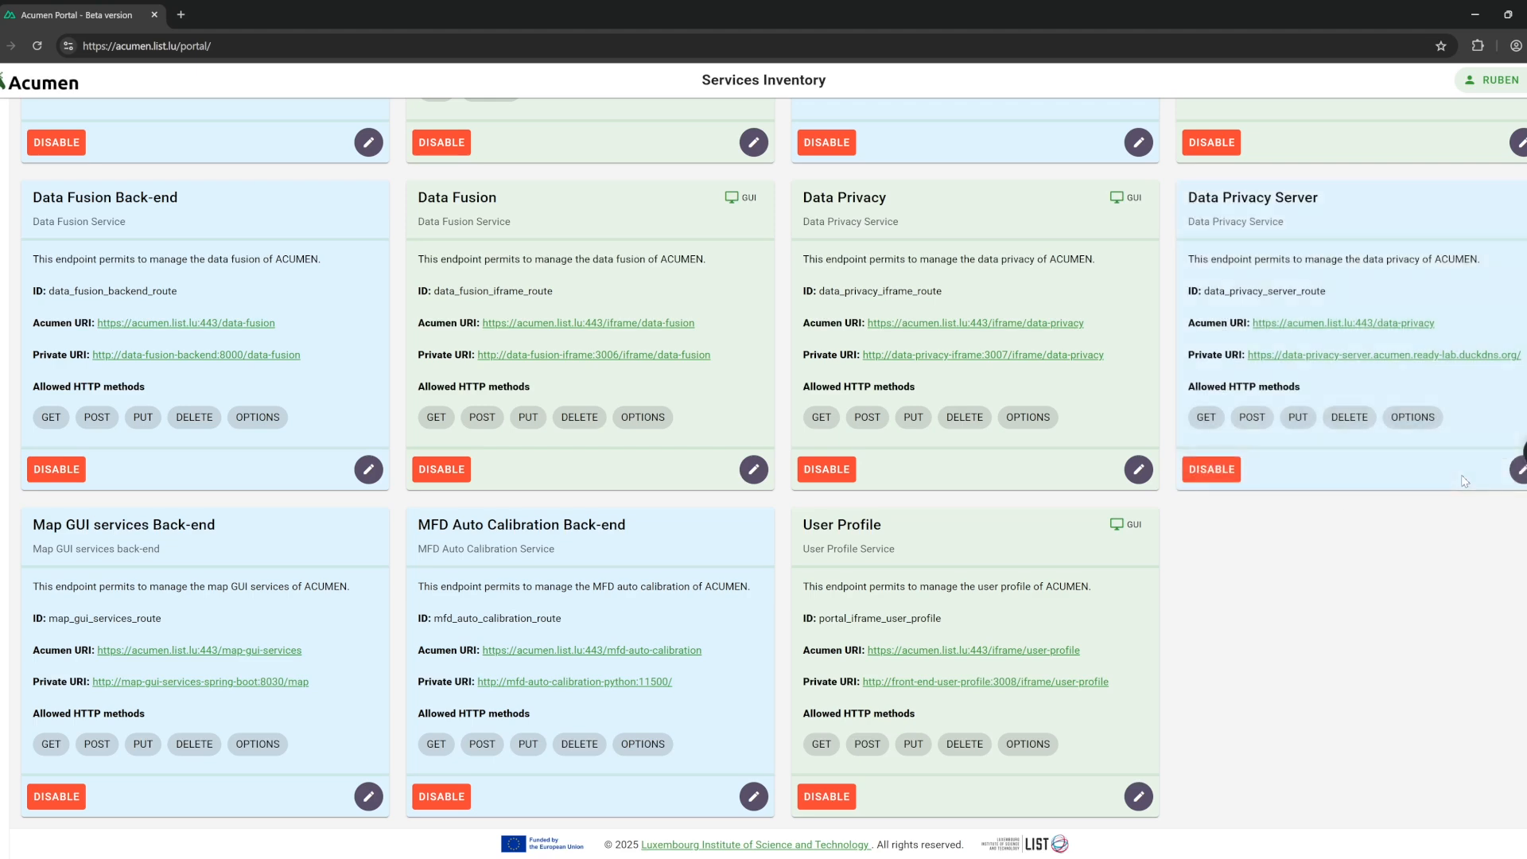
left_click(1513, 475)
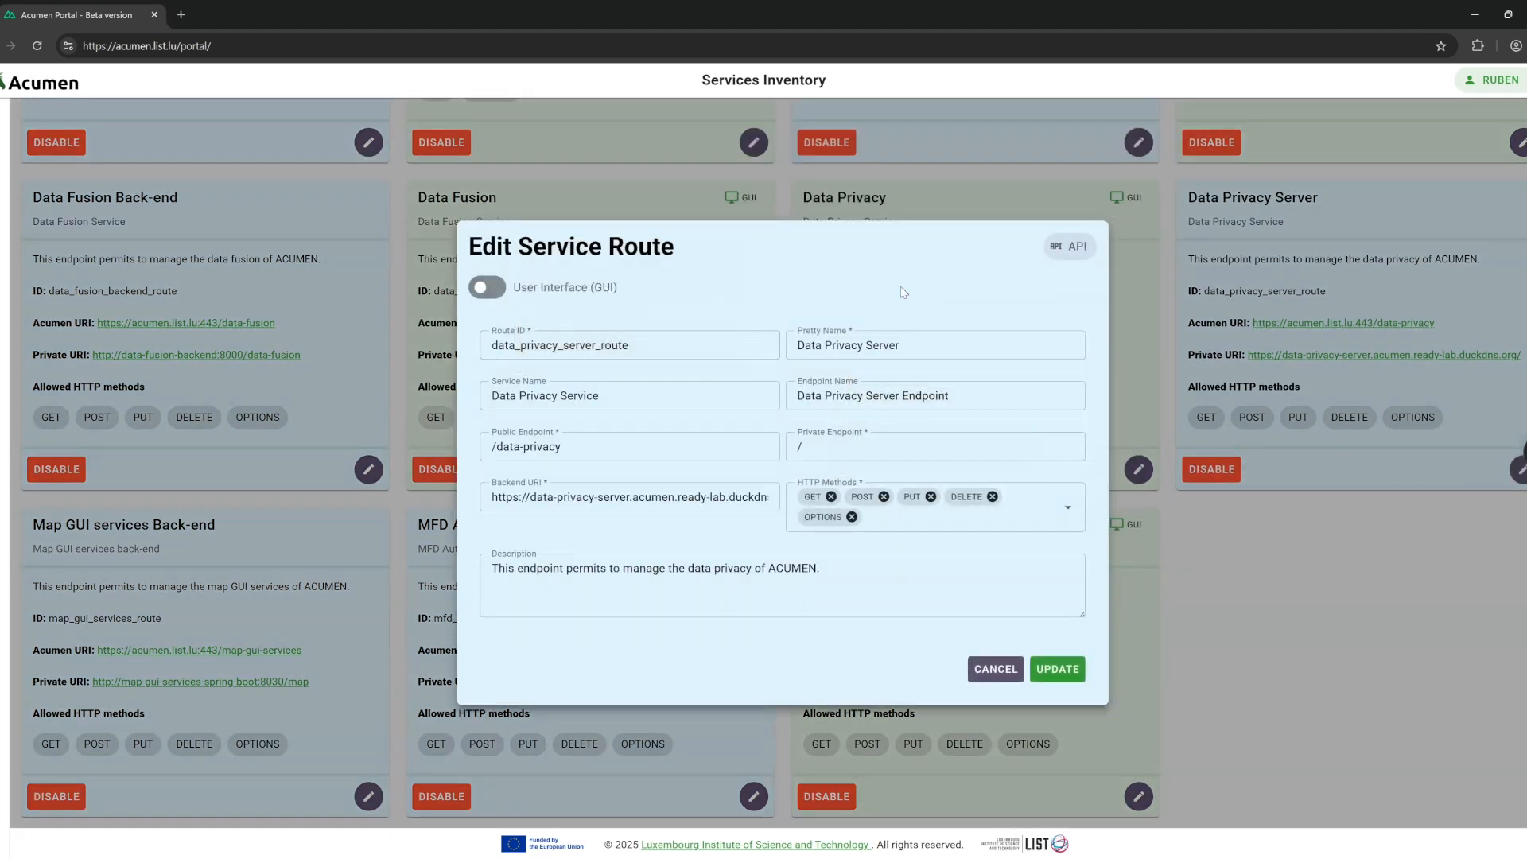
left_click(1020, 666)
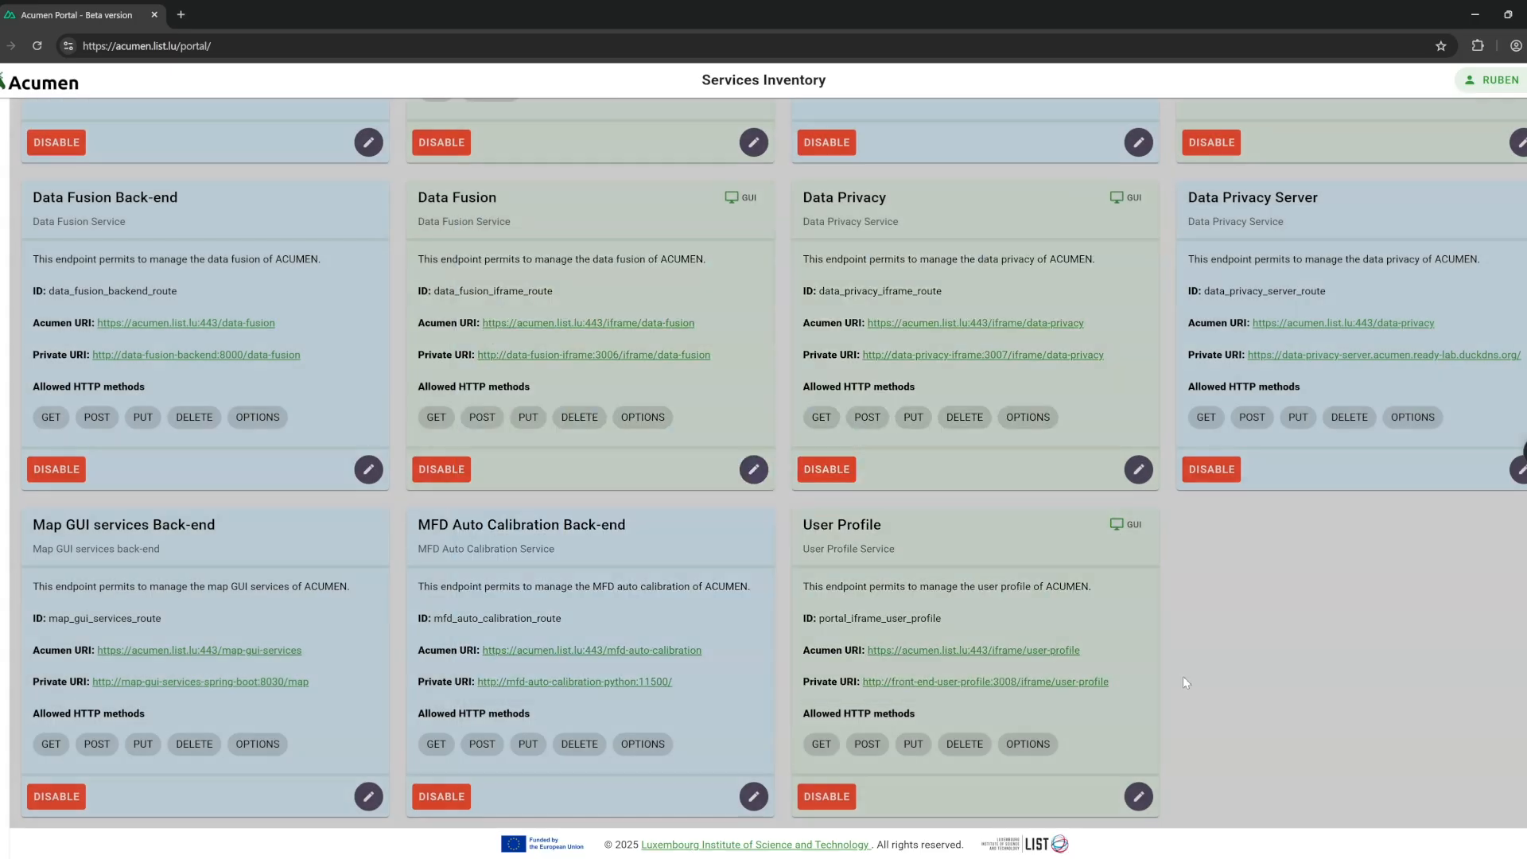
scroll(1264, 685, "up", 10)
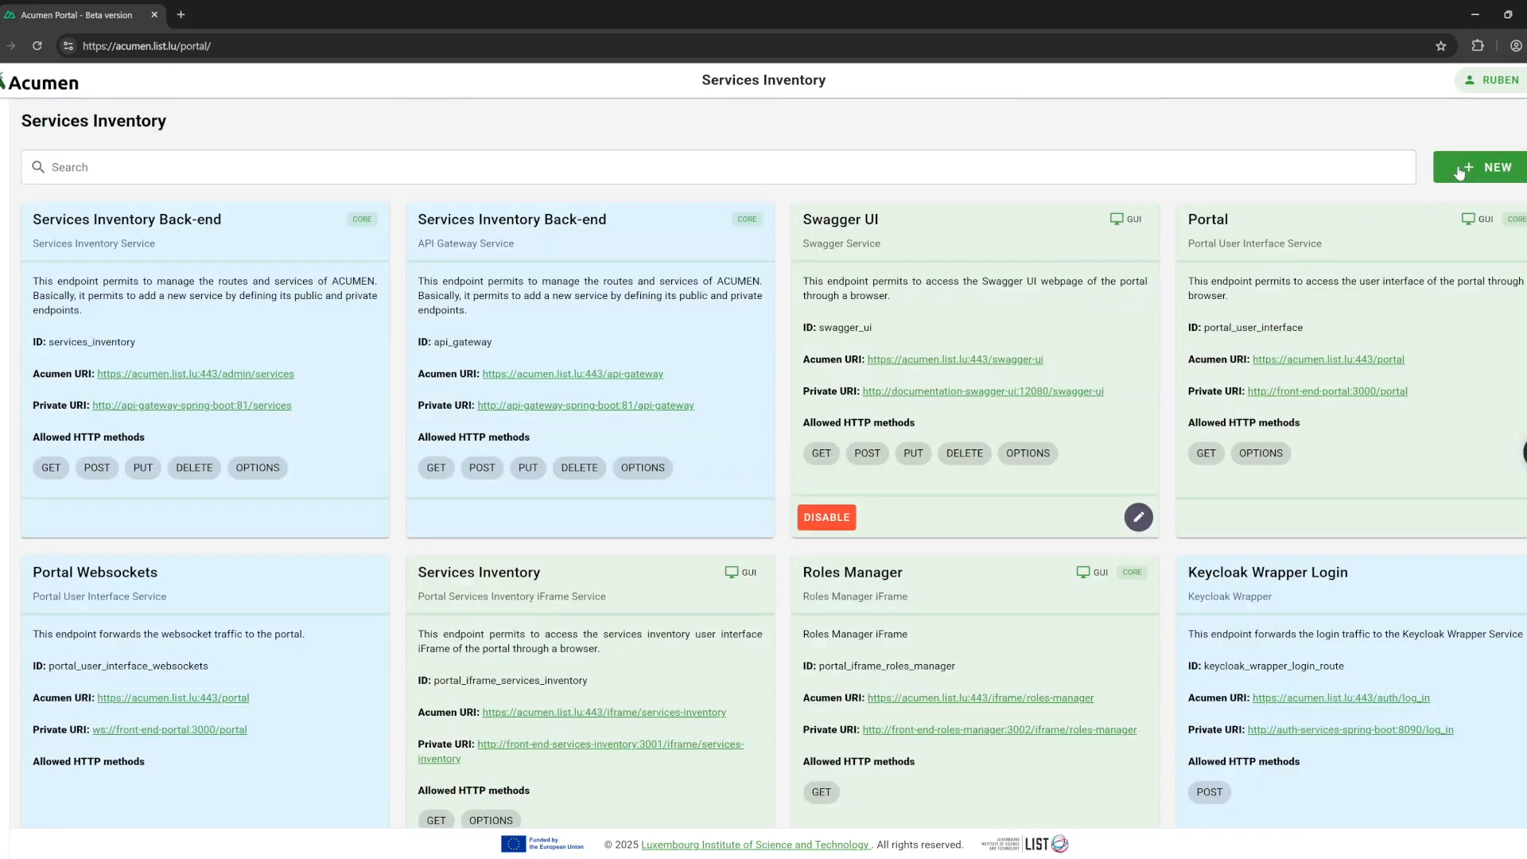
Start a new user-interface route named Chatbot TU Delft, reusing it for service and endpoint names.
left_click(1460, 173)
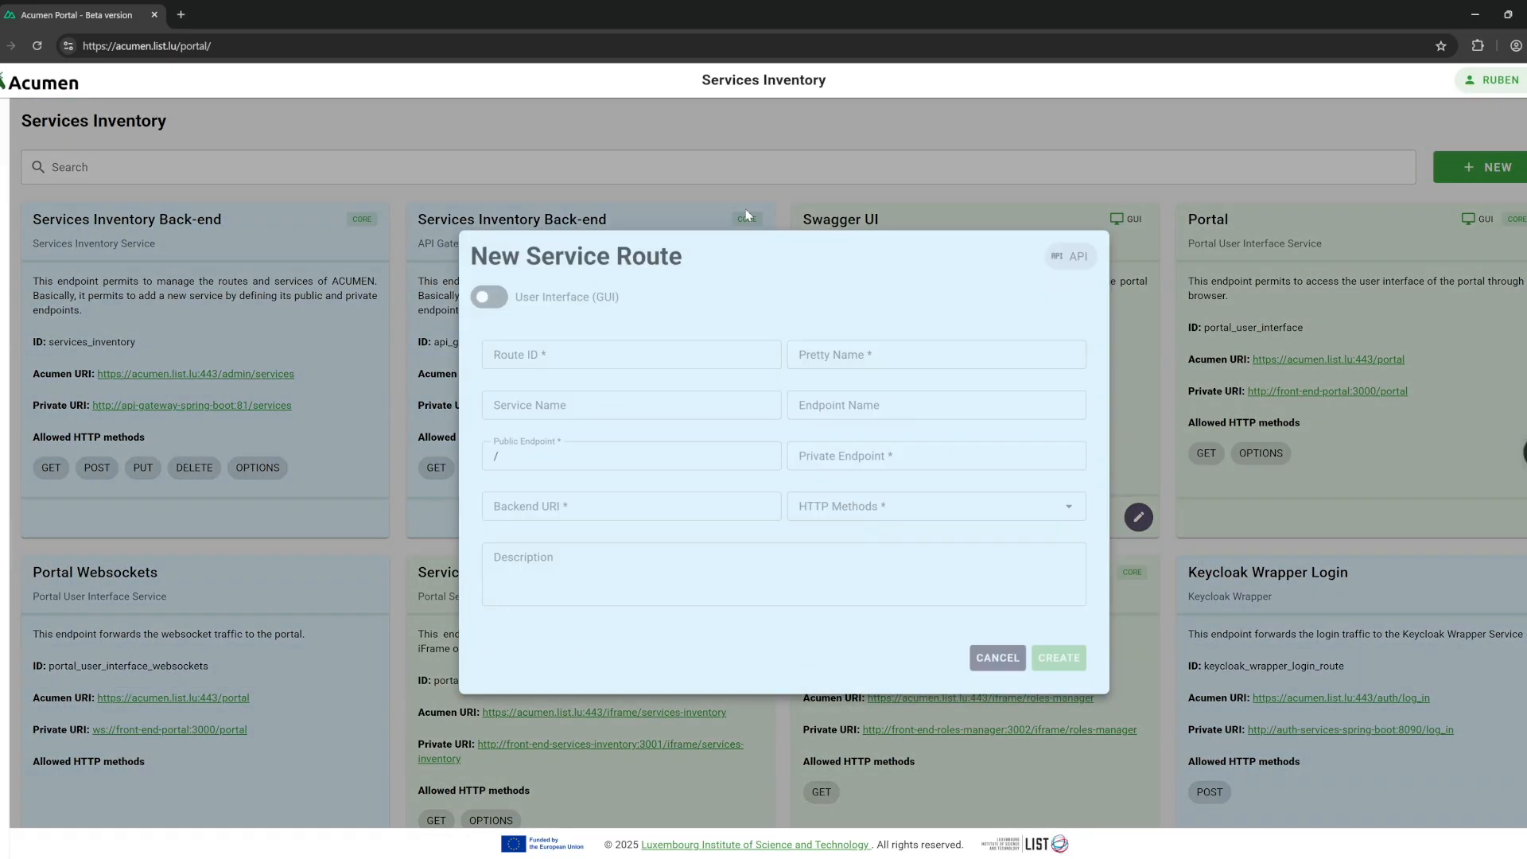
left_click(485, 301)
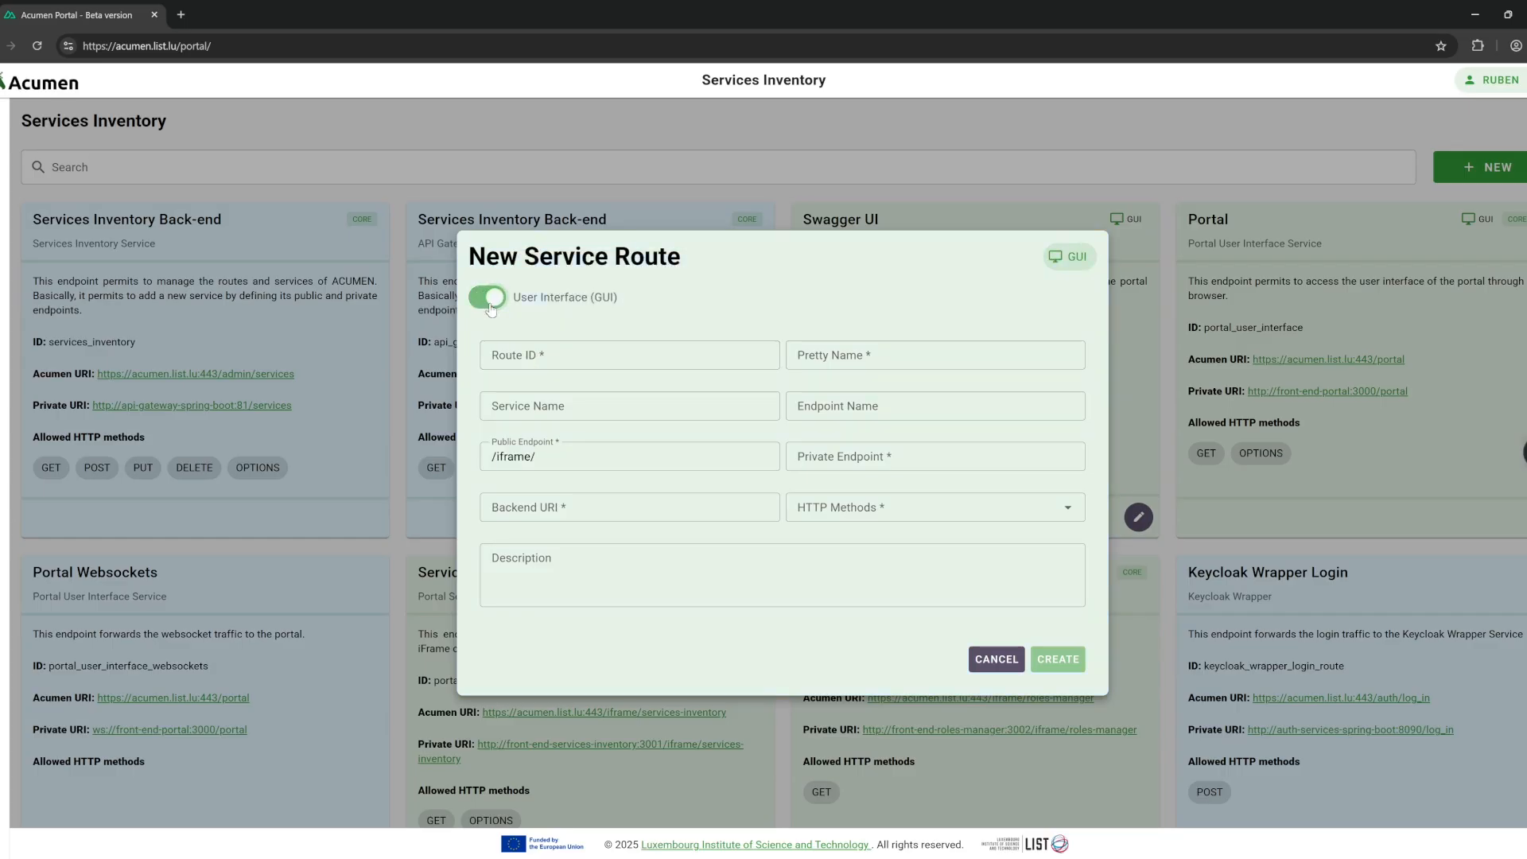
left_click(580, 355)
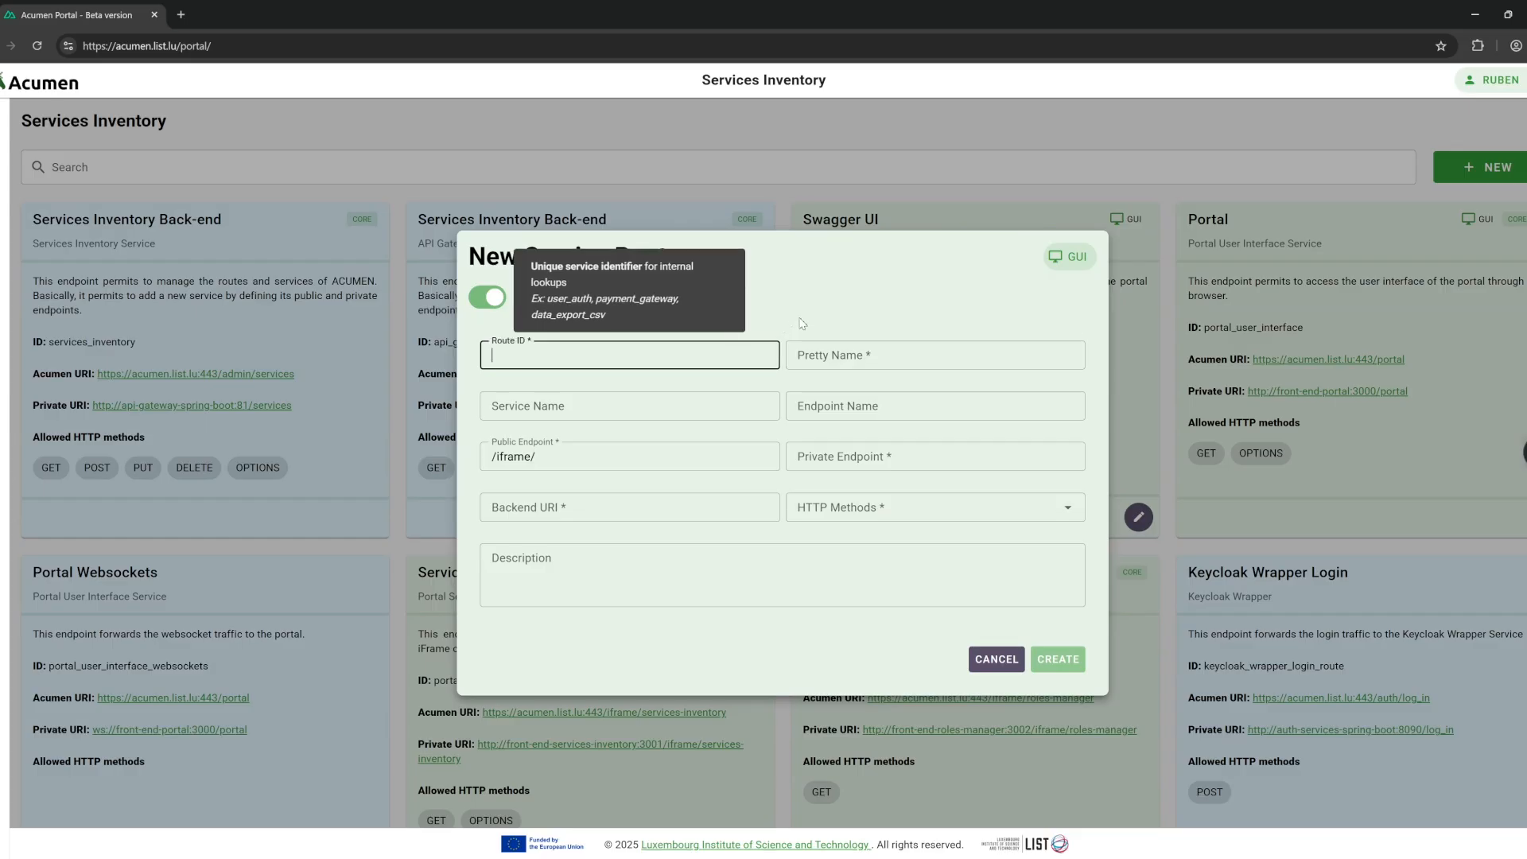
key("Tab")
type("C")
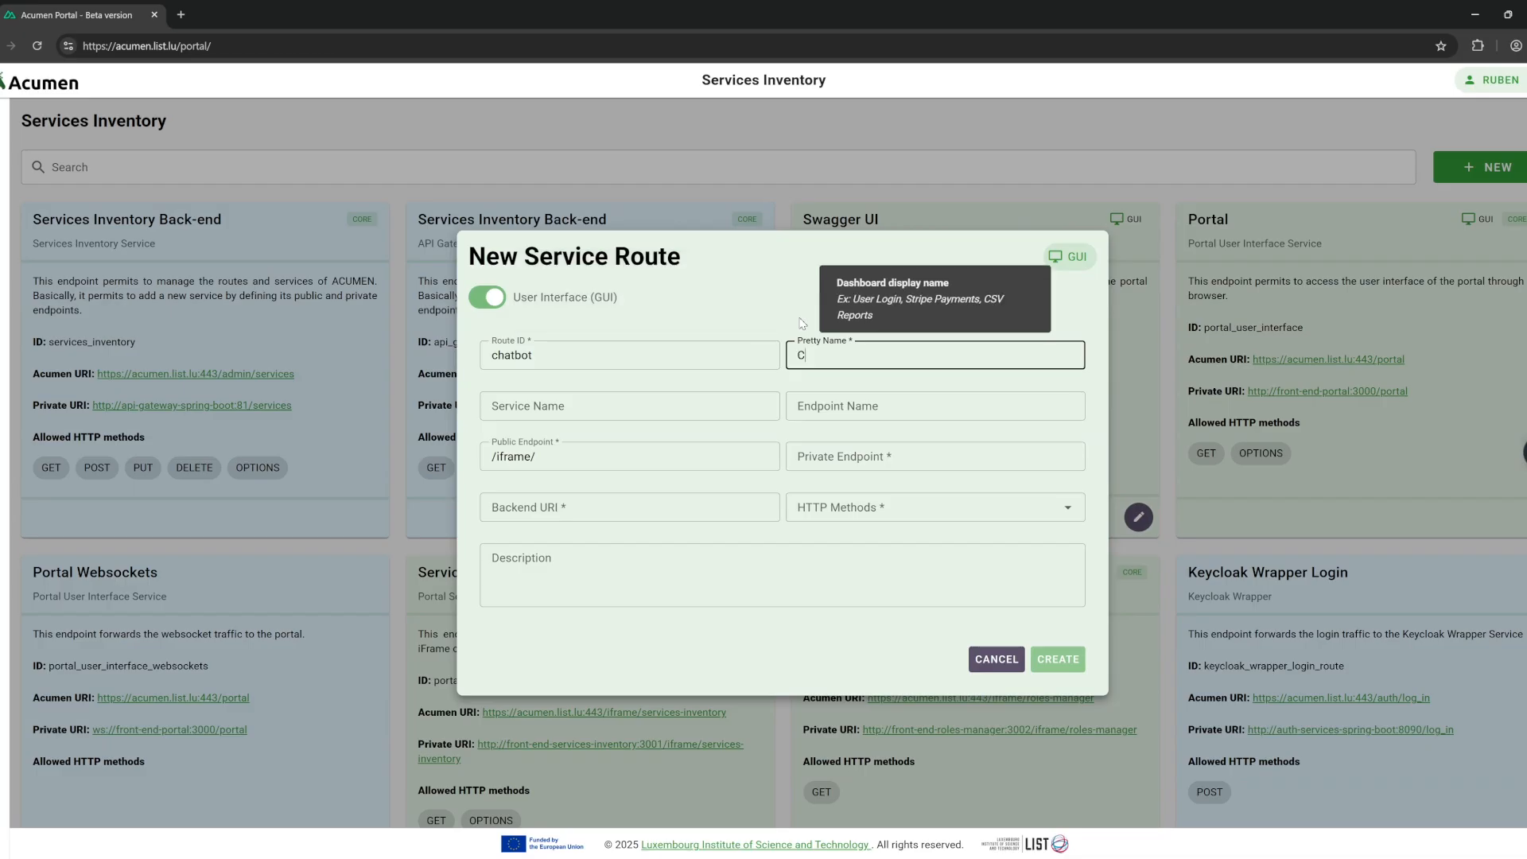
type("hatbot TU Delft")
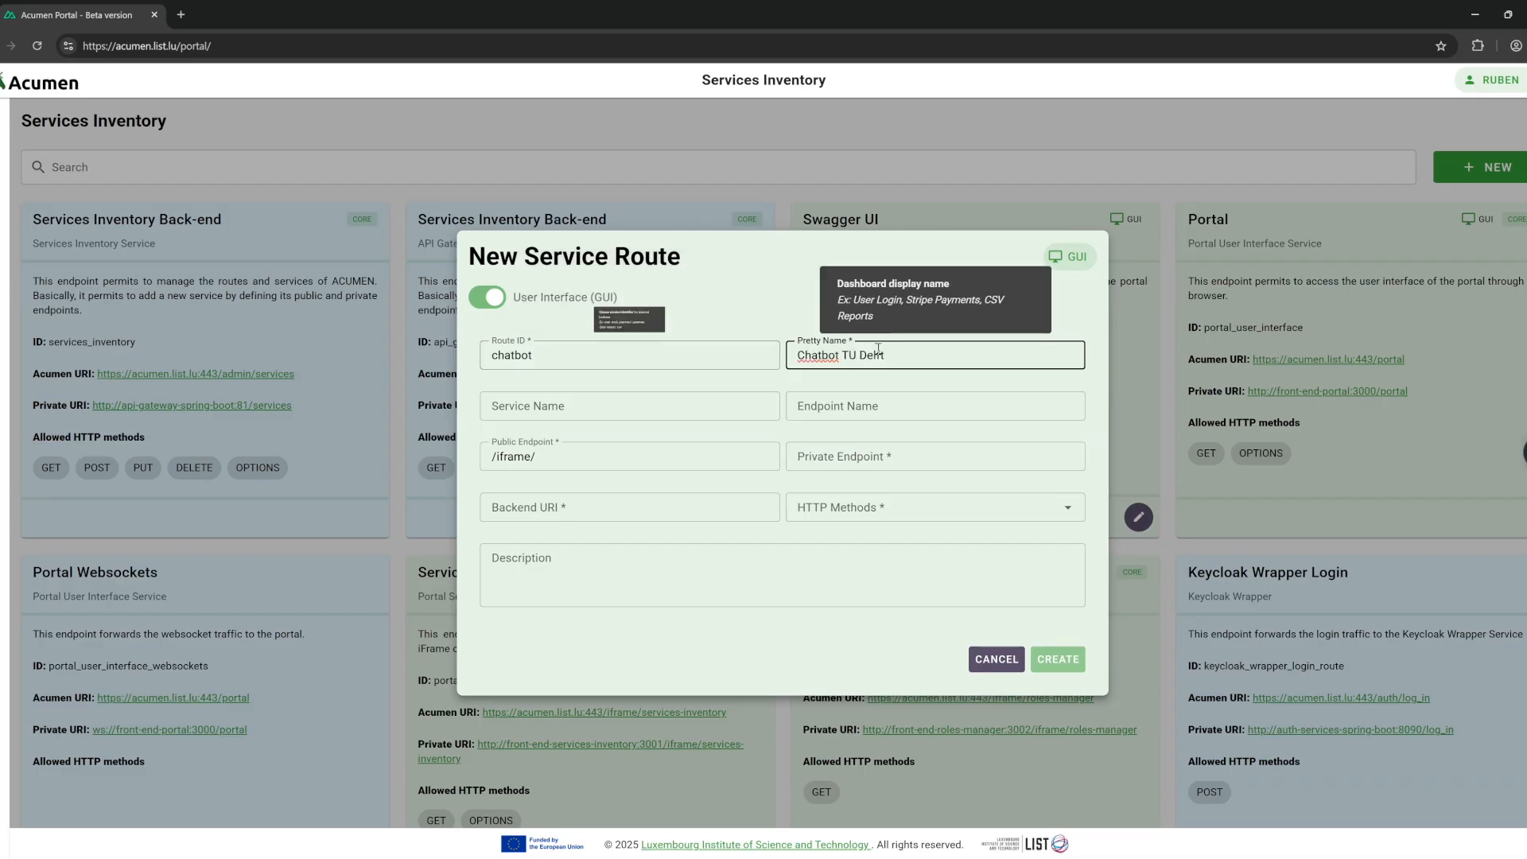
triple_click(955, 359)
key("ctrl+c")
left_click(733, 407)
key("ctrl+v")
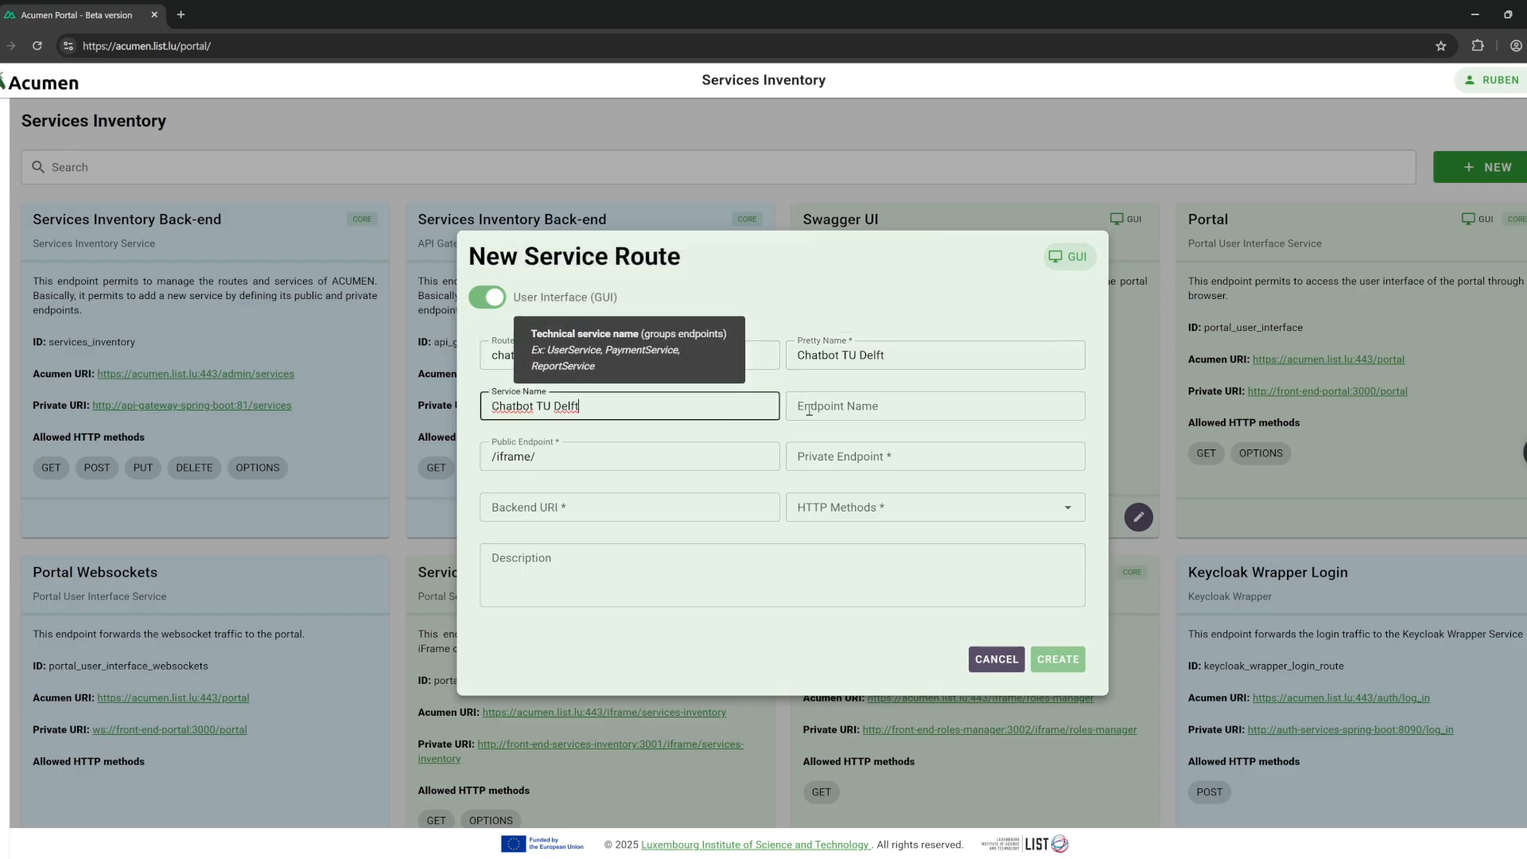
key("Tab")
key("ctrl+v")
type("UI")
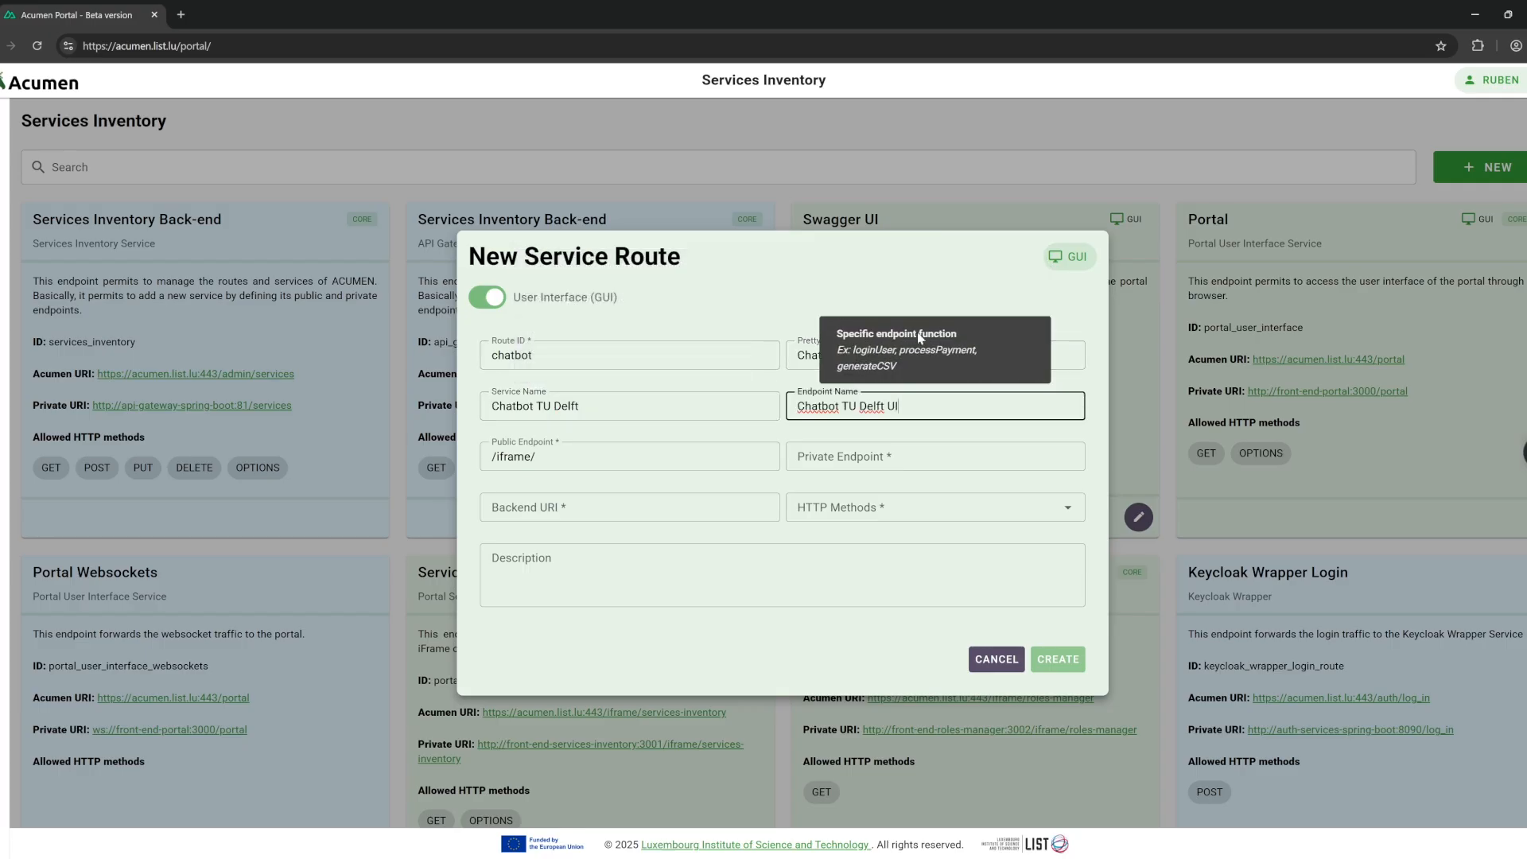
Set public endpoint /iframe/chatbot, the private endpoint and the pasted chatbot backend URI.
left_click(674, 460)
type("chatbot")
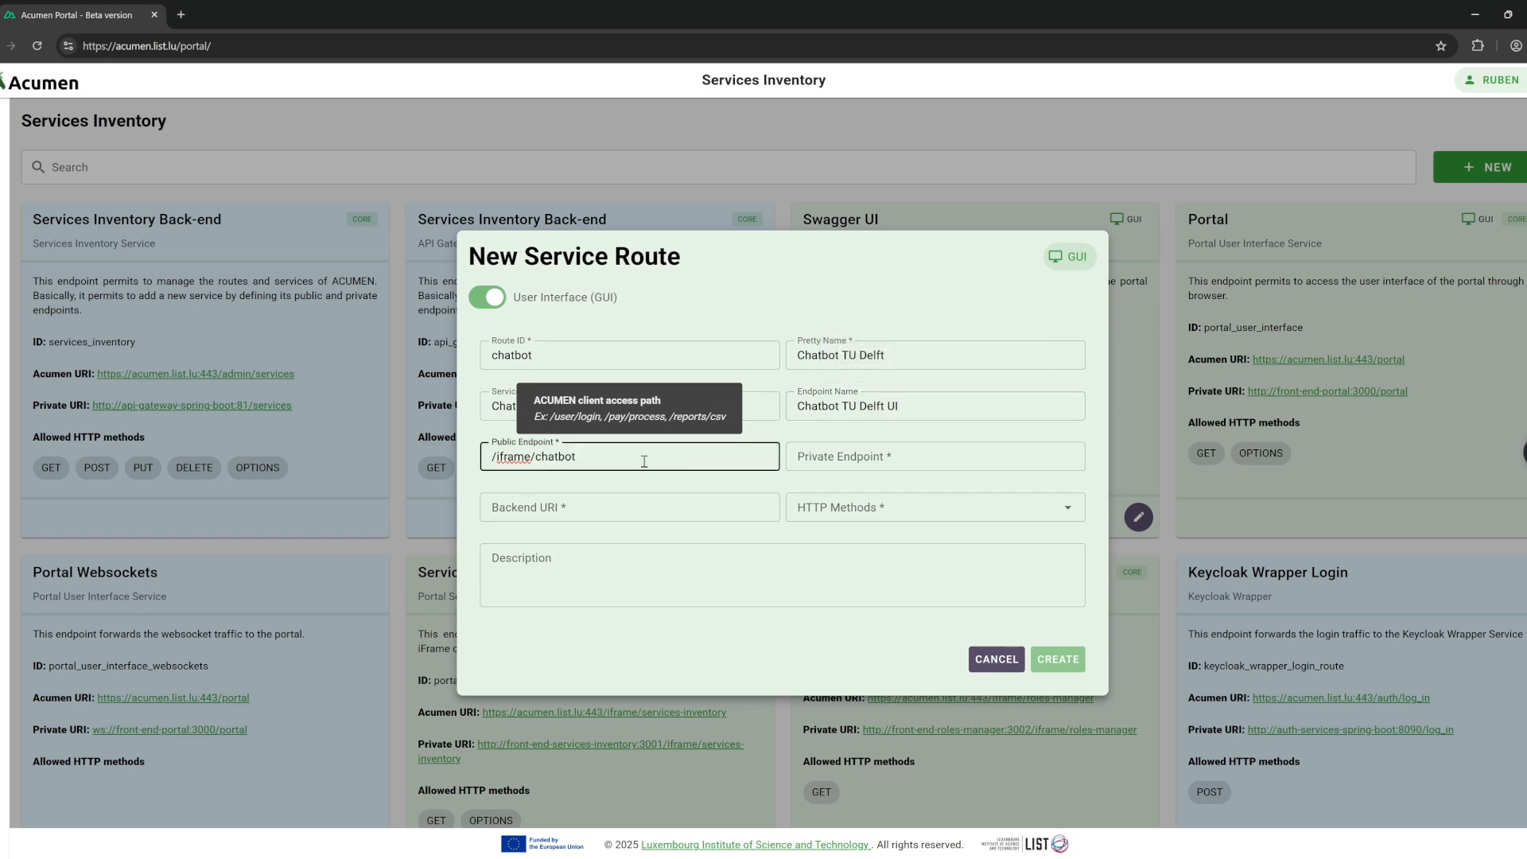
left_click(948, 452)
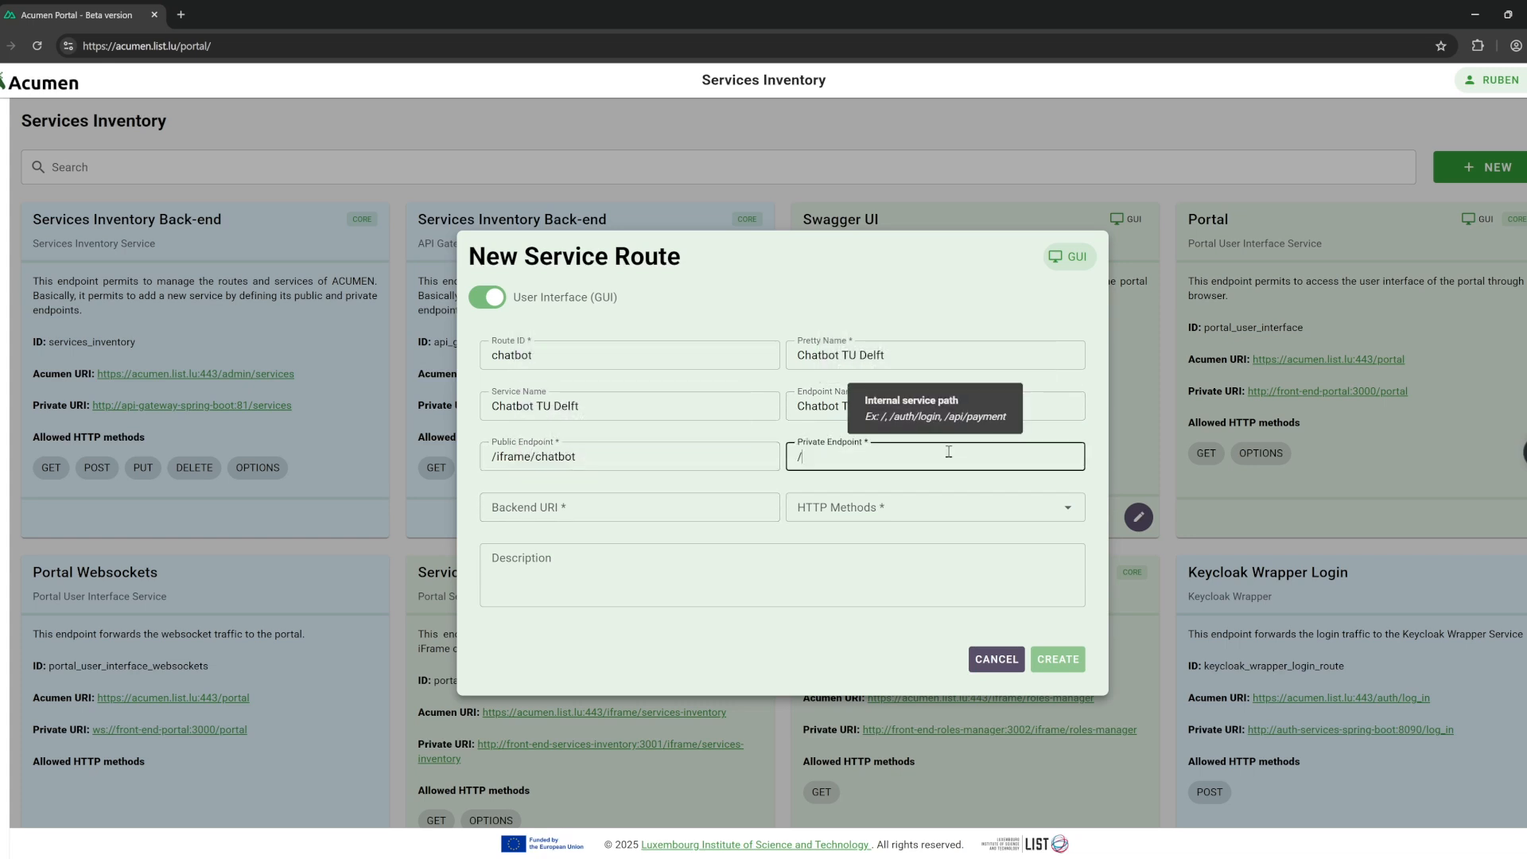
left_click(705, 505)
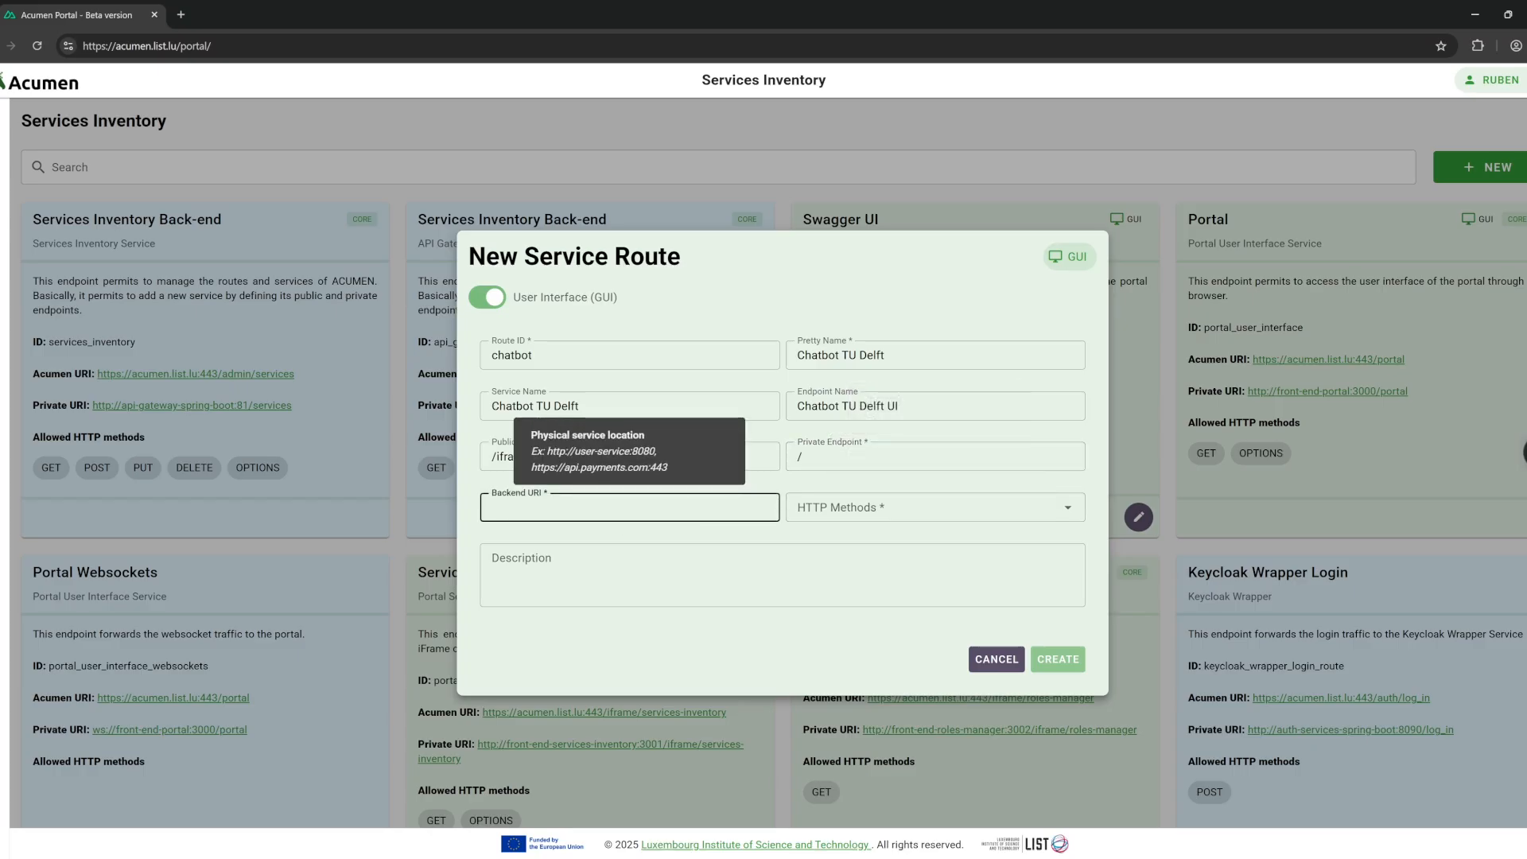
key("alt+Tab")
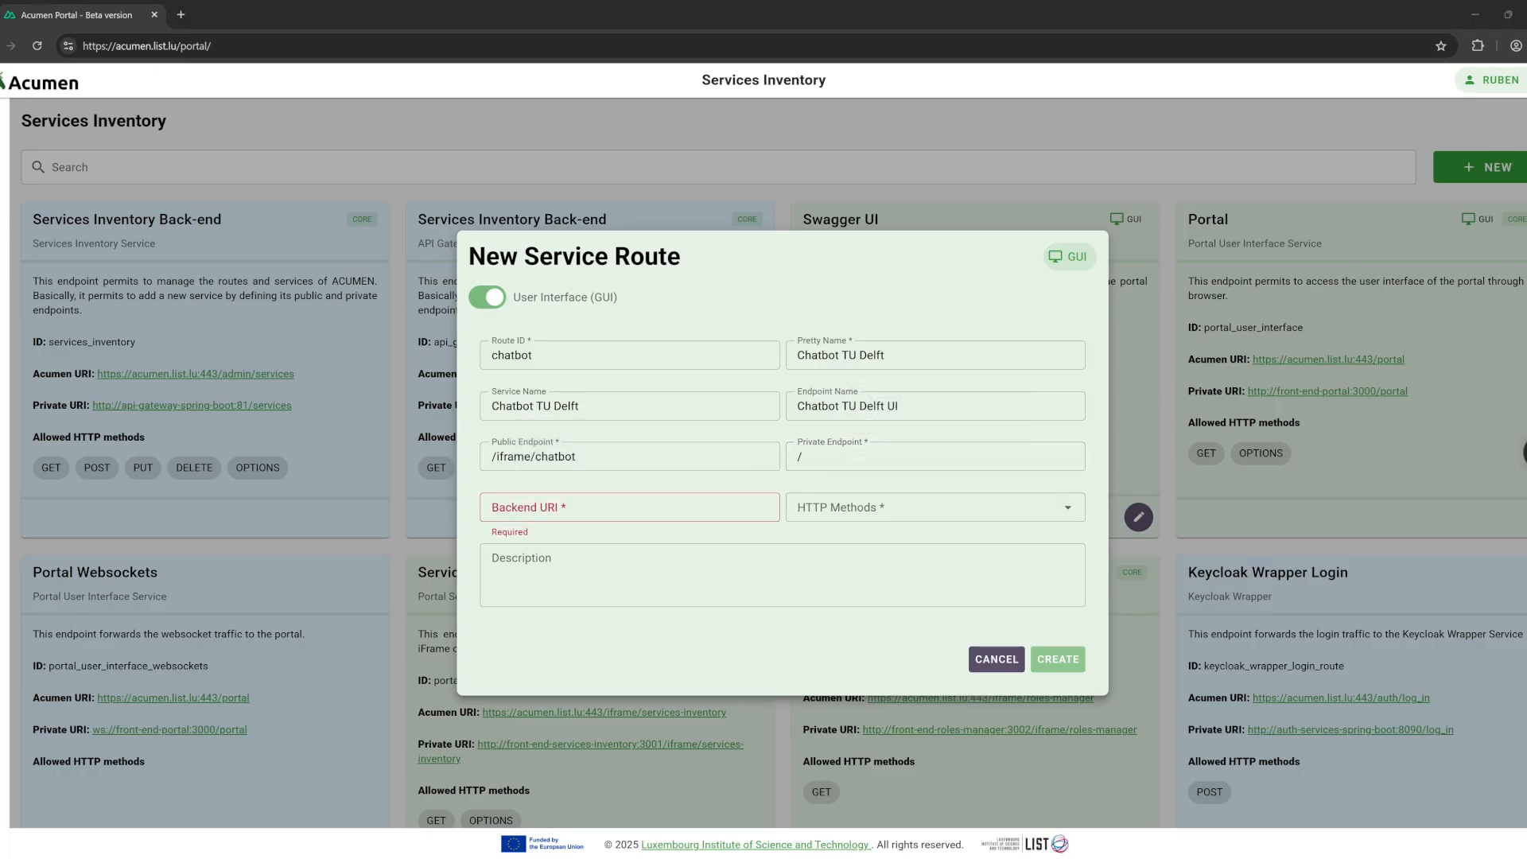
key("alt+Tab")
left_click(629, 509)
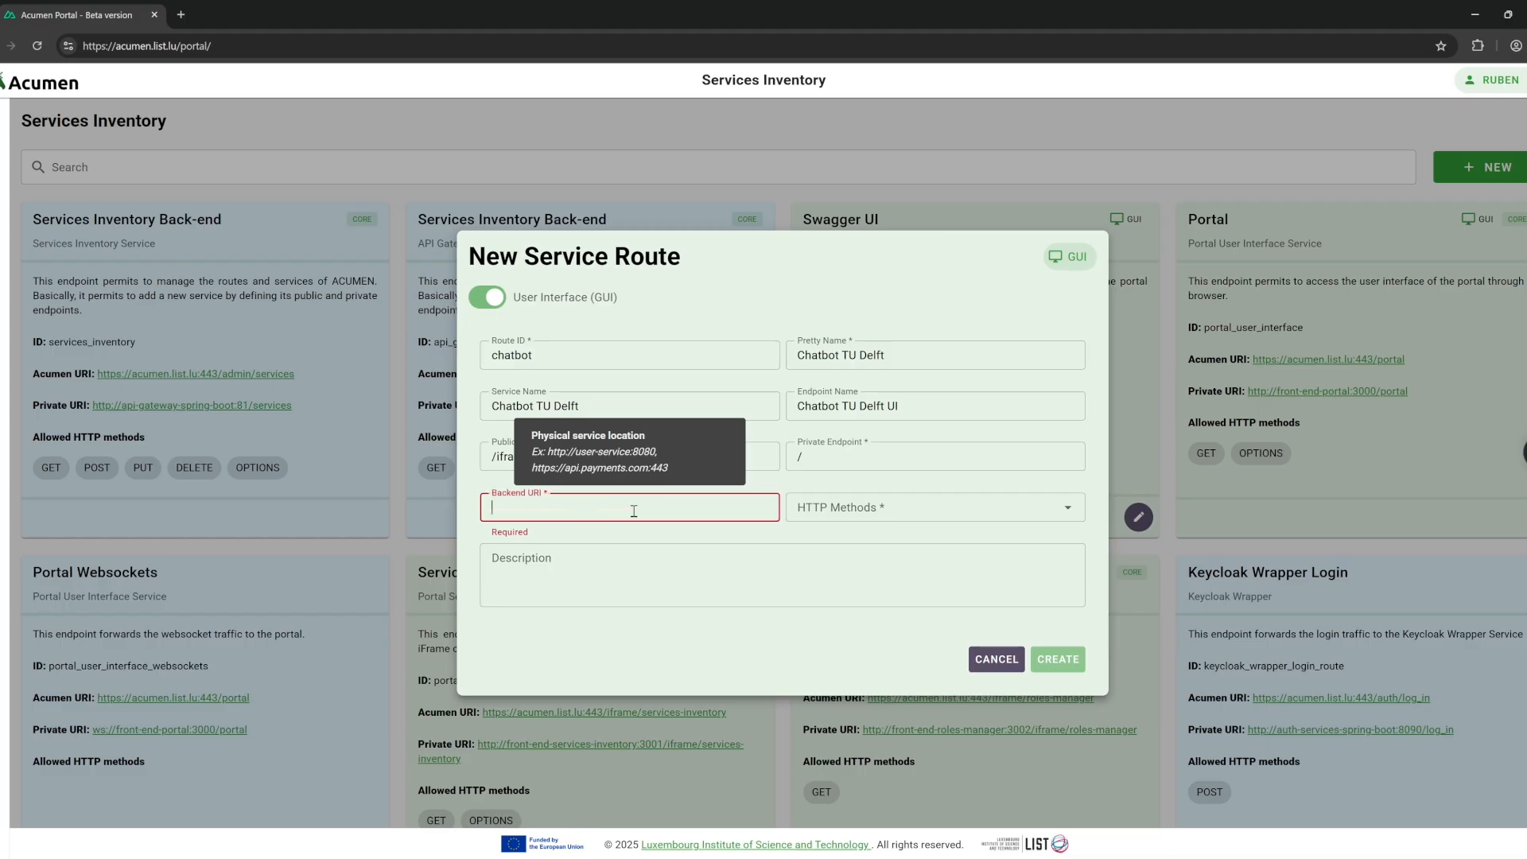
type("https://chat.tp.citg.tudelft.nl/")
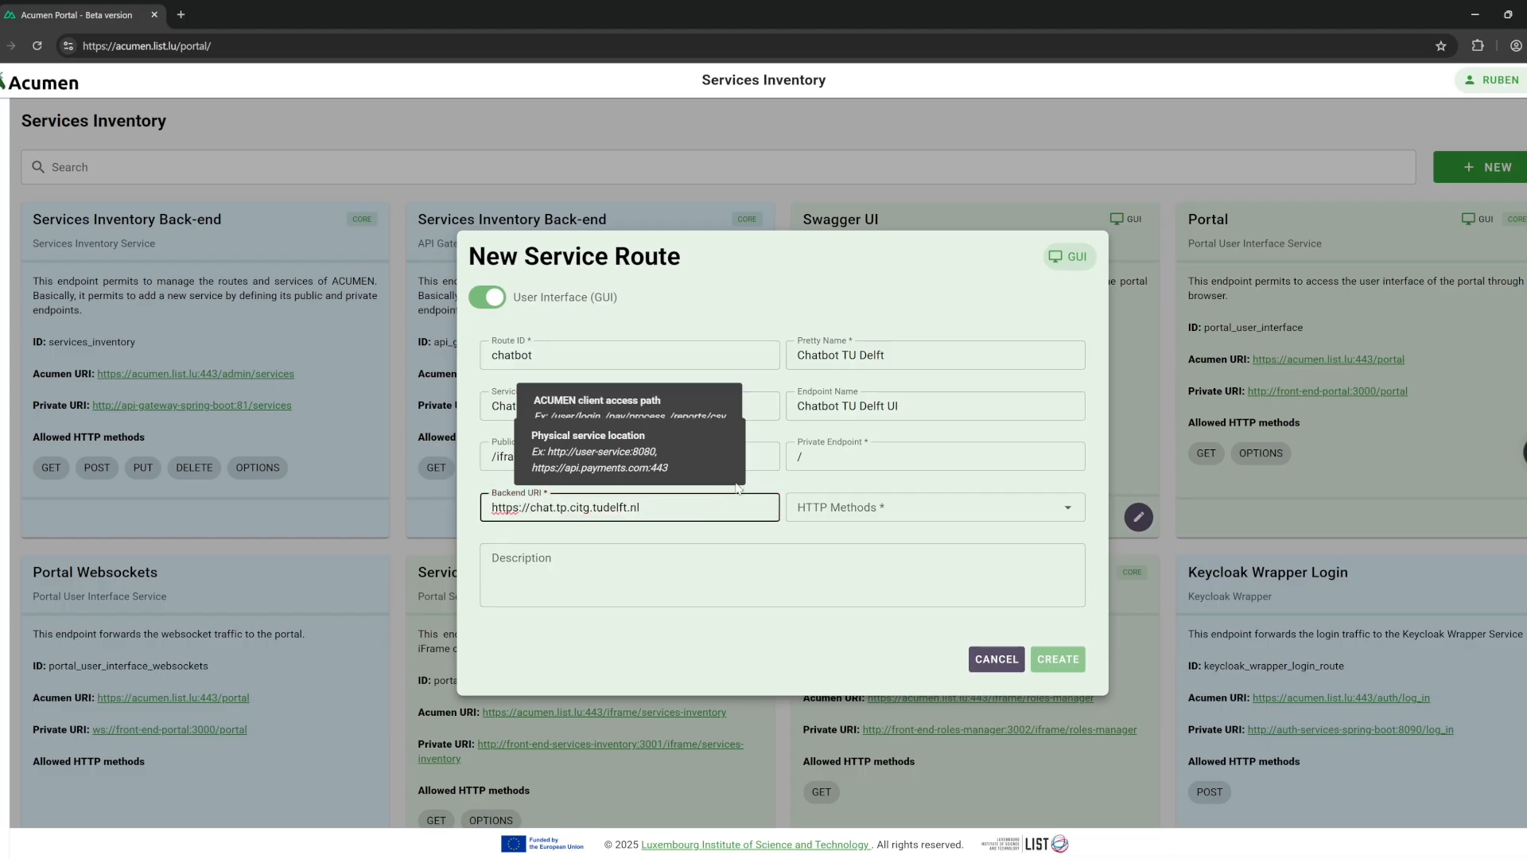
Allow GET, describe it as 'This is the chatbot UI developed', and create the route.
left_click(964, 506)
left_click(831, 545)
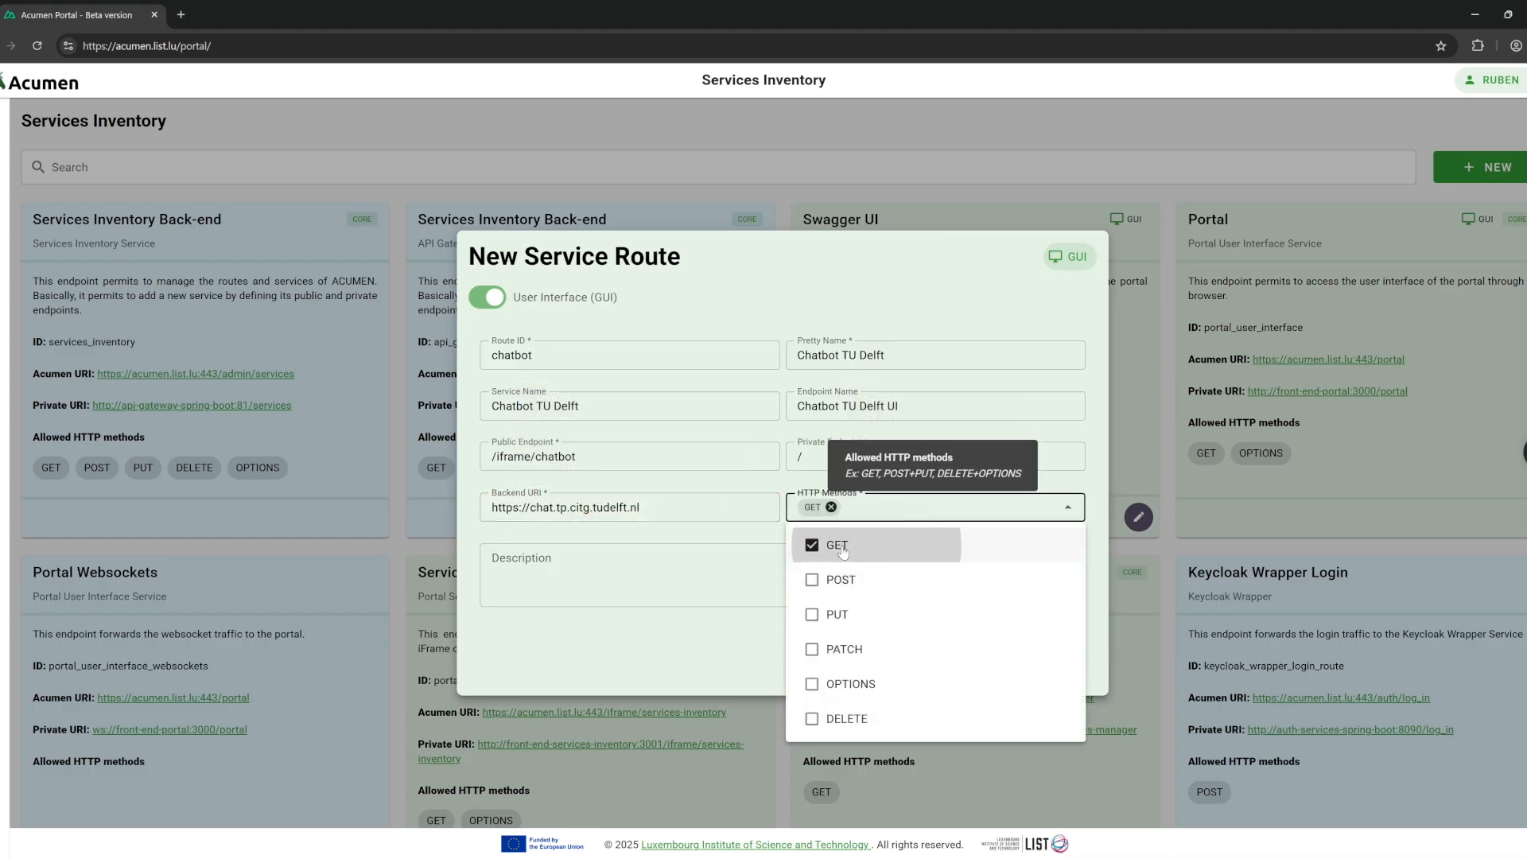
left_click(637, 586)
type("This is the chatbot ")
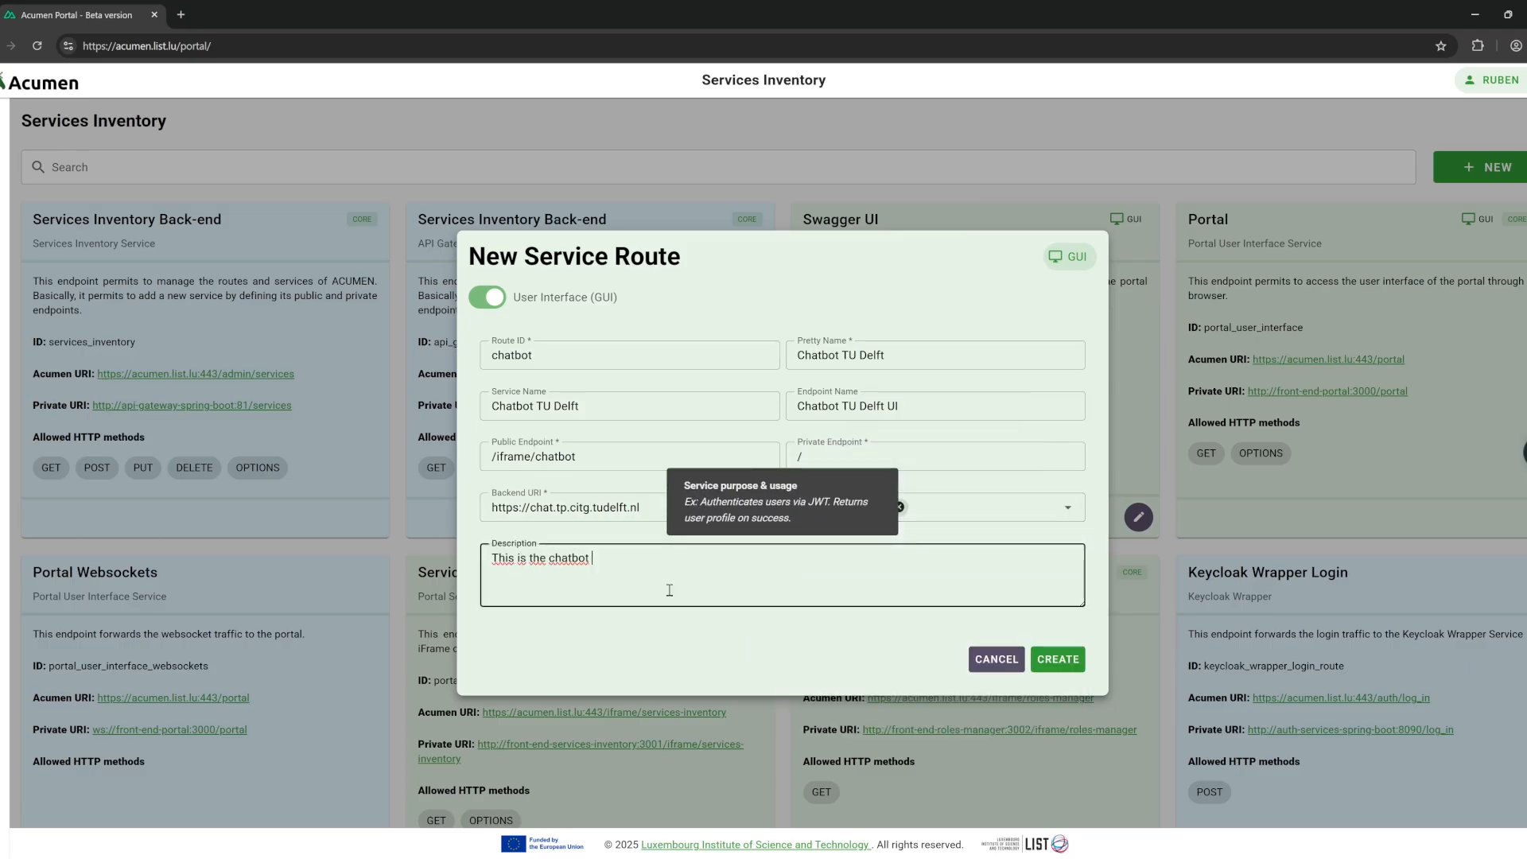
type("developed by TU Delft")
left_click(597, 559)
type("UI")
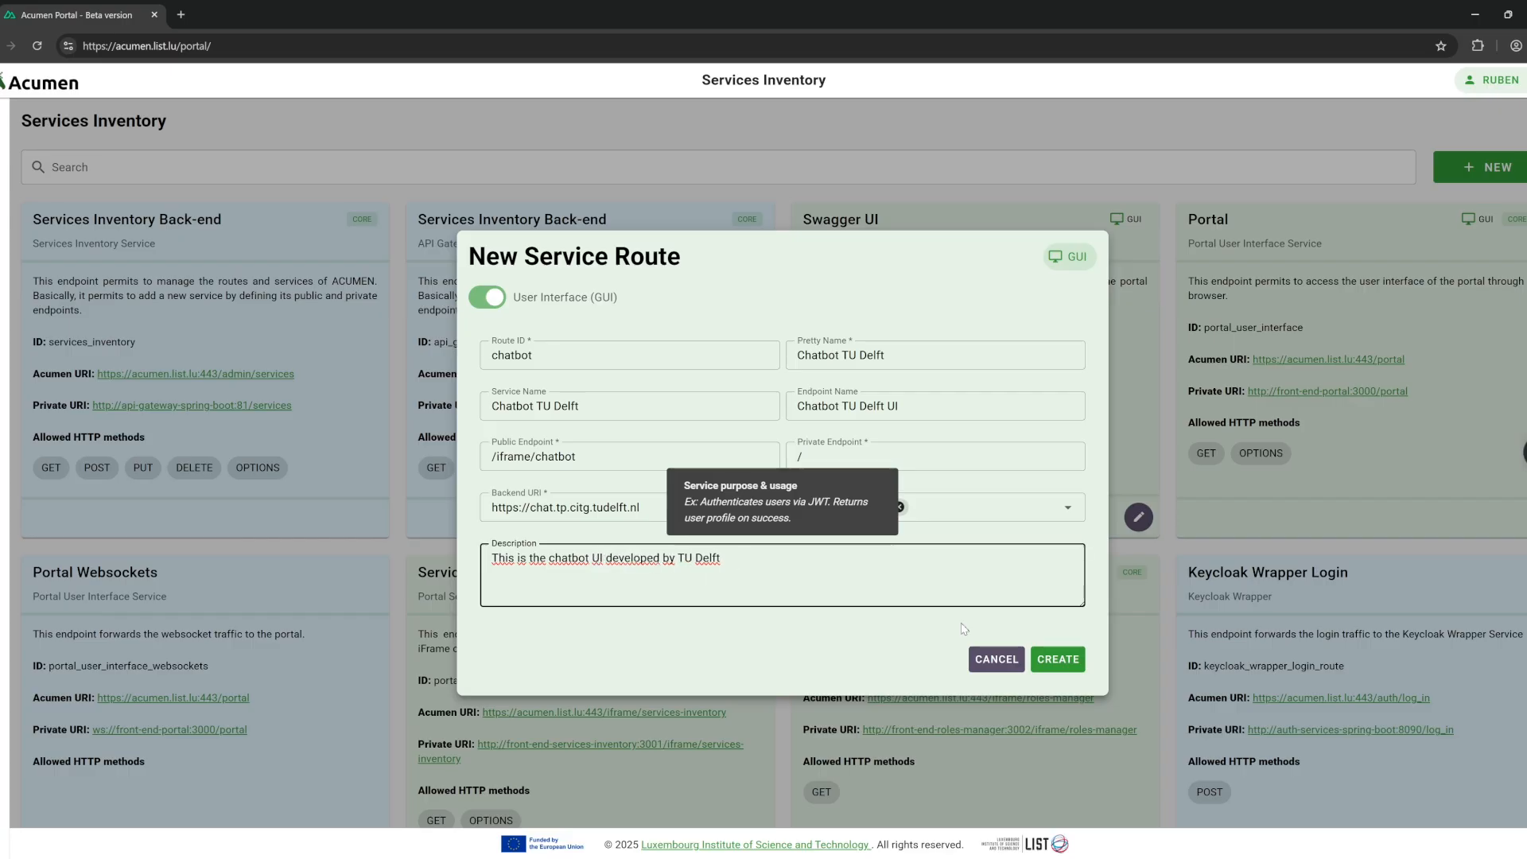
left_click(829, 585)
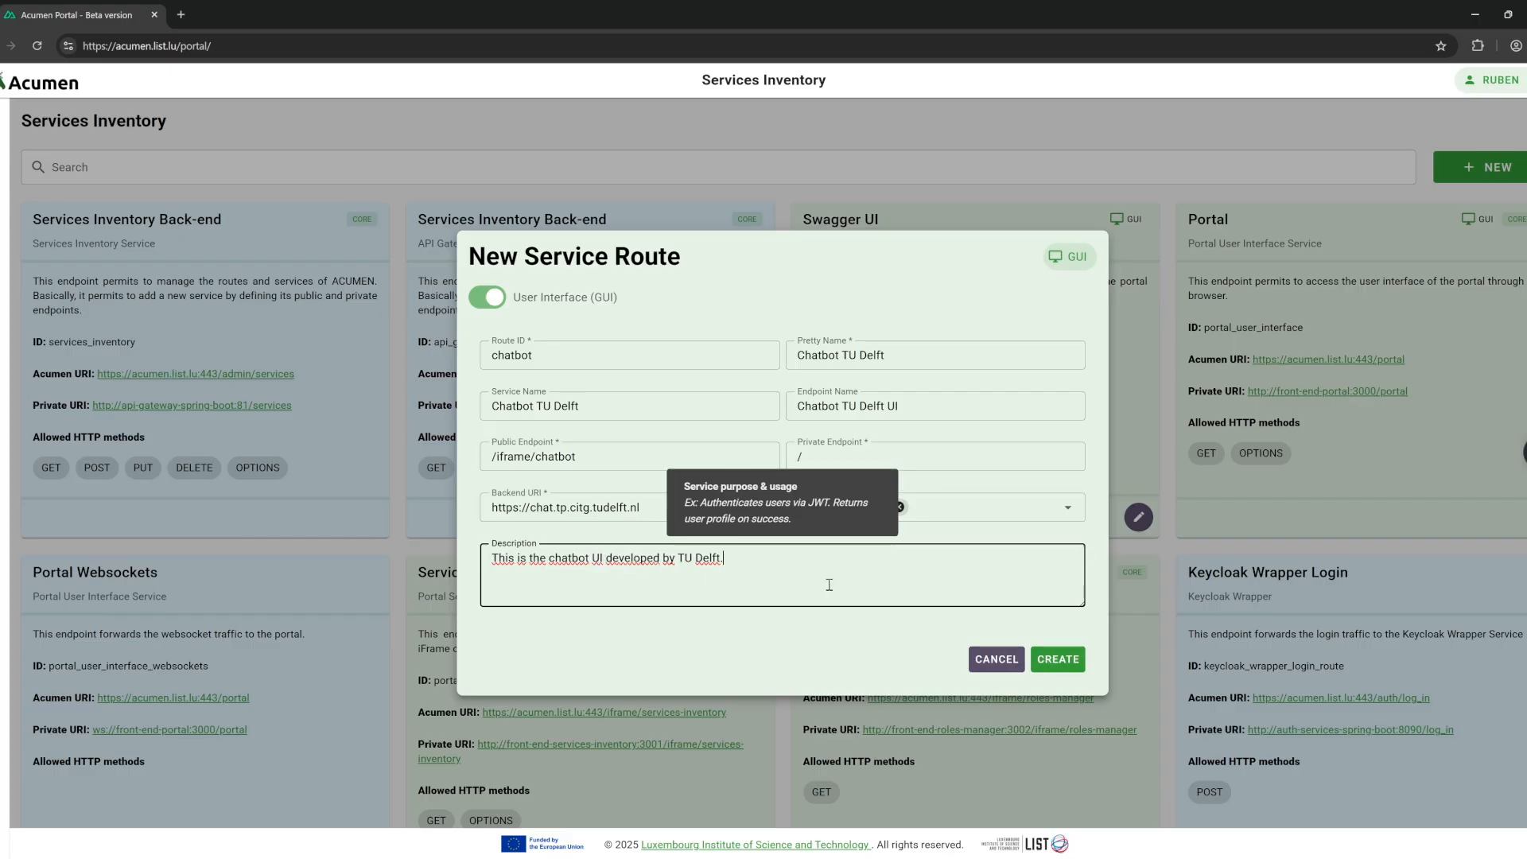
left_click(1057, 659)
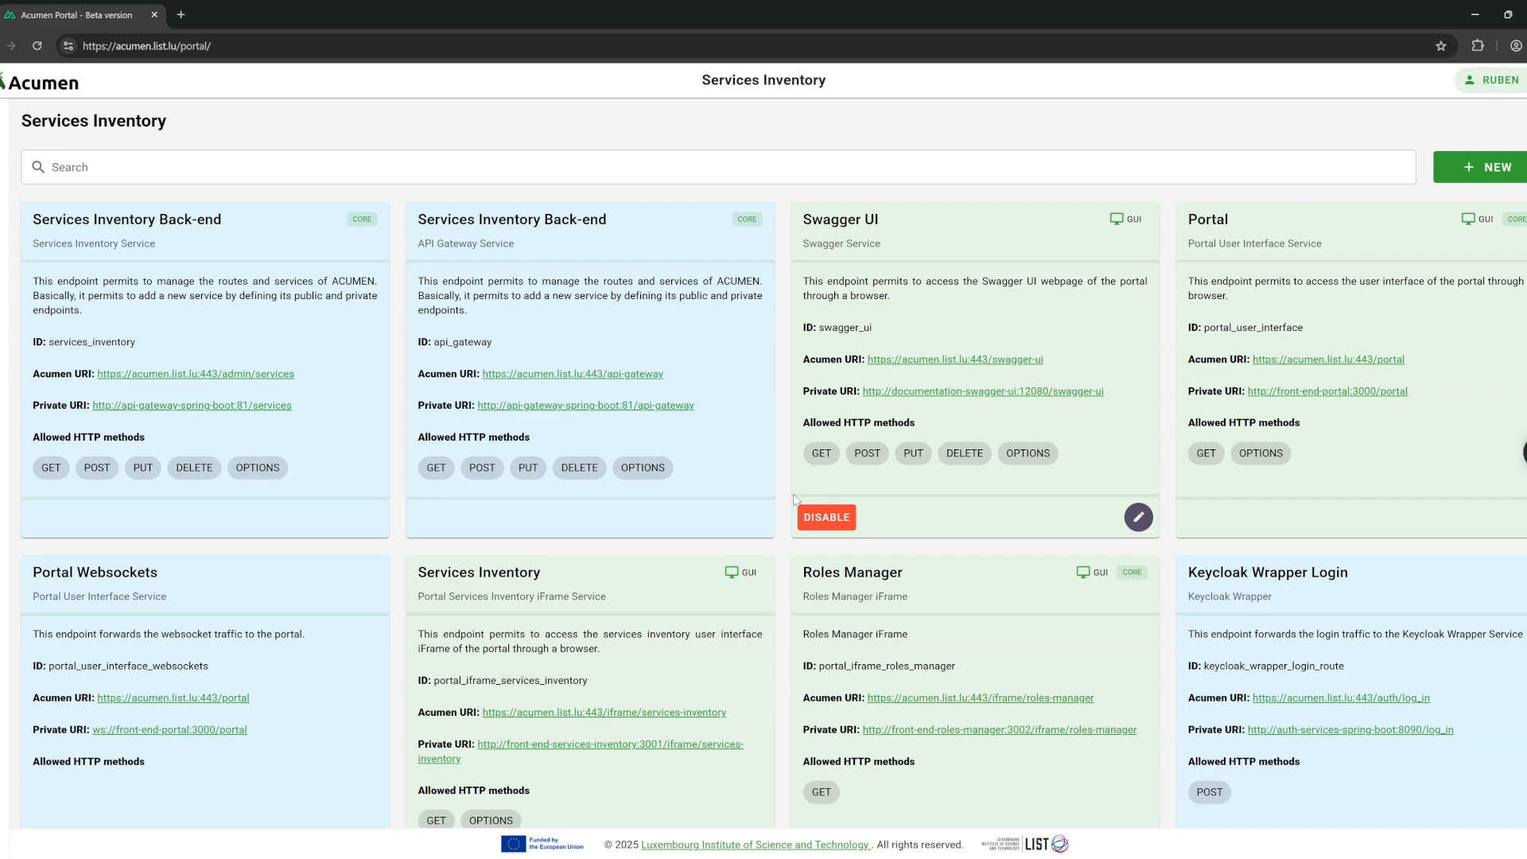
Scroll down to check the new Chatbot TU Delft card in the inventory.
scroll(797, 523, "down", 6)
scroll(798, 523, "down", 16)
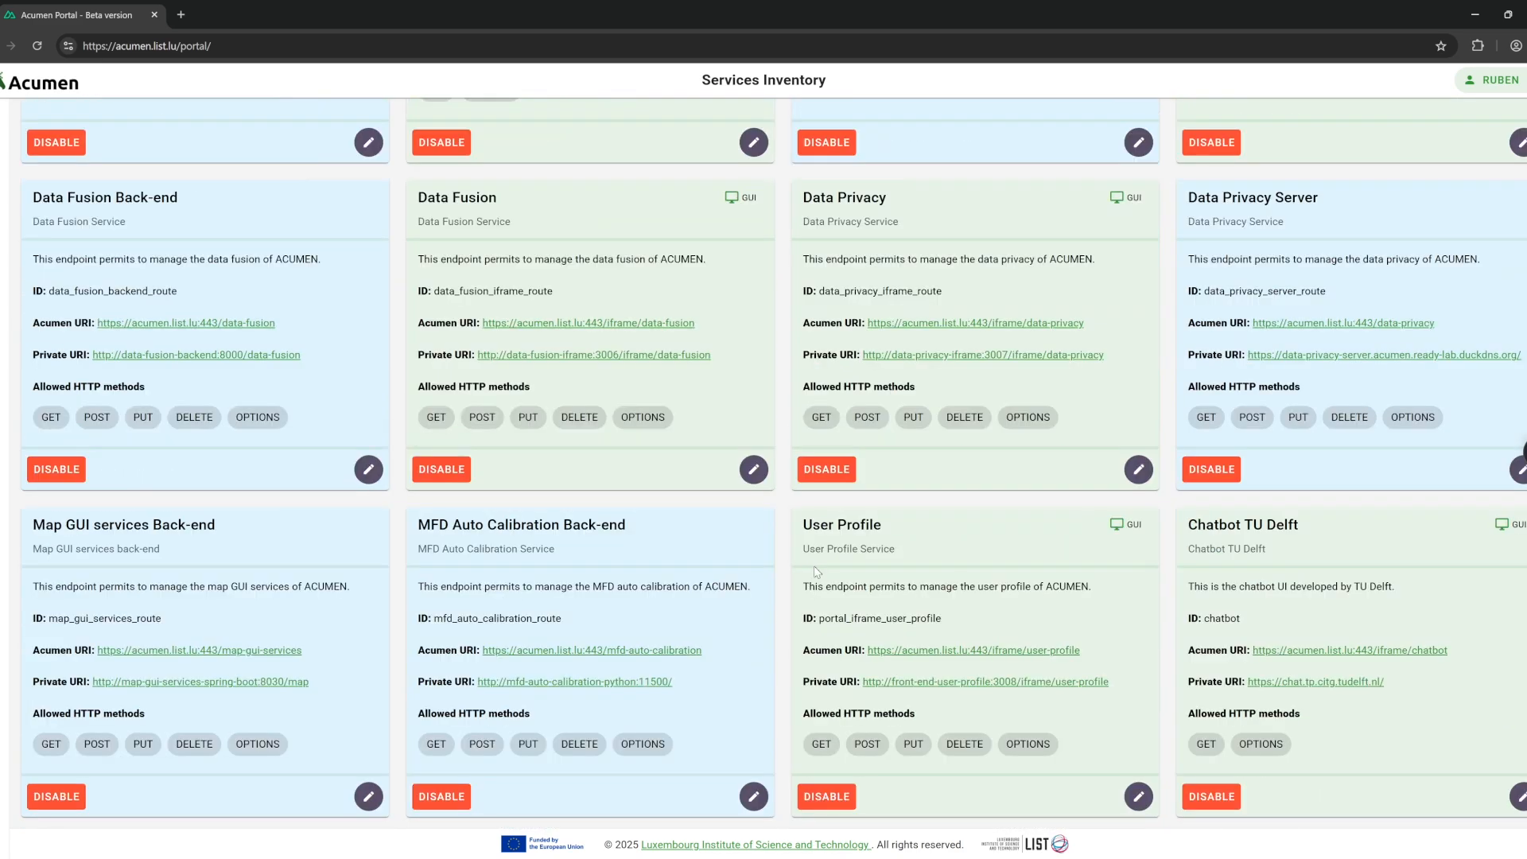
left_click_drag(1196, 533, 1391, 744)
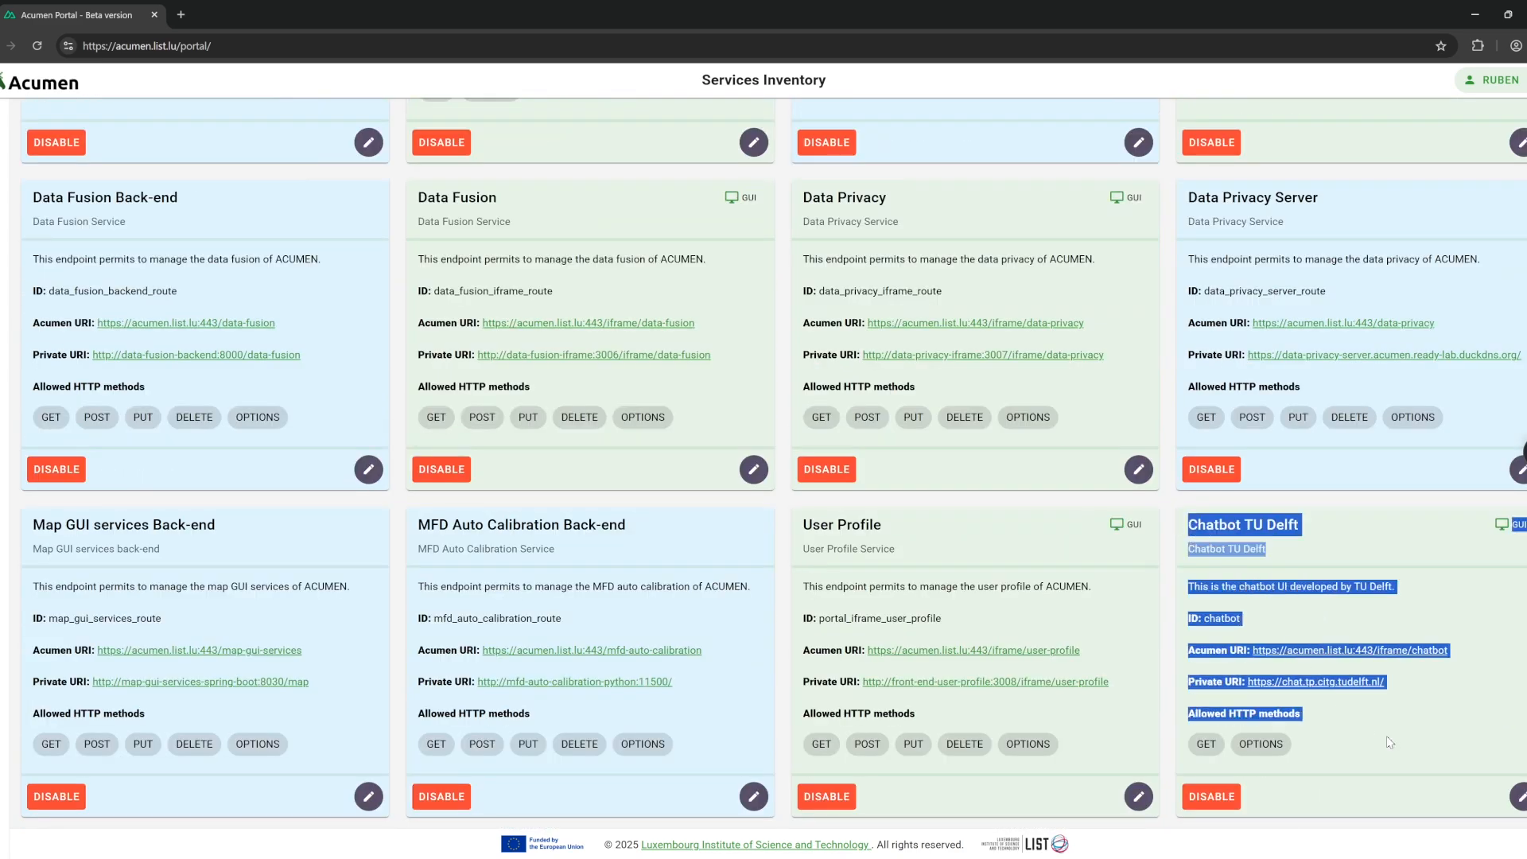
left_click(1392, 743)
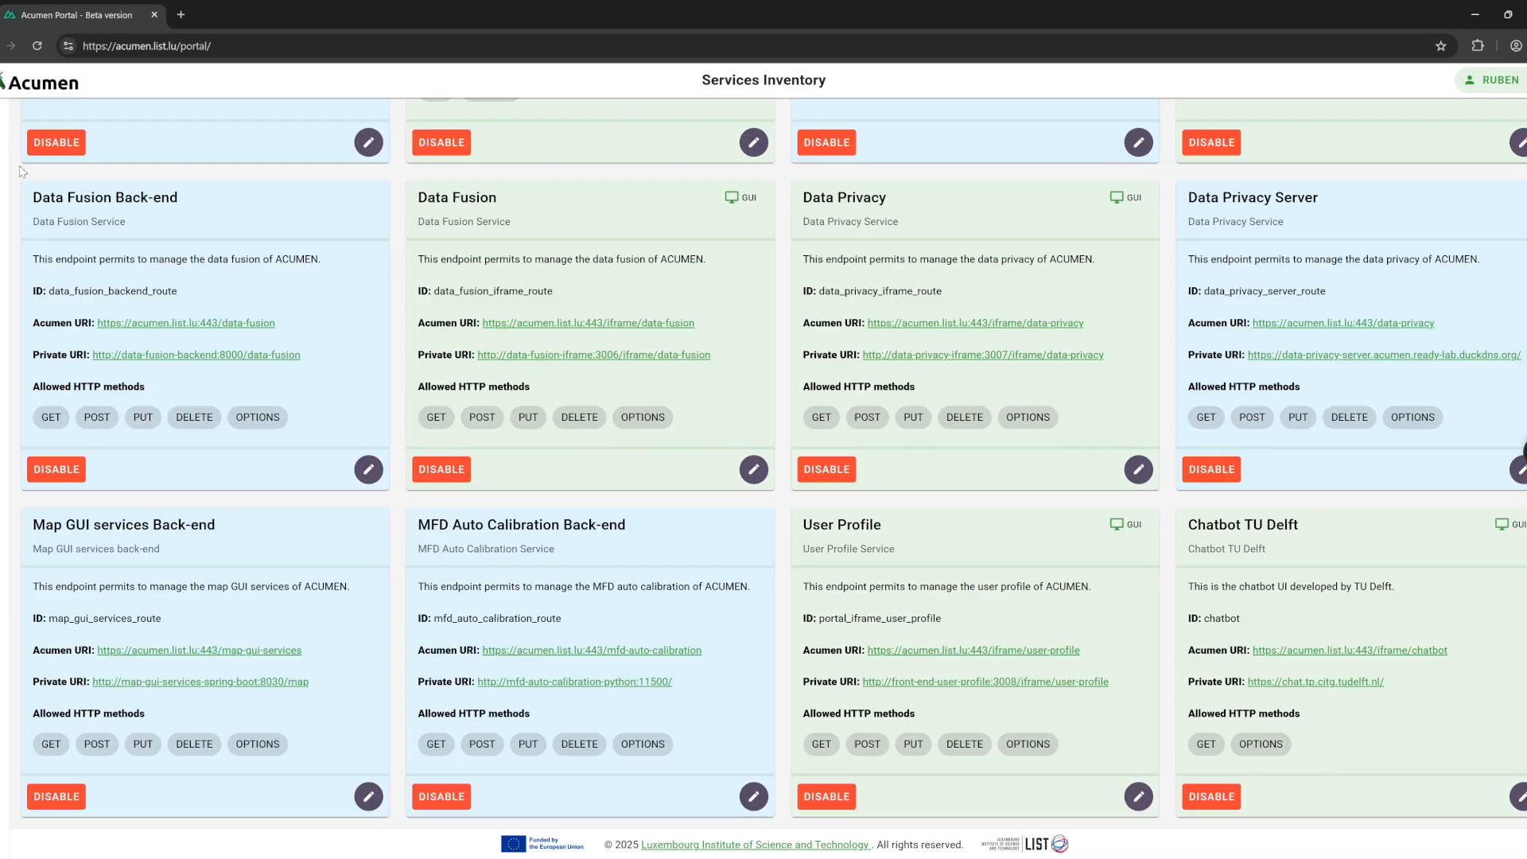
In Roles Manager, add the chatbot service to the admin role with USE UI access and save.
left_click(3, 193)
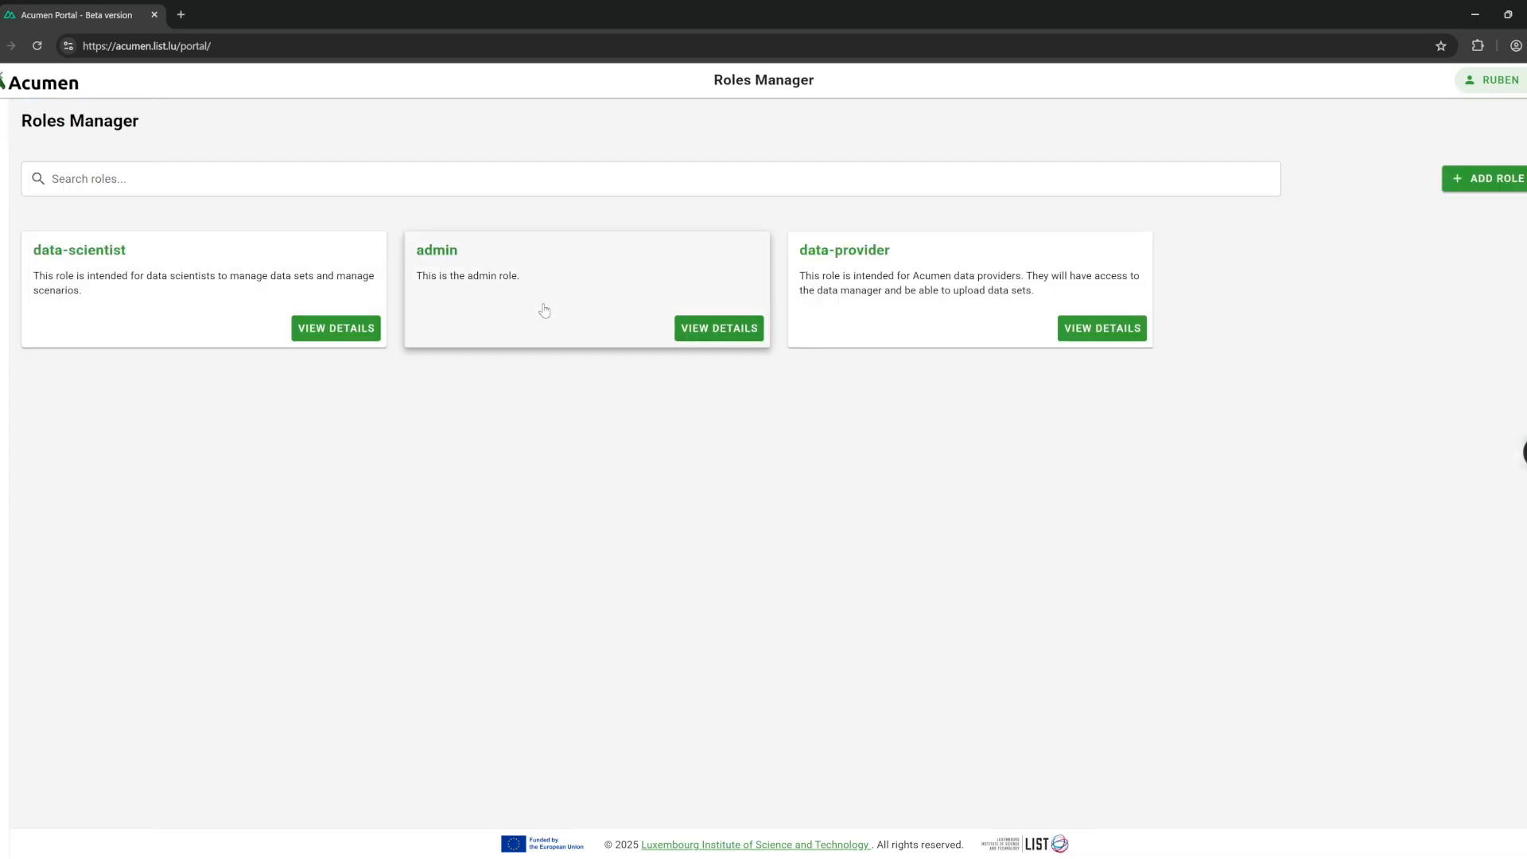
left_click(716, 332)
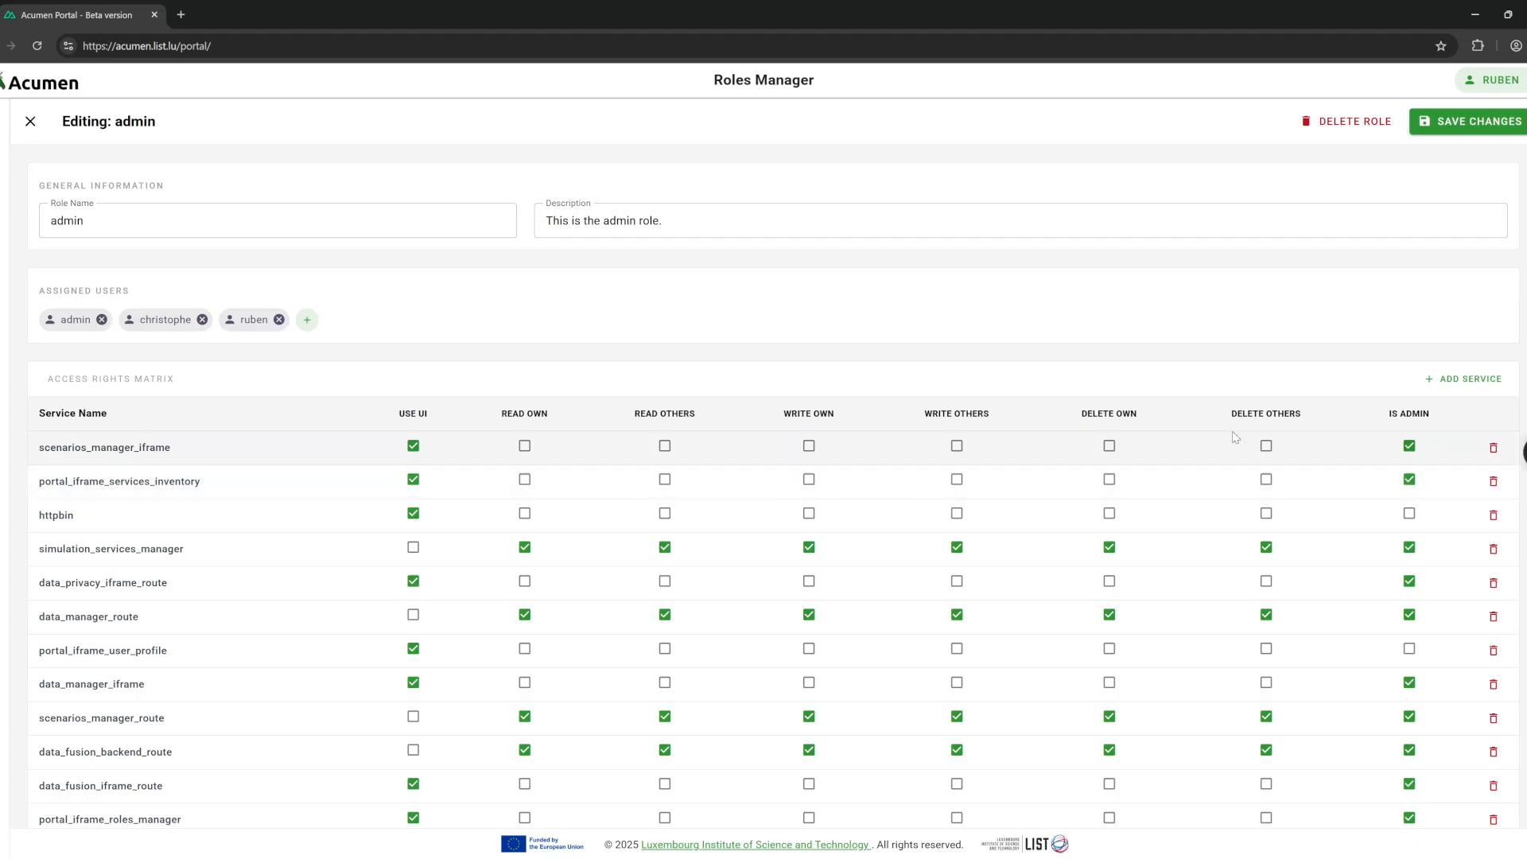
left_click(1472, 335)
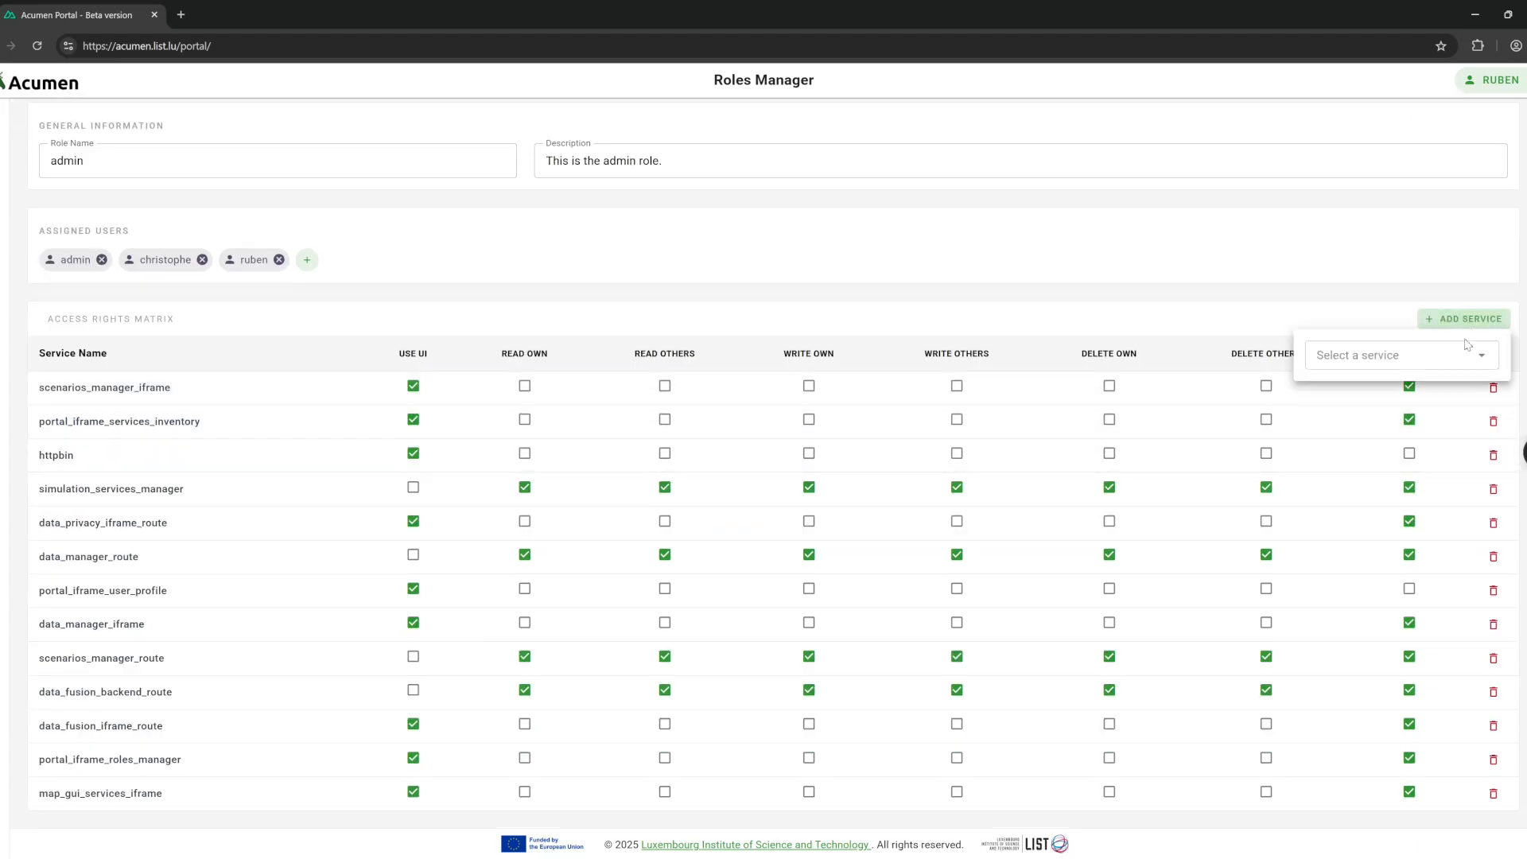
left_click(1448, 355)
key("c")
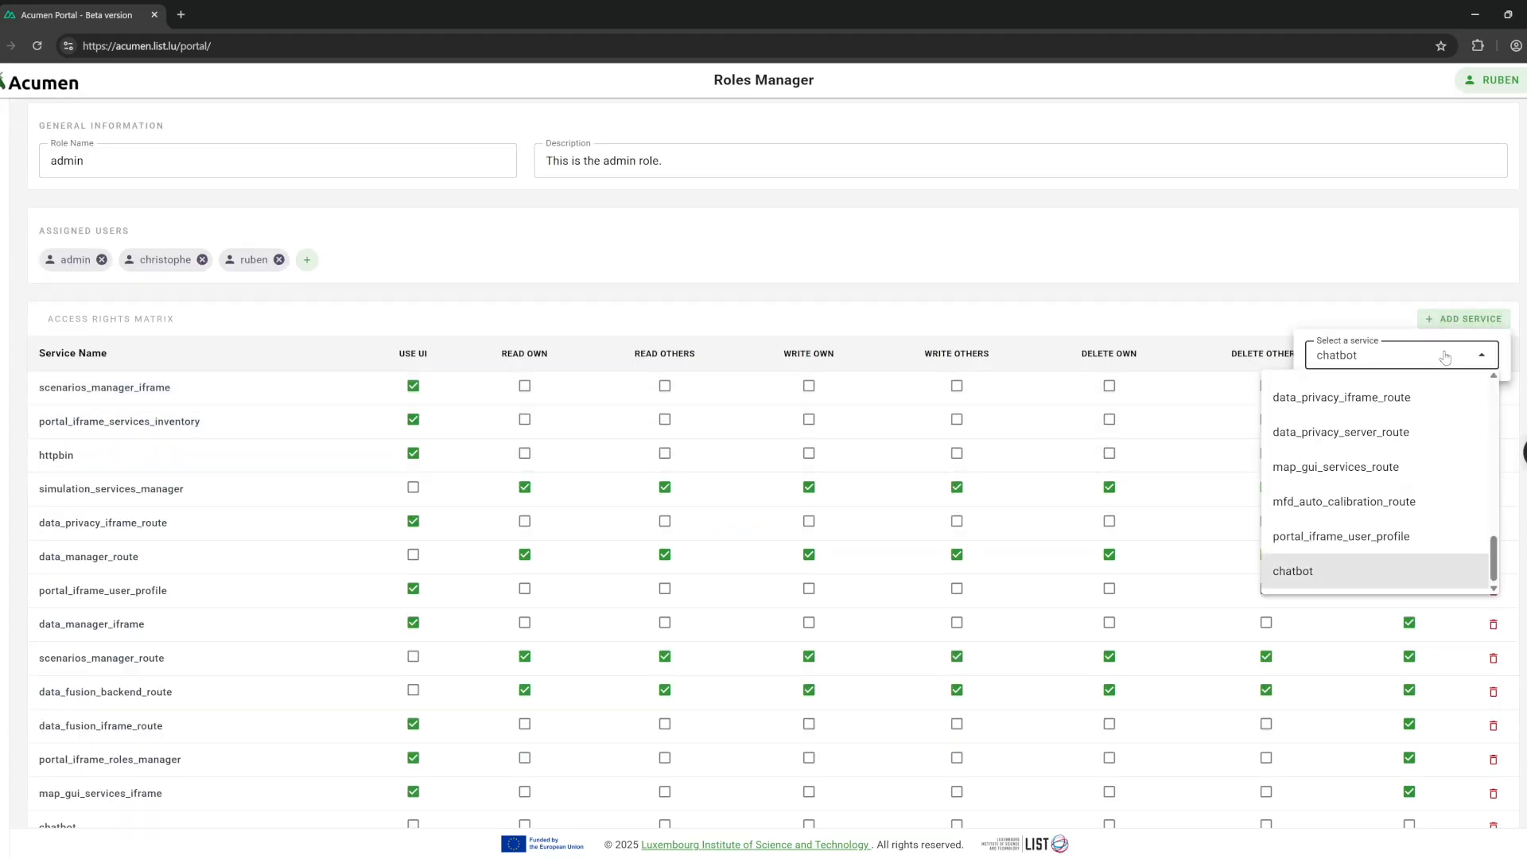
left_click(1329, 568)
scroll(600, 681, "down", 1)
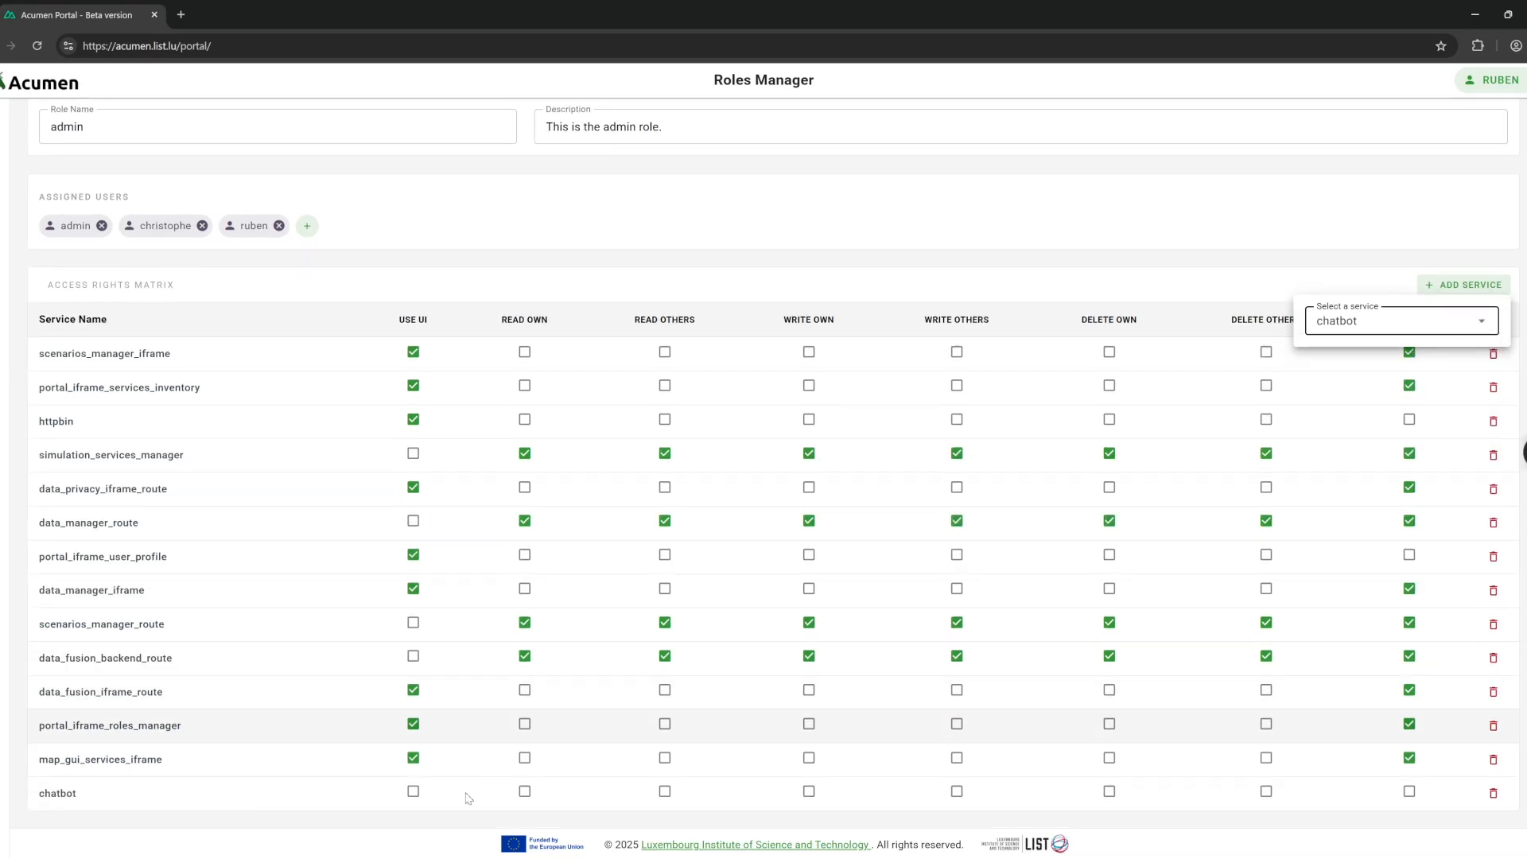
left_click(413, 791)
left_click(1515, 128)
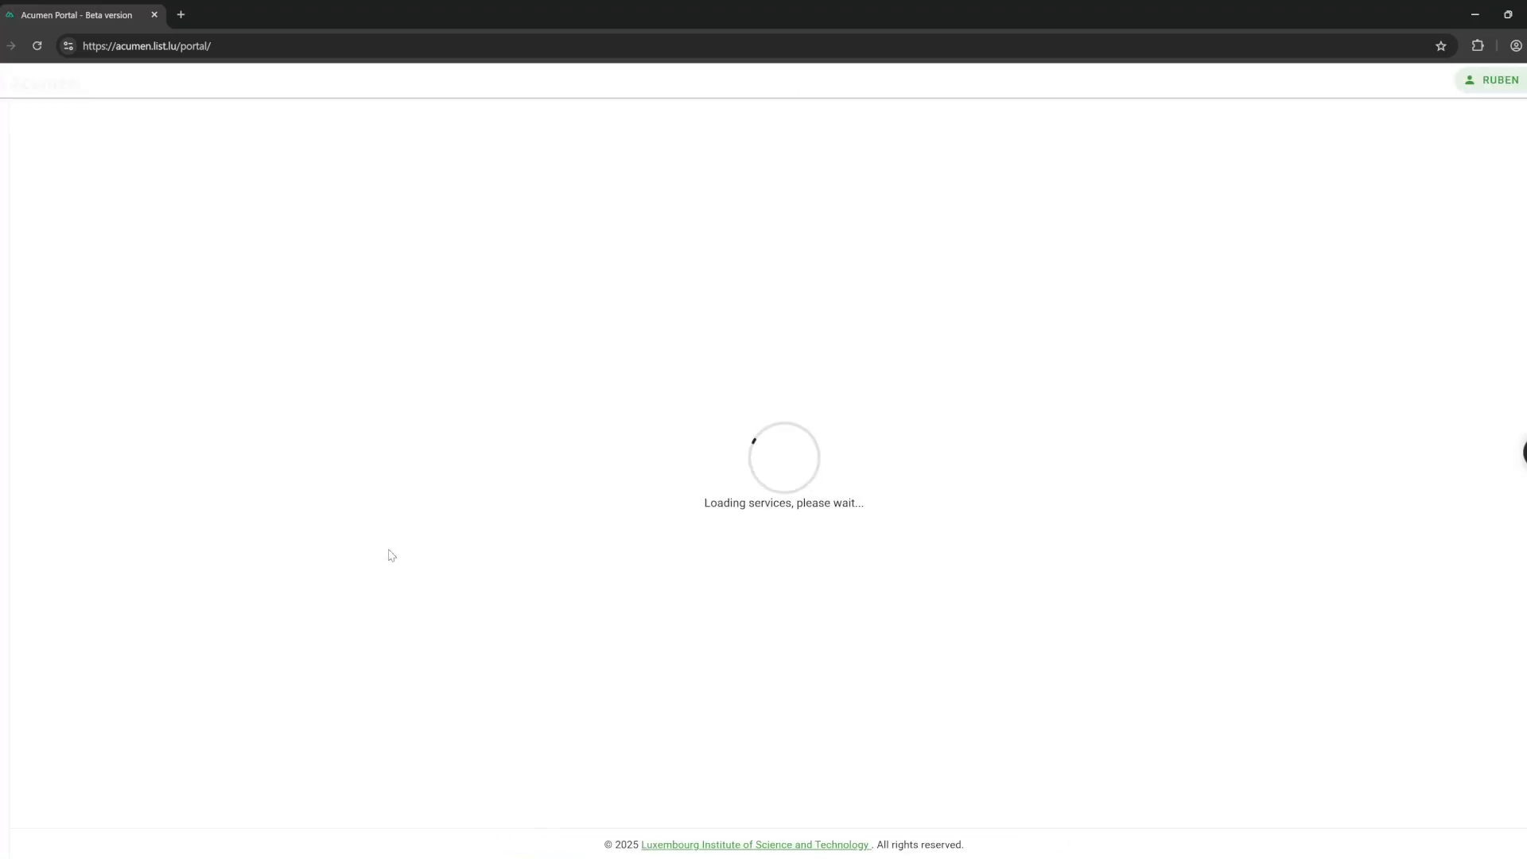
Open the Chatbot TU Delft page and toggle its theme back and forth.
mouse_move(51, 443)
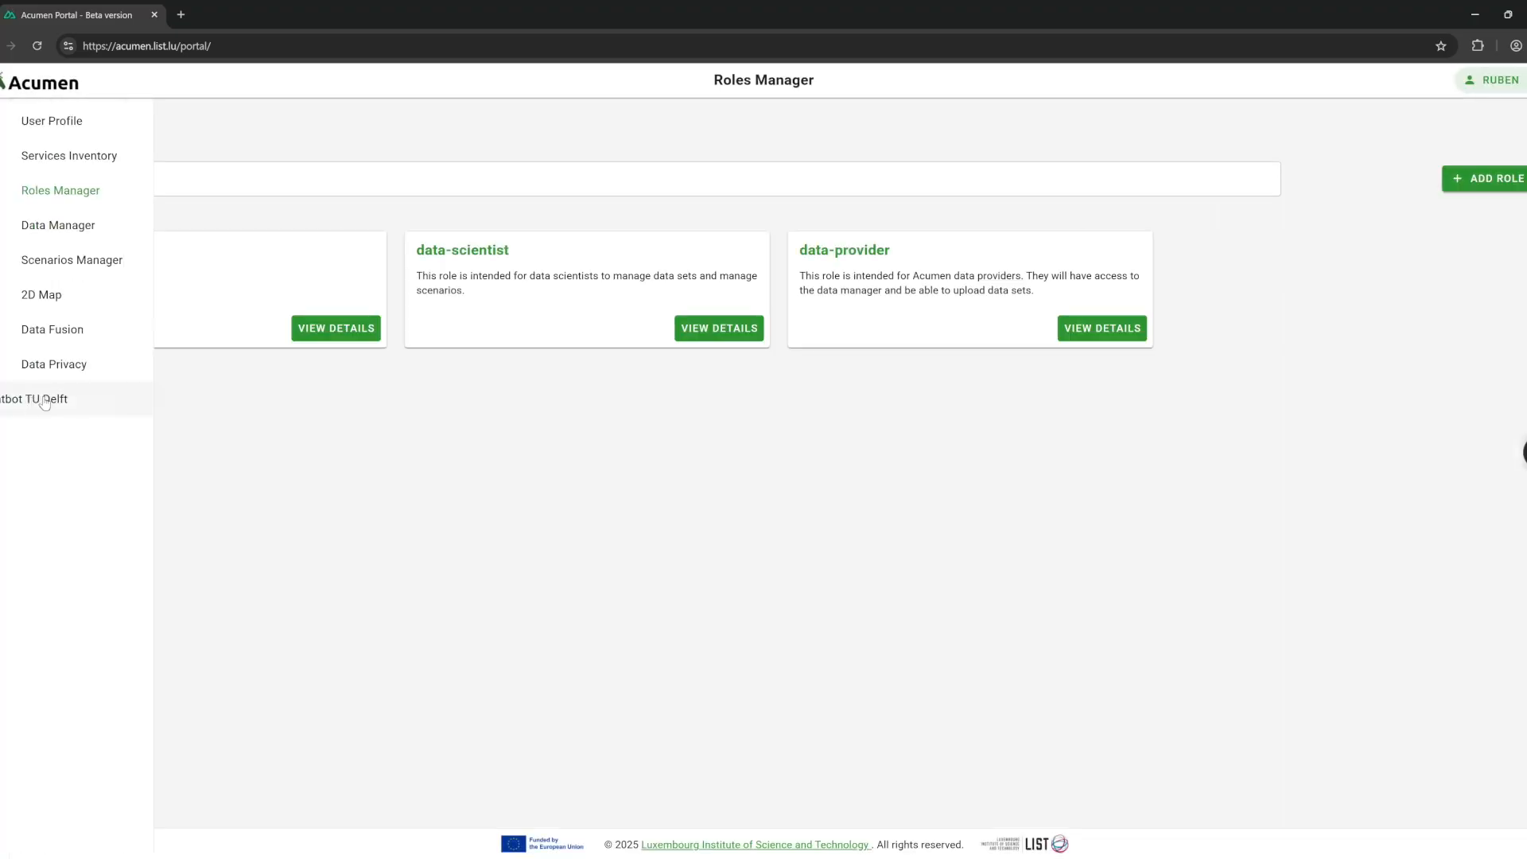
left_click(45, 402)
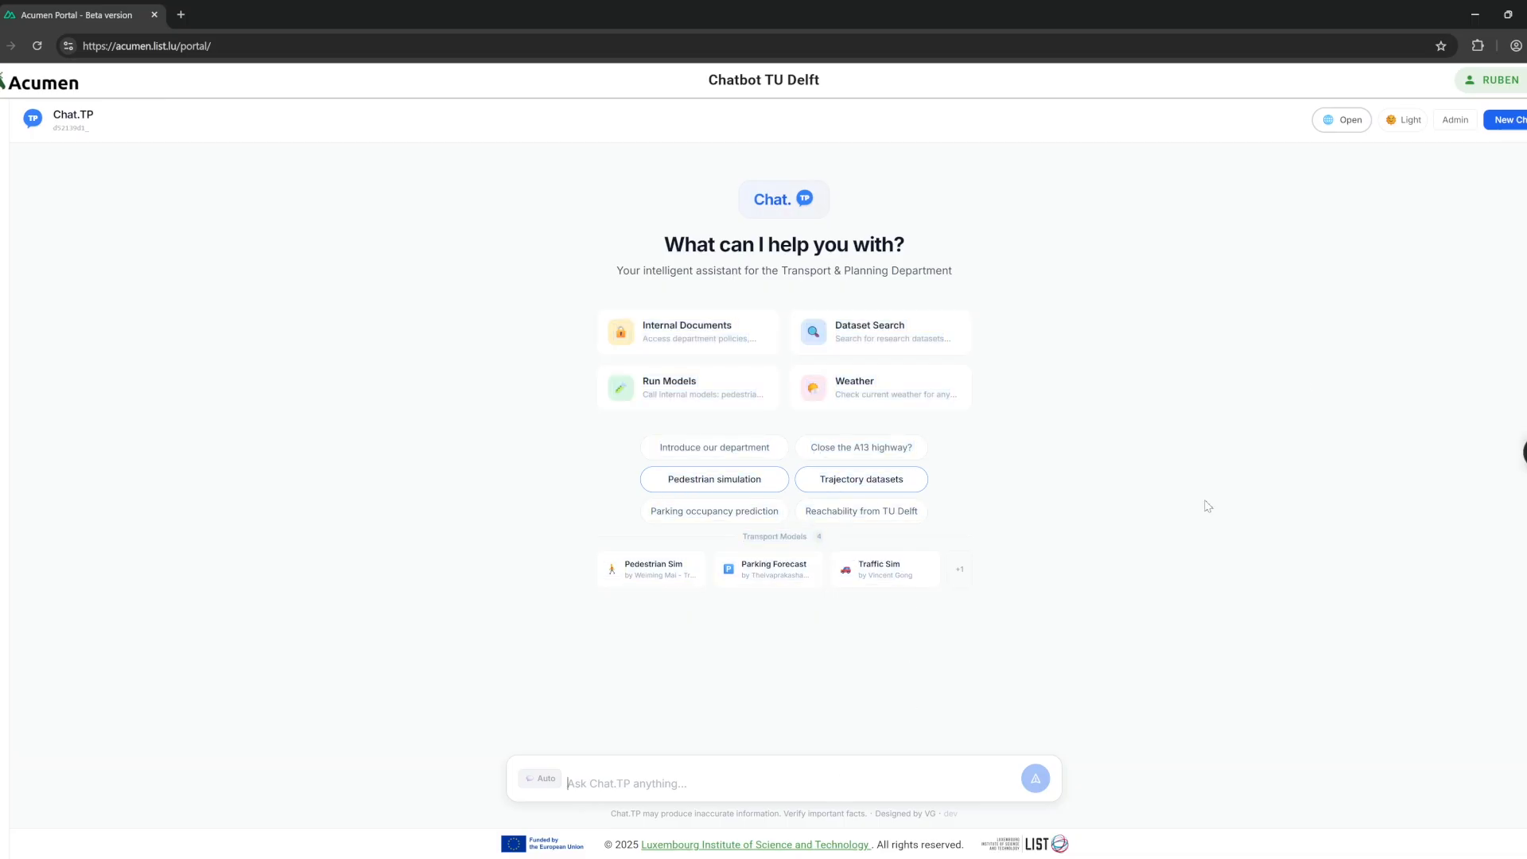
left_click(1420, 127)
left_click(1409, 127)
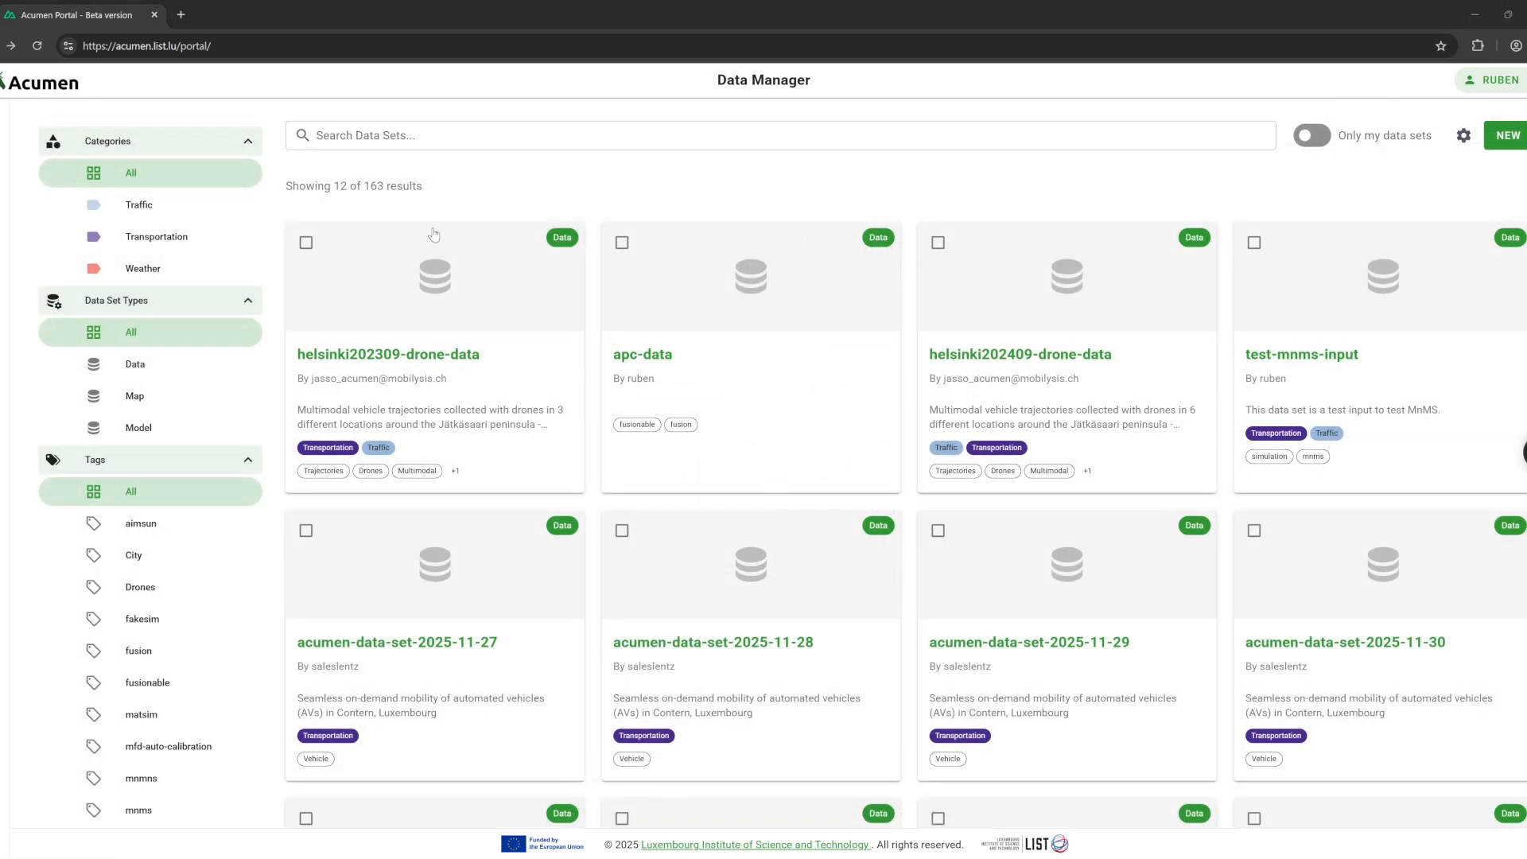
Open the test-mnms-input data set and view its abstract, instructions and files.
scroll(598, 369, "down", 3)
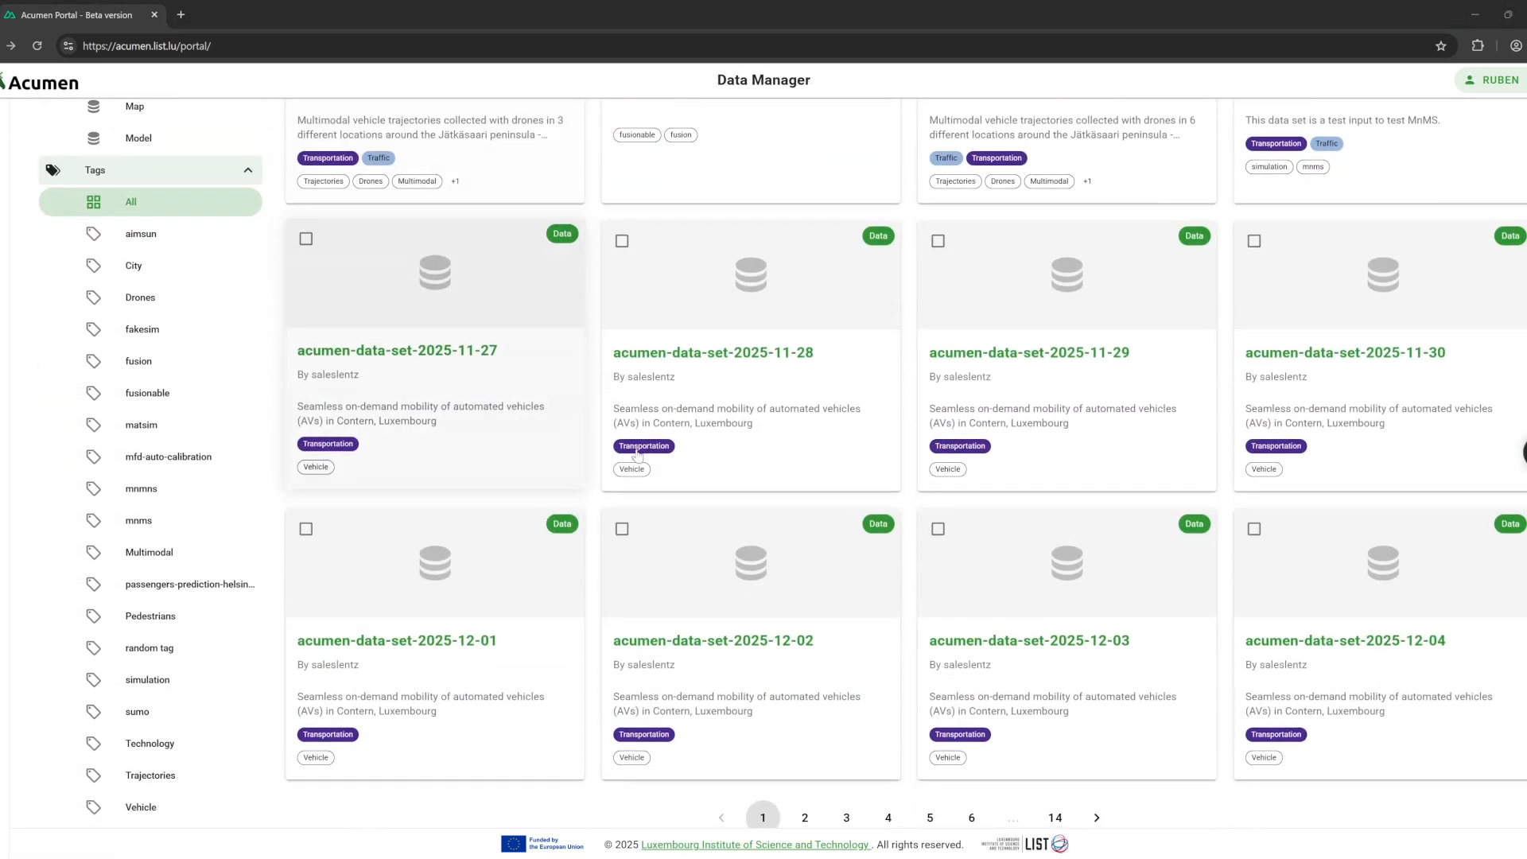
scroll(742, 513, "down", 1)
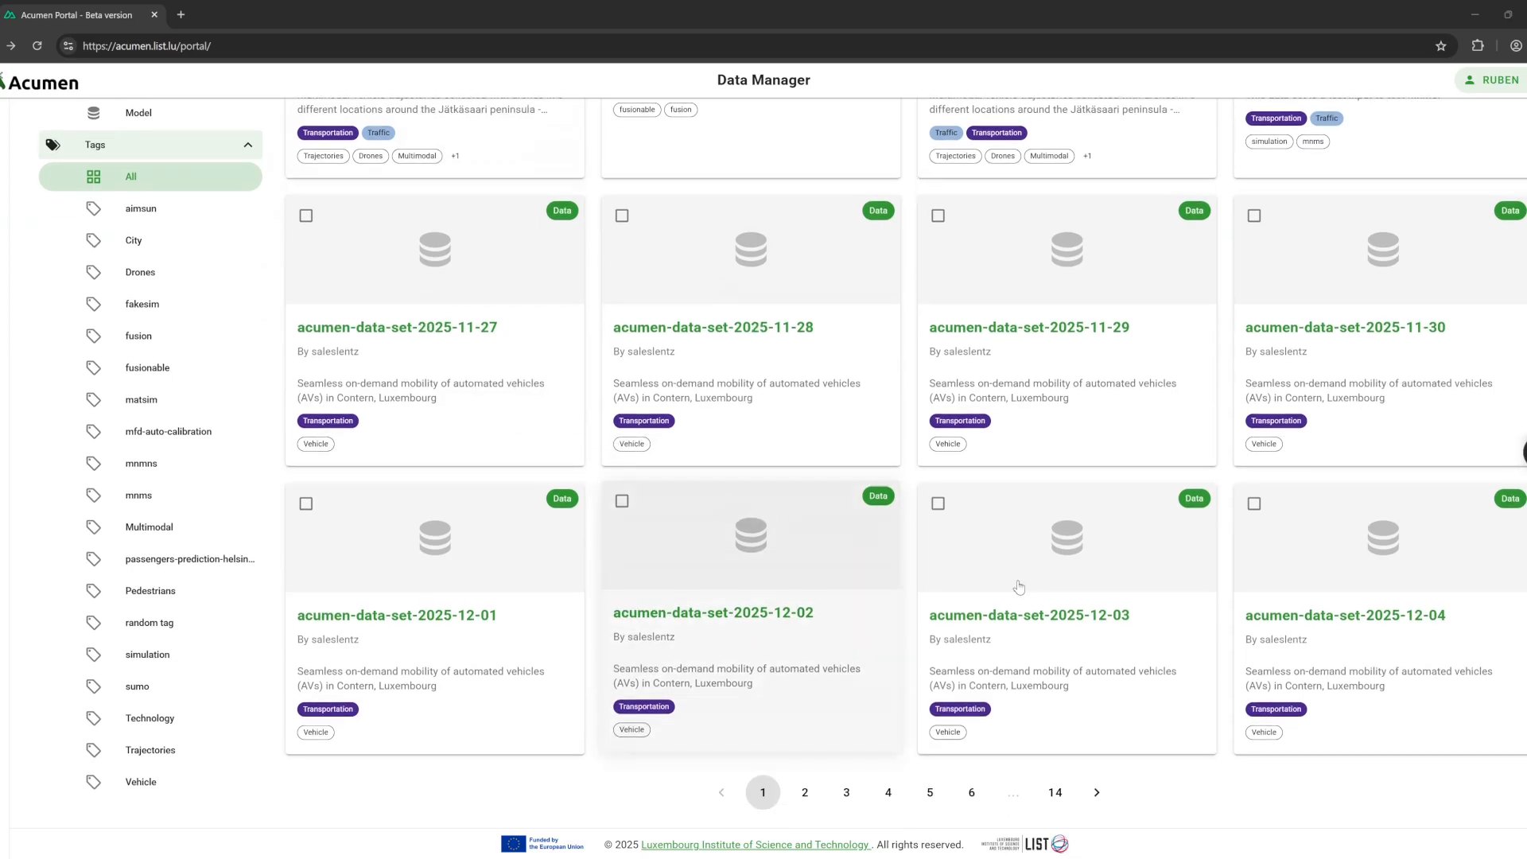
scroll(1122, 557, "up", 3)
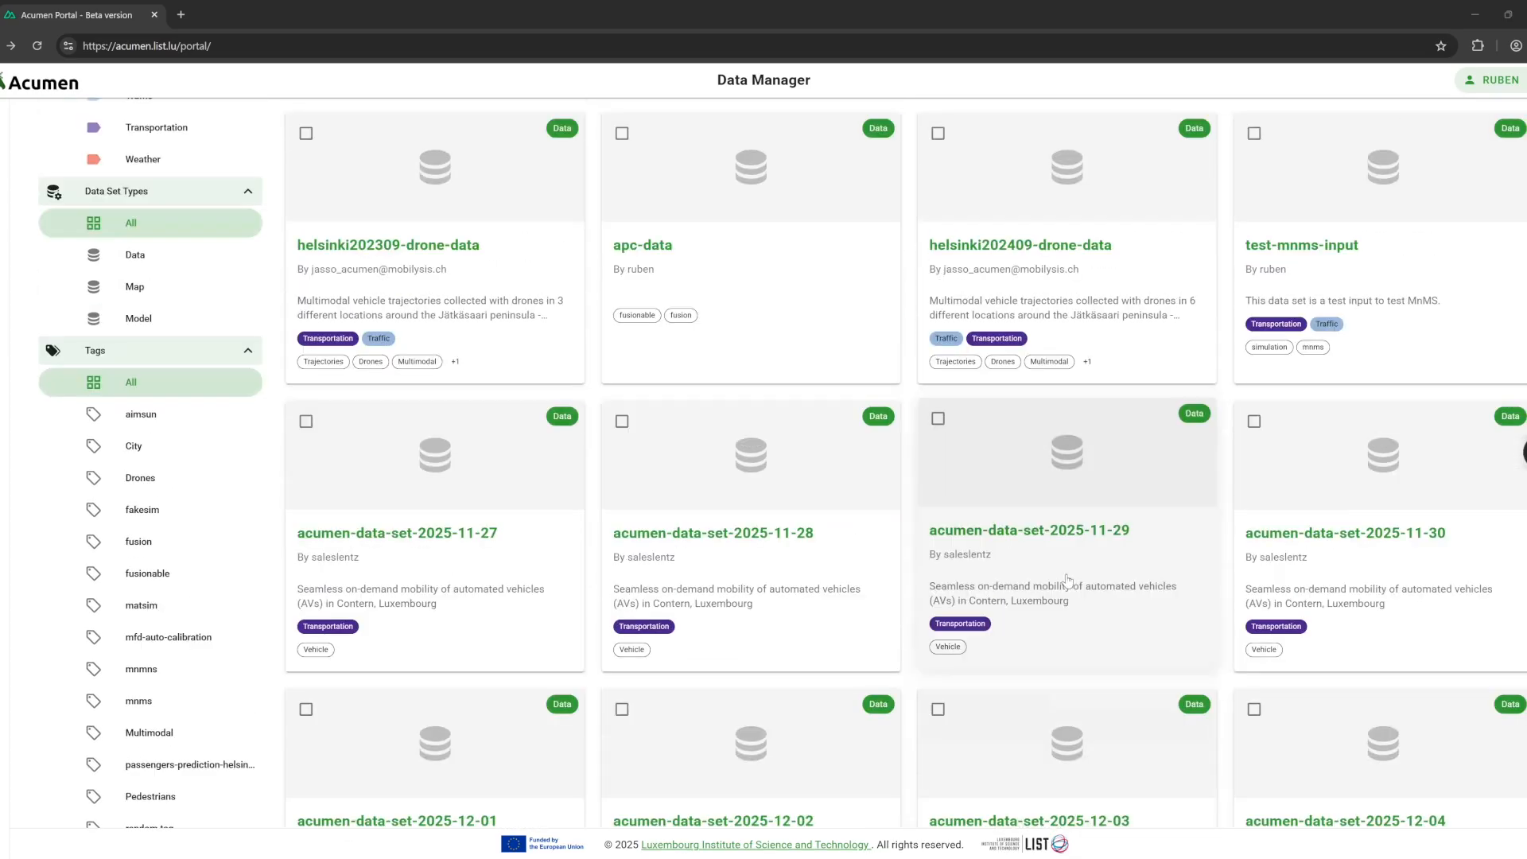
scroll(1037, 579, "down", 3)
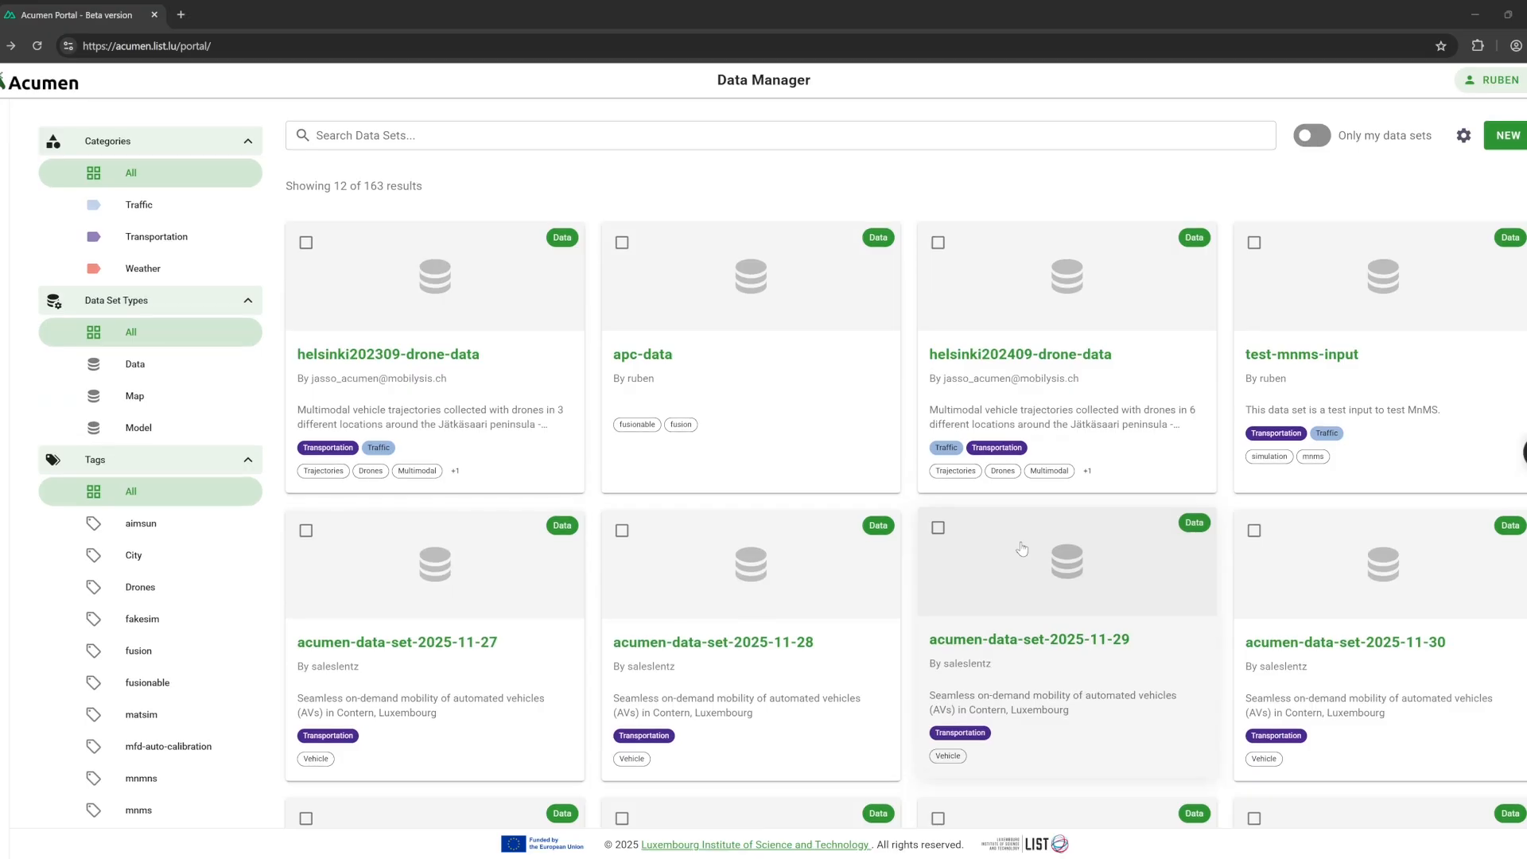
scroll(1034, 596, "up", 3)
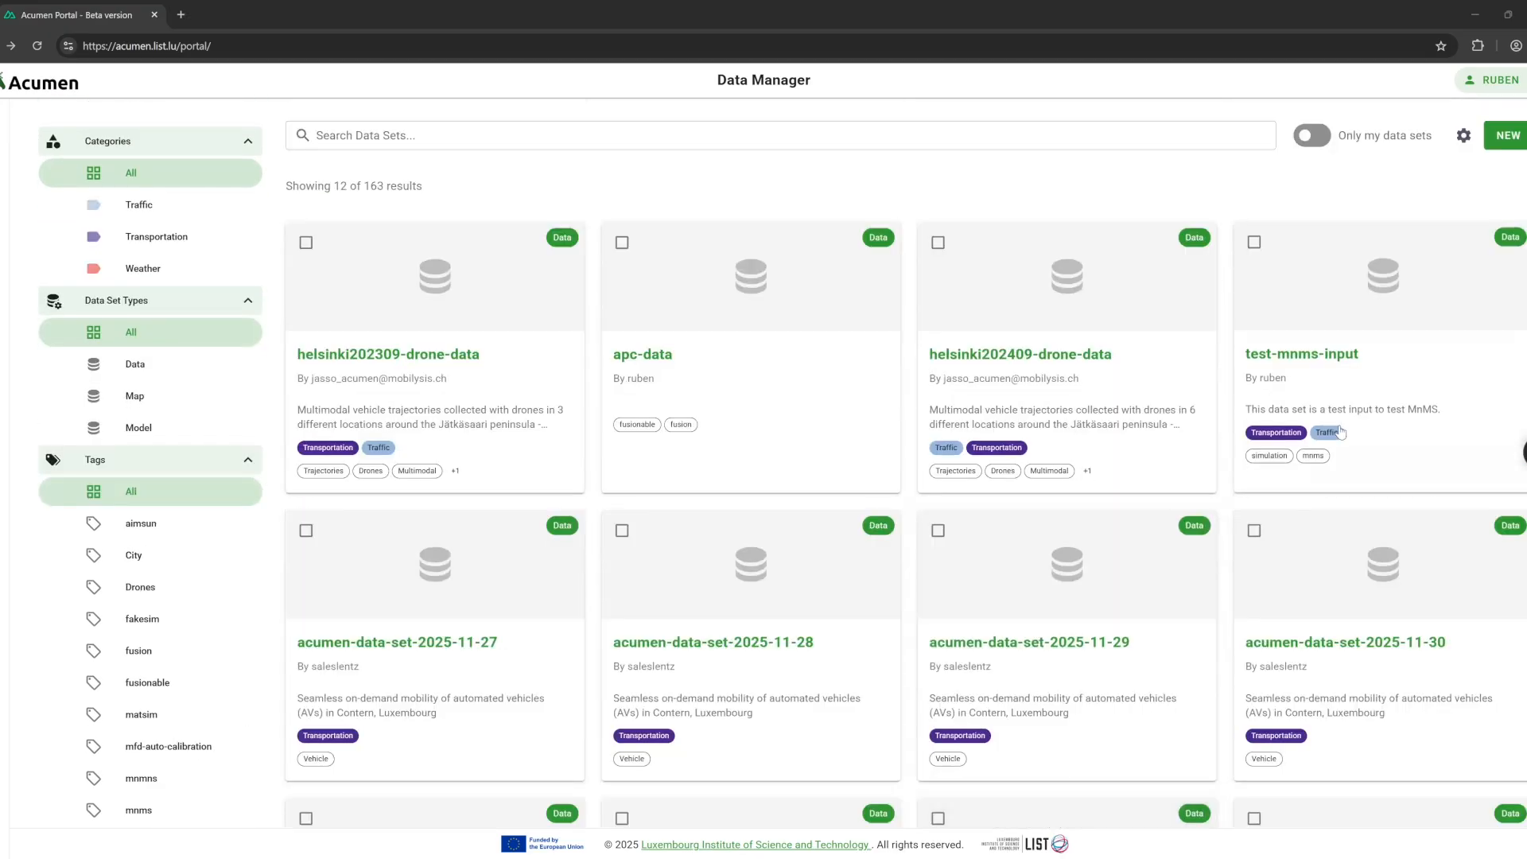
left_click(1331, 363)
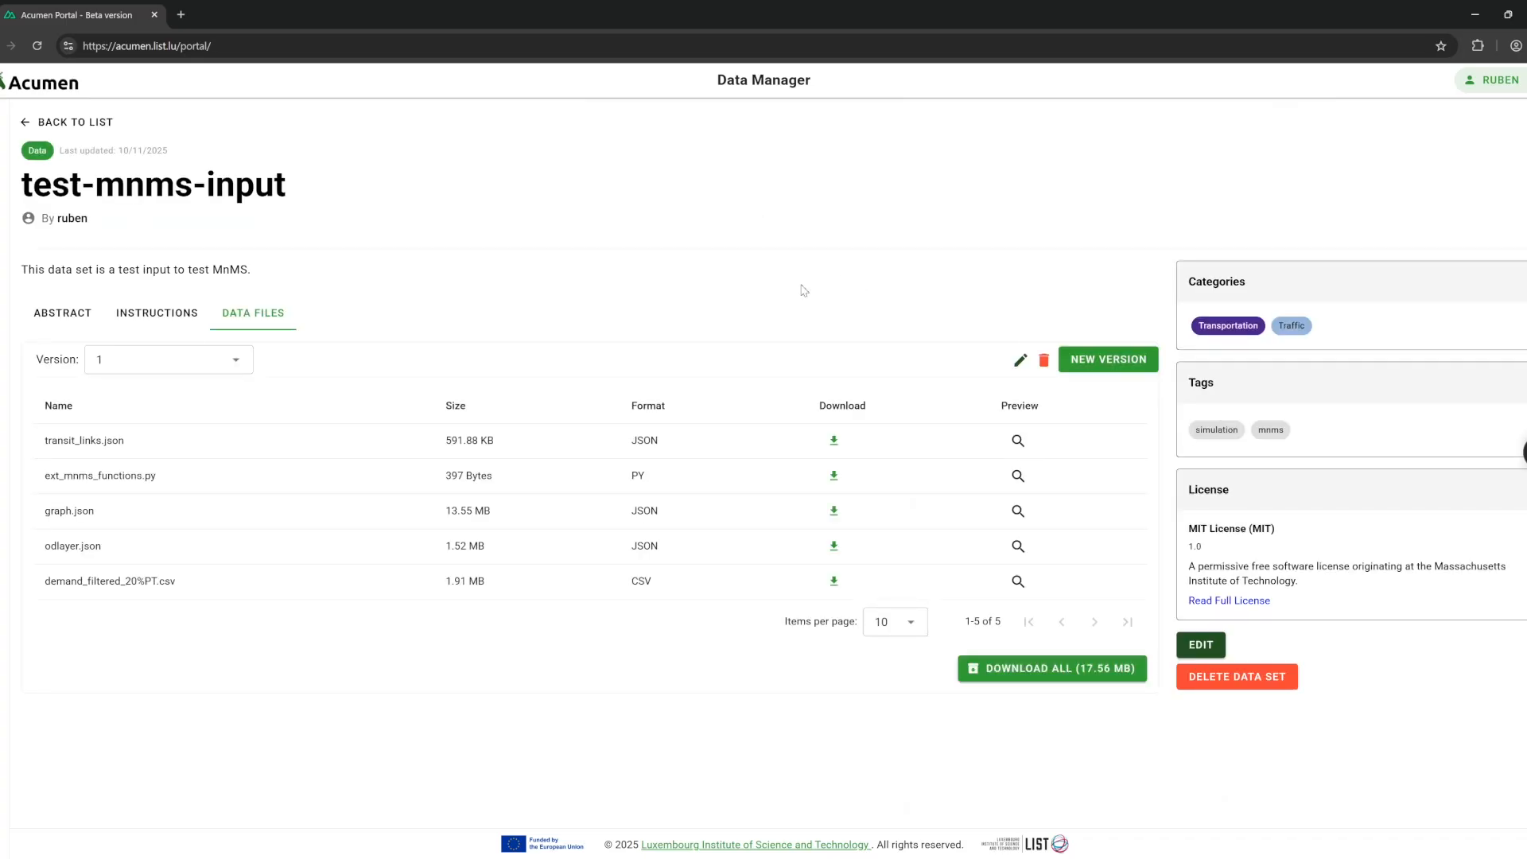
left_click(59, 326)
left_click(151, 317)
left_click(262, 318)
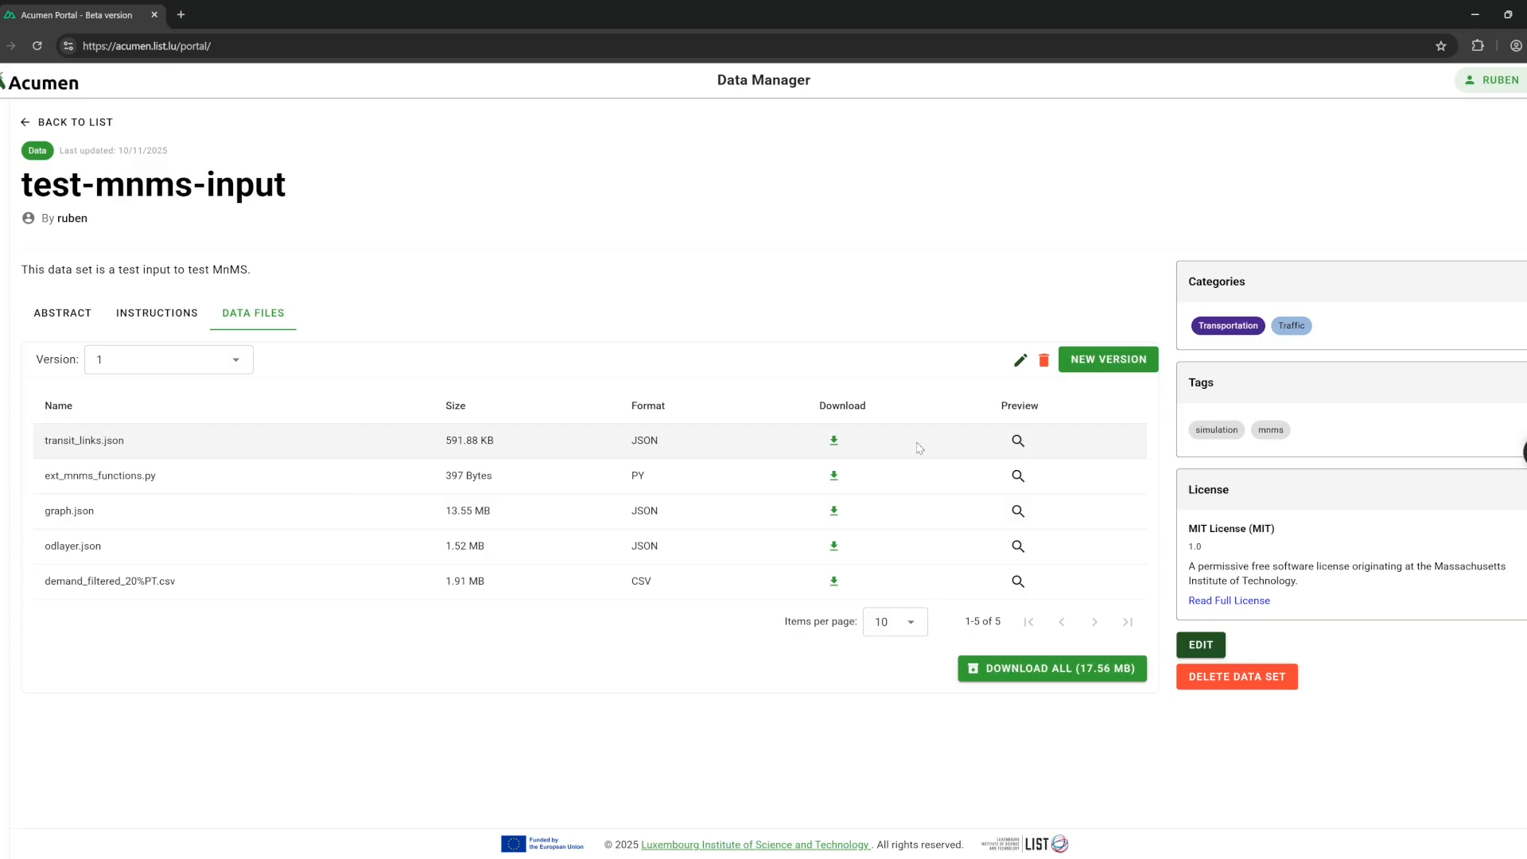
Preview transit_links.json, cancel the edit form unchanged, and go back to the list.
left_click(1020, 449)
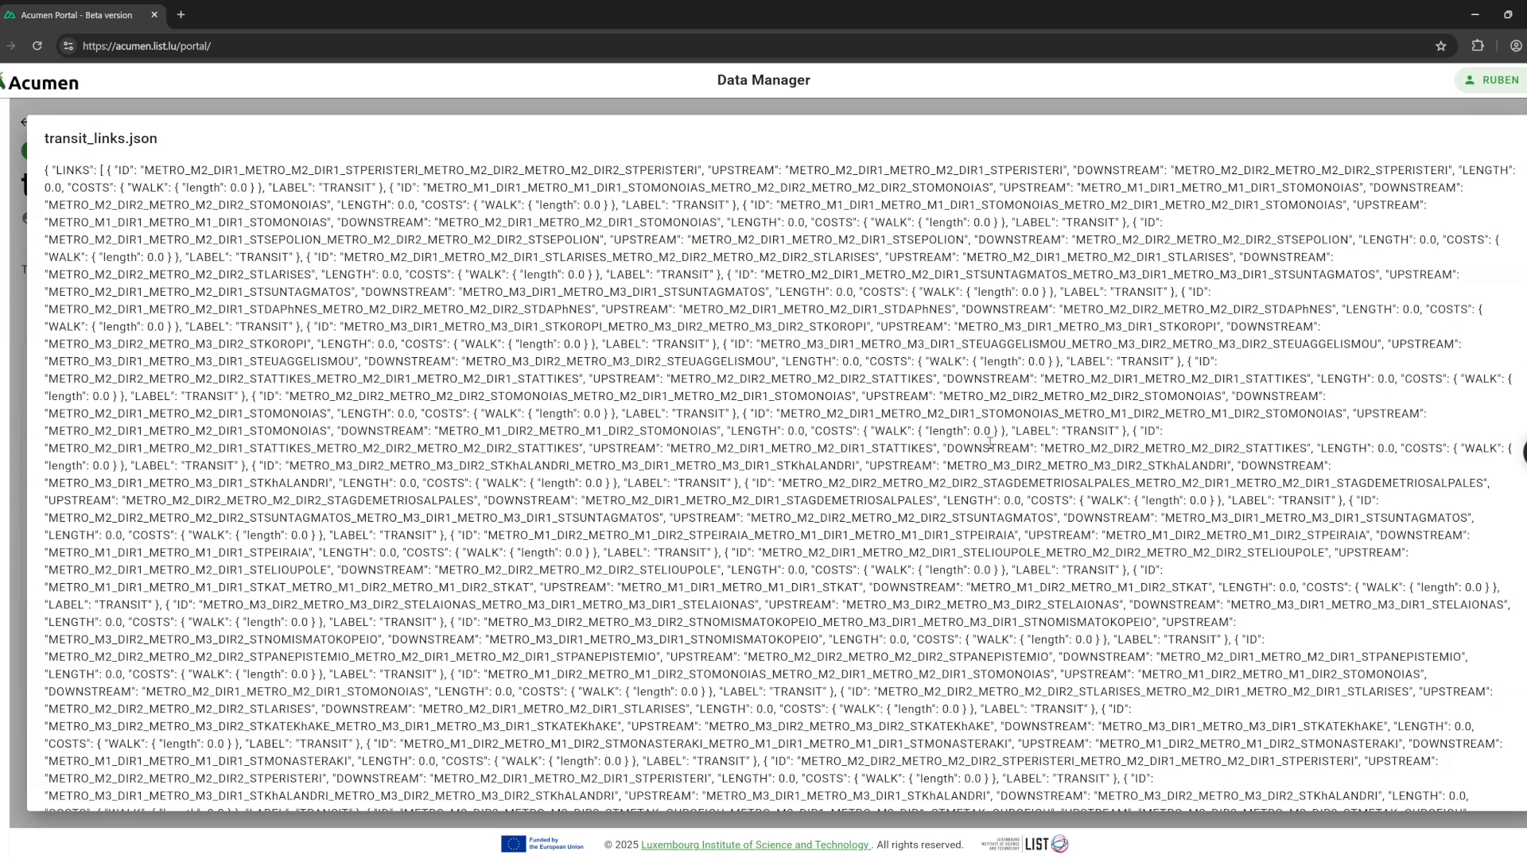
left_click(480, 109)
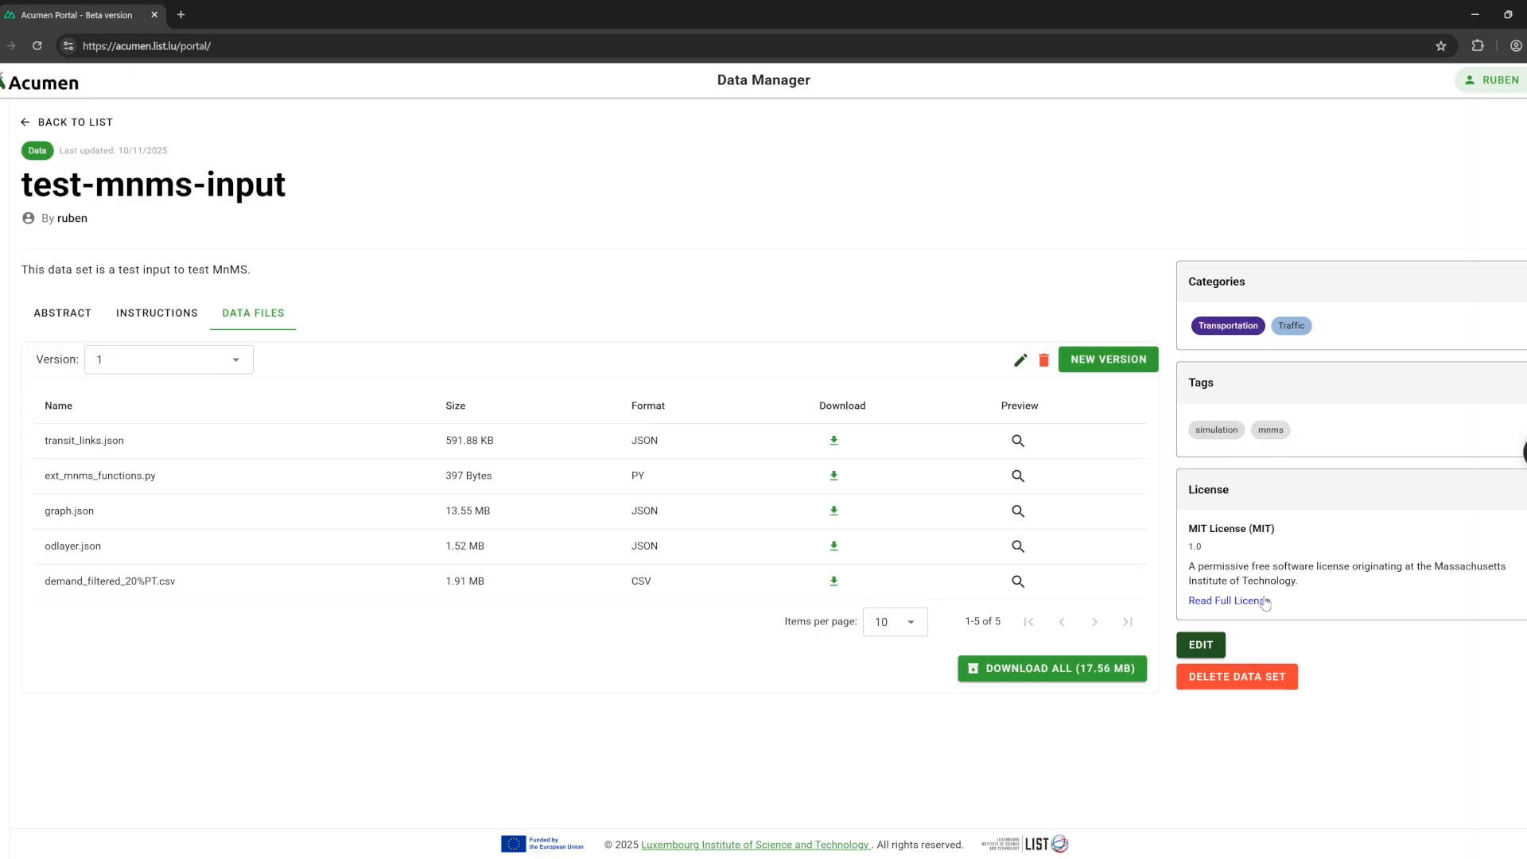
left_click(1200, 646)
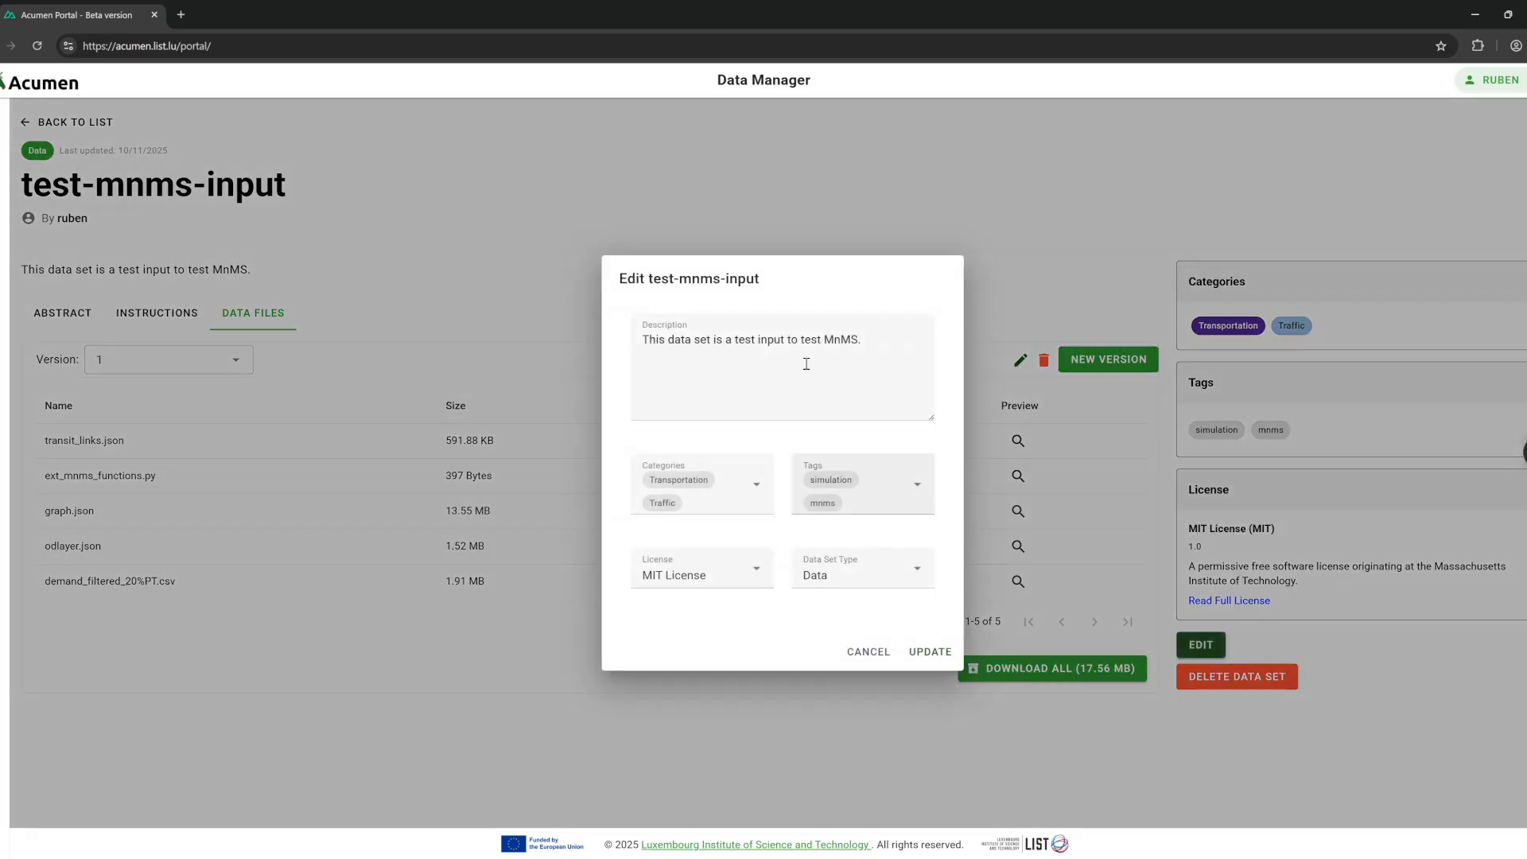
left_click(868, 653)
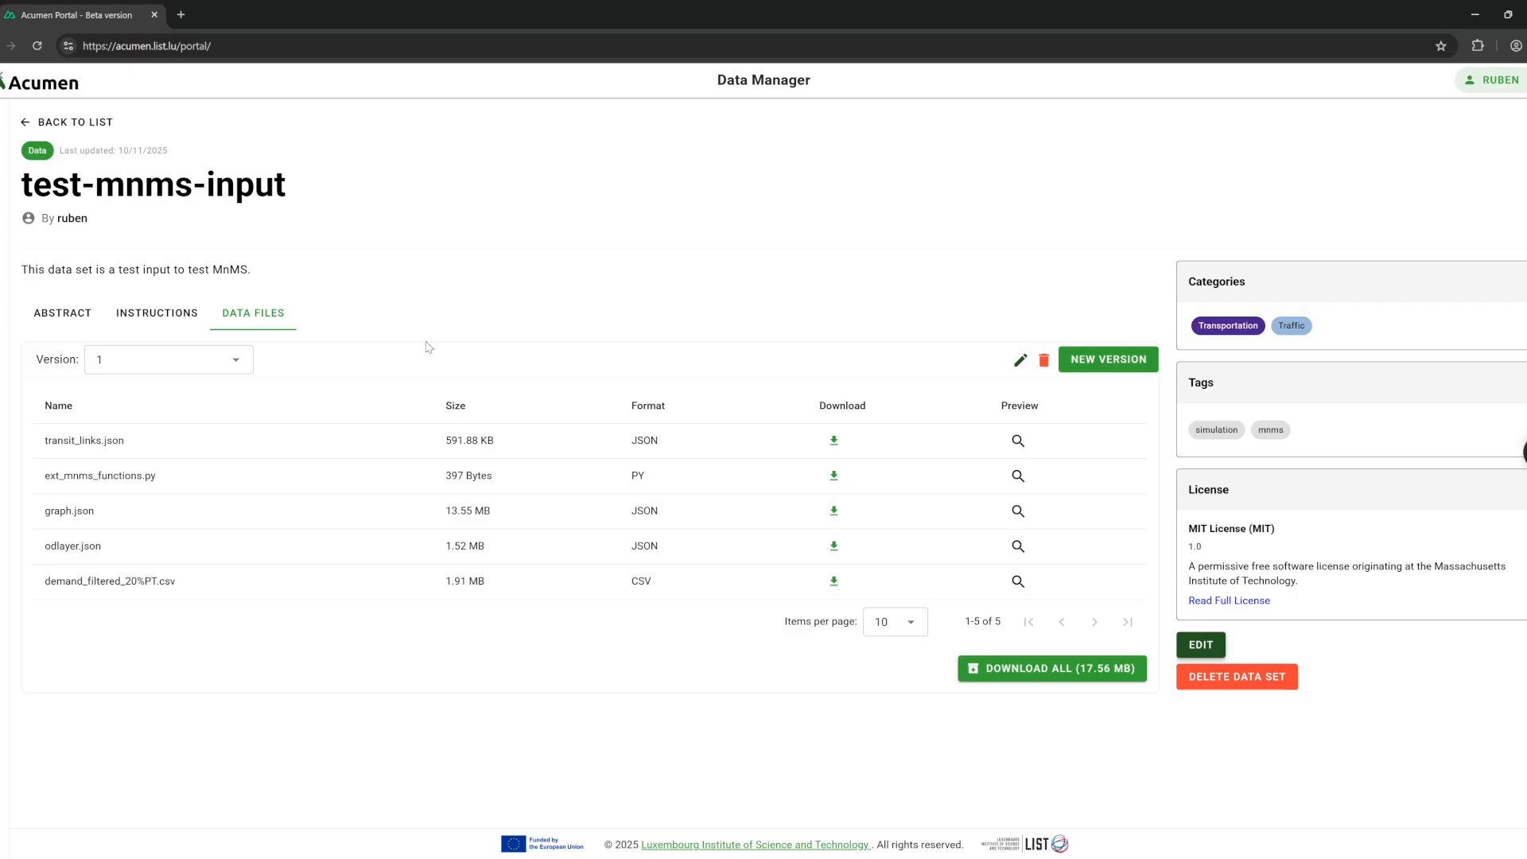
left_click(80, 123)
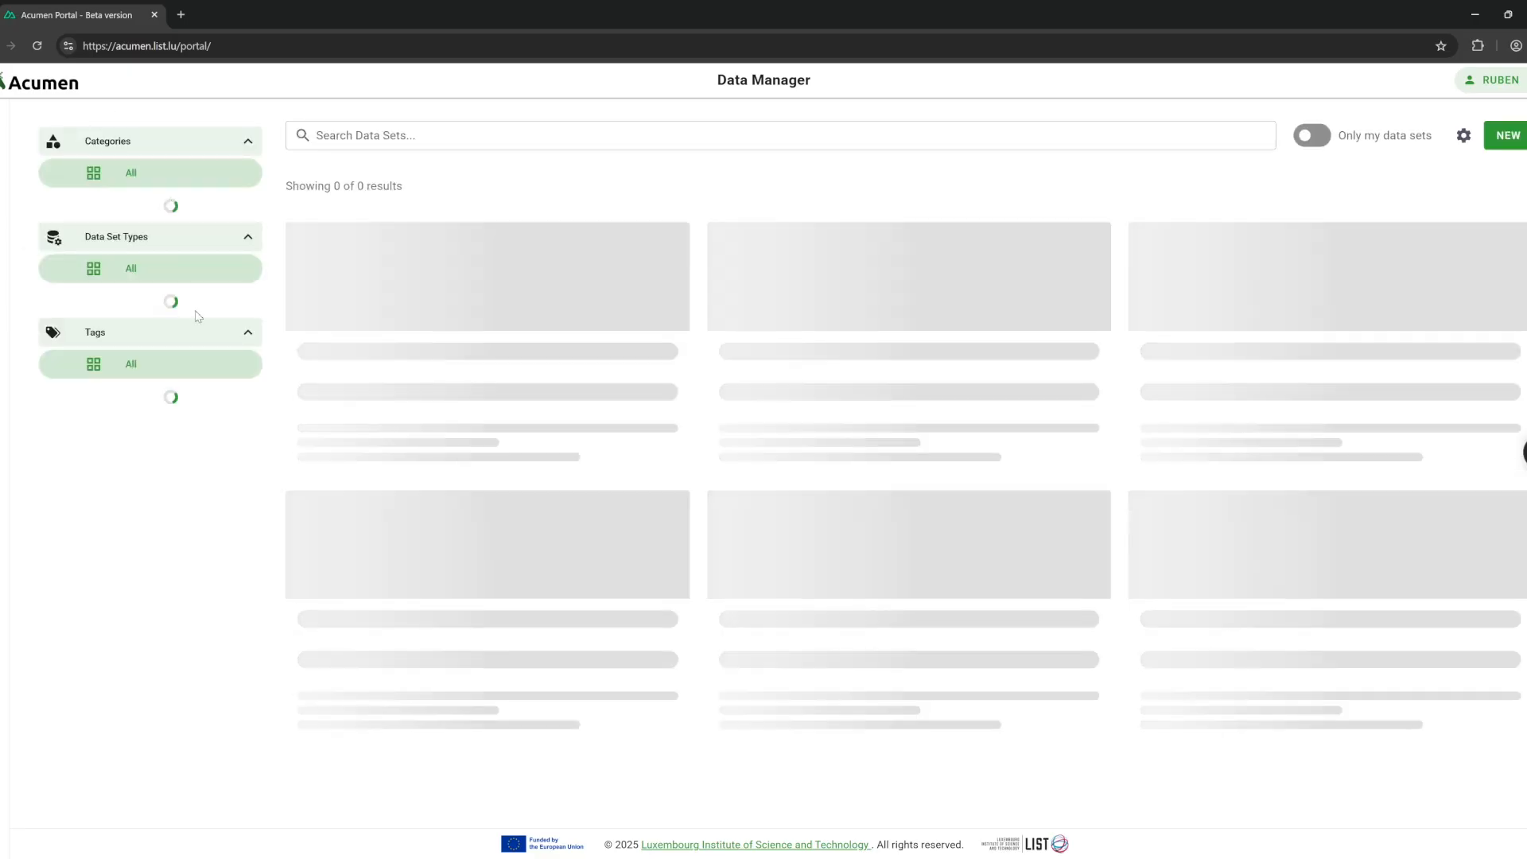
Filter by tags aimsun, mnms, matsim and Technology, then by Traffic and All categories.
left_click(149, 526)
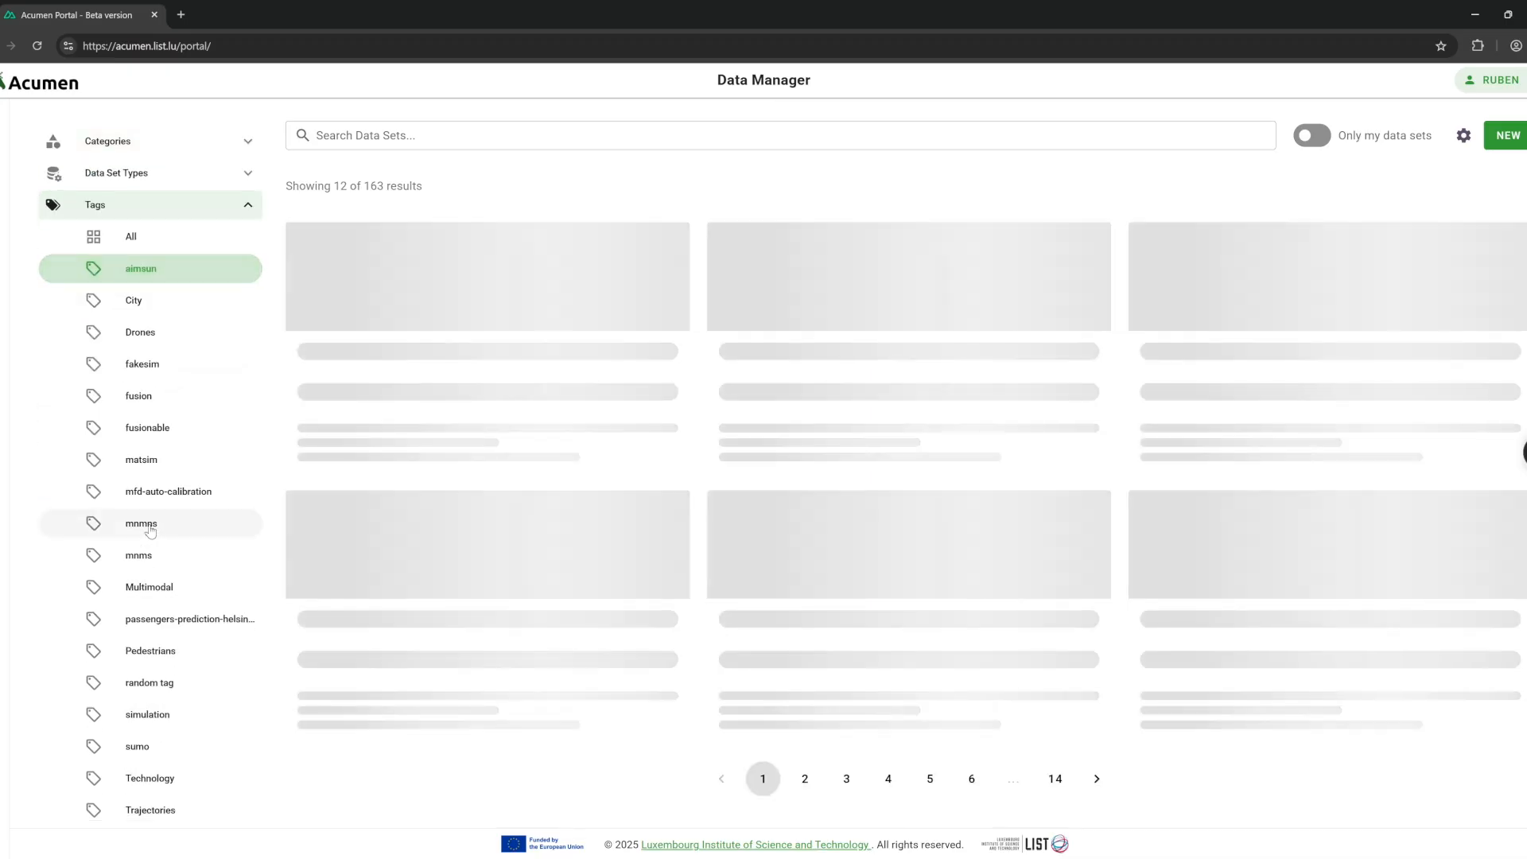
left_click(159, 554)
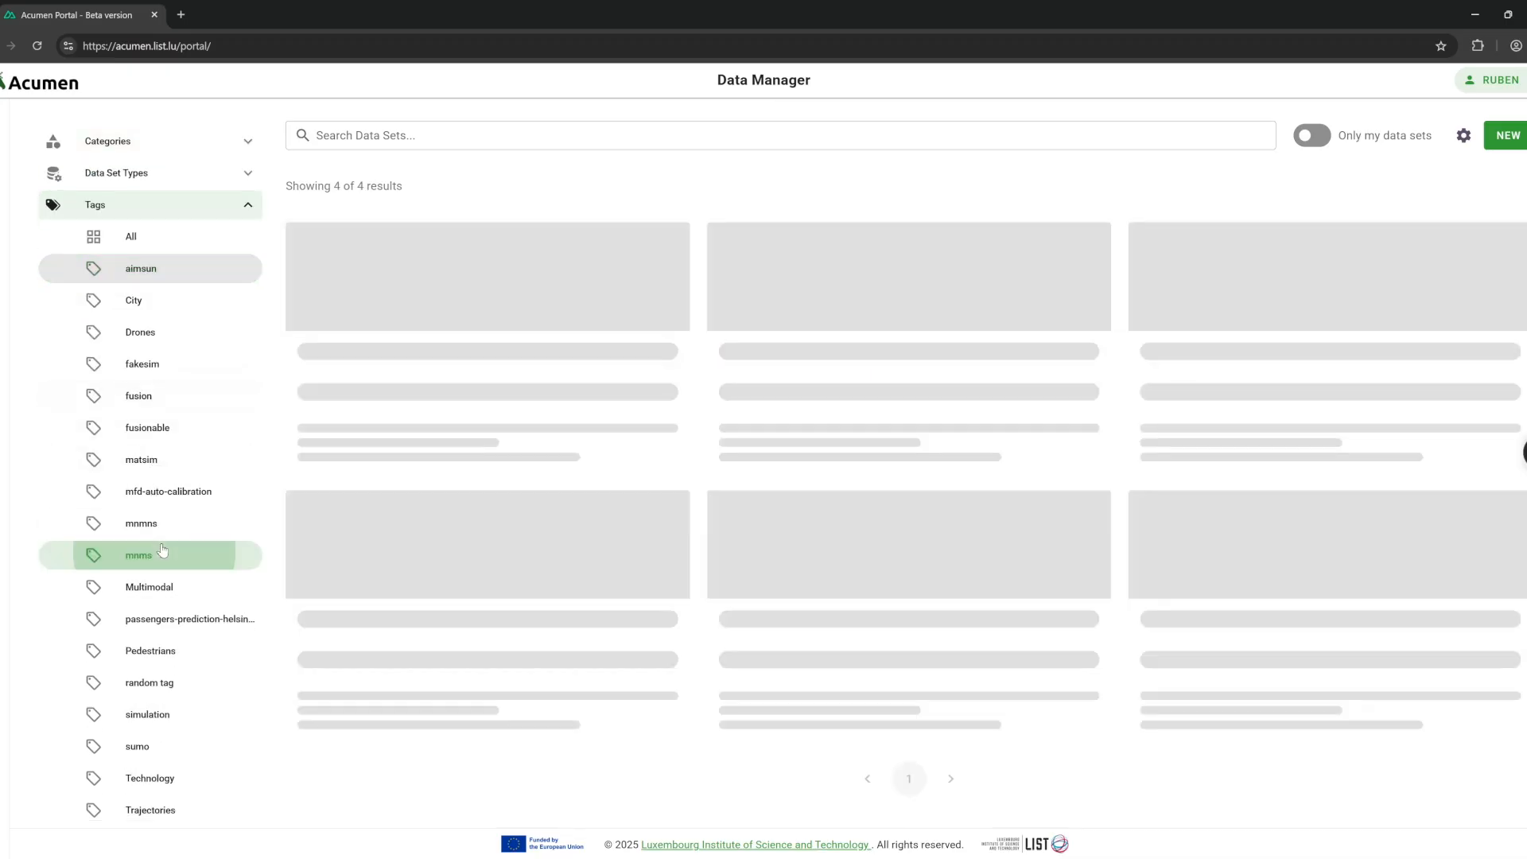
left_click(152, 462)
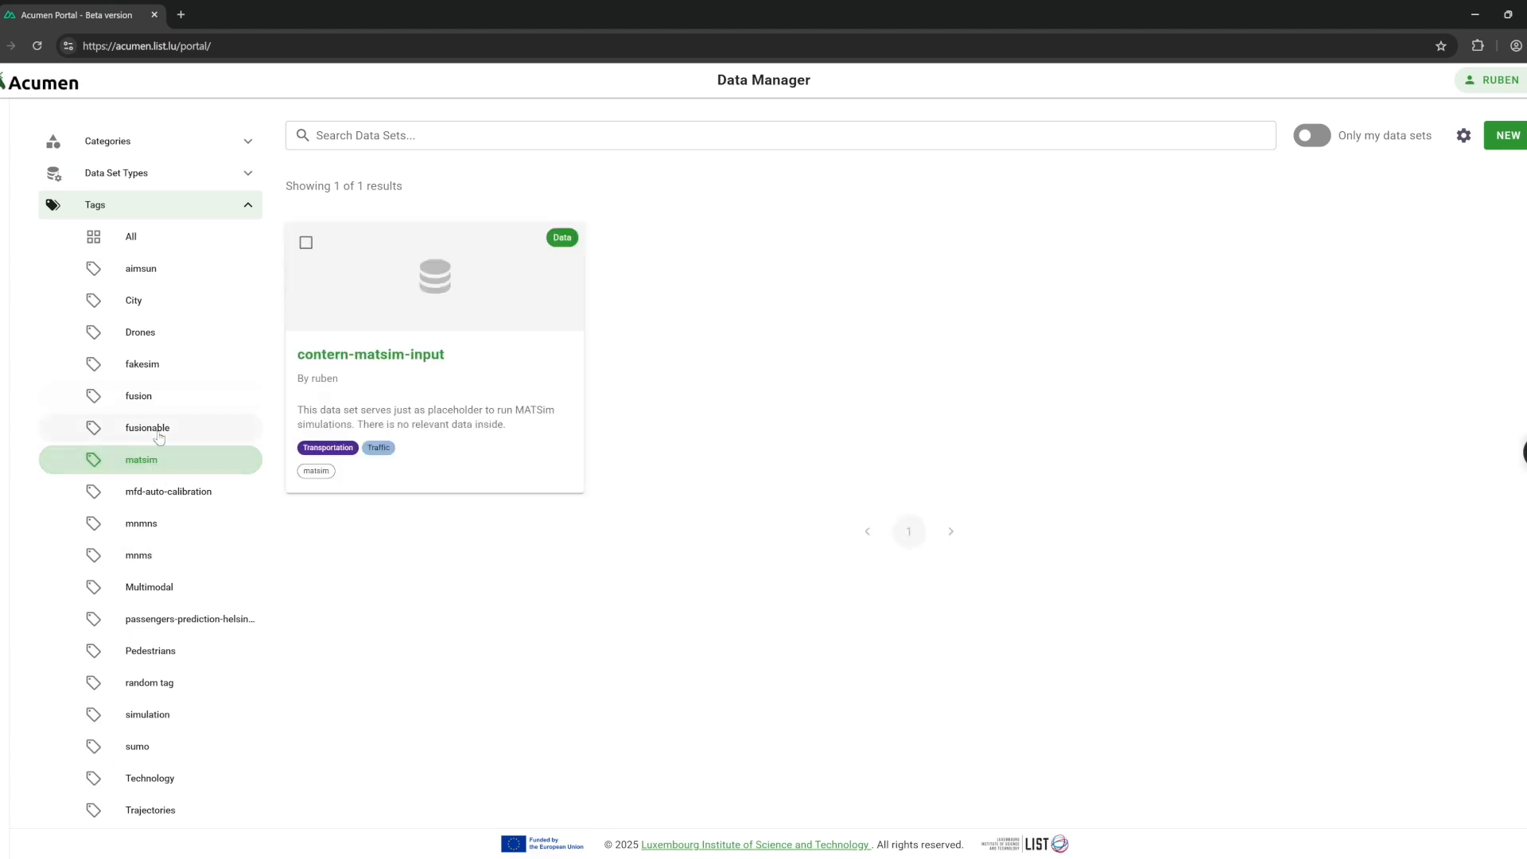
scroll(163, 699, "down", 1)
left_click(165, 705)
scroll(167, 462, "up", 1)
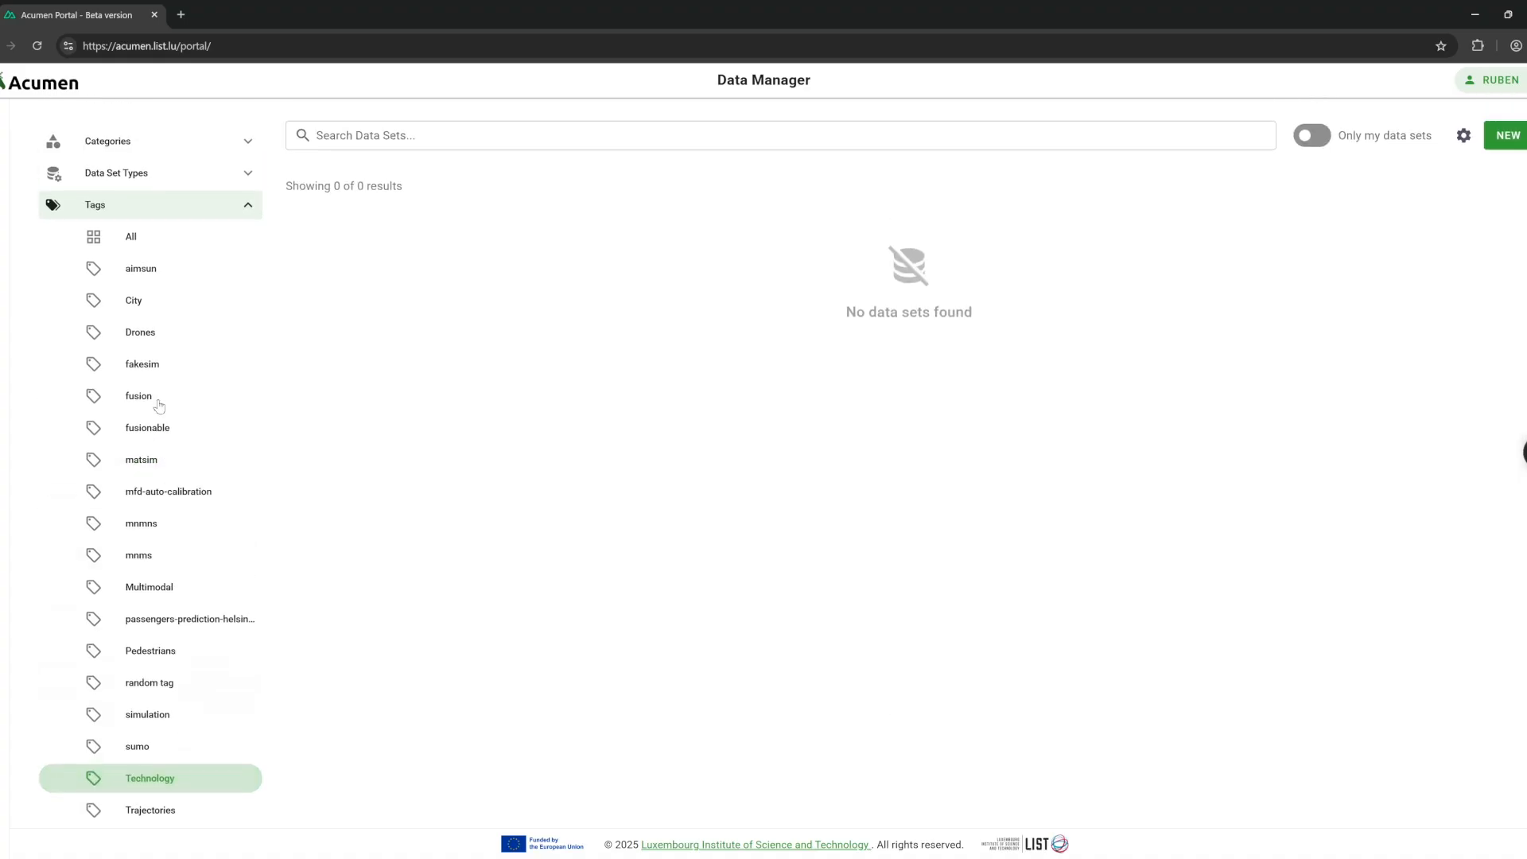
left_click(138, 206)
left_click(107, 141)
left_click(140, 200)
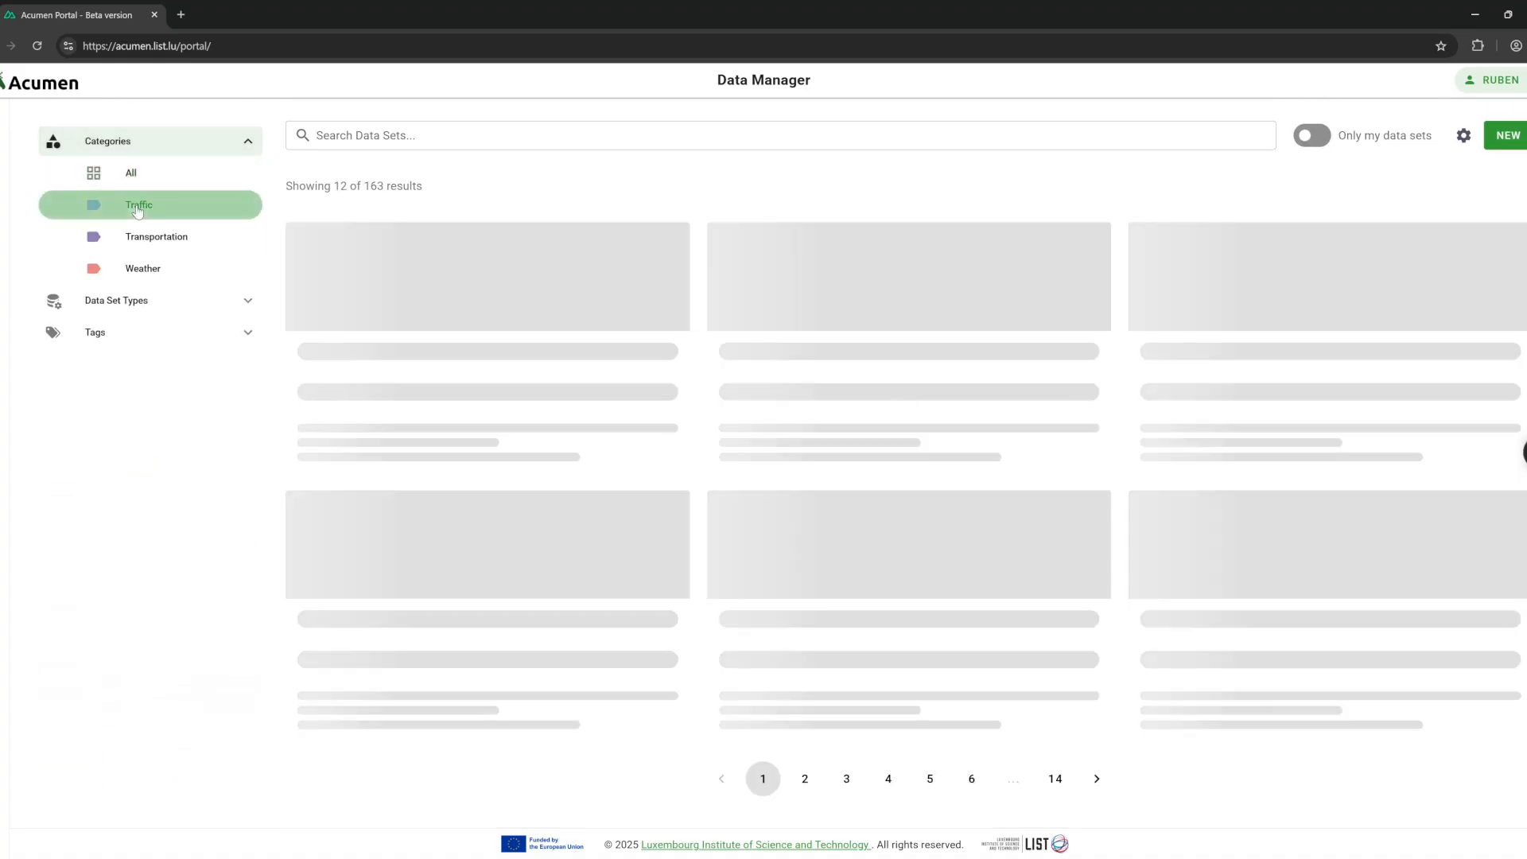
left_click(143, 176)
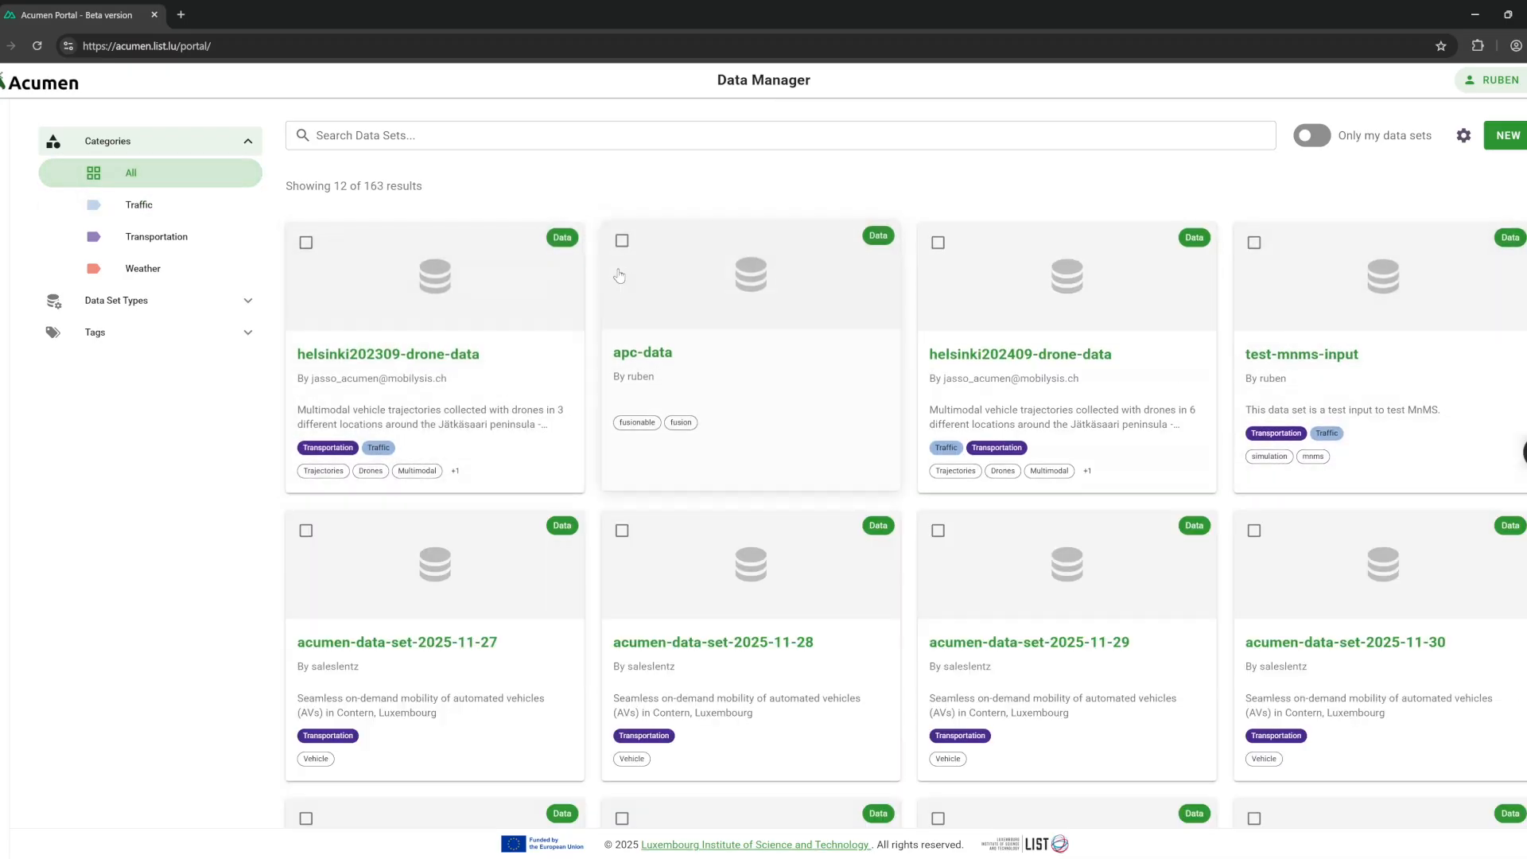
Mark apc-data for deletion but cancel to keep it, then start a new data set.
left_click(622, 241)
left_click(1371, 135)
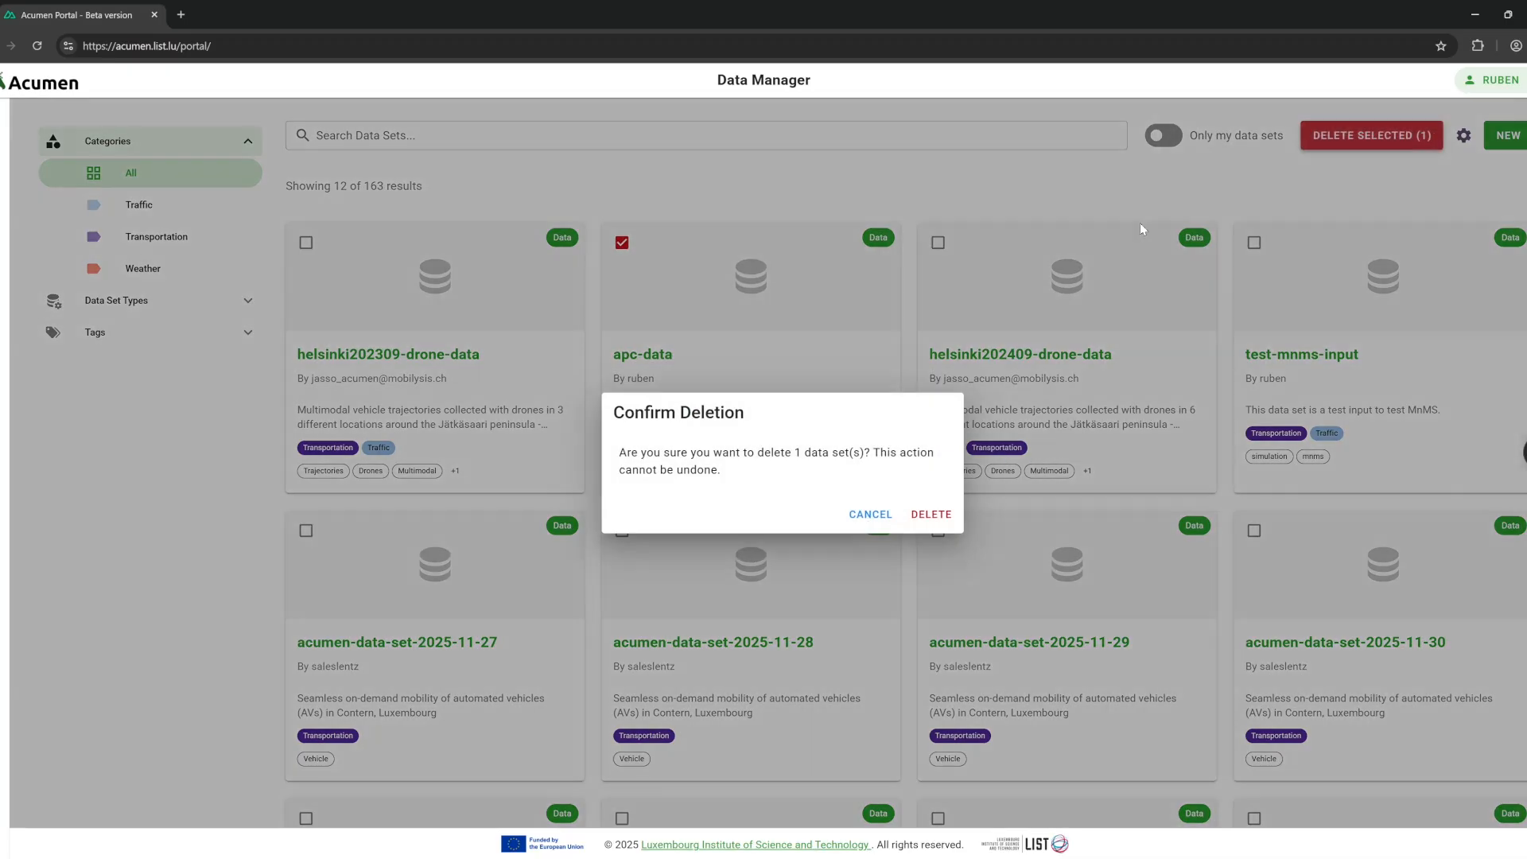
left_click(863, 515)
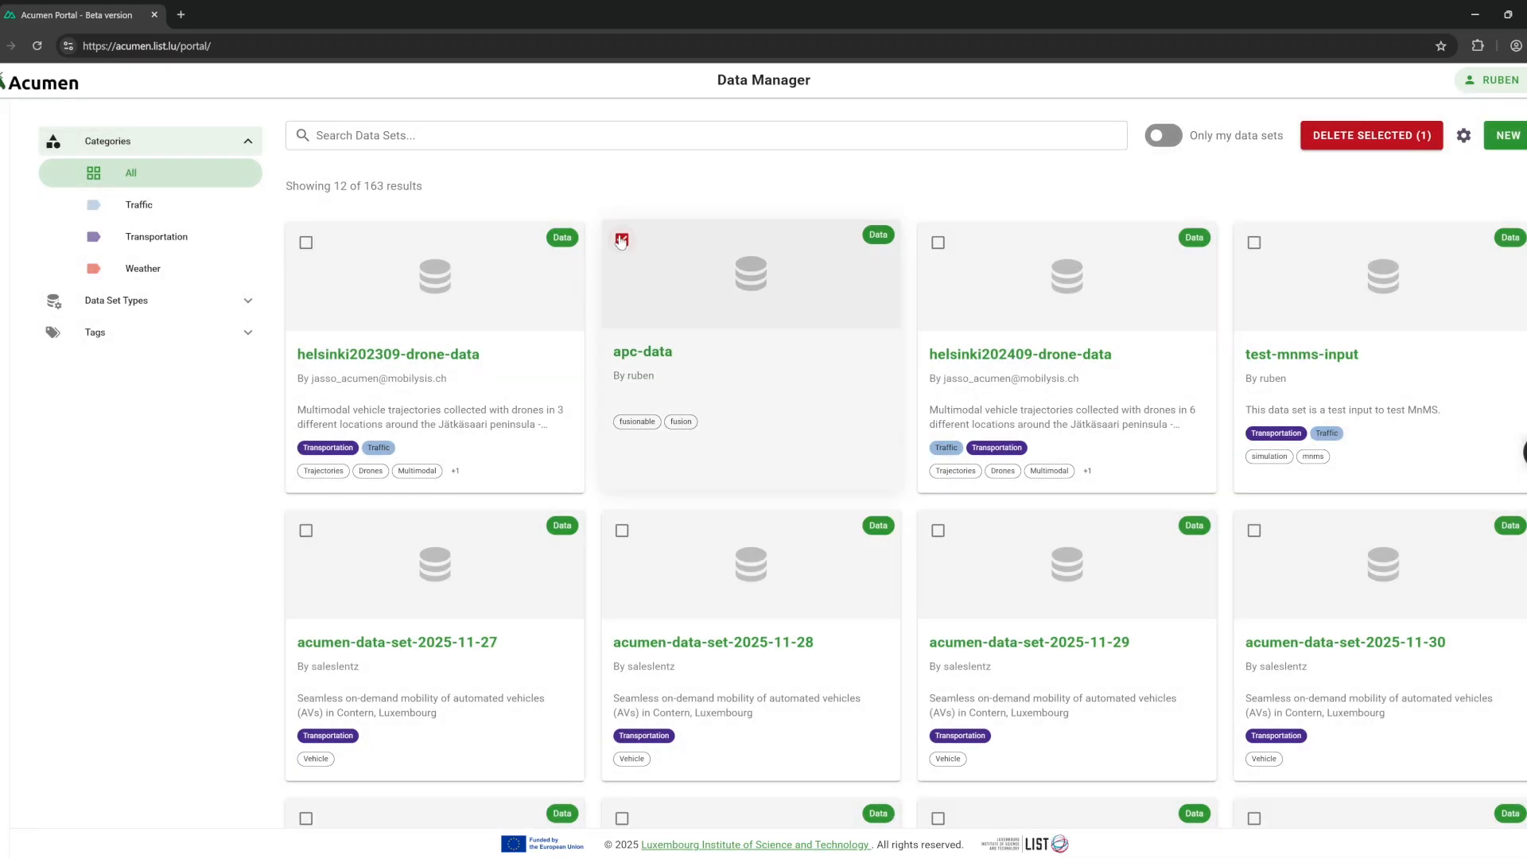
left_click(1515, 137)
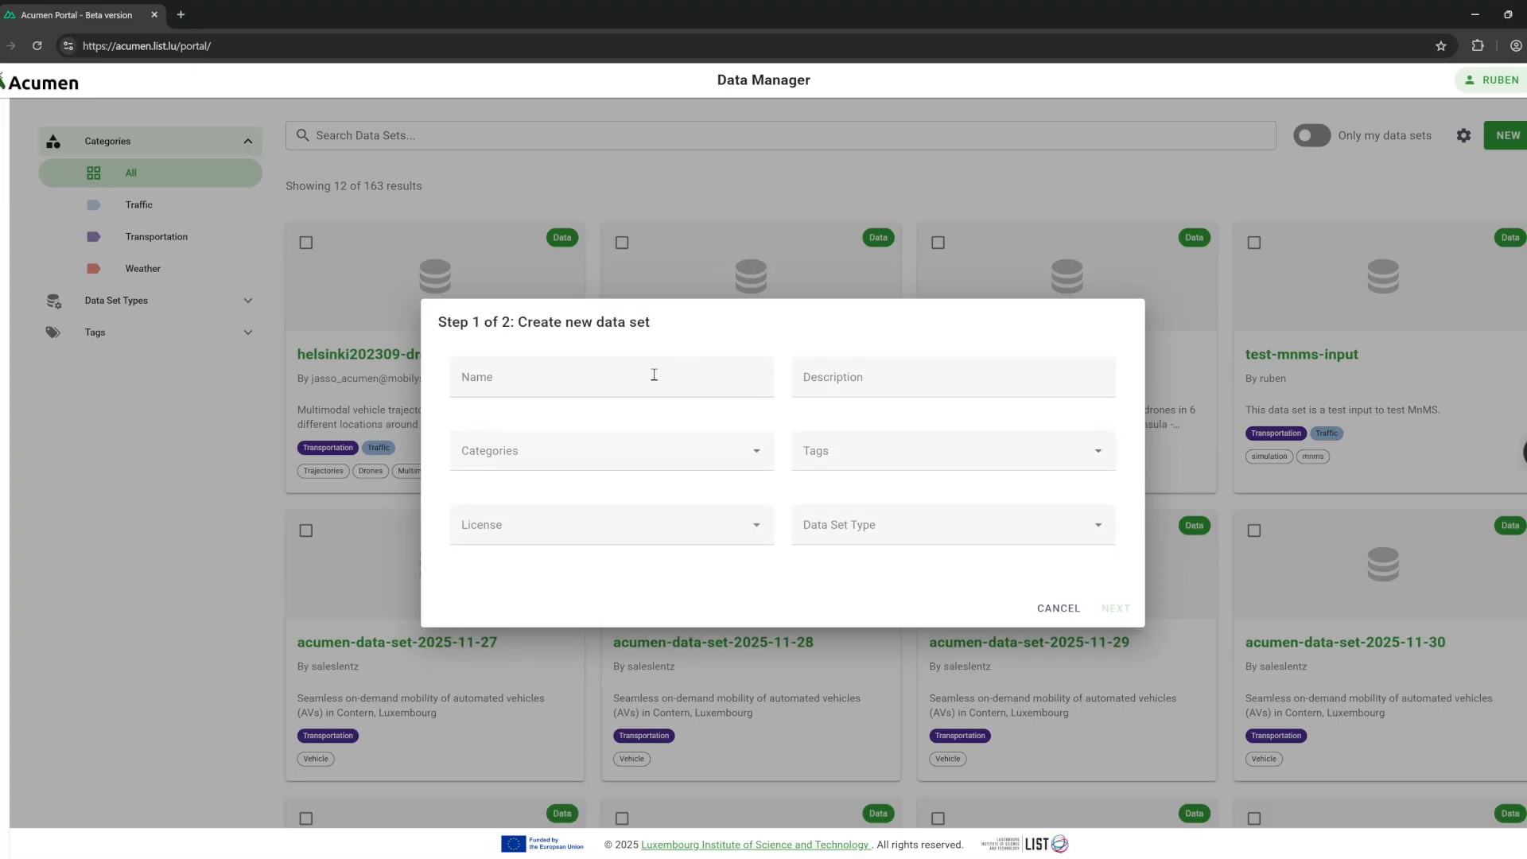
Name it test-new with Transportation category, City and Vehicle tags, CC0 1.0 licence, type Data.
left_click(647, 364)
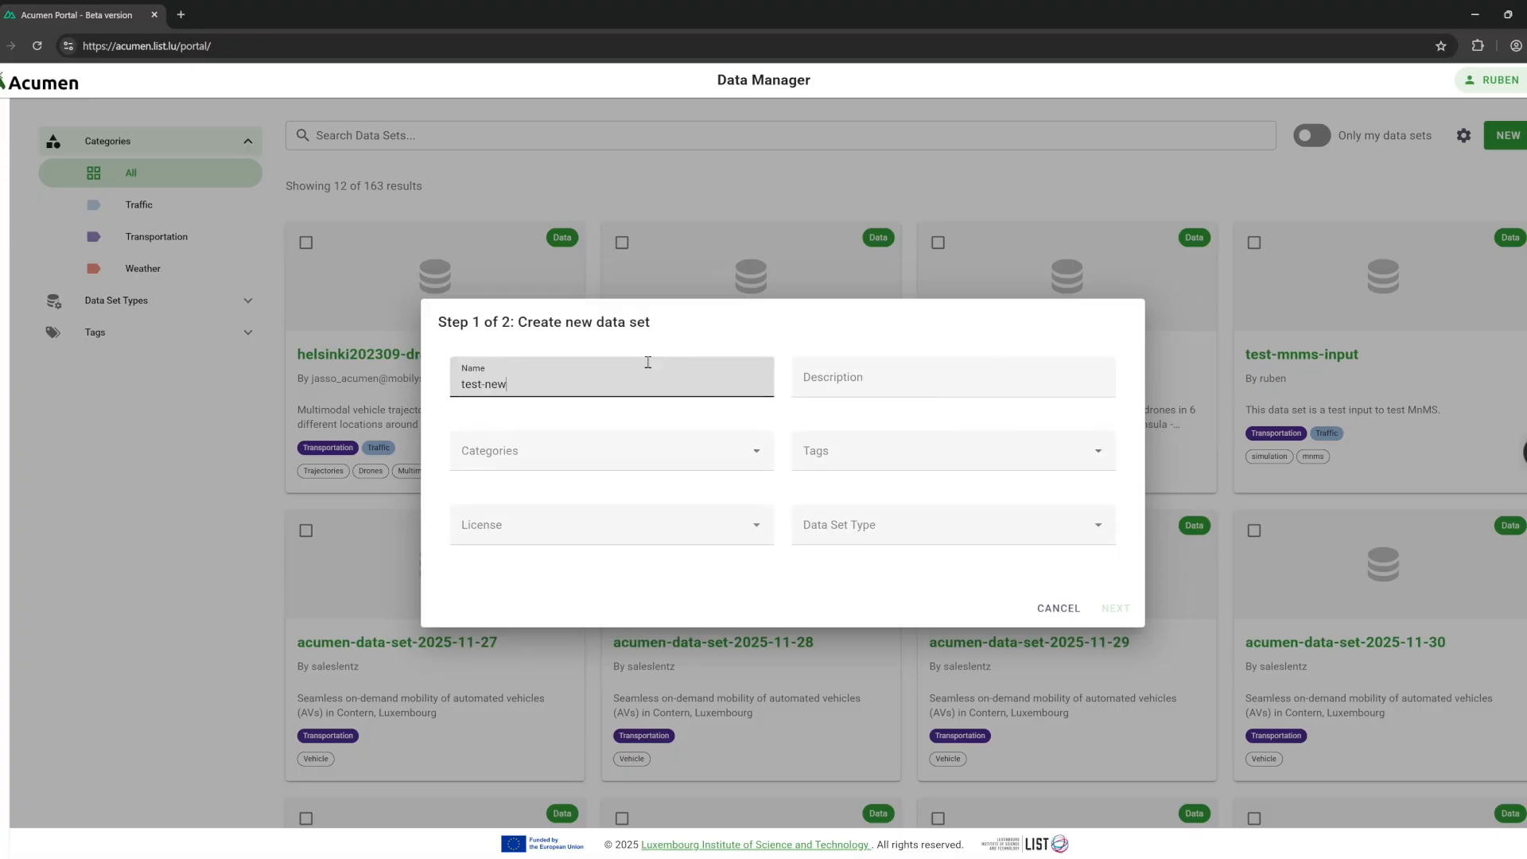
key("Tab")
key("Tab")
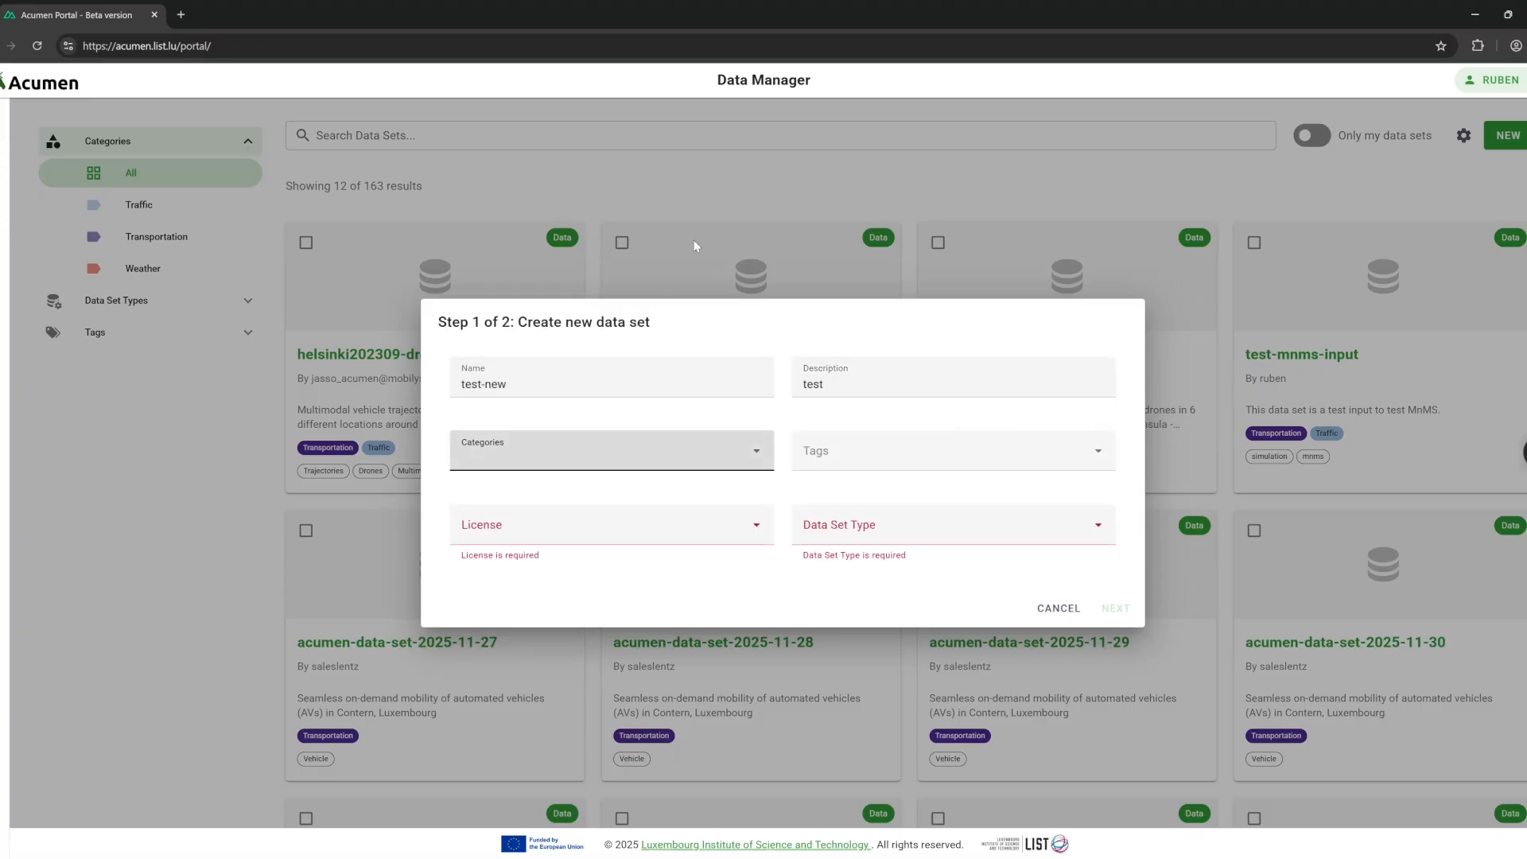
left_click(668, 459)
left_click(665, 494)
left_click(954, 451)
left_click(803, 494)
left_click(803, 525)
left_click(626, 531)
left_click(525, 699)
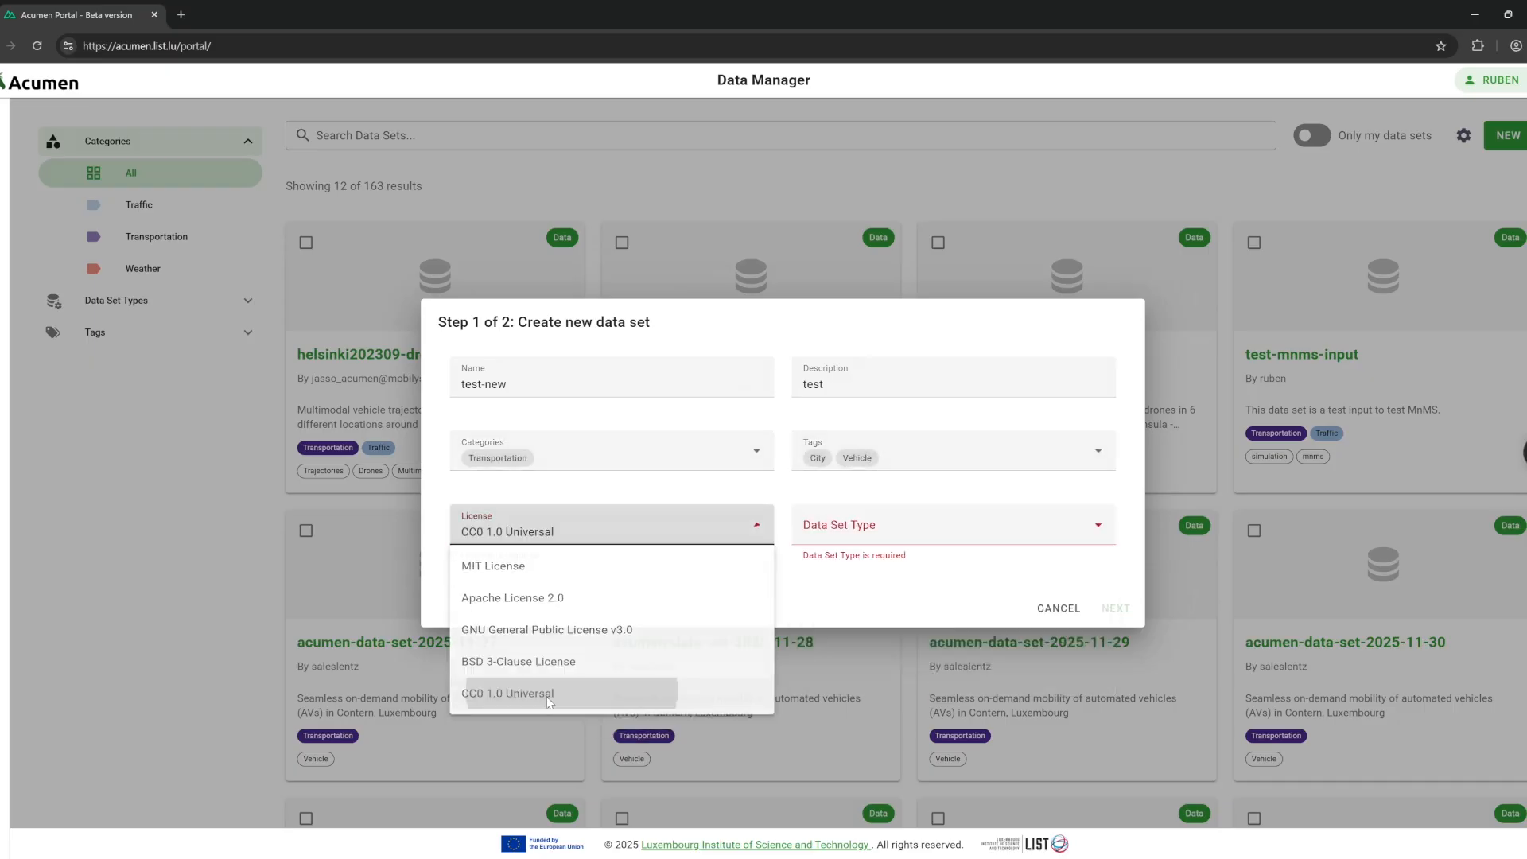
left_click(905, 543)
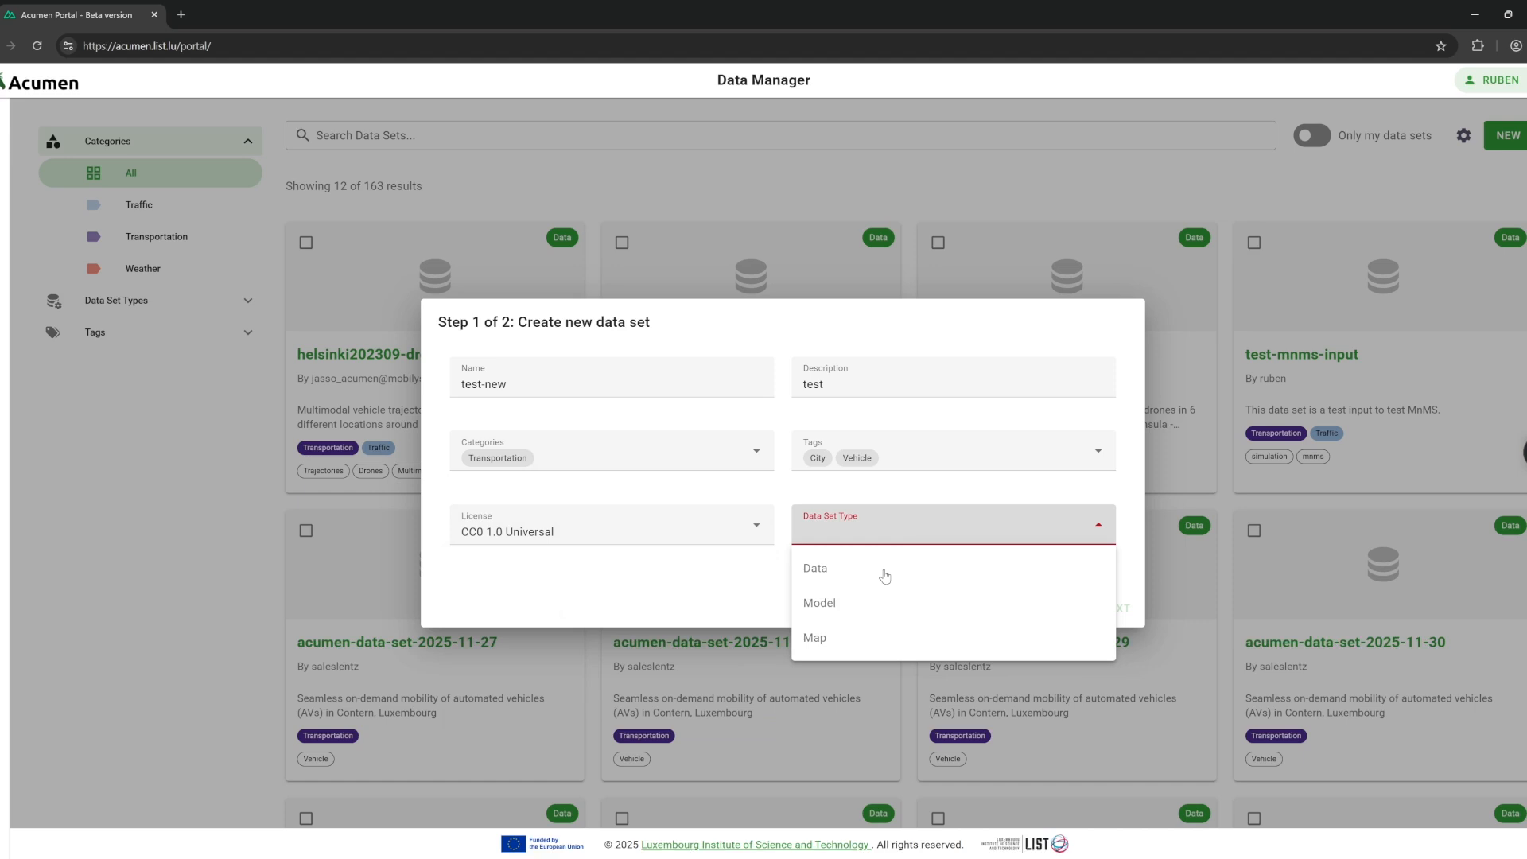
left_click(884, 575)
Choose individual-file upload and fill description, acknowledgment and instructions with 'asdf'.
left_click(1123, 609)
left_click(838, 351)
left_click(916, 352)
left_click(863, 350)
left_click(668, 351)
type("asdf")
left_click(641, 464)
type("asdf")
left_click(641, 594)
type("asdf")
Attach the MermaidChart .vsix file, upload it and create the data set.
left_click(946, 429)
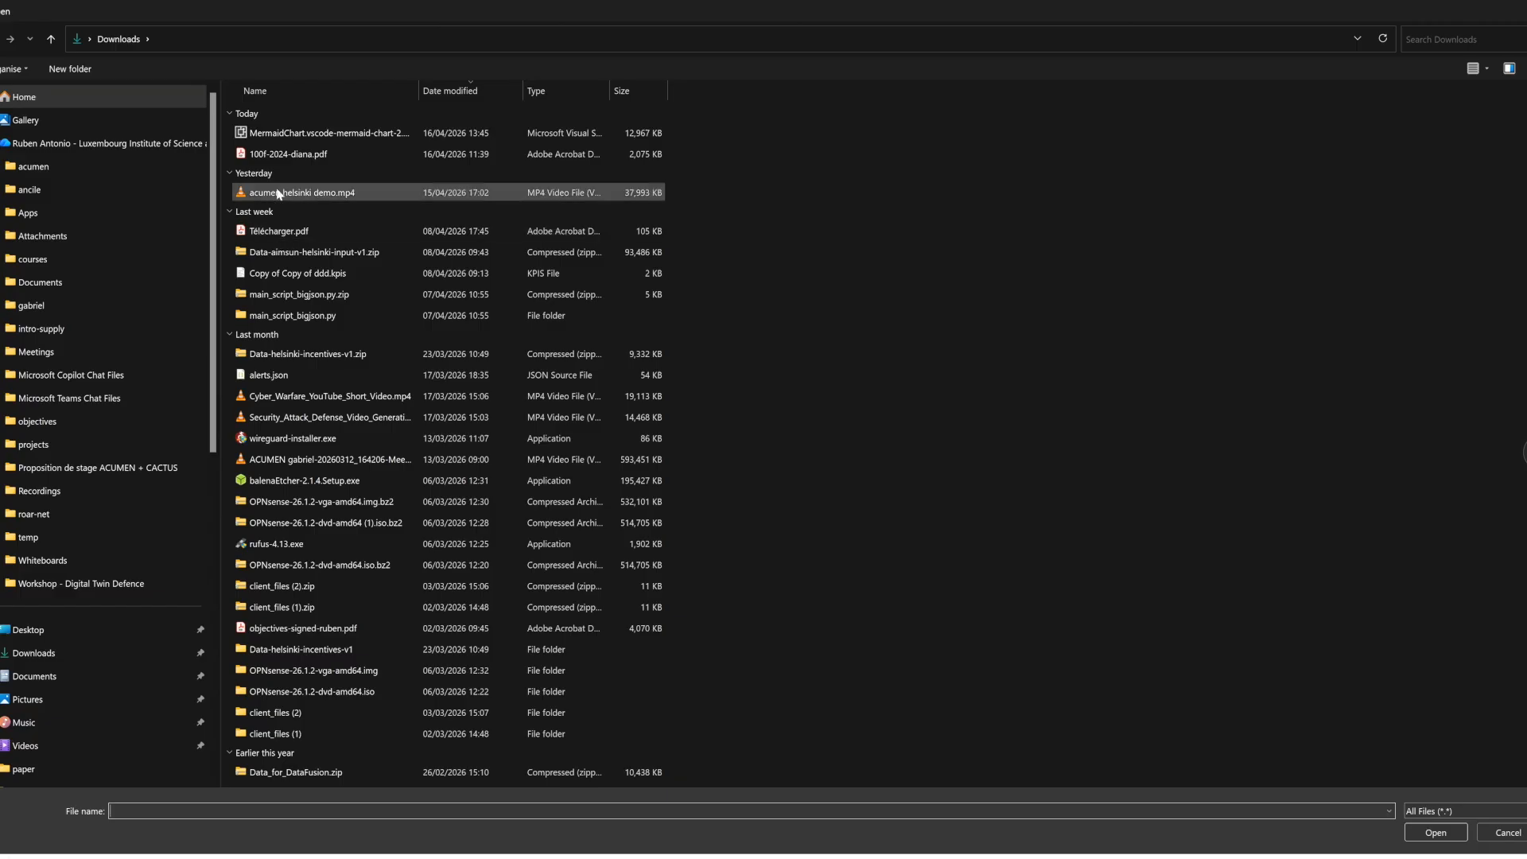
left_click(300, 135)
double_click(300, 135)
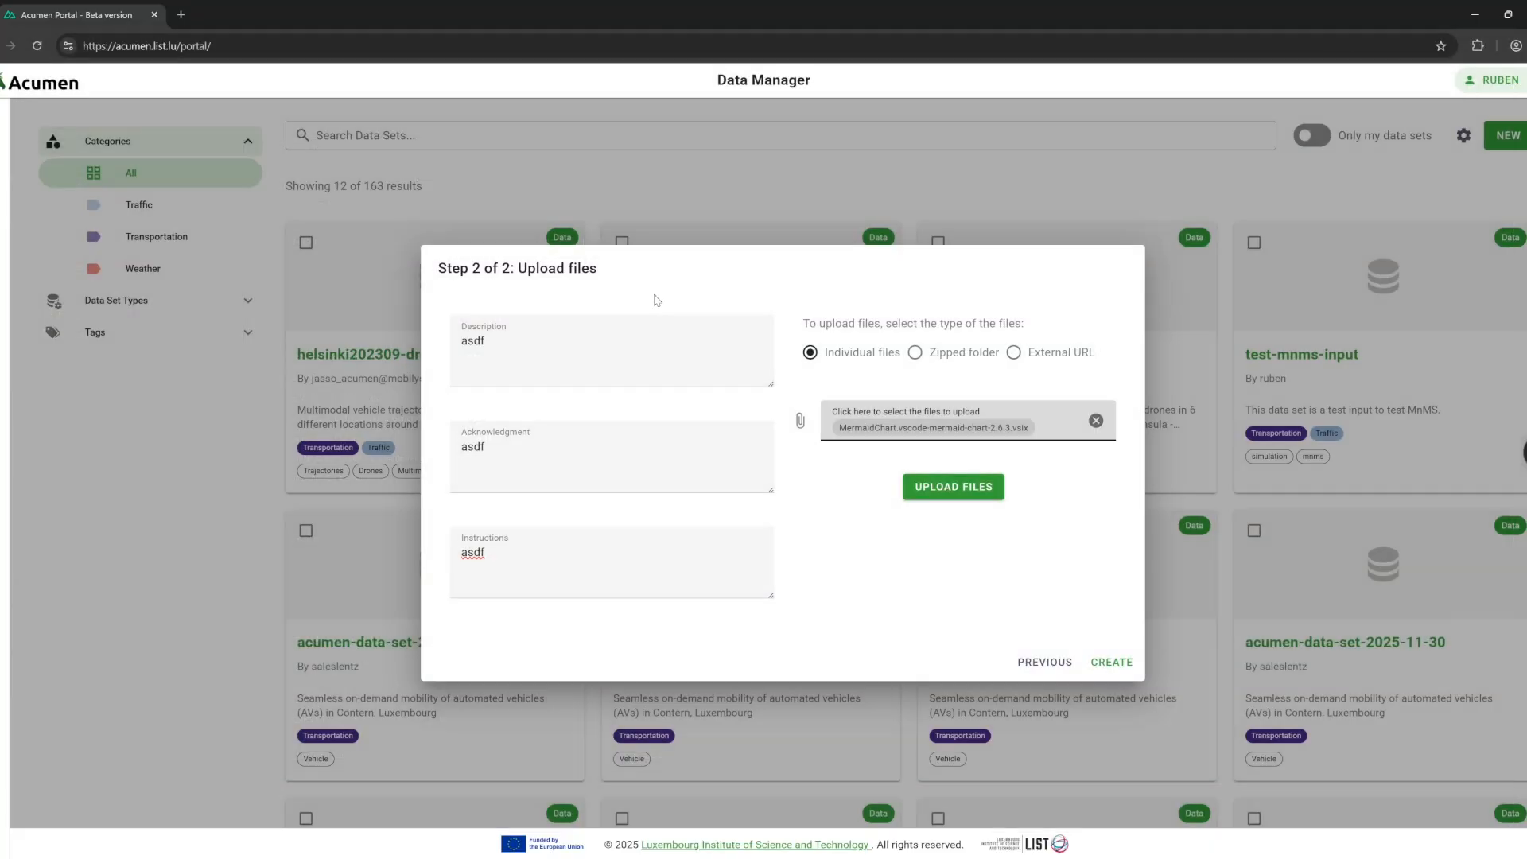
left_click(957, 488)
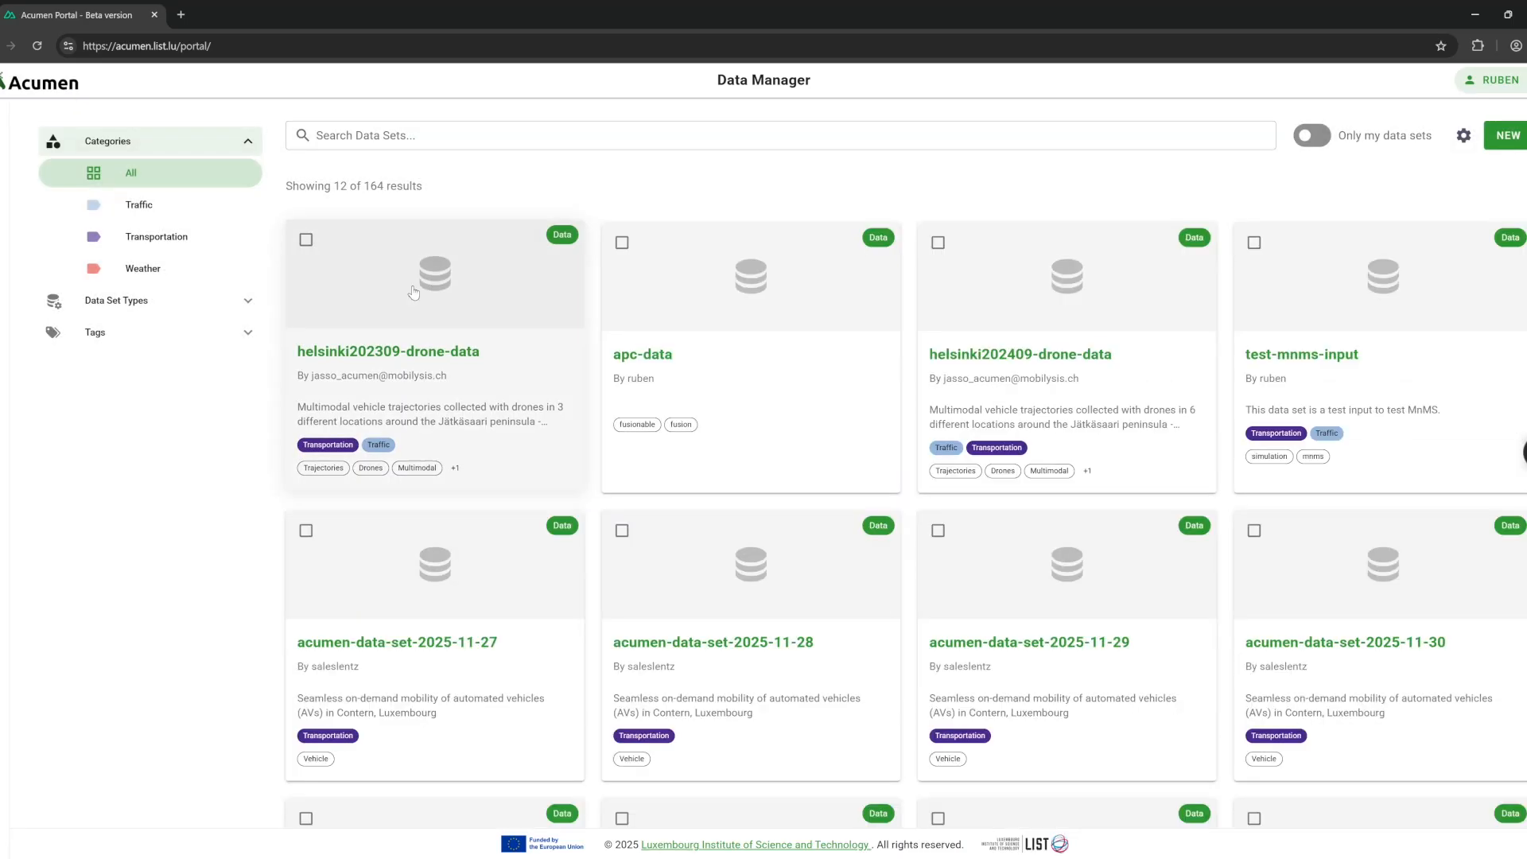
Search data sets for 'test' and open test-new to confirm its uploaded file.
left_click(395, 137)
type("test")
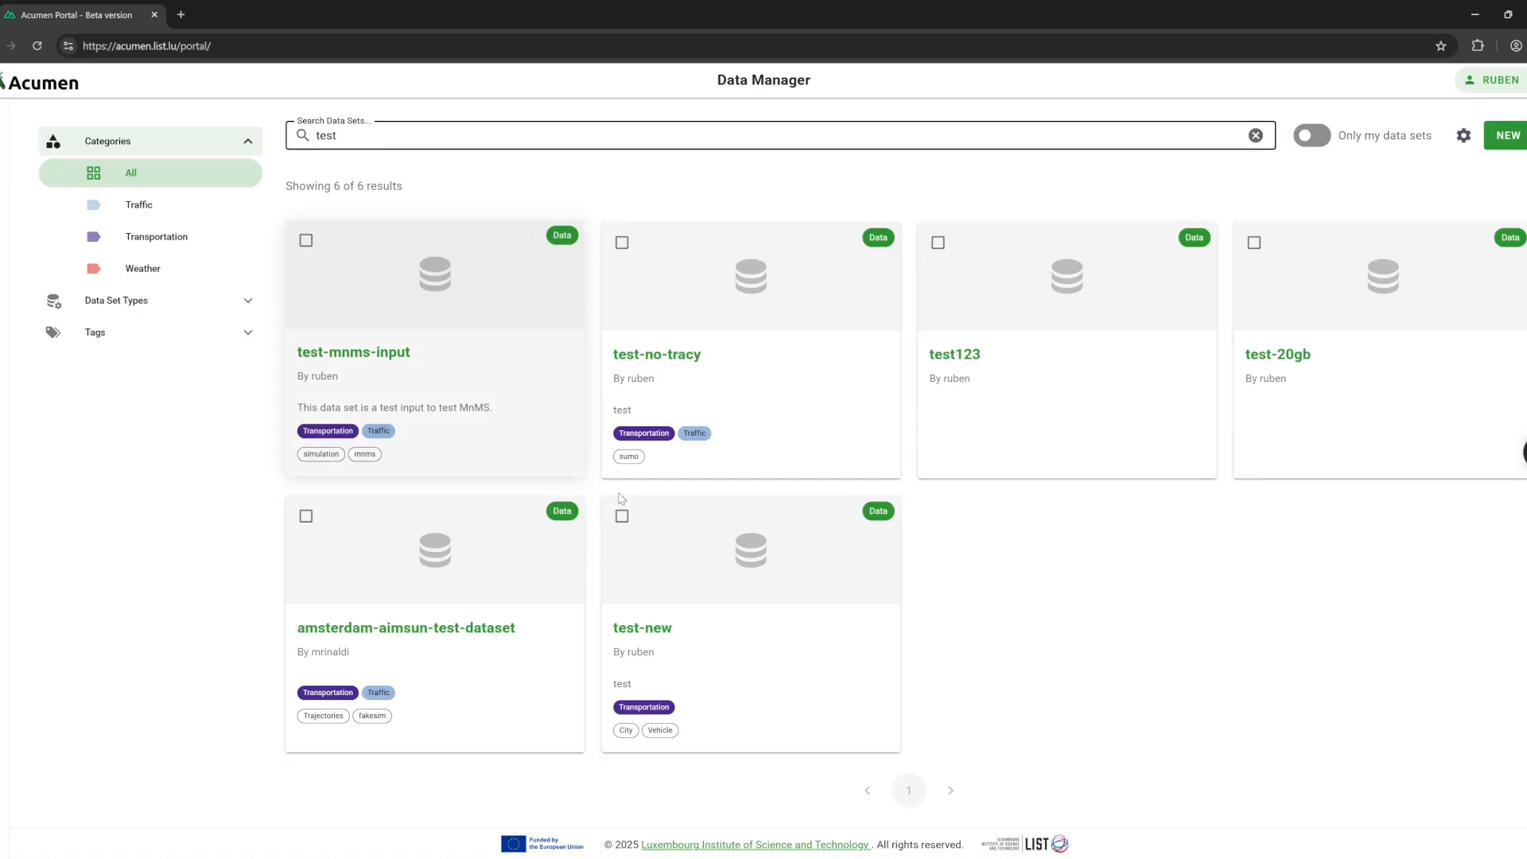
left_click(661, 613)
left_click_drag(146, 444, 327, 439)
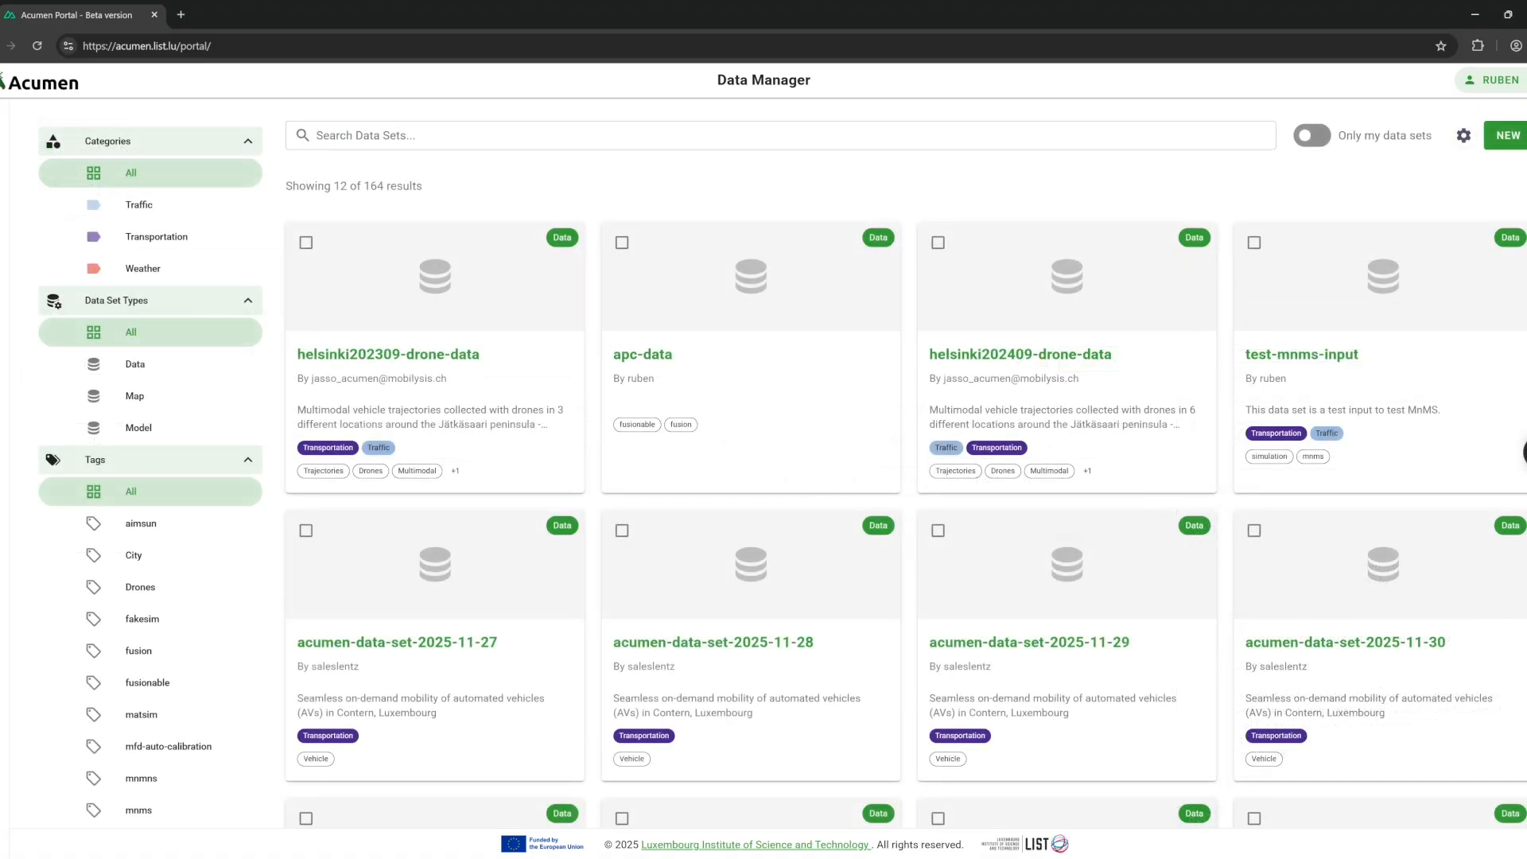
left_click(1463, 145)
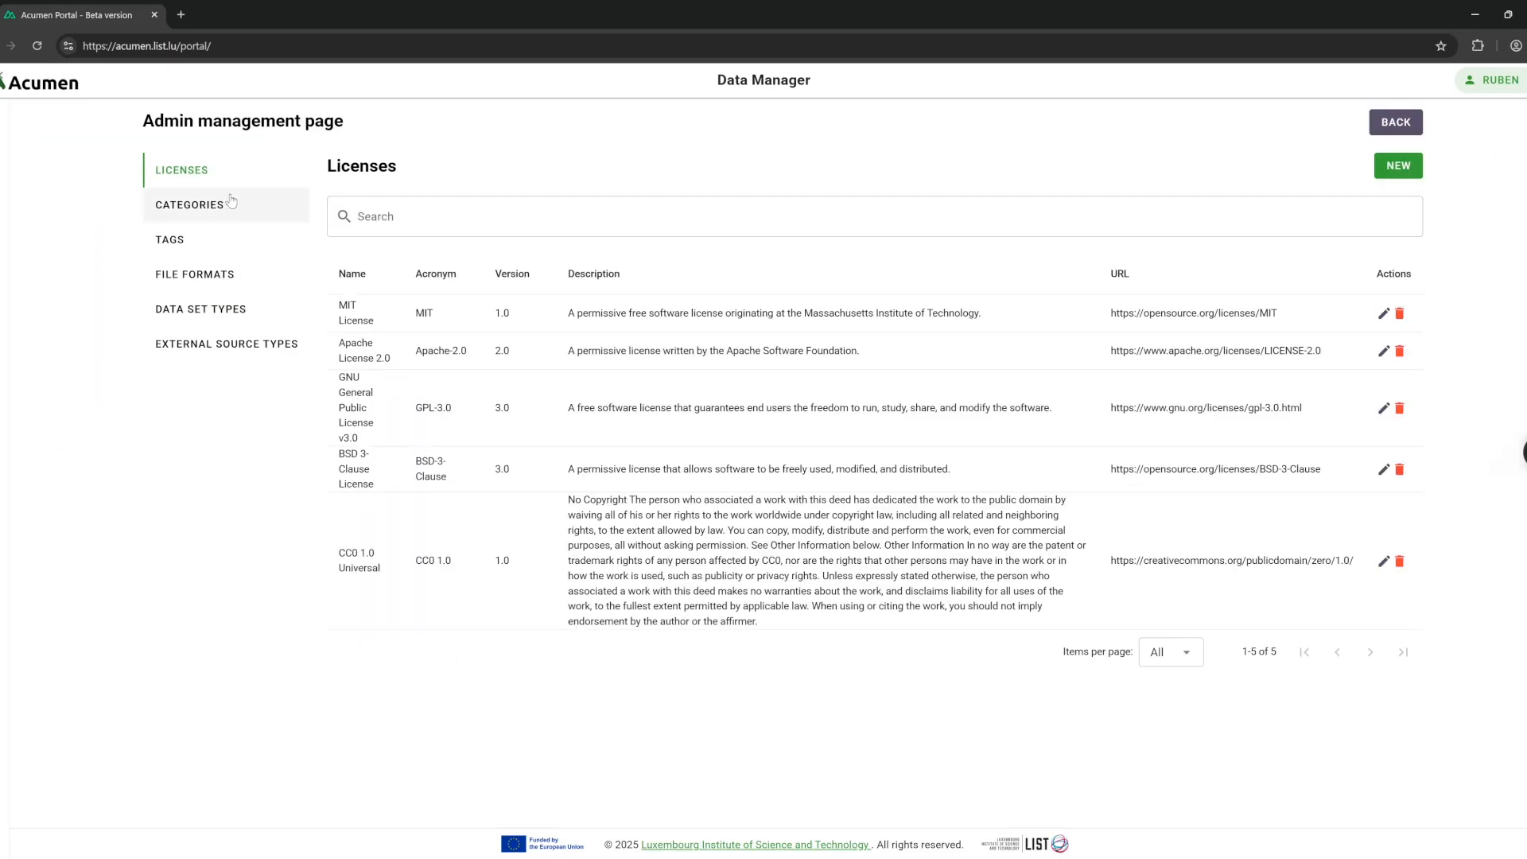
Browse the admin Categories, Tags, File Formats, Data Set Types and External Source Types lists.
left_click(194, 216)
left_click(194, 240)
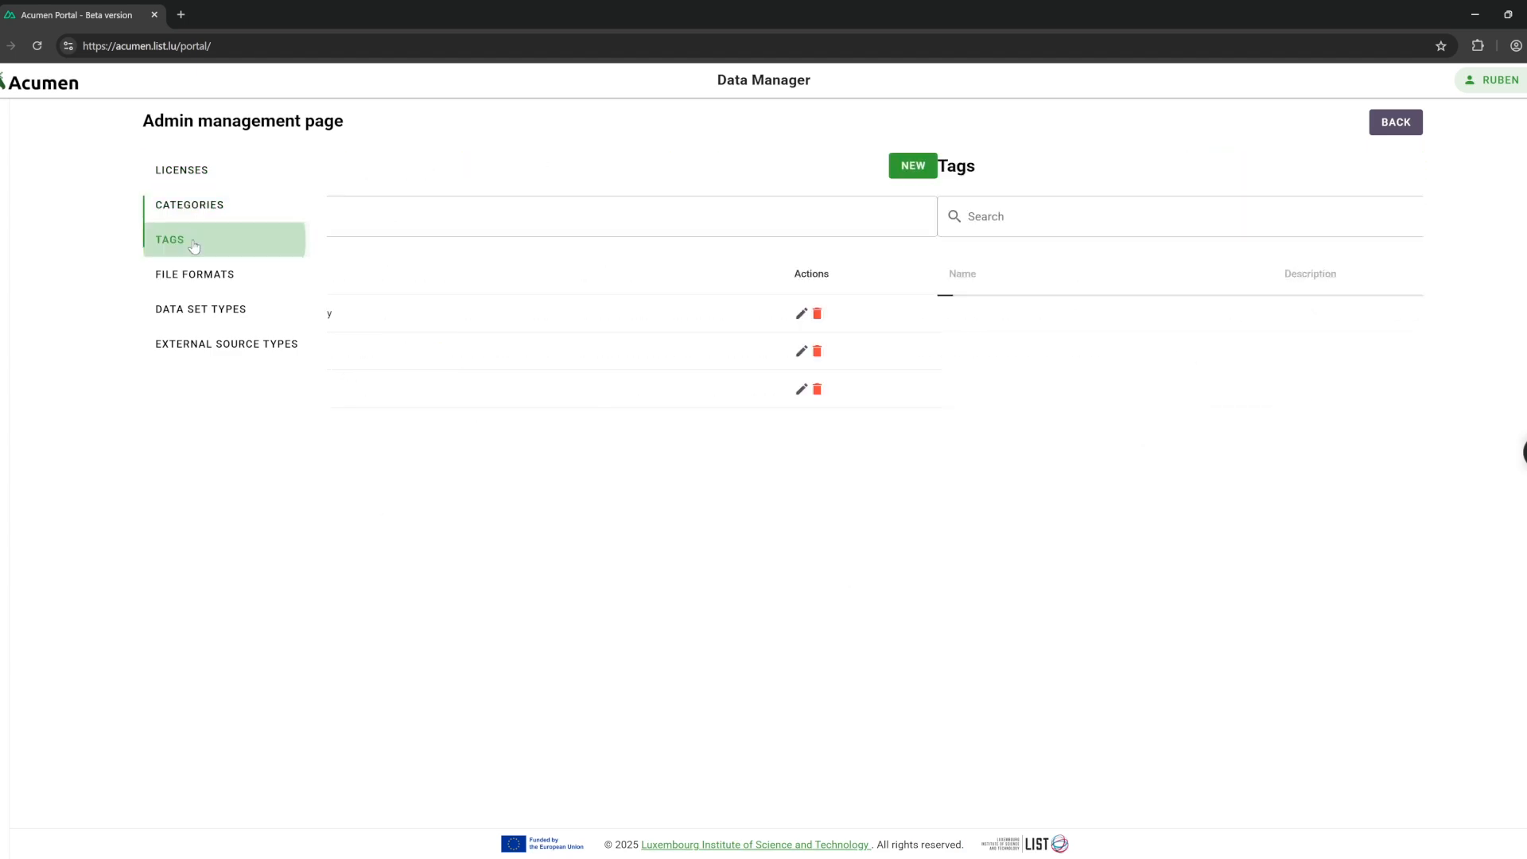
left_click(213, 280)
left_click(217, 316)
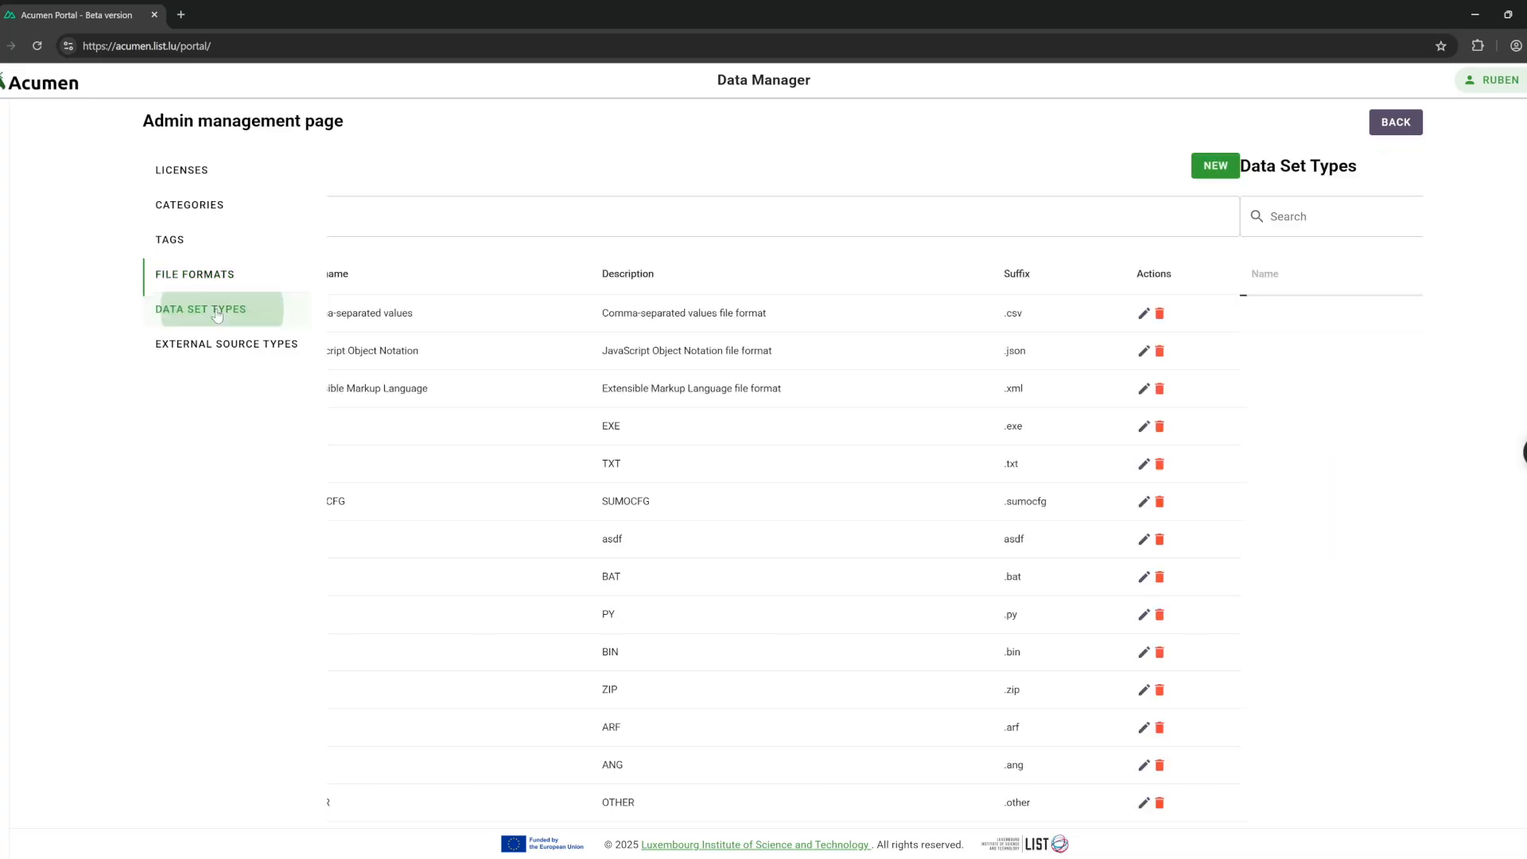
left_click(221, 342)
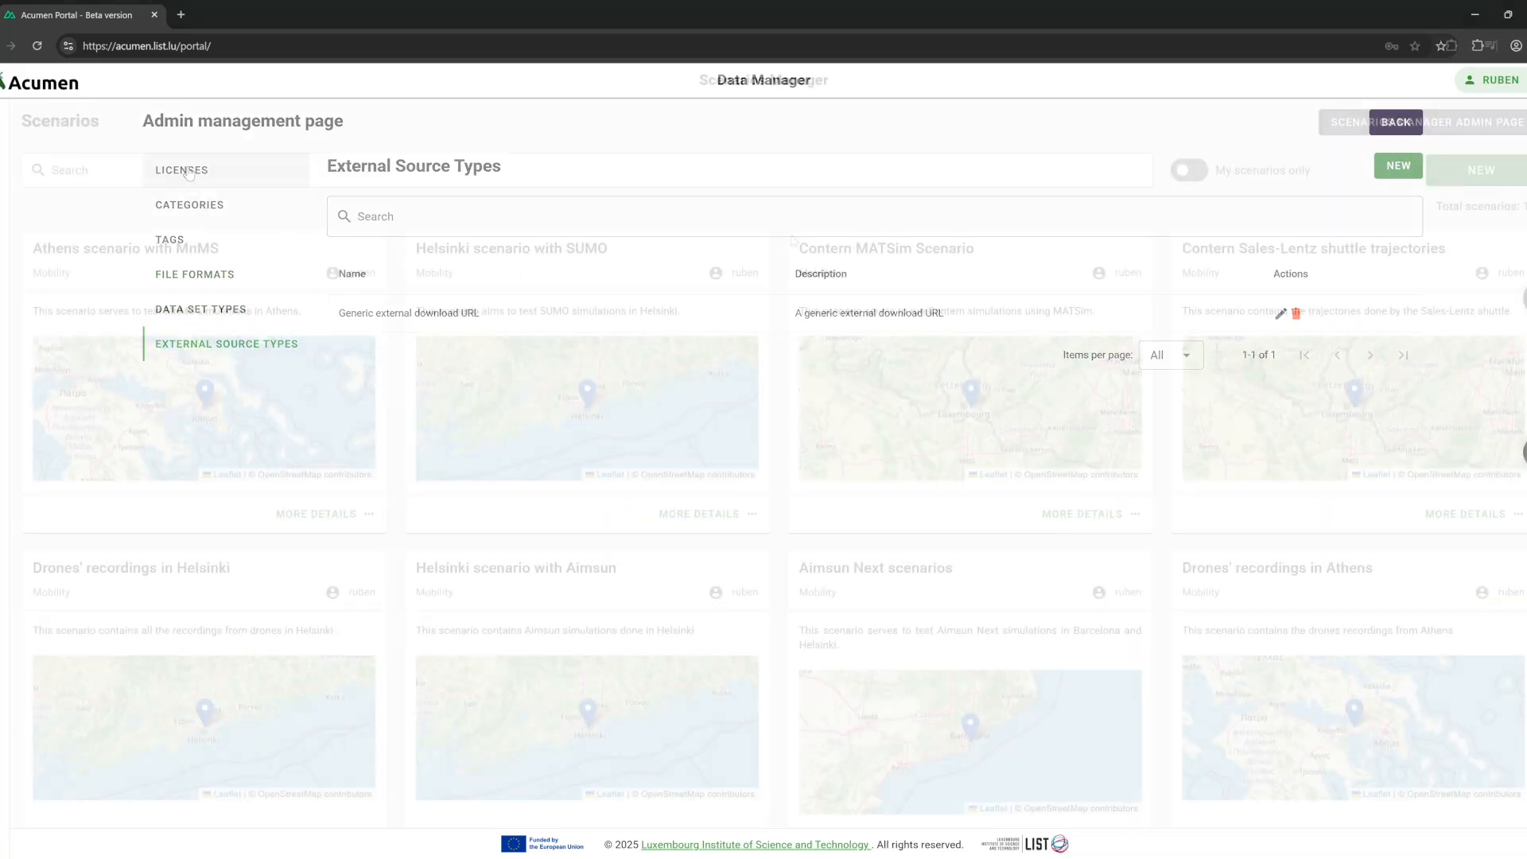
scroll(782, 272, "down", 5)
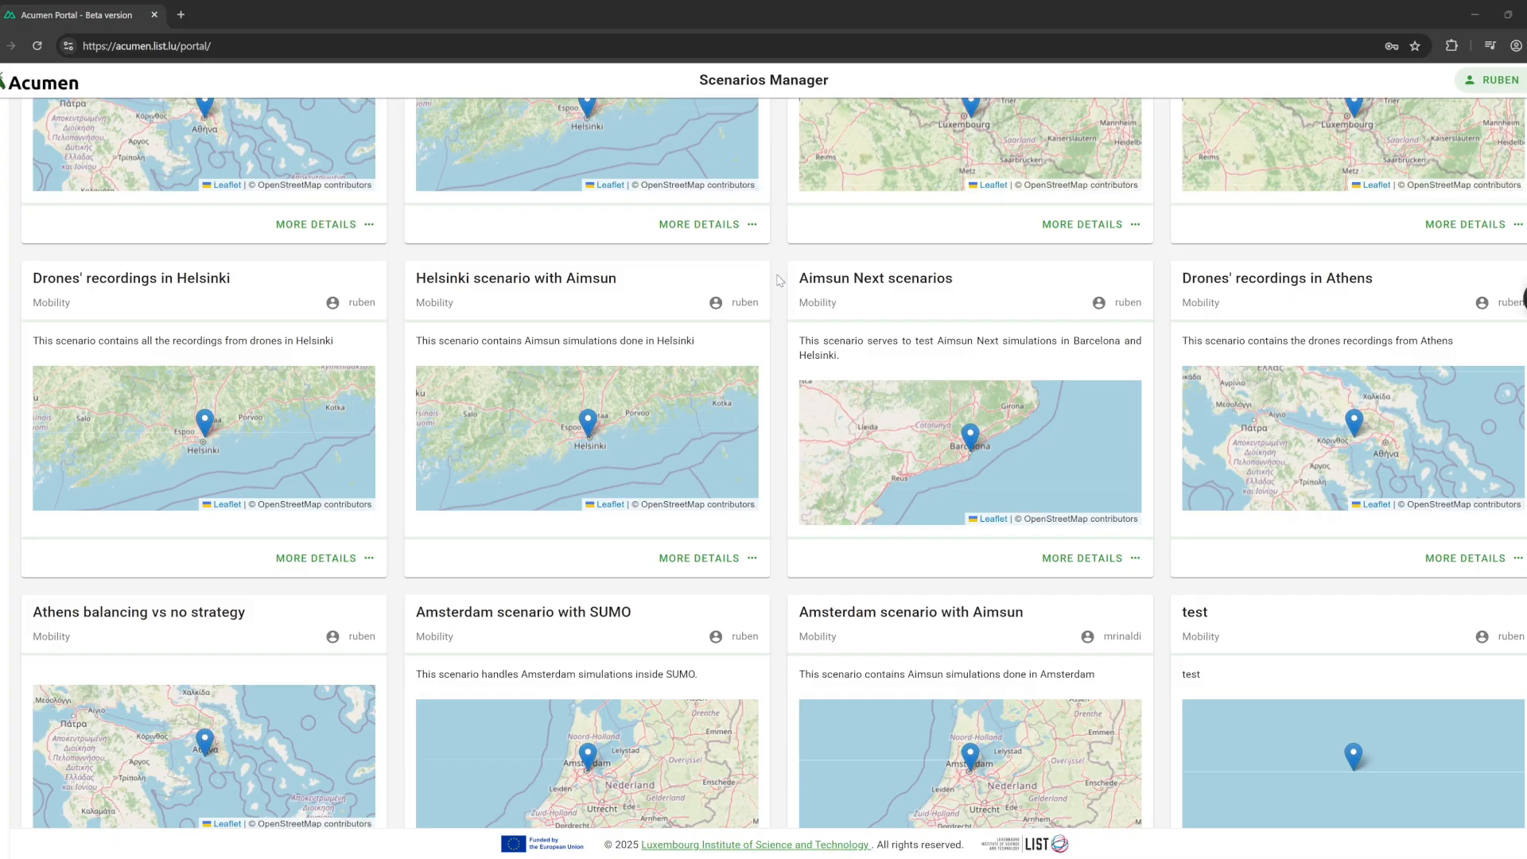
scroll(780, 284, "down", 3)
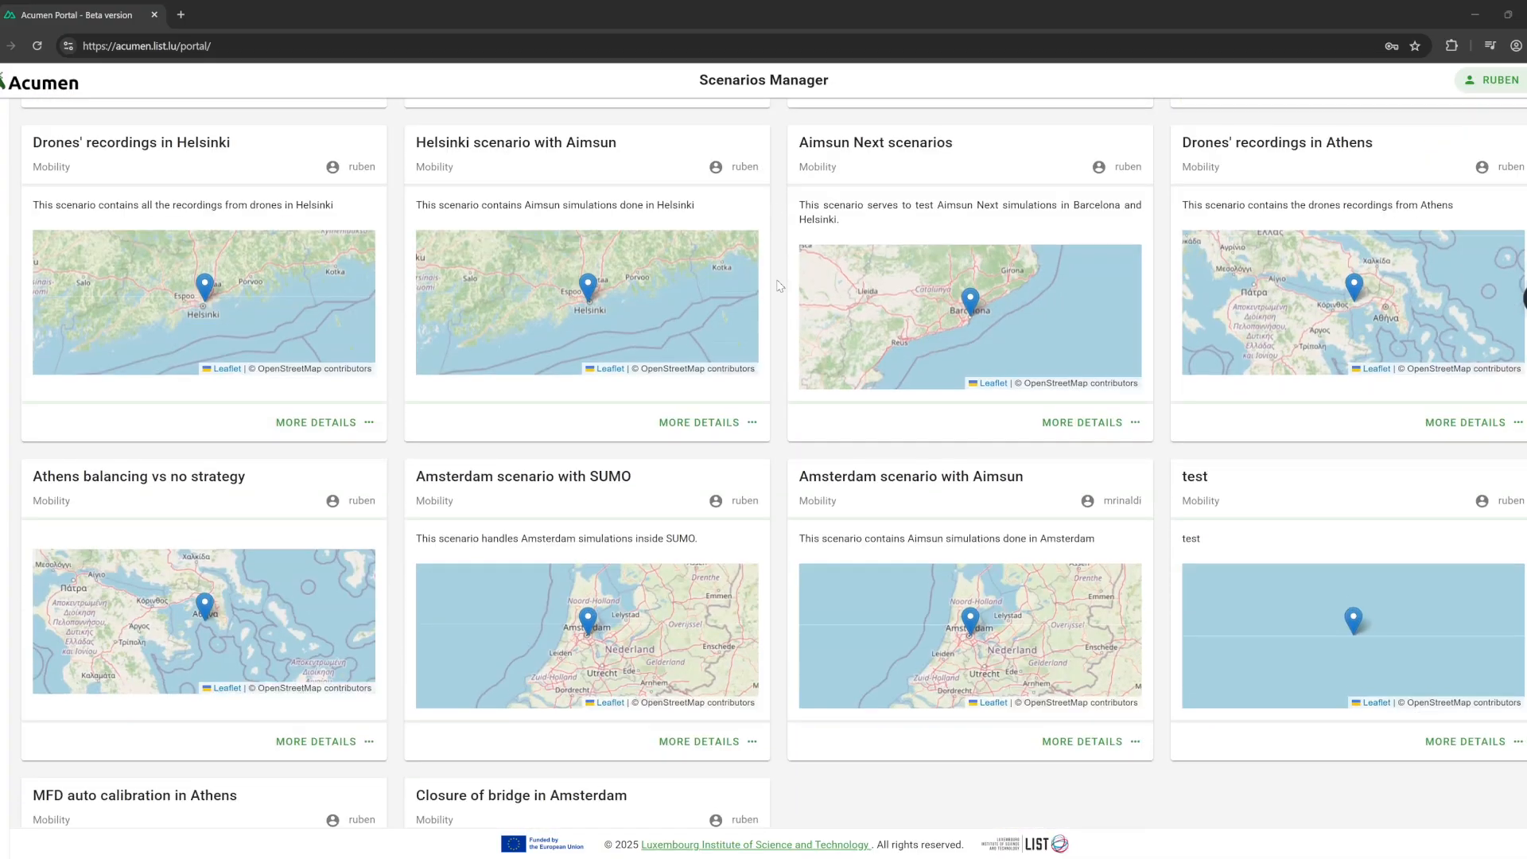
scroll(778, 297, "down", 3)
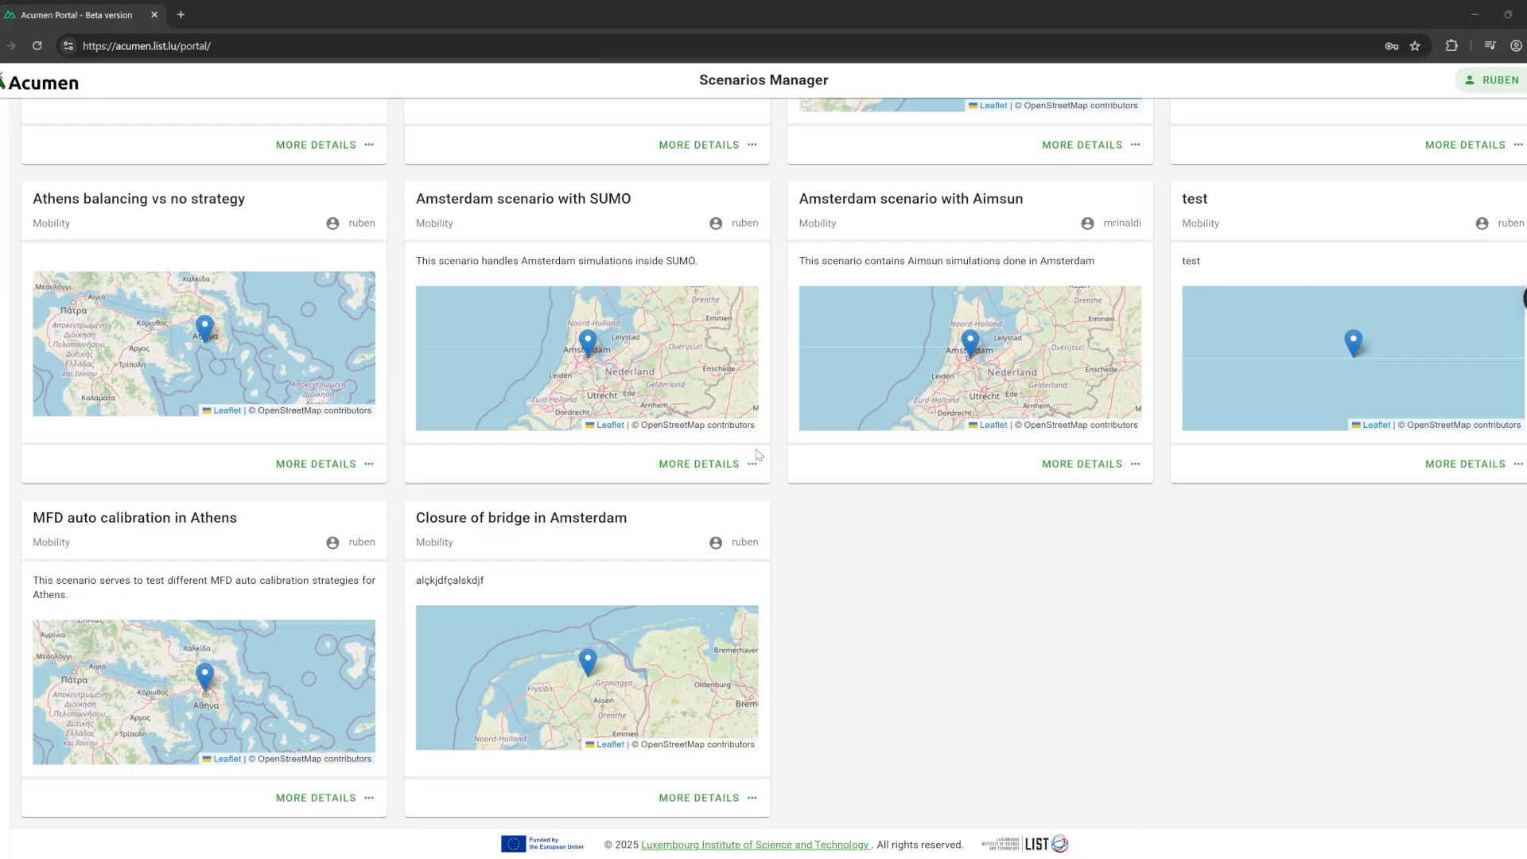
scroll(790, 495, "up", 3)
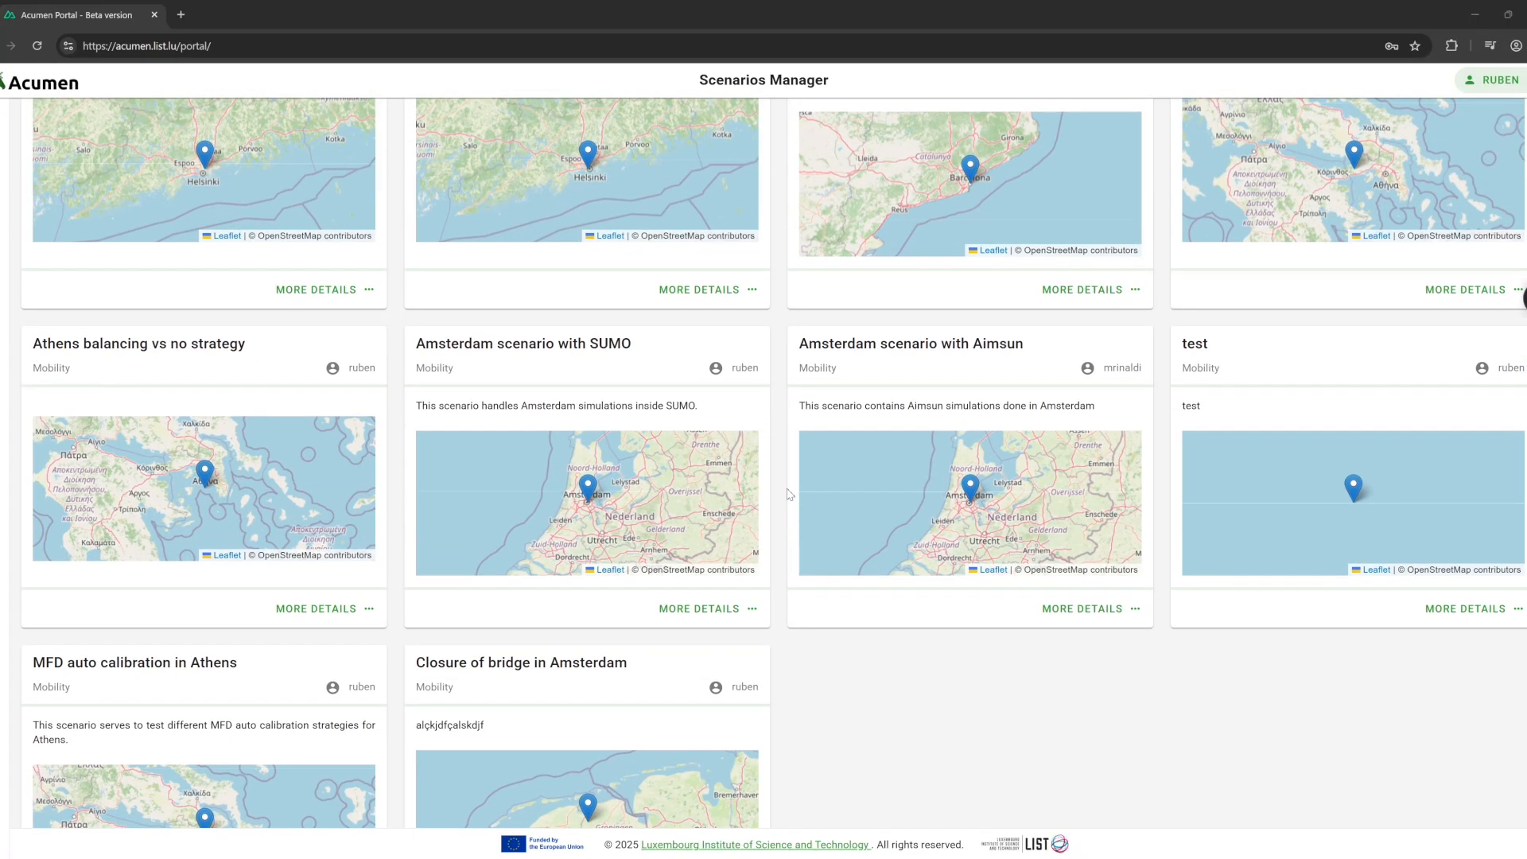
scroll(790, 495, "up", 1)
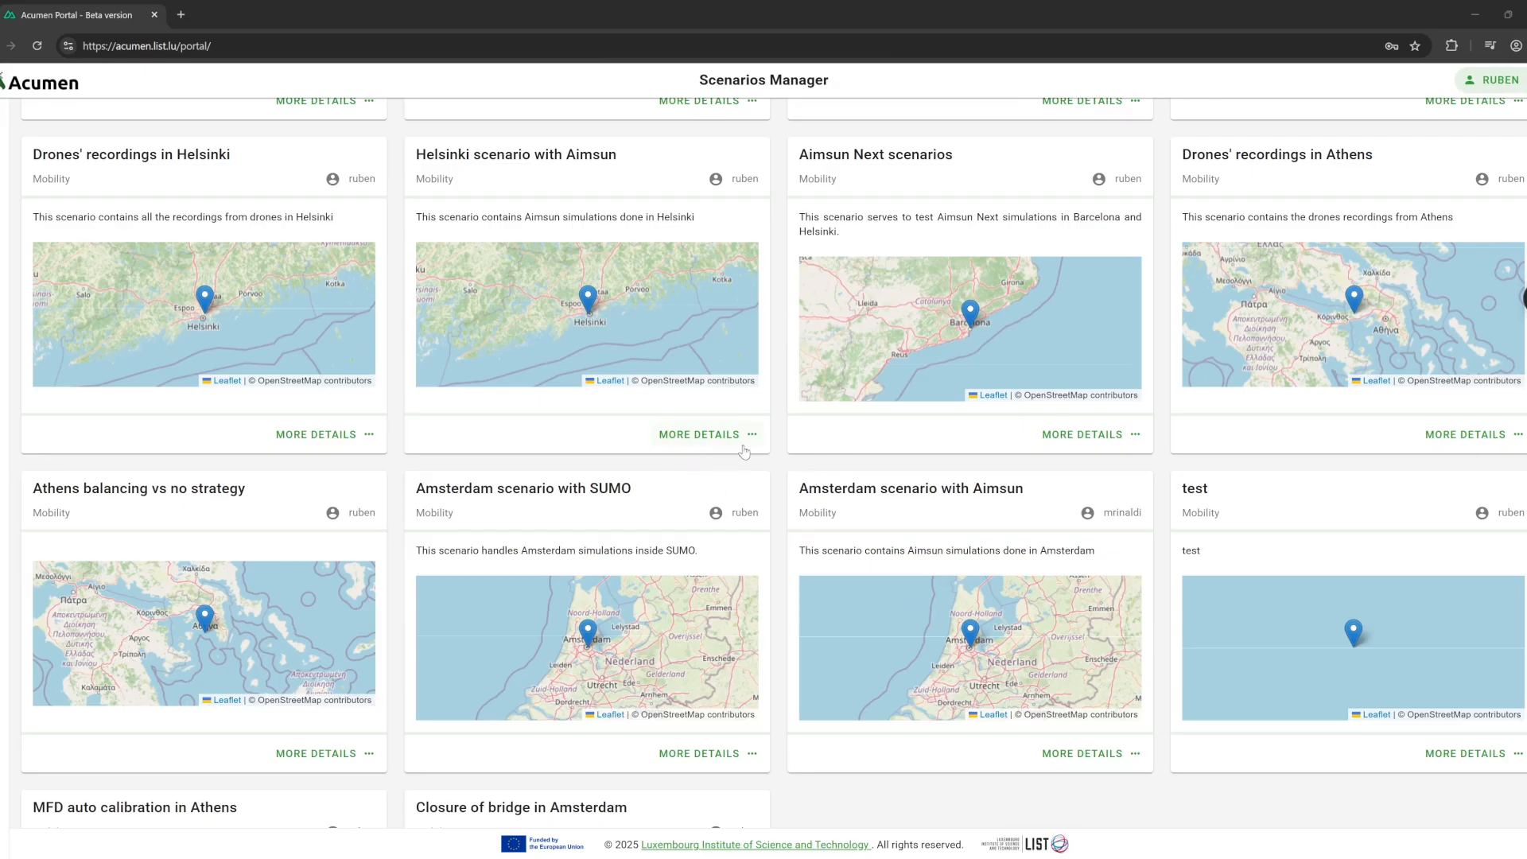
scroll(746, 449, "up", 1)
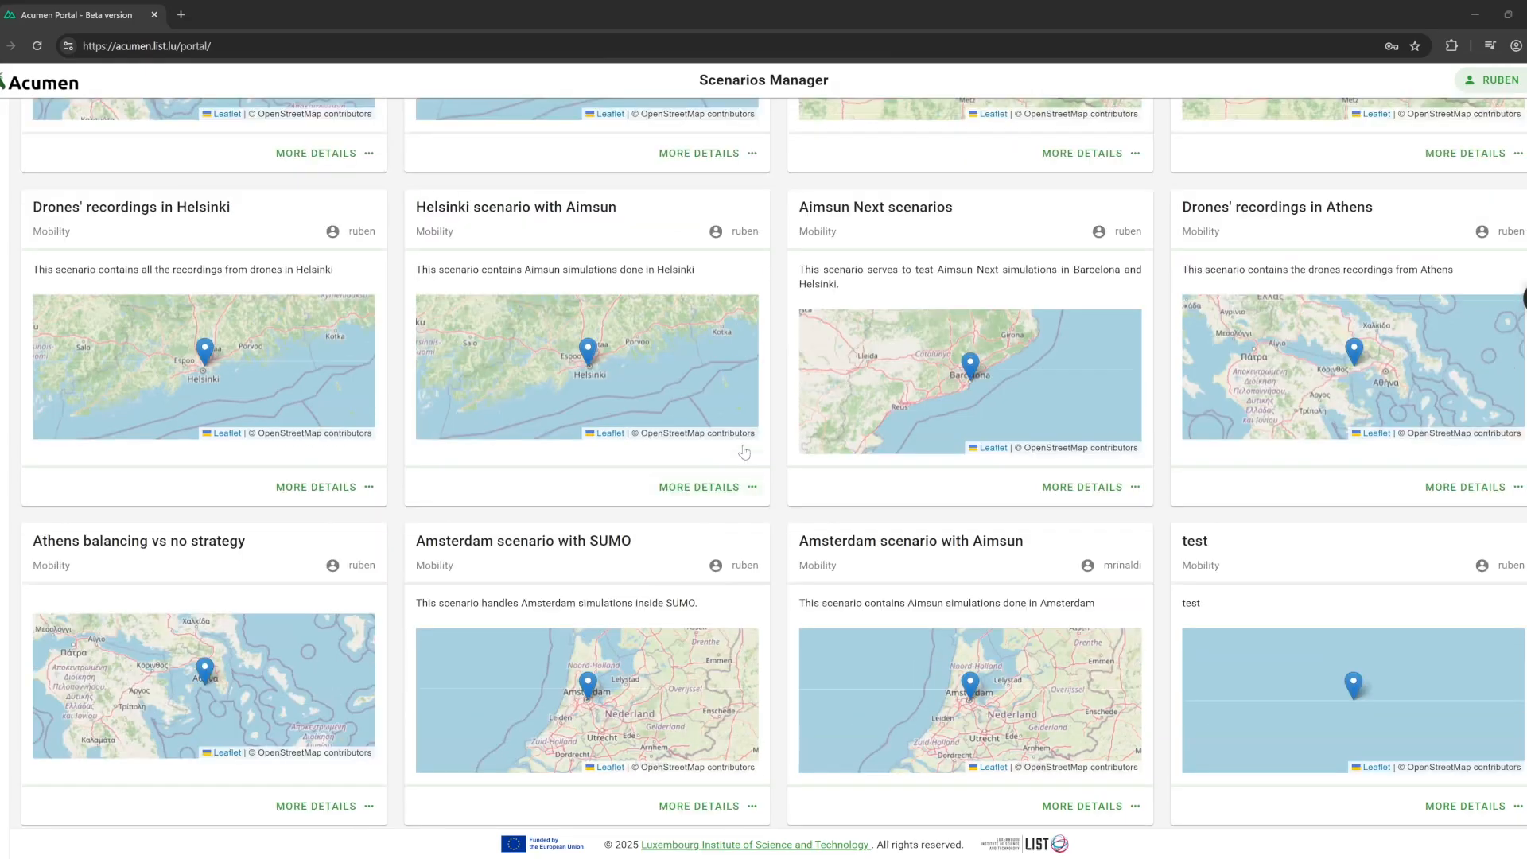
Open Aimsun Next details and expand, then collapse, the Helsinki and Barcelona simulation rows.
left_click(1067, 510)
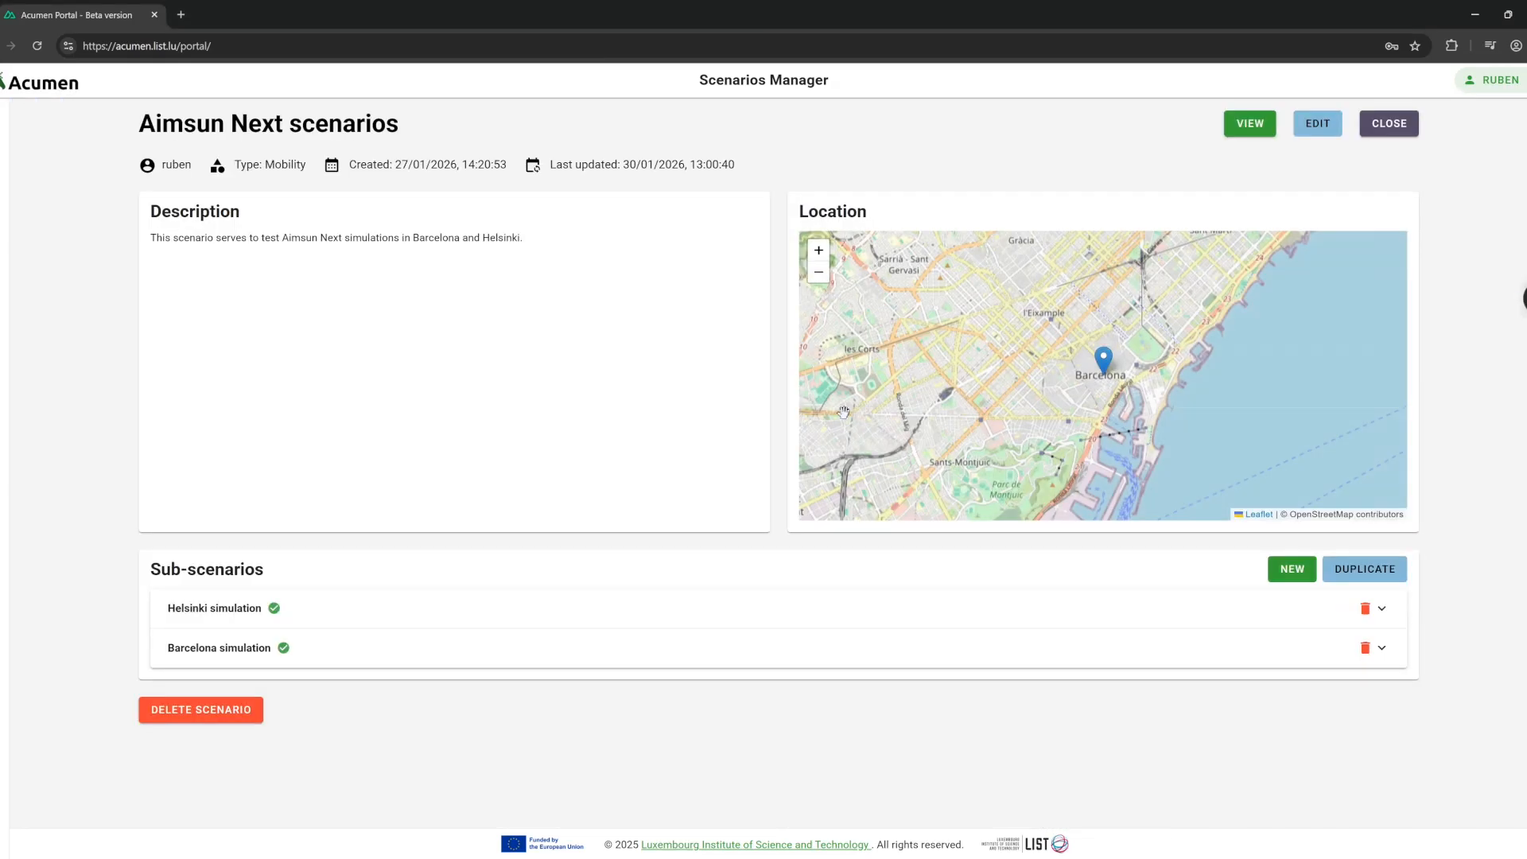
left_click(768, 607)
scroll(769, 557, "down", 6)
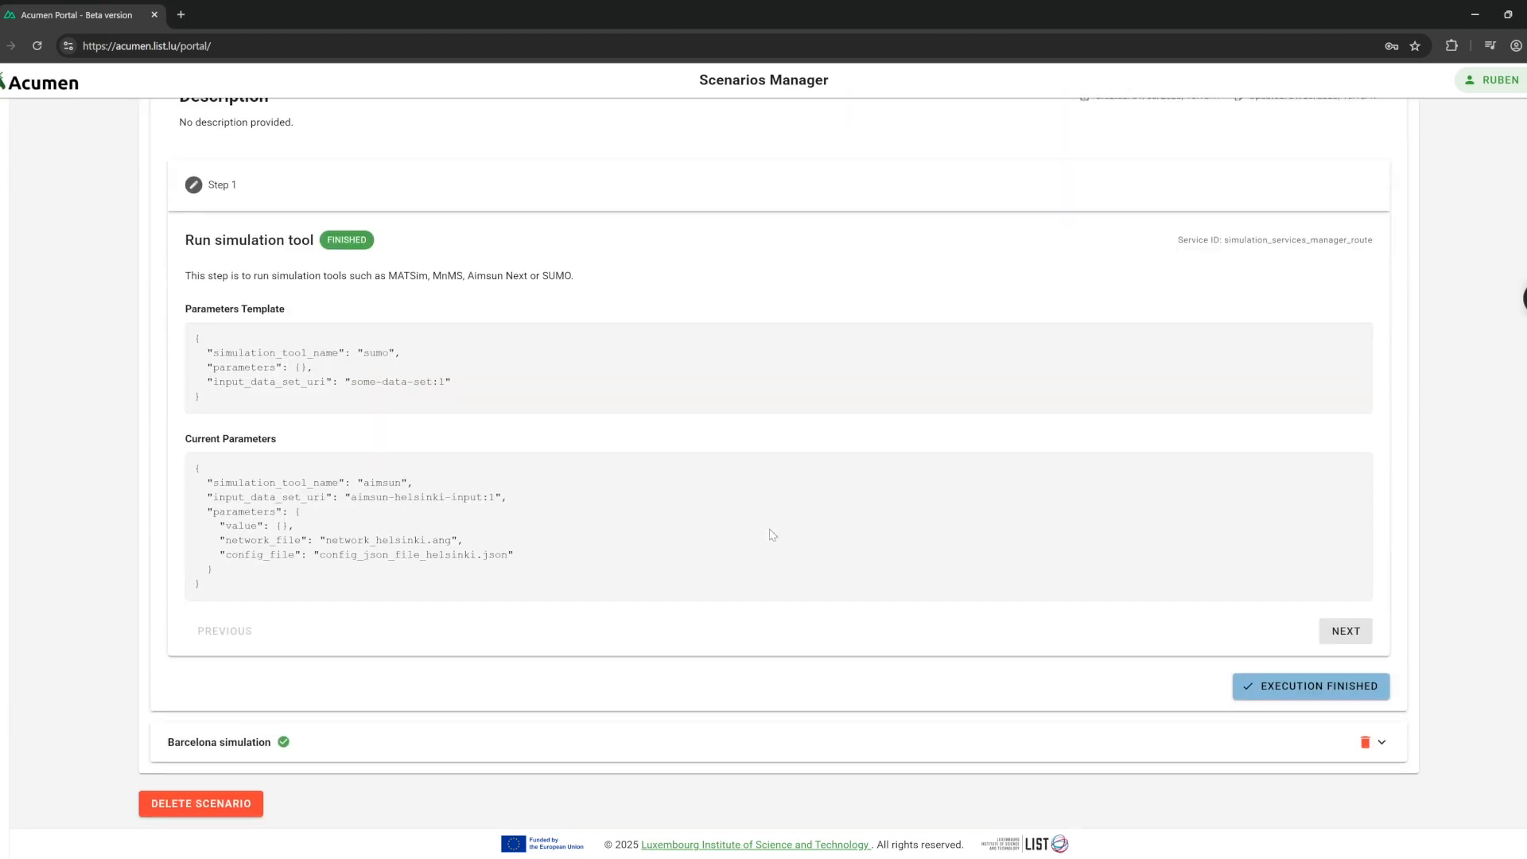
left_click(795, 731)
scroll(764, 541, "down", 1)
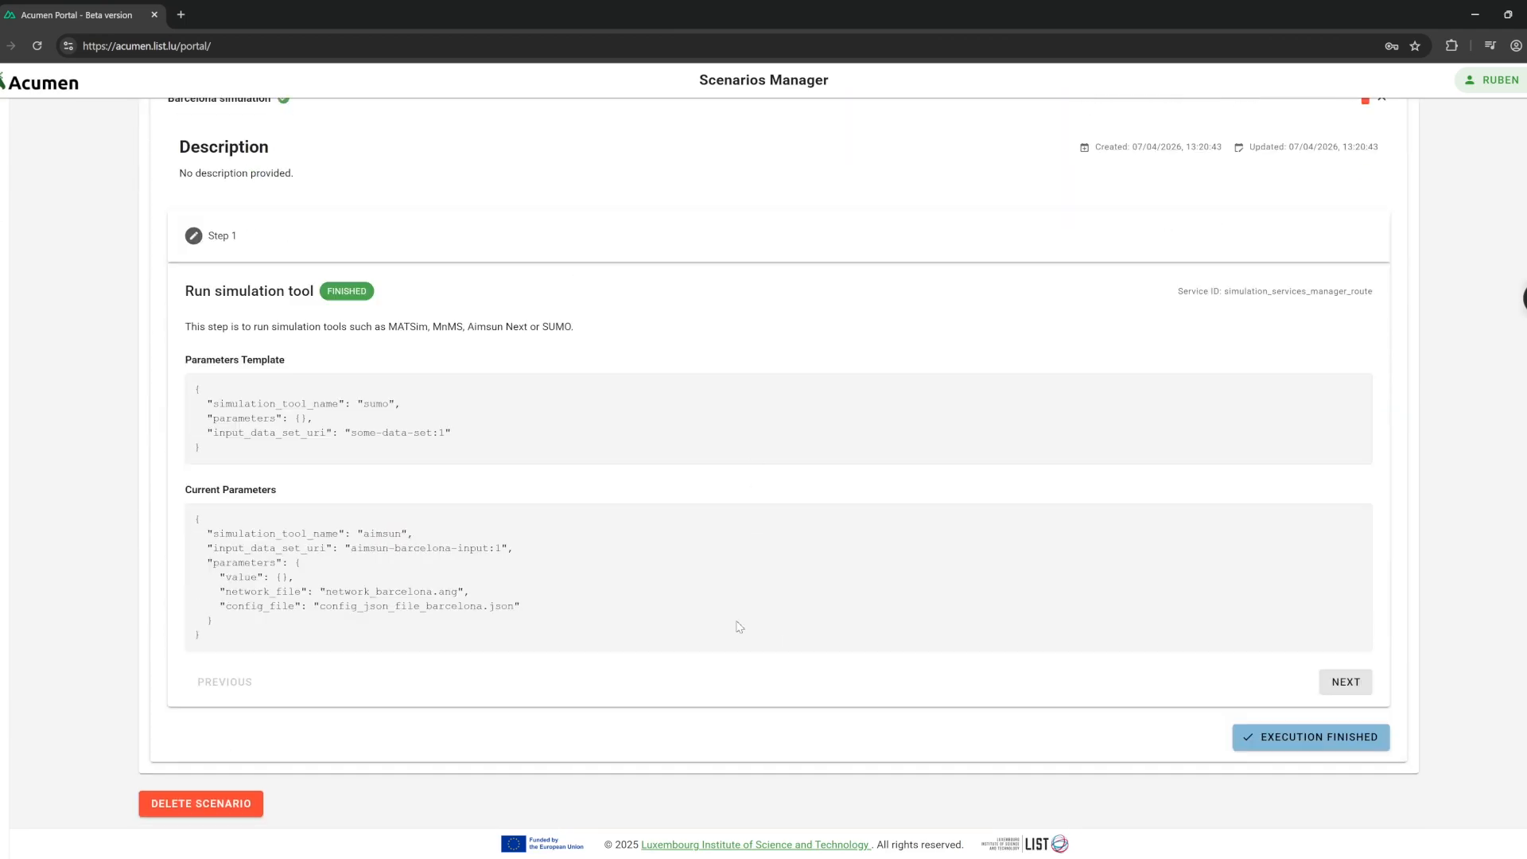
scroll(743, 596, "up", 4)
left_click(771, 401)
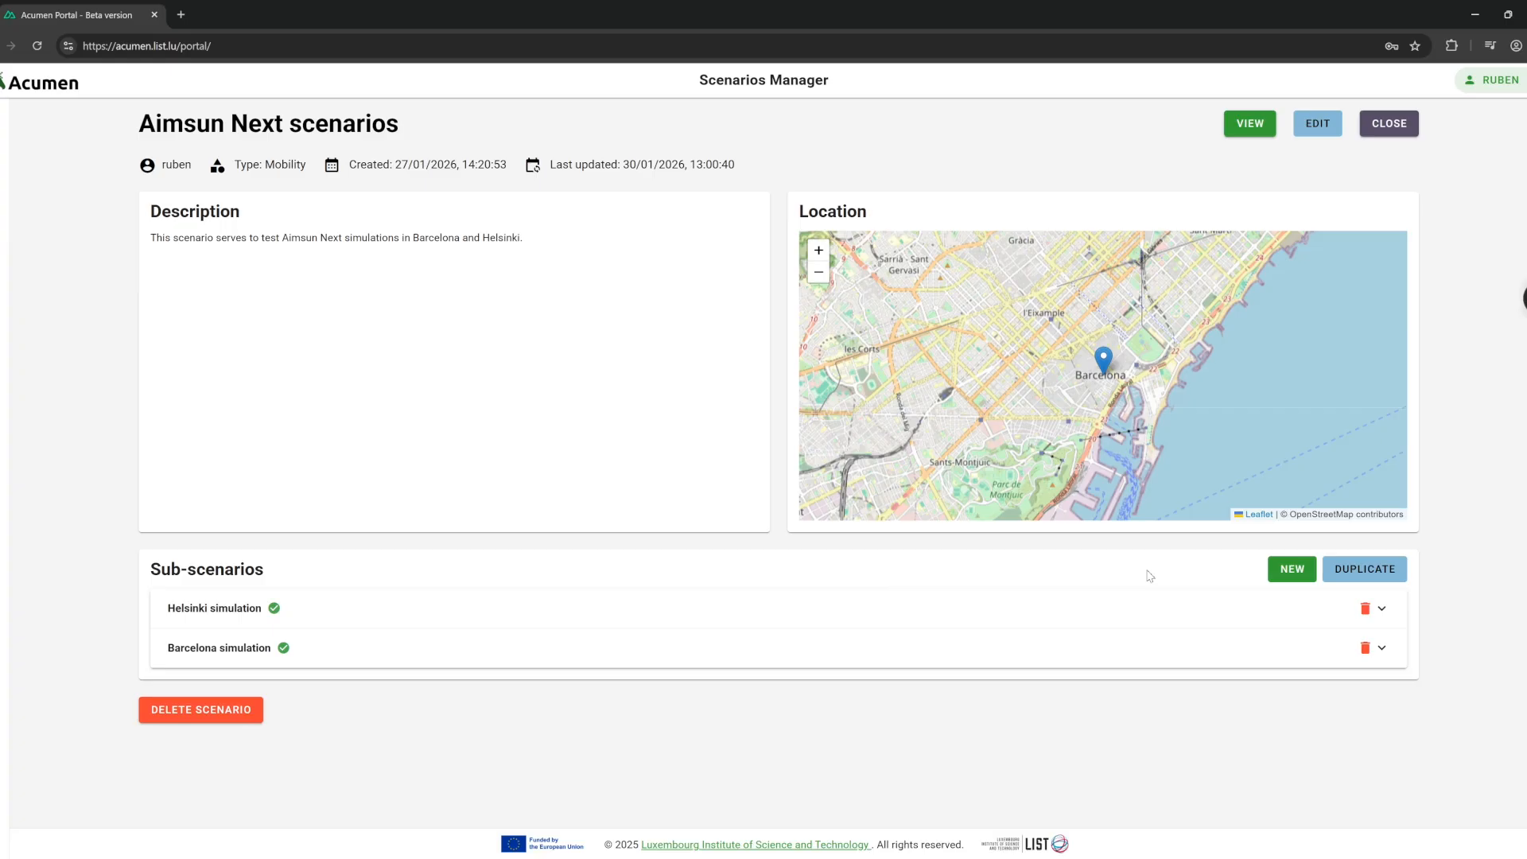
Start a new sub-scenario named 'test' with description 'tes'.
left_click(1278, 584)
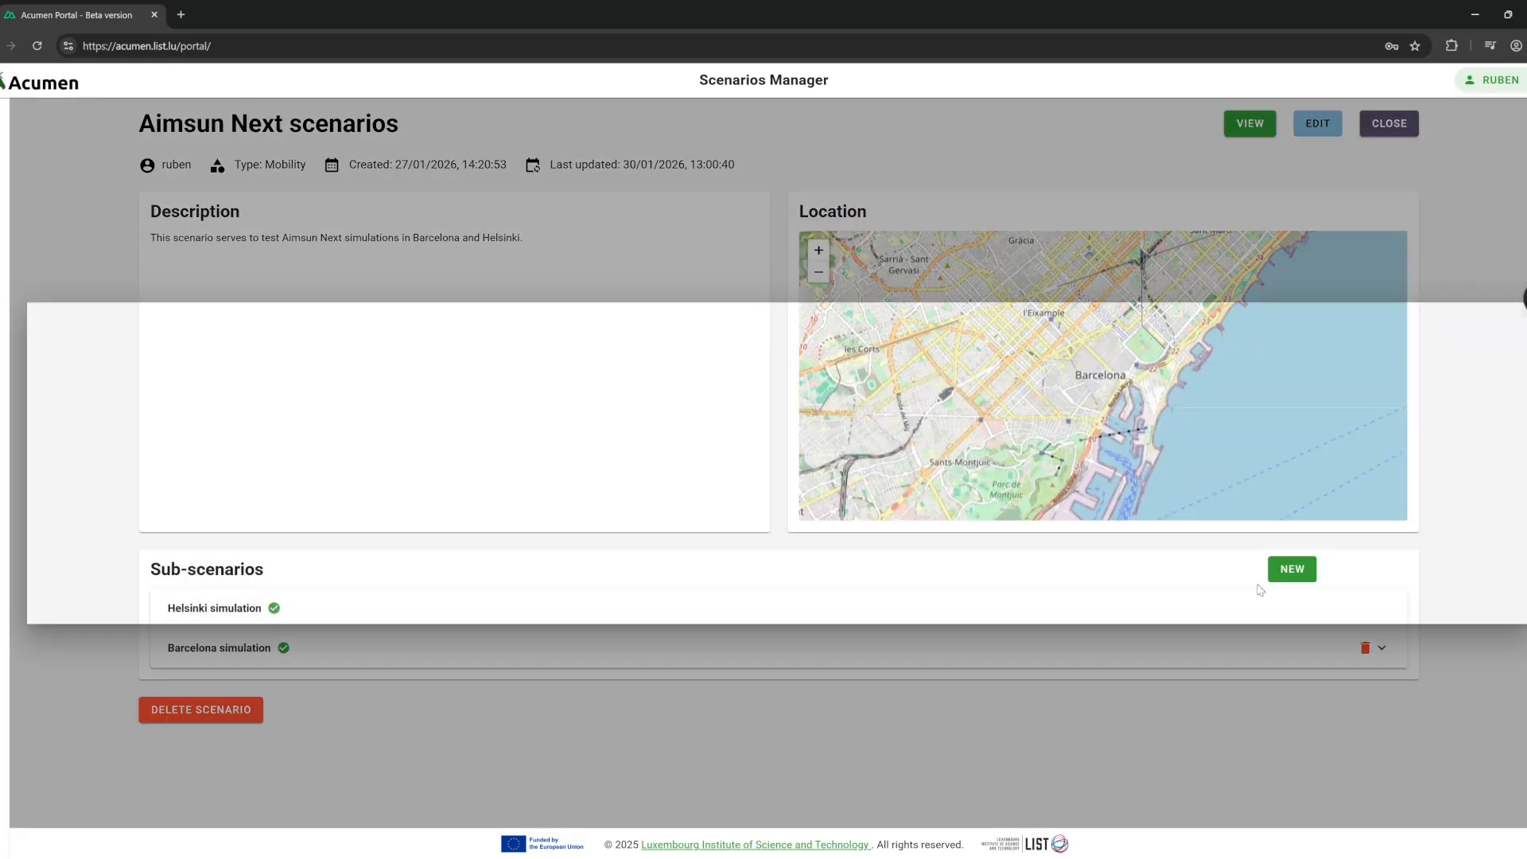
left_click(398, 383)
type("test")
left_click(411, 450)
type("tes")
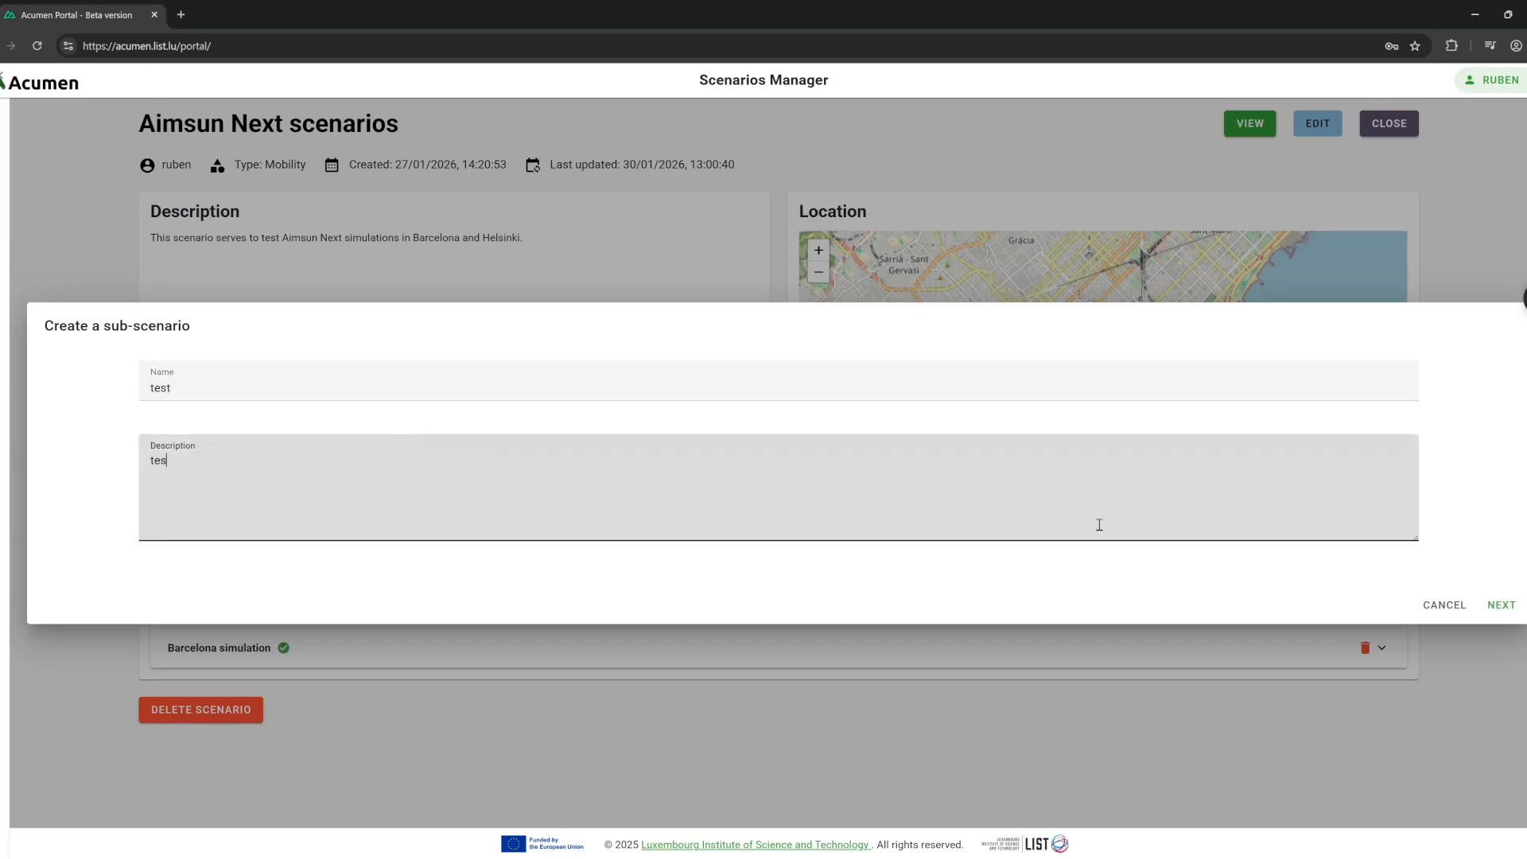
left_click(1514, 621)
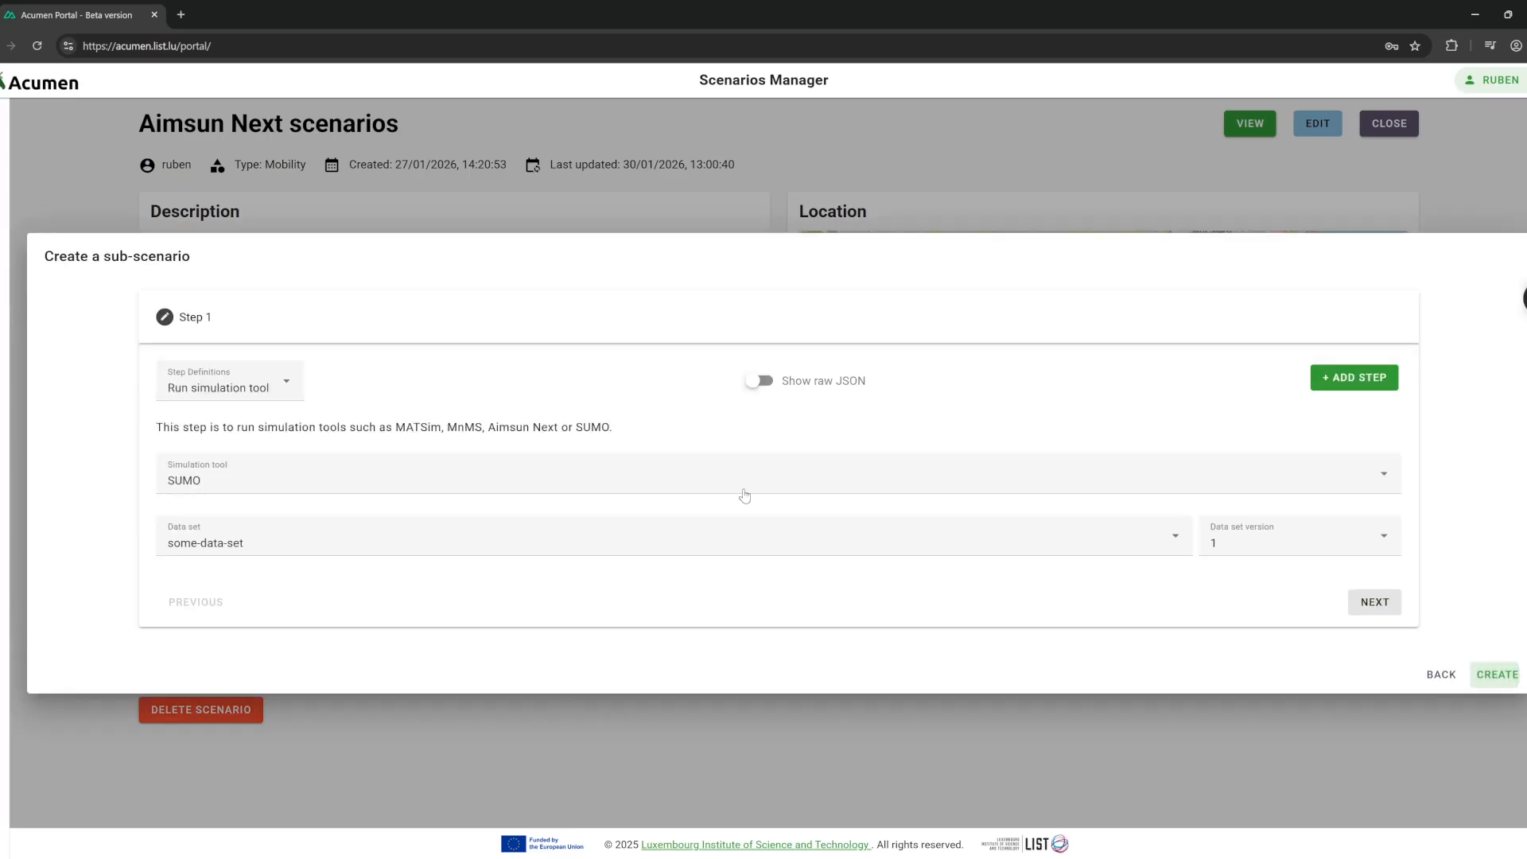
Add a Run simulation step using Aimsun Next with network.ang and rec_3318.arf, and create it.
left_click(255, 392)
left_click(242, 427)
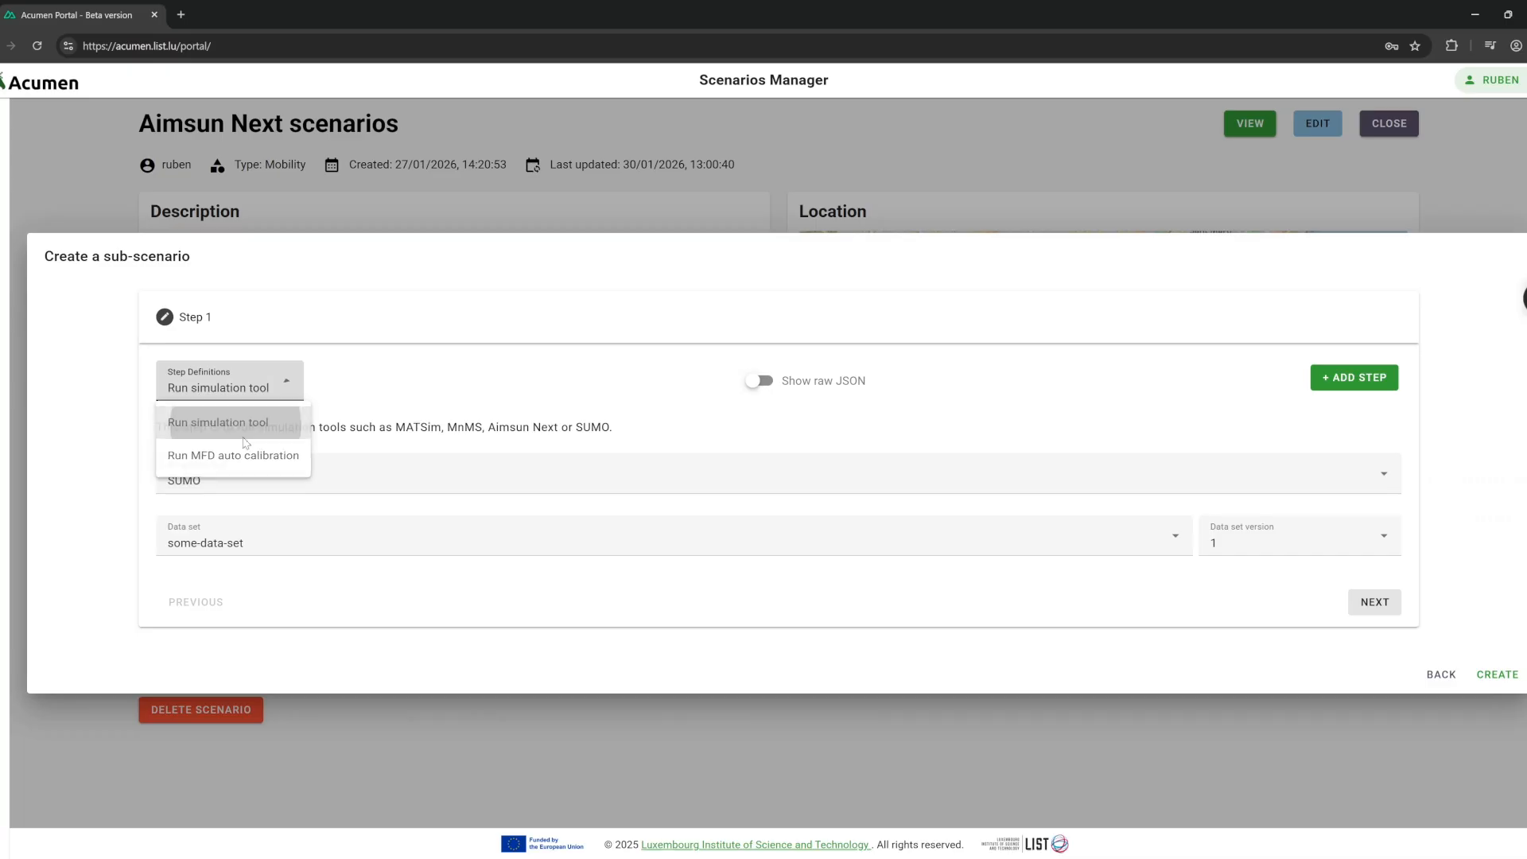
left_click(234, 477)
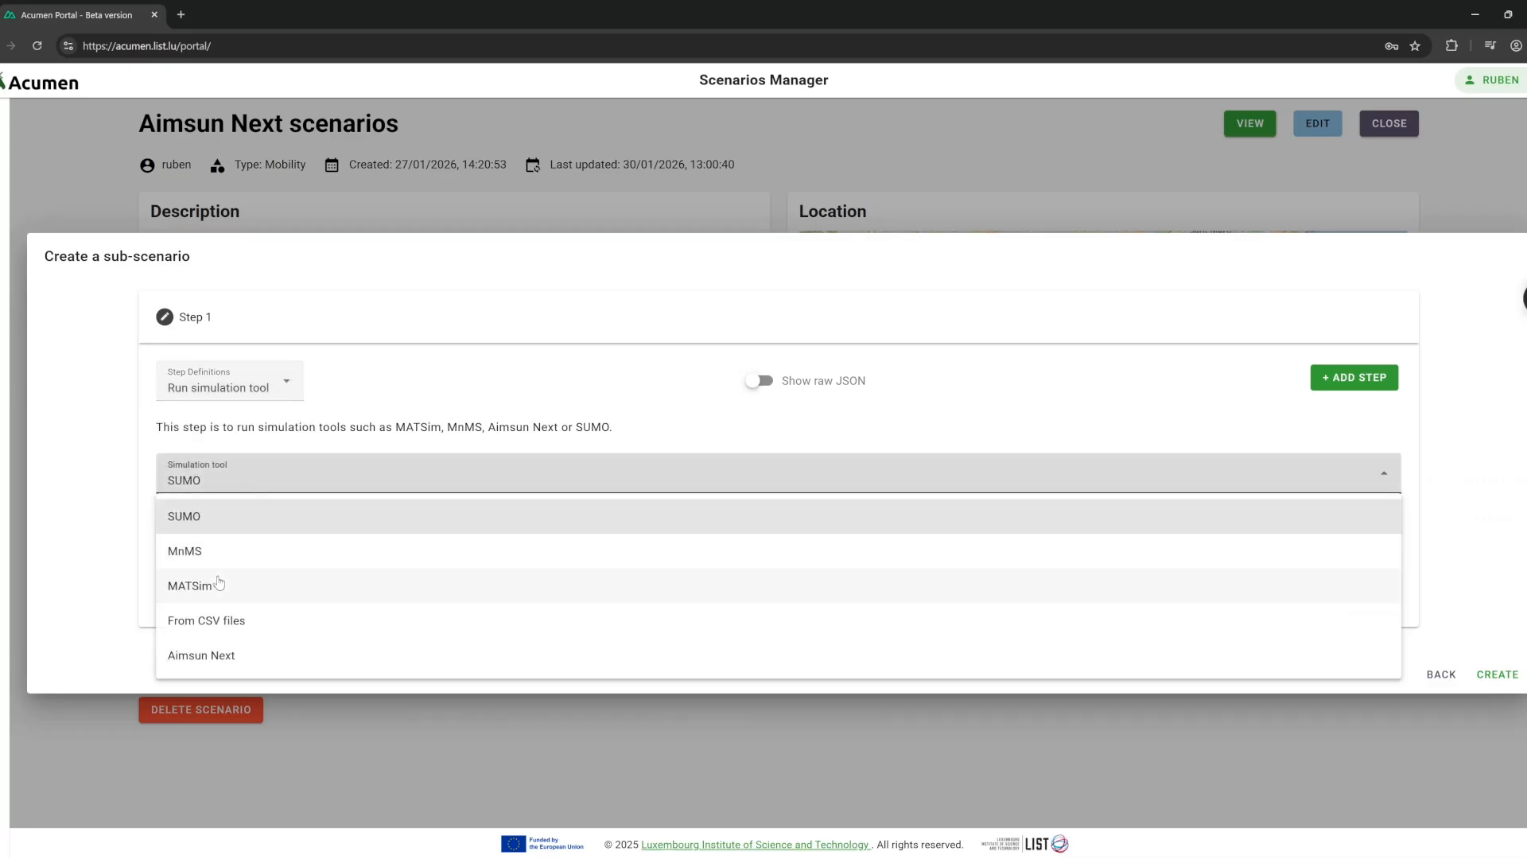
left_click(205, 655)
left_click(224, 535)
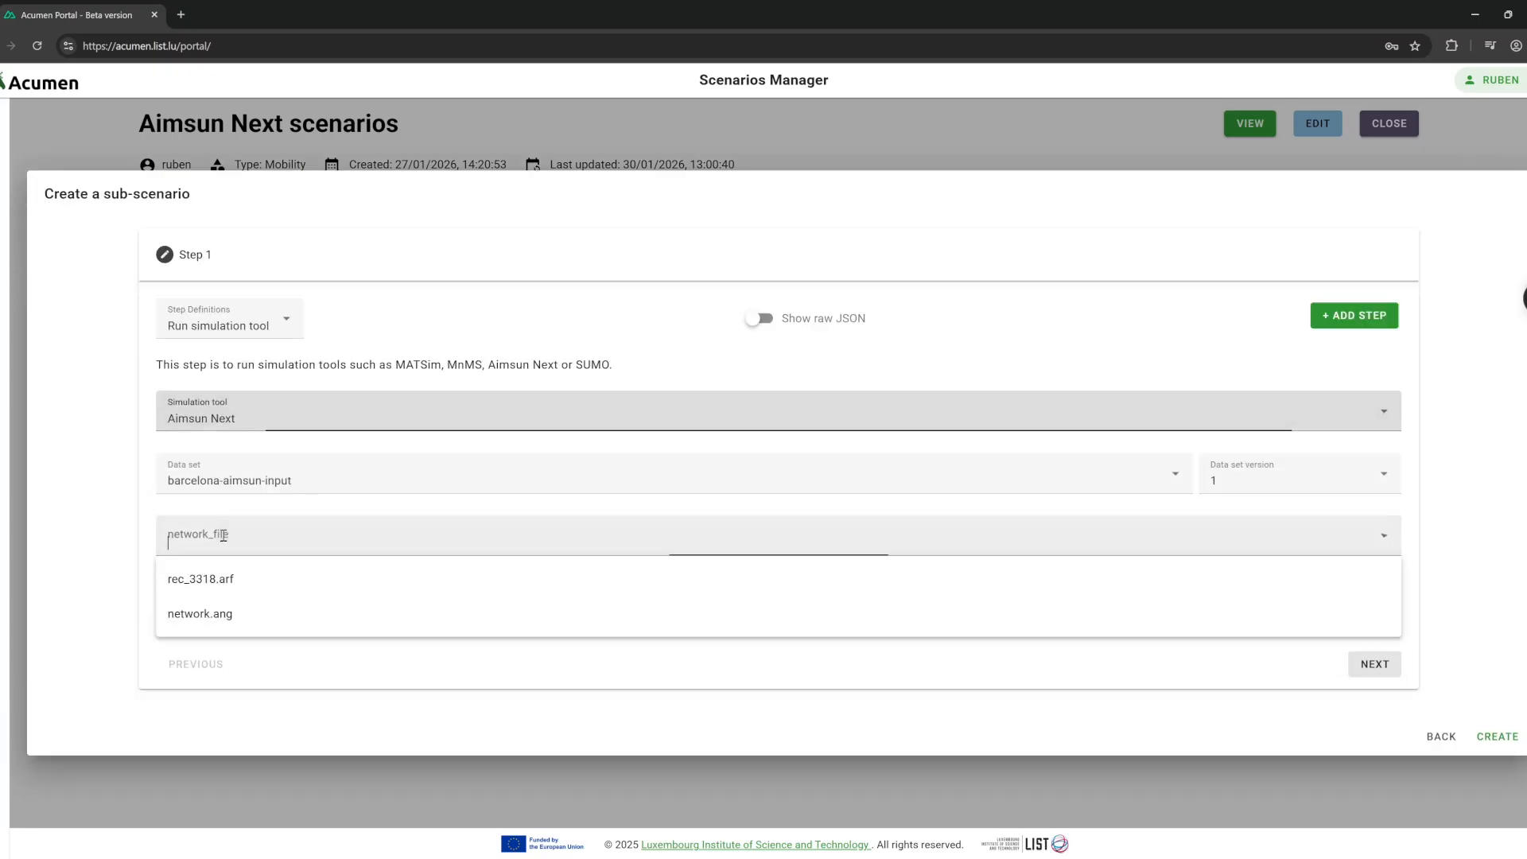
left_click(231, 614)
left_click(231, 640)
left_click(1485, 738)
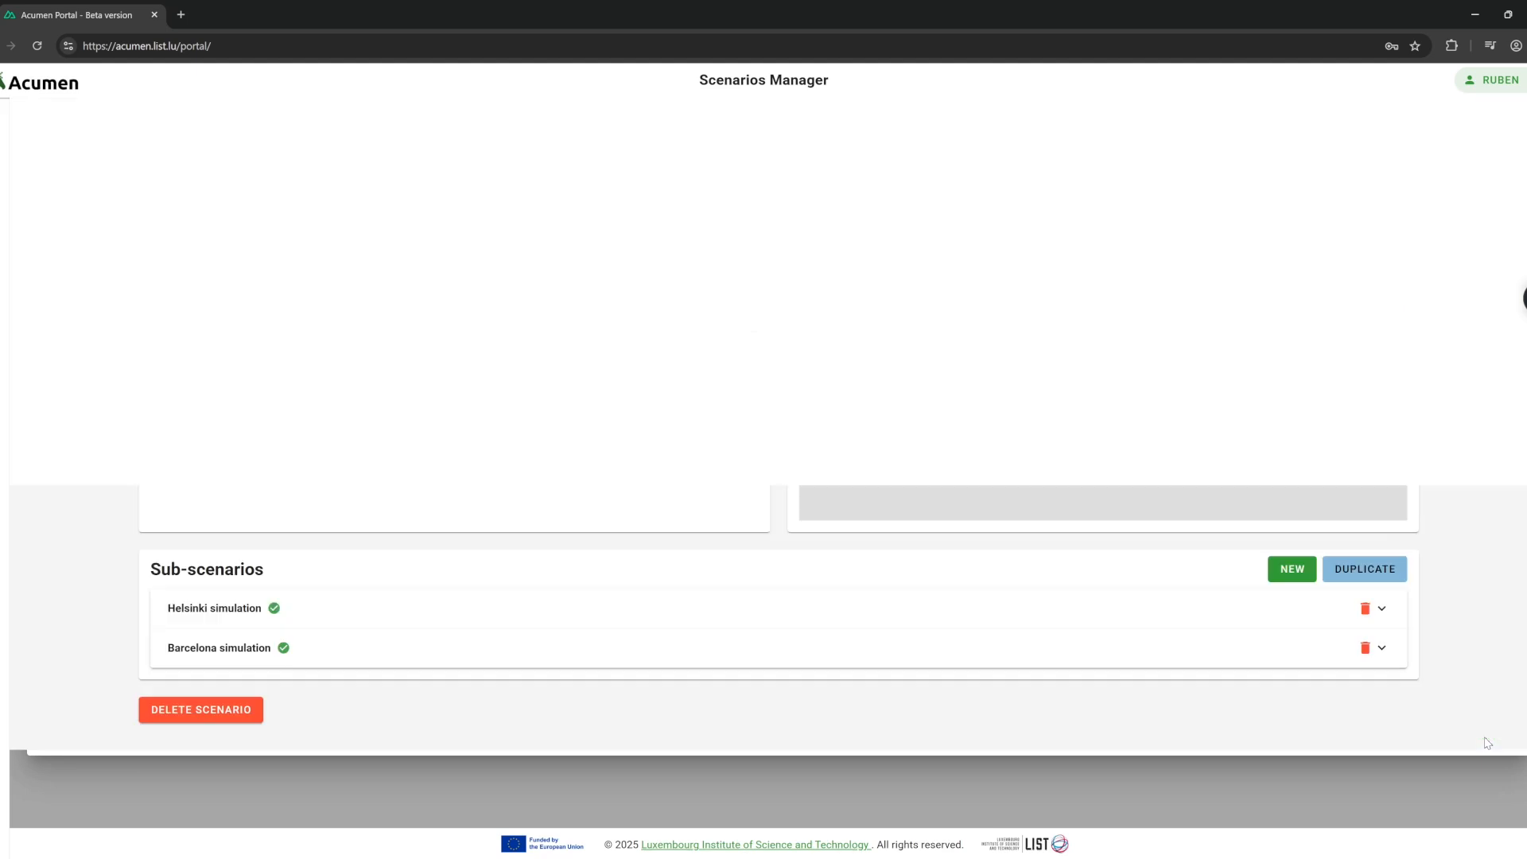
Expand the new 'test' sub-scenario and execute its simulation.
left_click(249, 681)
scroll(302, 672, "down", 8)
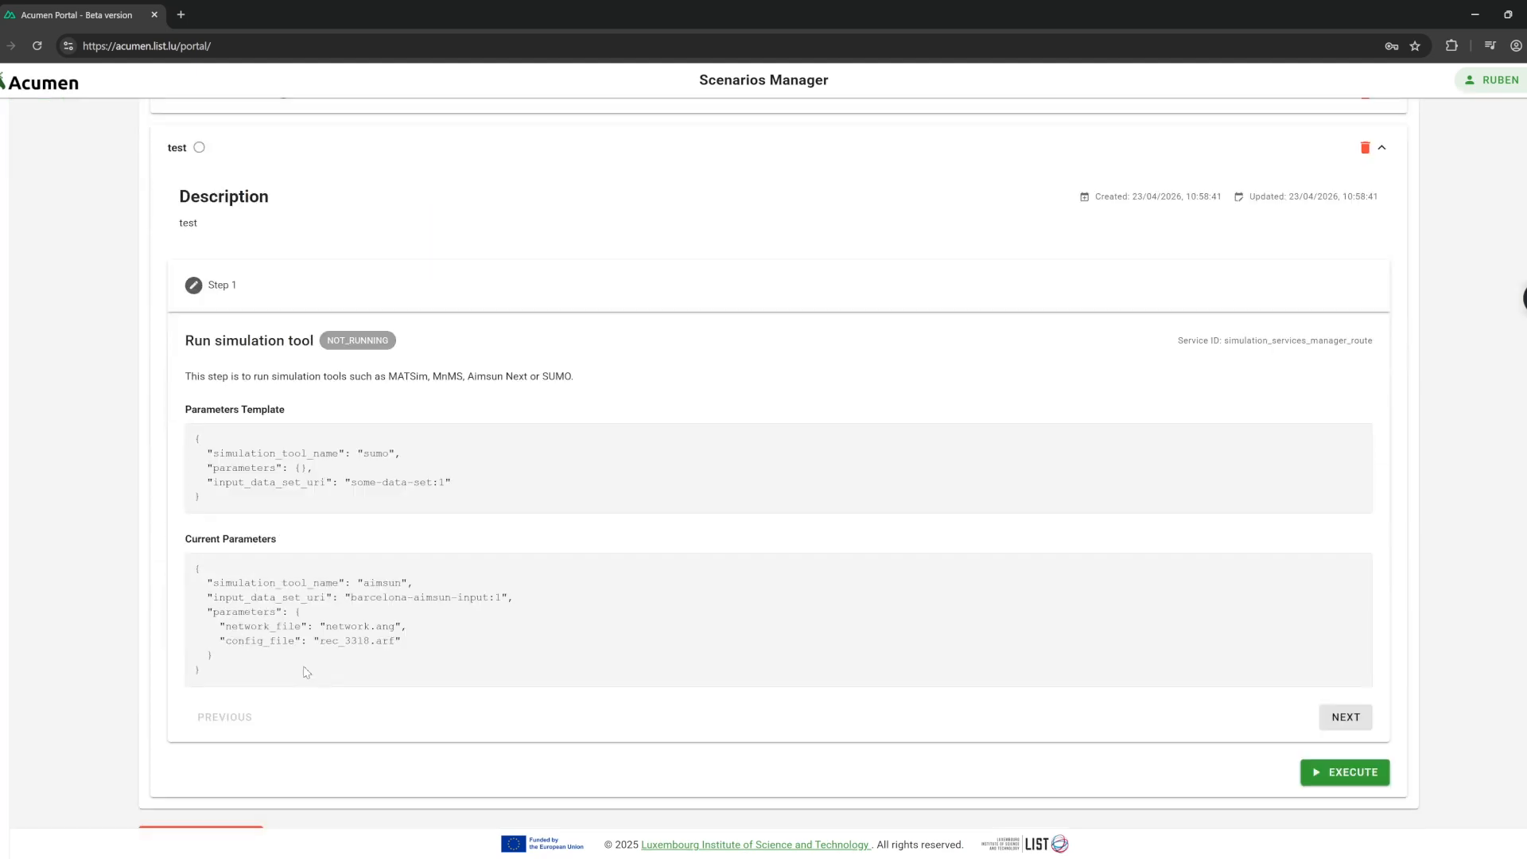
left_click(1340, 748)
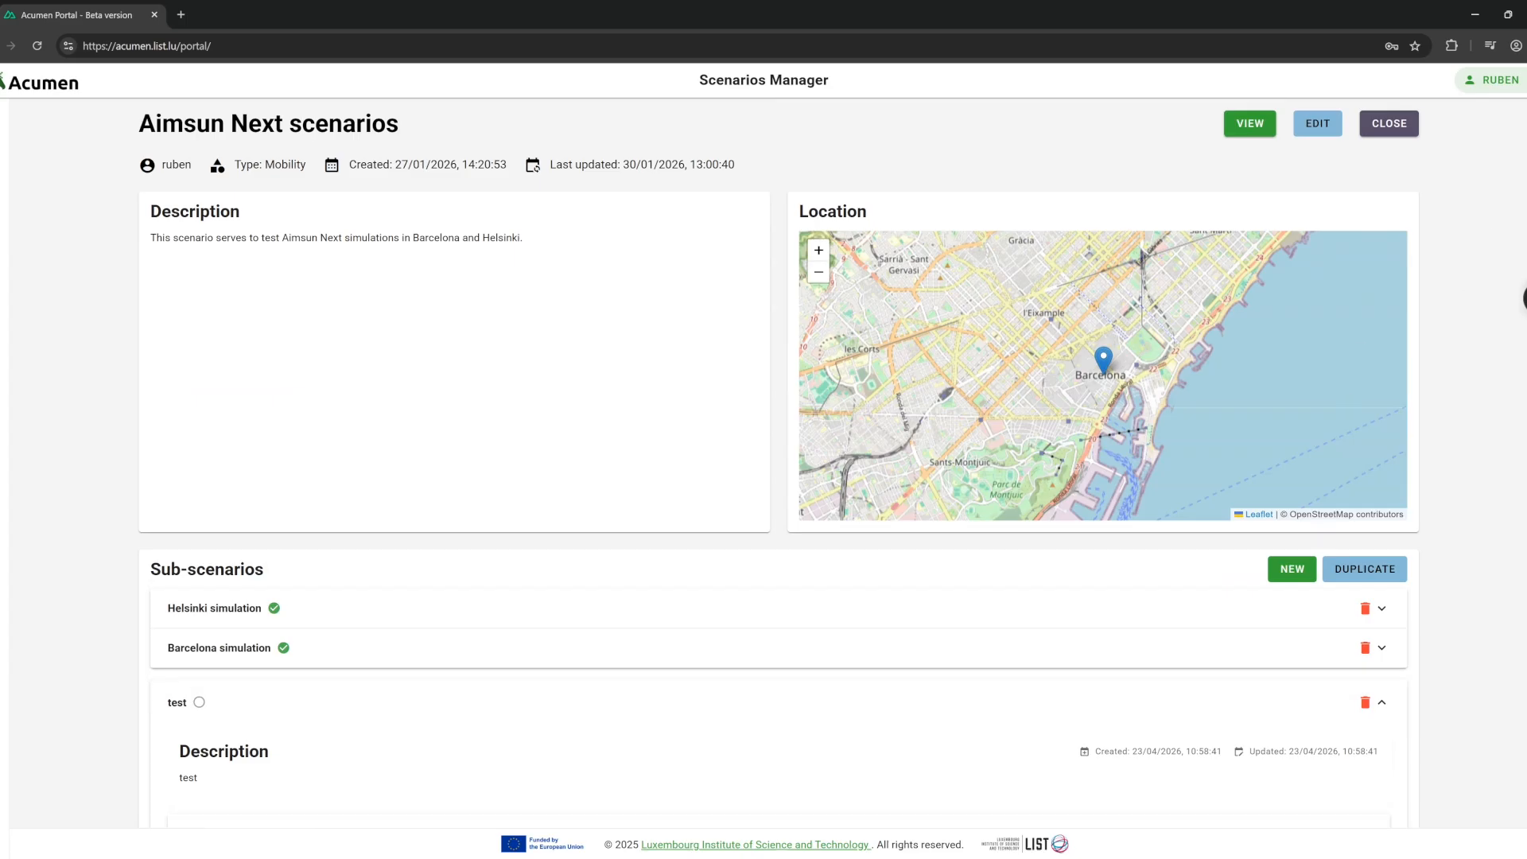
Close the scenario, zoom in on Luxembourg, and open the Bouillon parking forecast.
left_click(1388, 123)
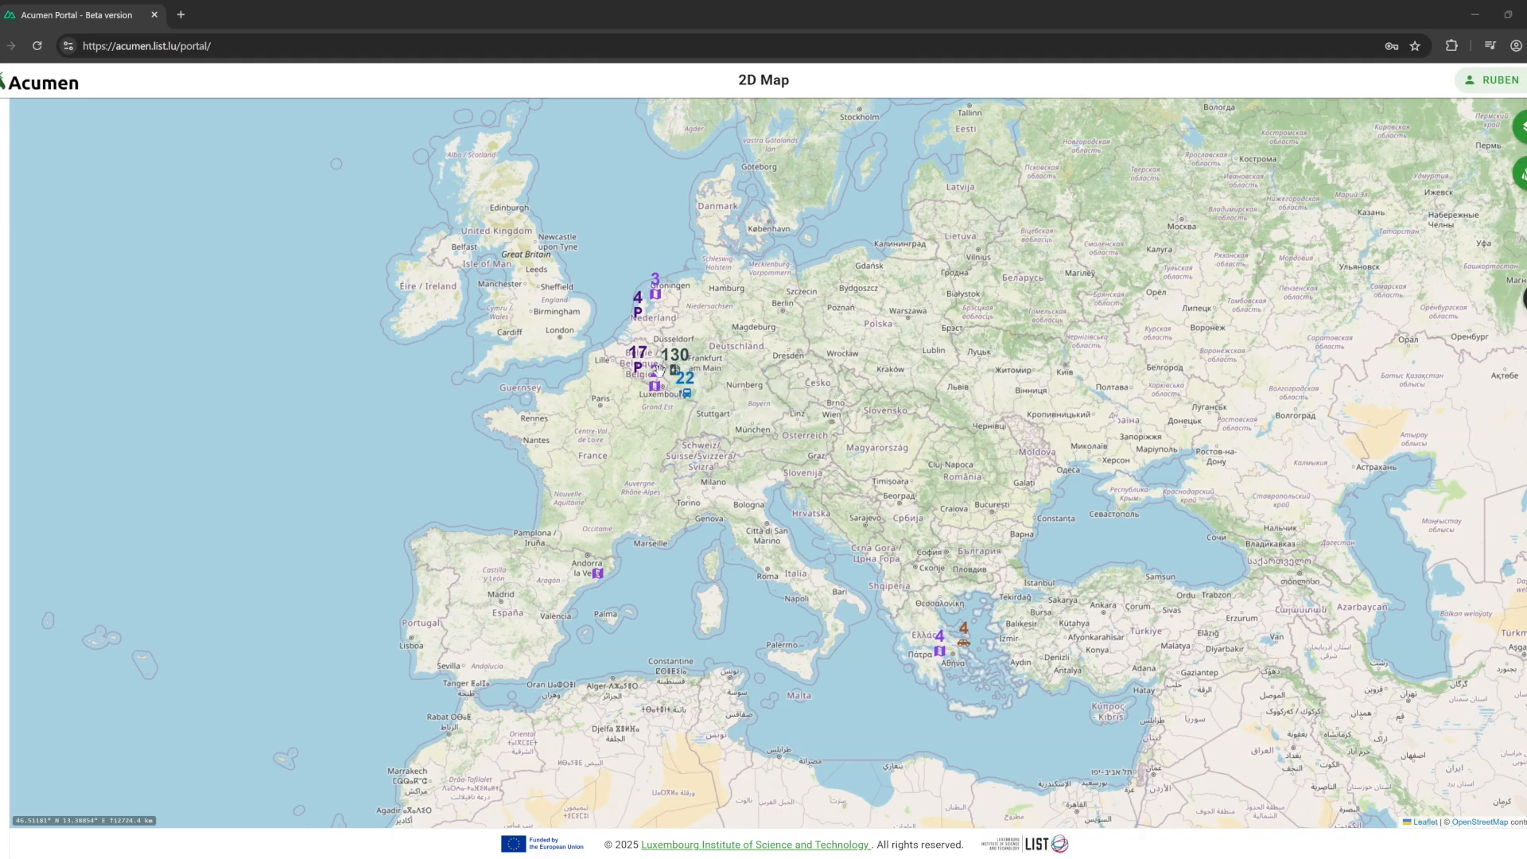
scroll(654, 370, "up", 2)
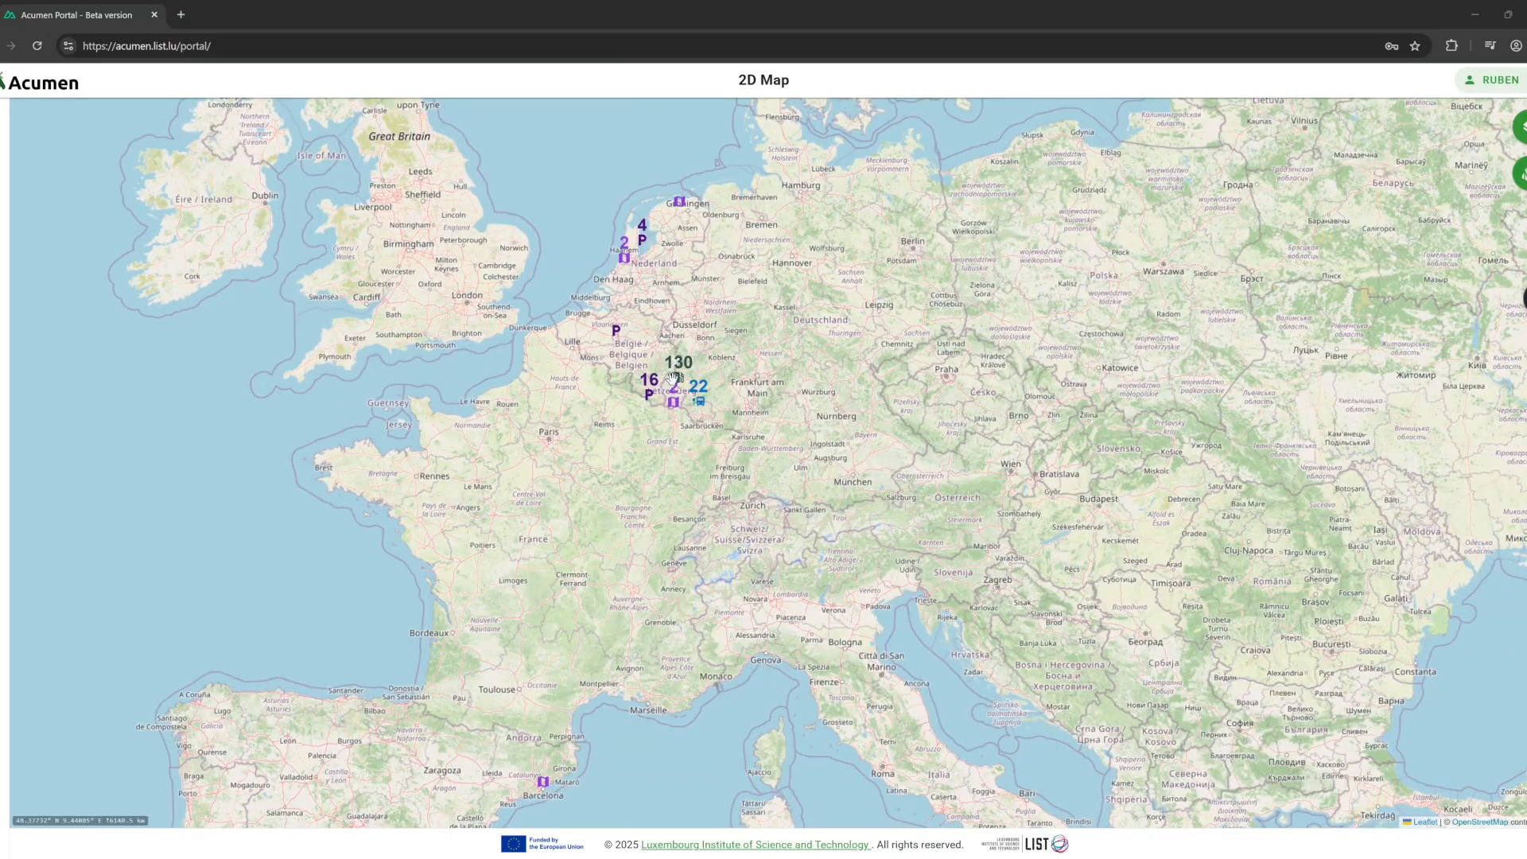
scroll(674, 378, "up", 2)
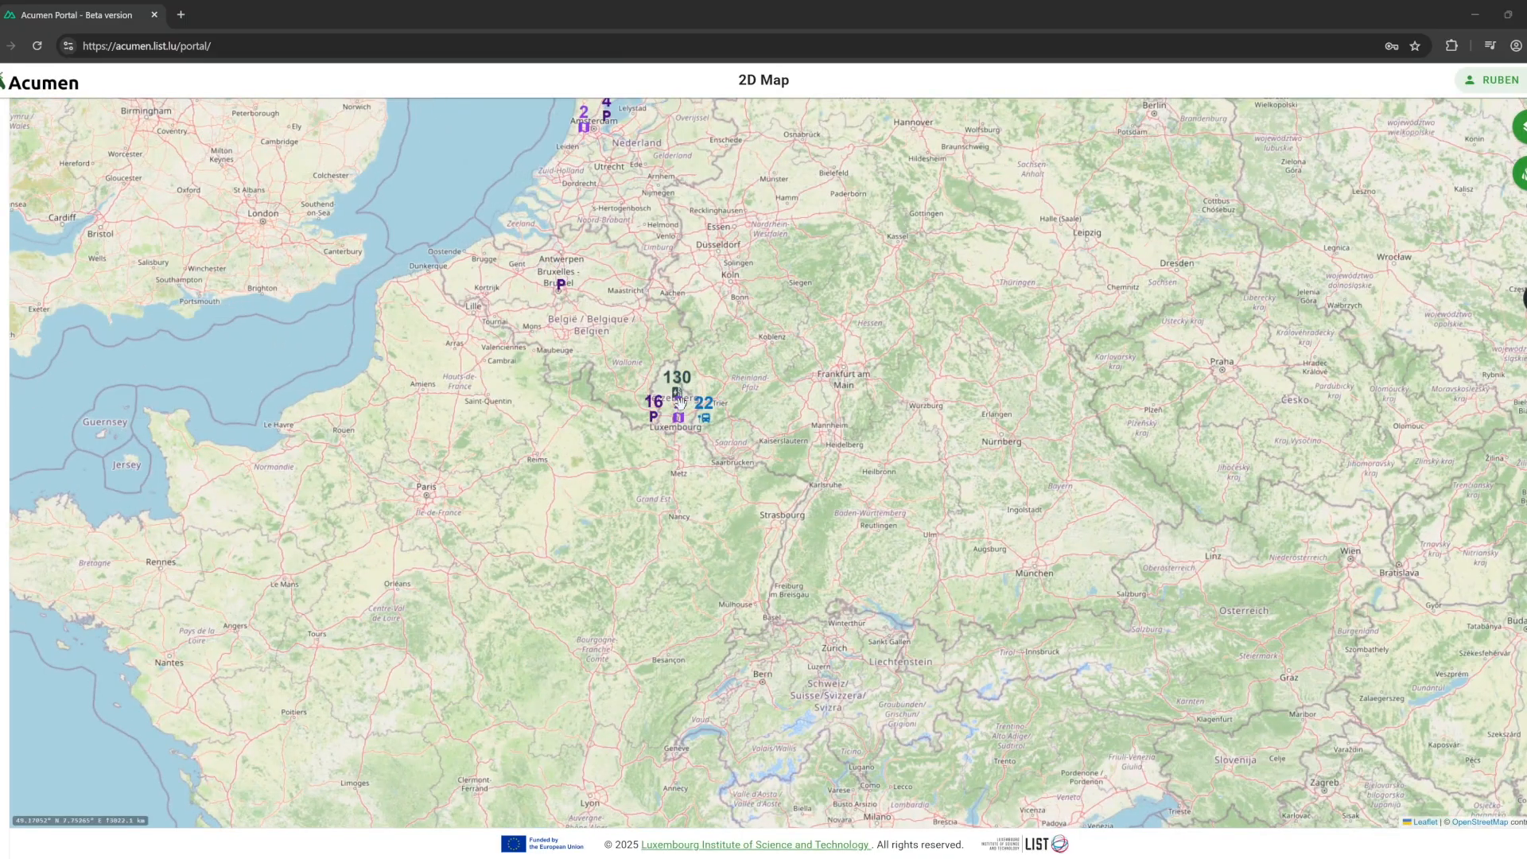
scroll(680, 402, "up", 2)
scroll(660, 420, "up", 3)
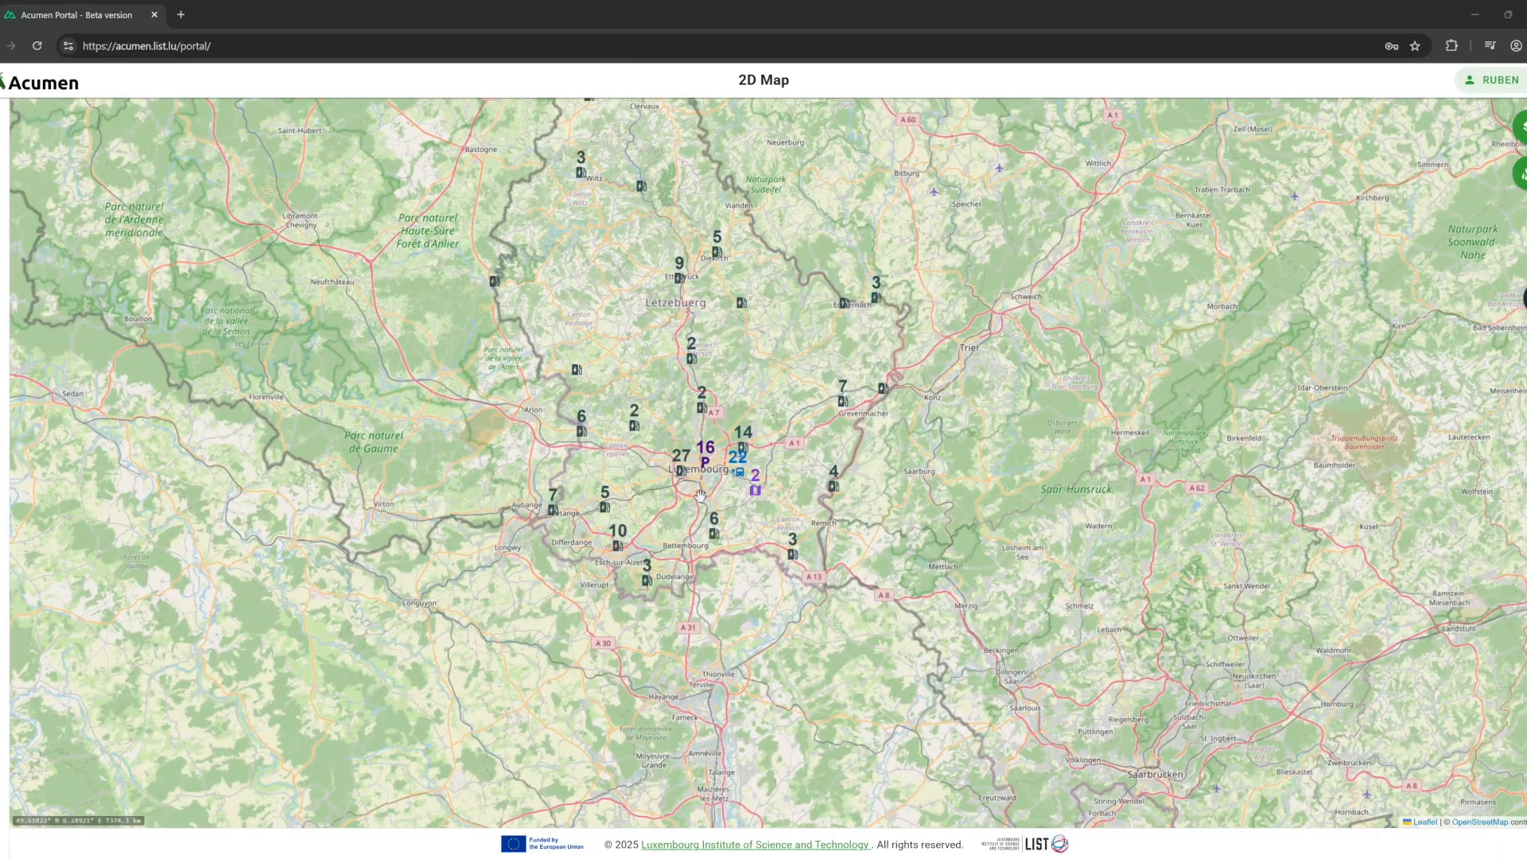
scroll(707, 465, "up", 2)
scroll(716, 459, "up", 2)
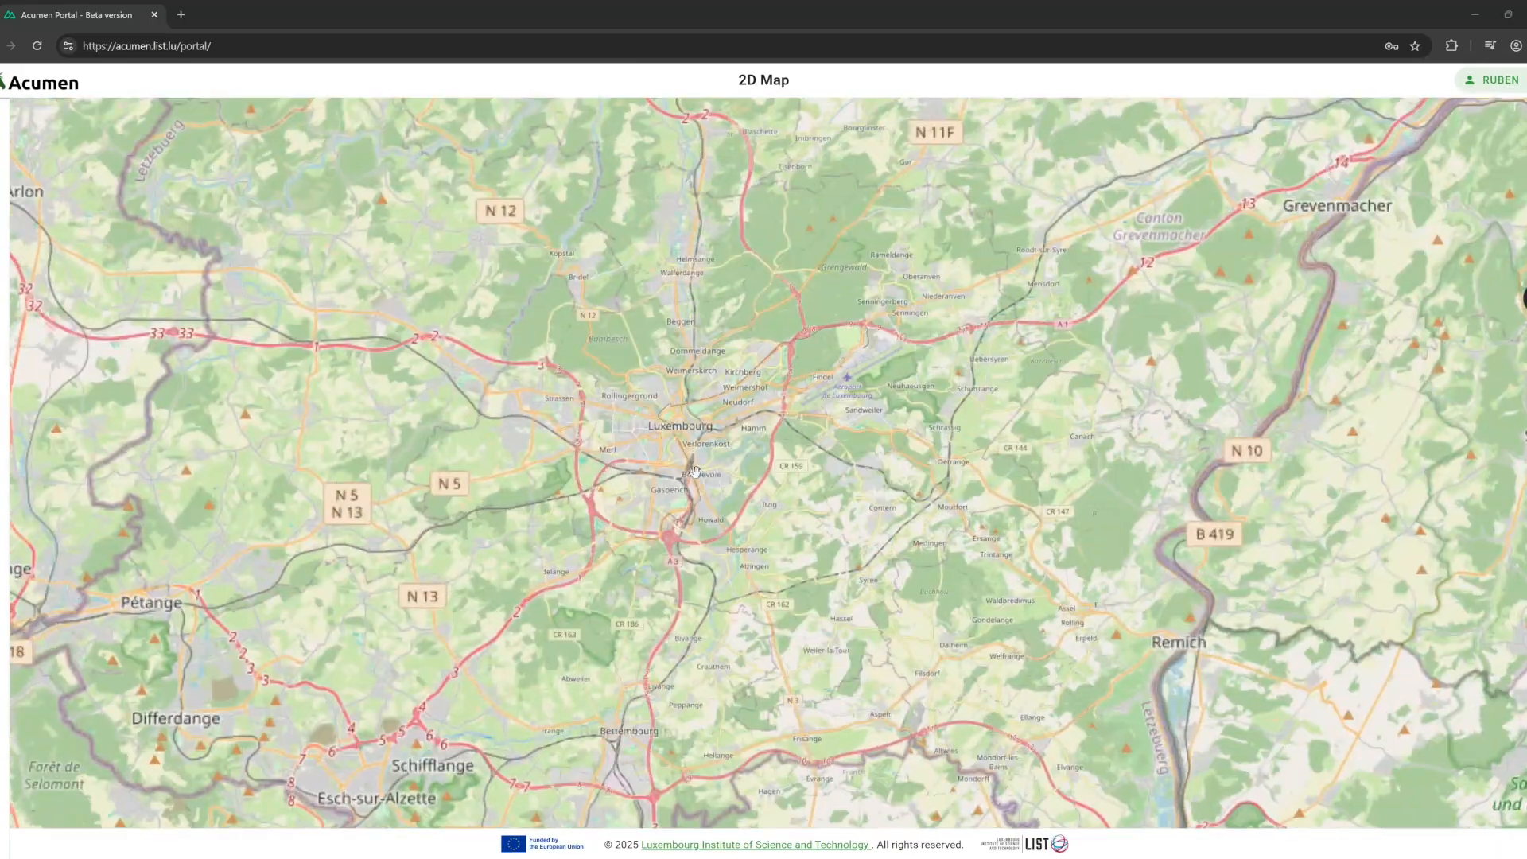
scroll(650, 480, "up", 2)
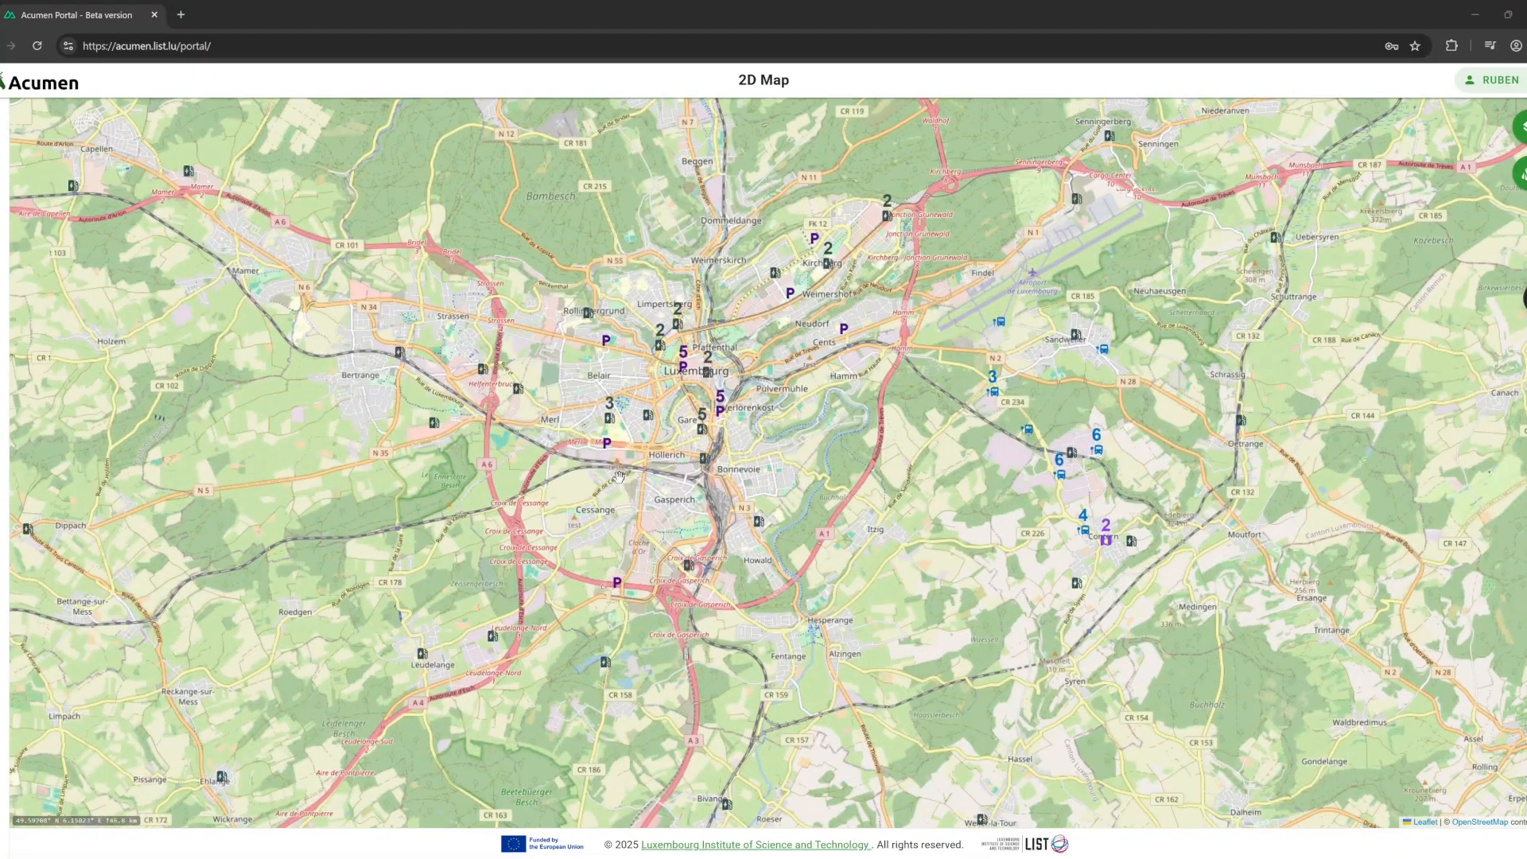
left_click(605, 445)
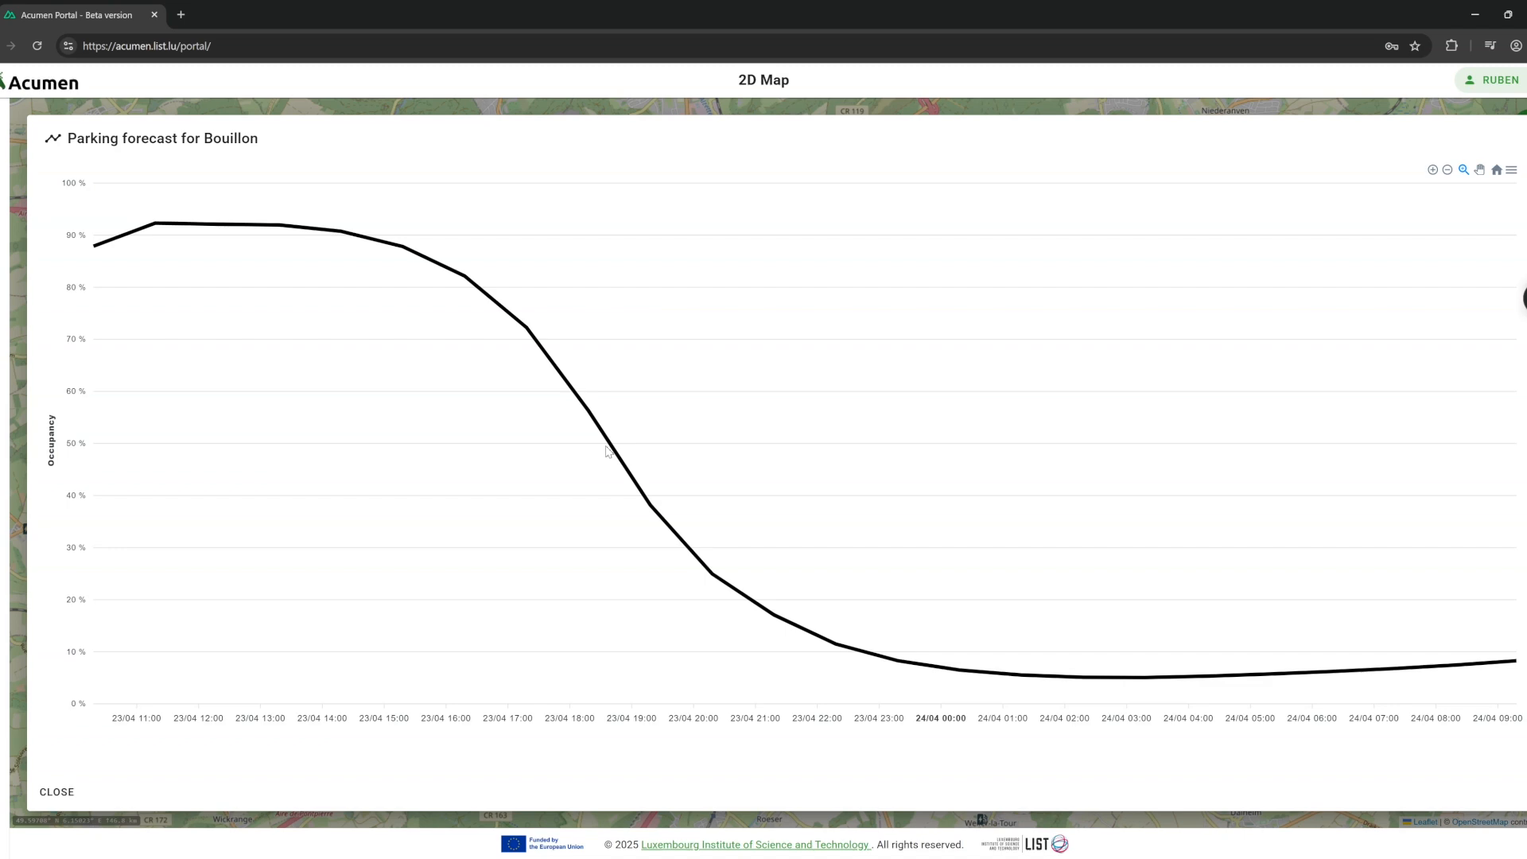
Review the Bouillon parking and Frisange charging station forecasts, then zoom back out.
mouse_move(606, 445)
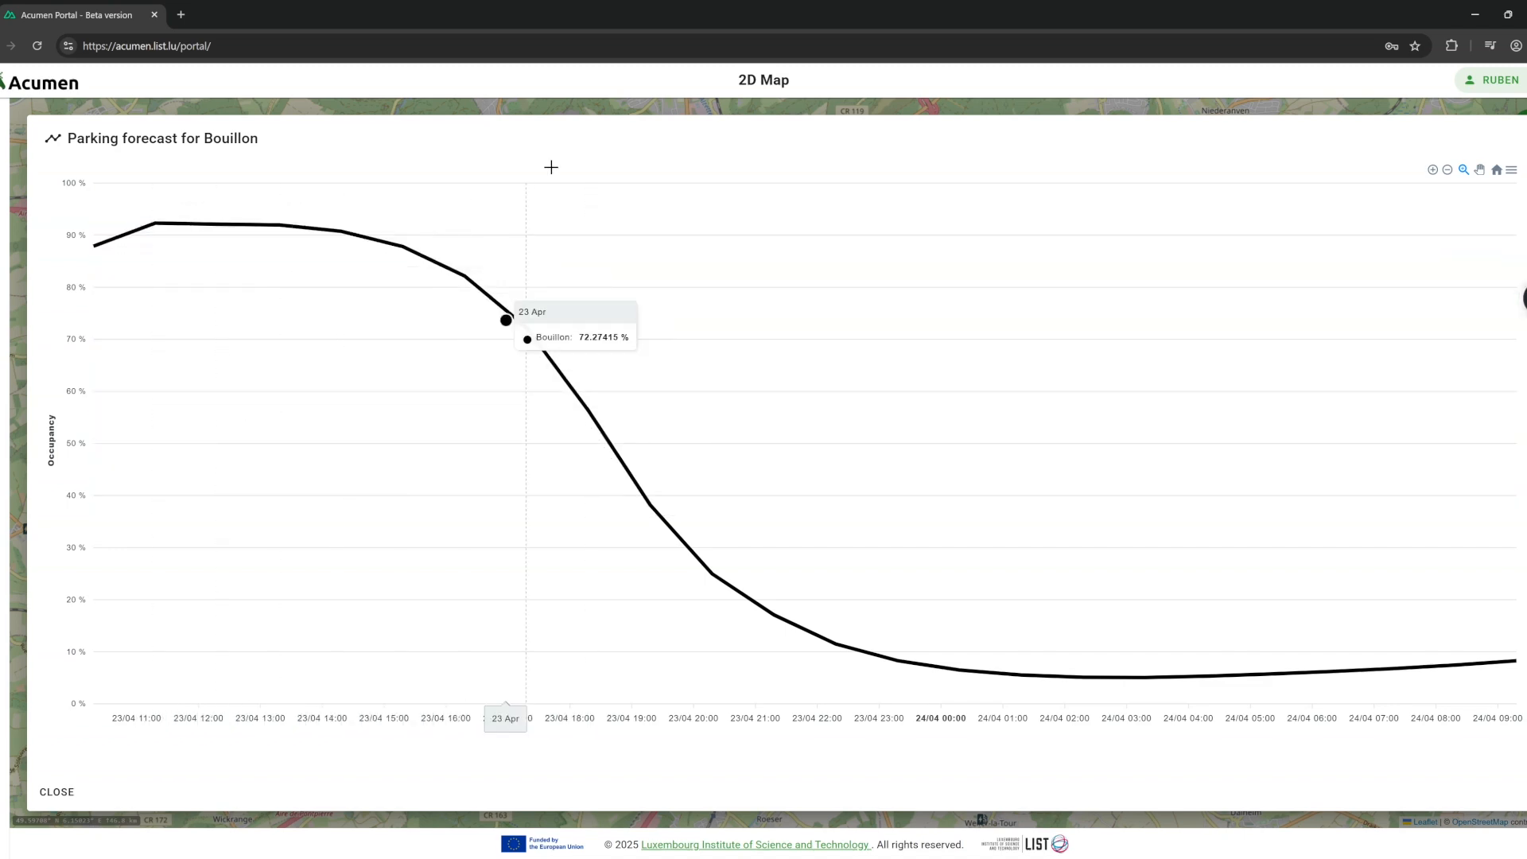
left_click(564, 116)
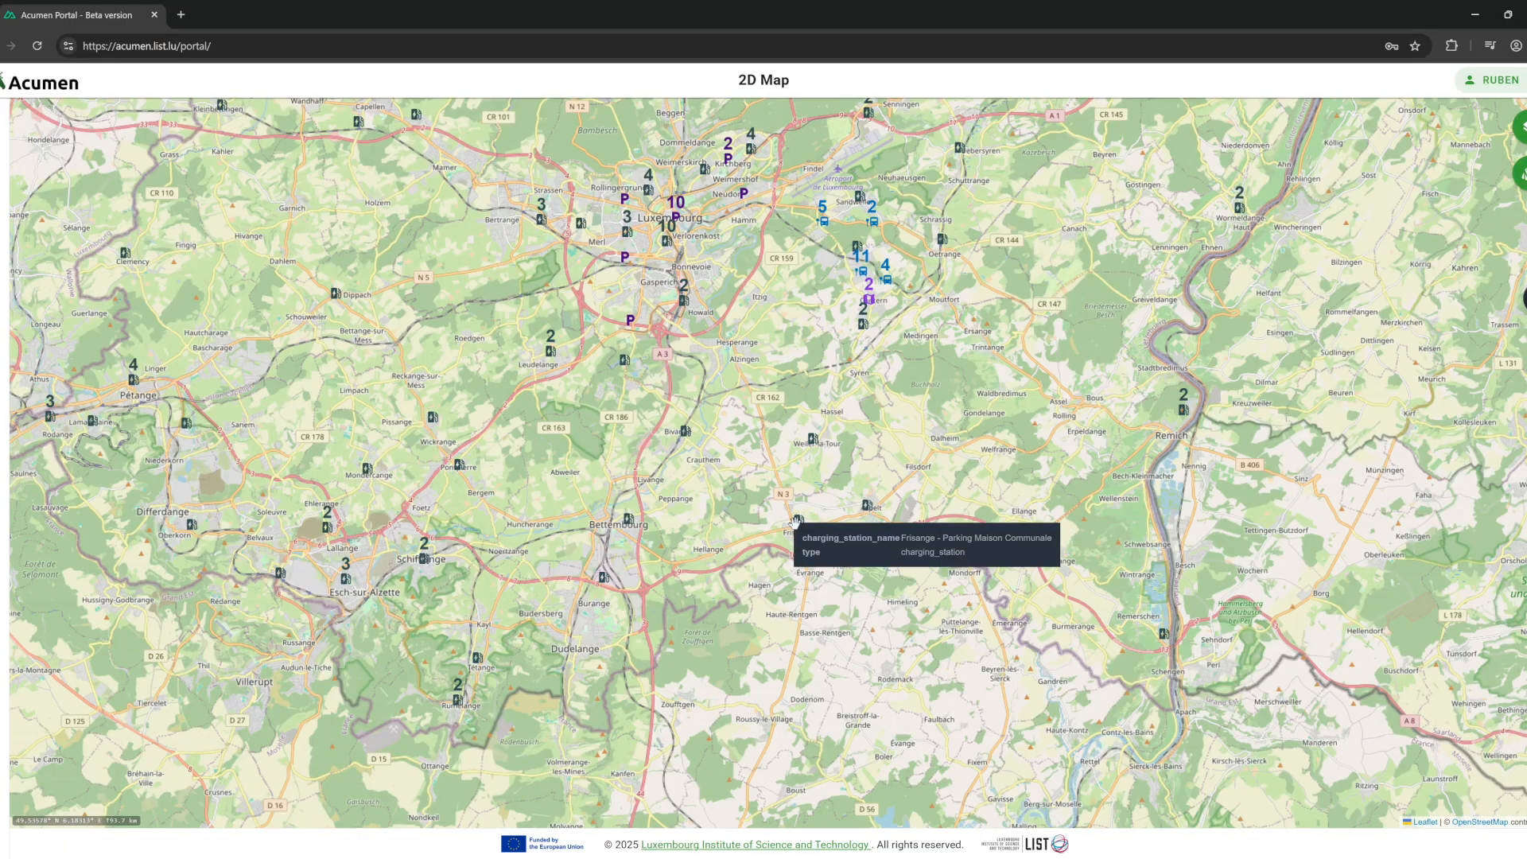
left_click(795, 522)
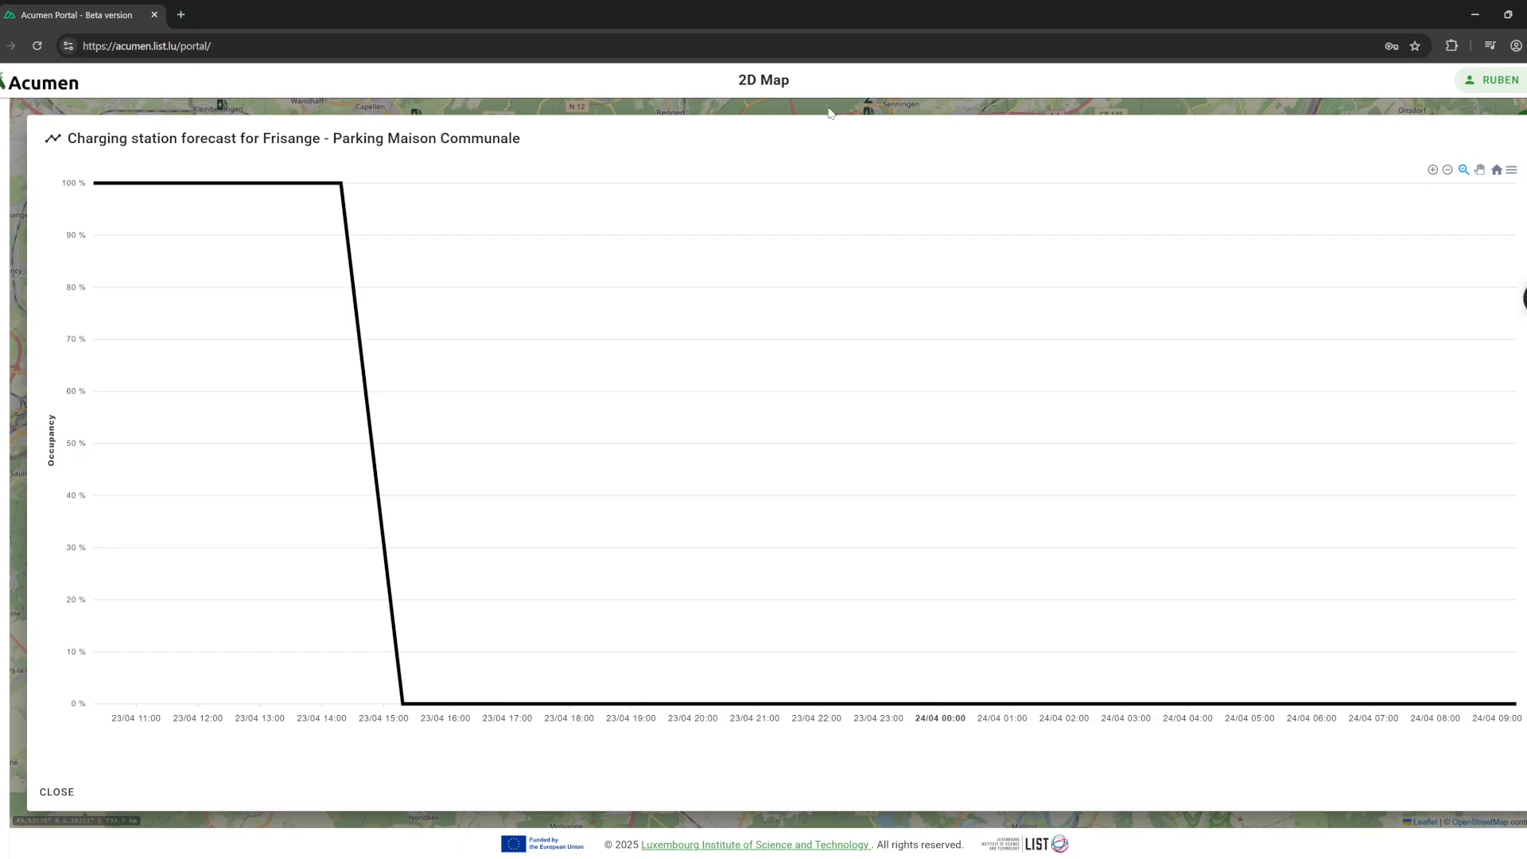
left_click(829, 113)
scroll(761, 430, "down", 3)
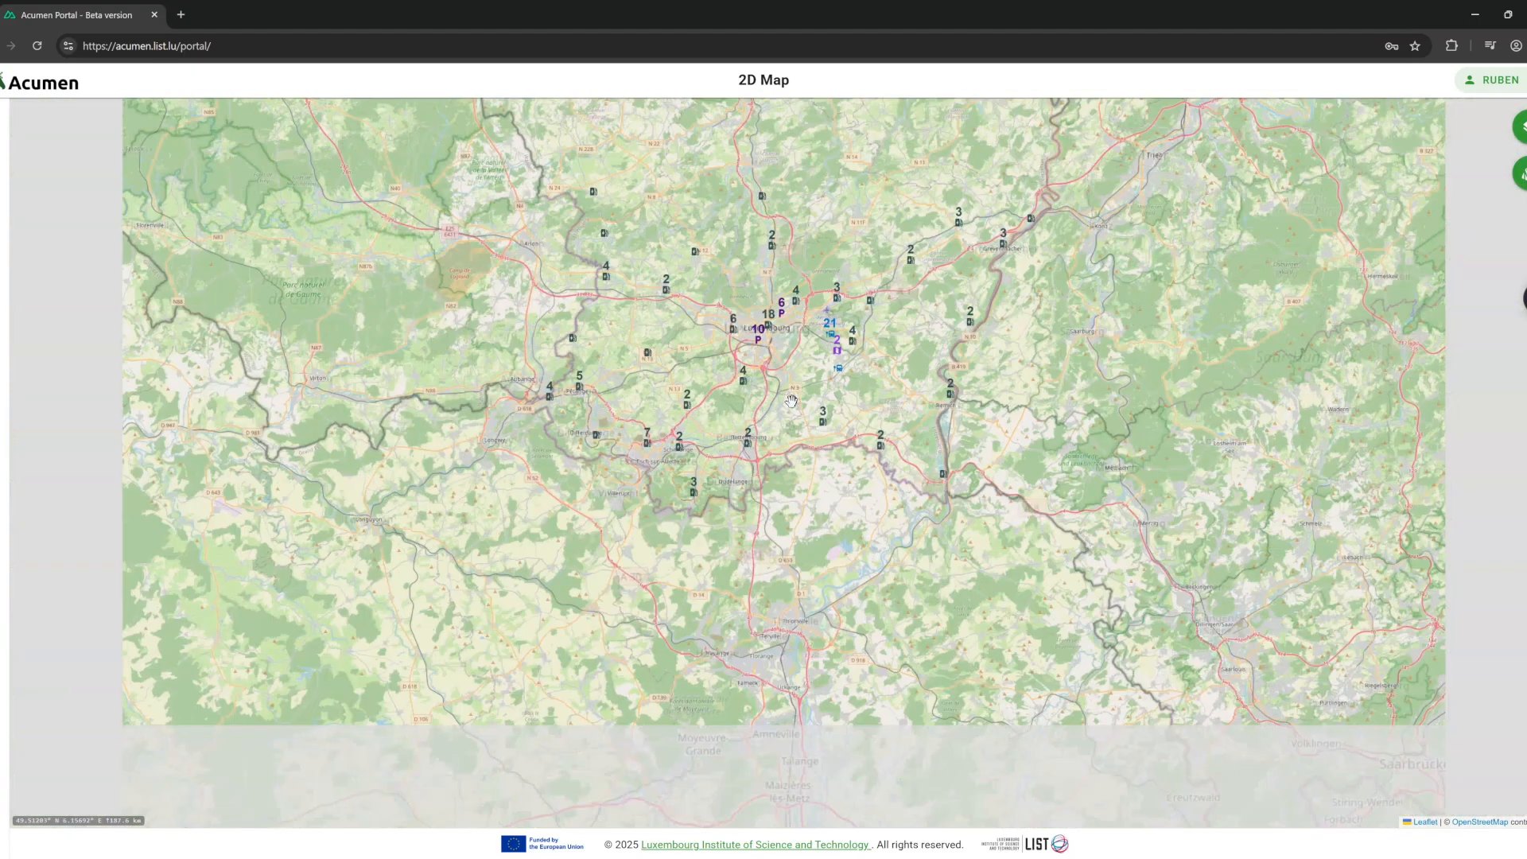
Pan and zoom the map from Luxembourg down to central Athens.
scroll(759, 430, "down", 3)
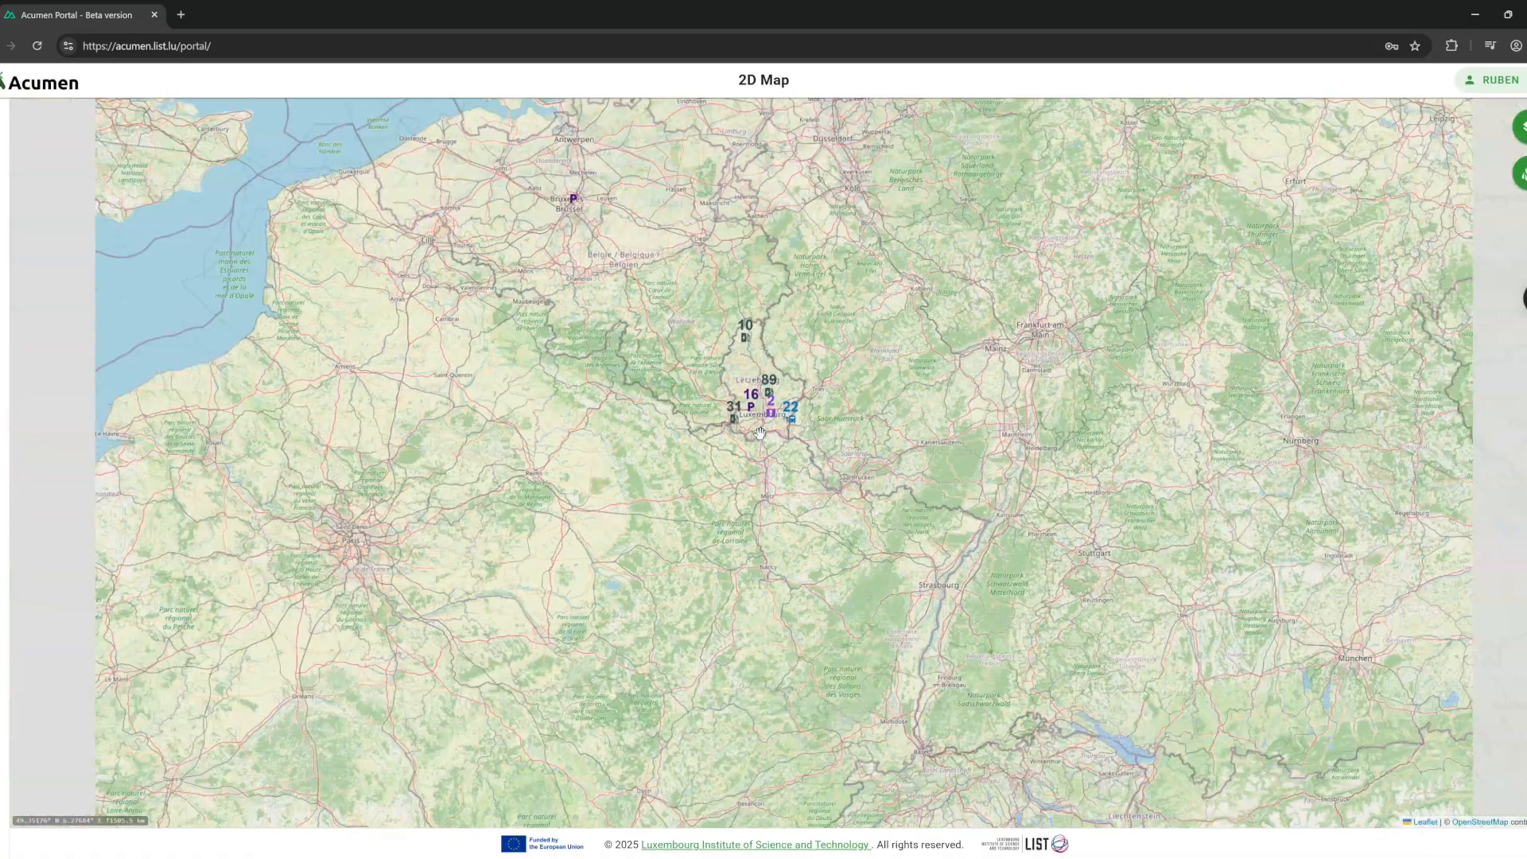
scroll(761, 433, "down", 3)
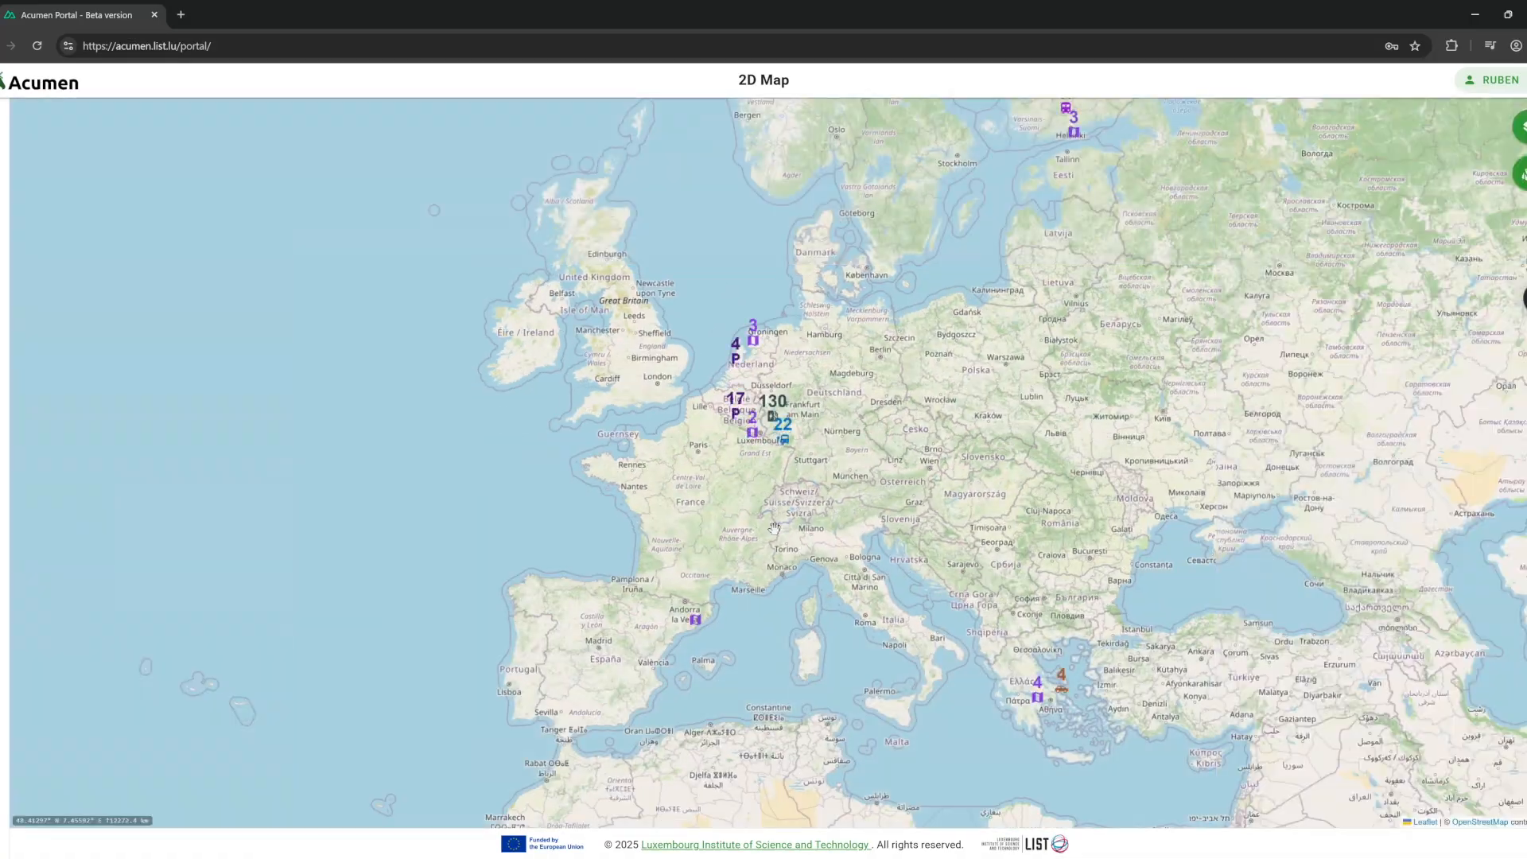
left_click_drag(768, 522, 597, 445)
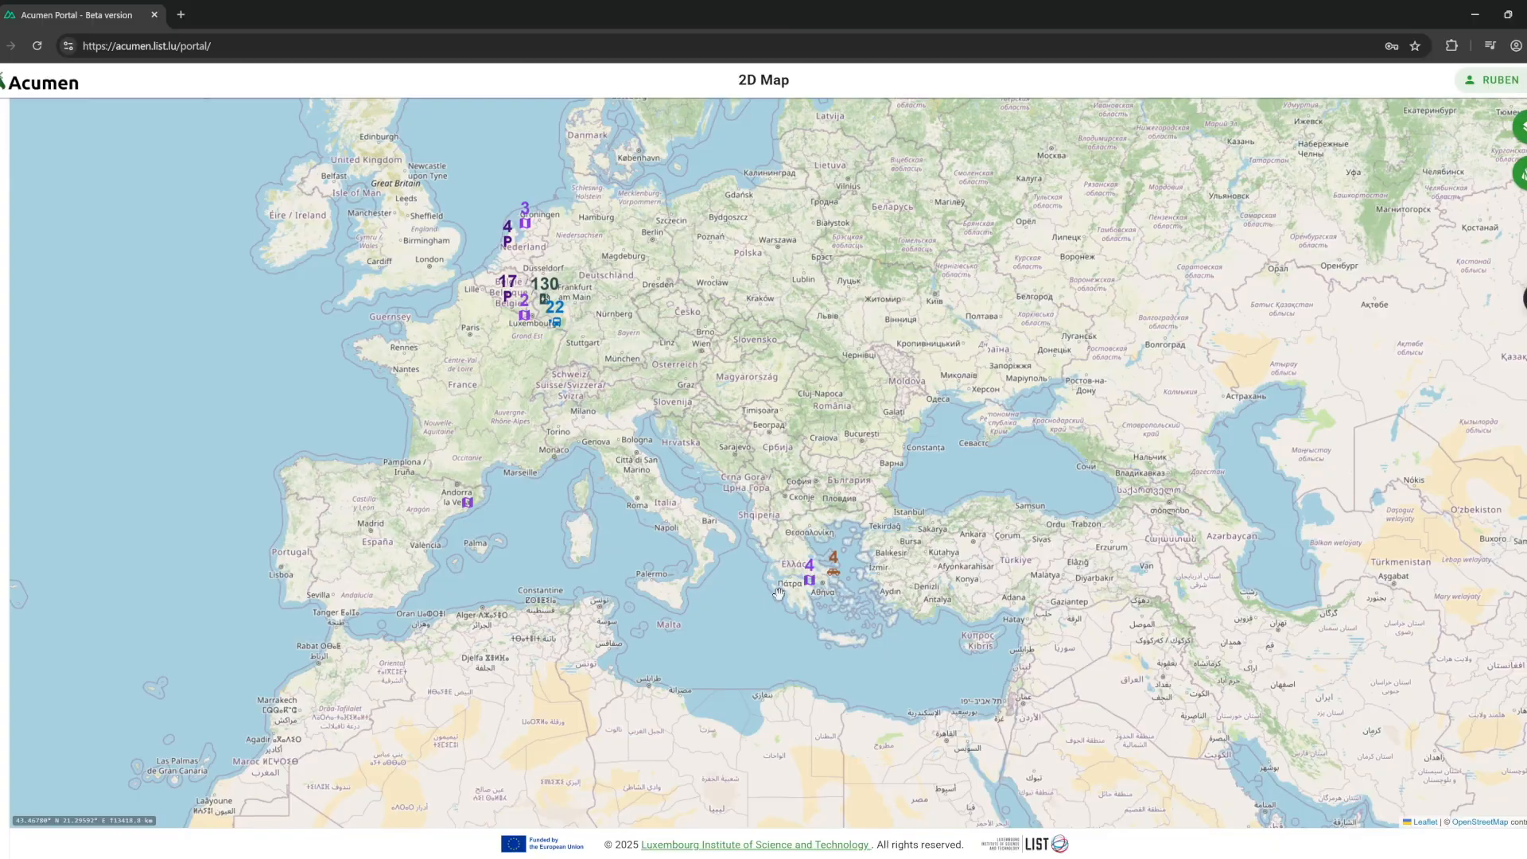
scroll(905, 585, "up", 1)
scroll(905, 585, "up", 1)
scroll(805, 571, "up", 1)
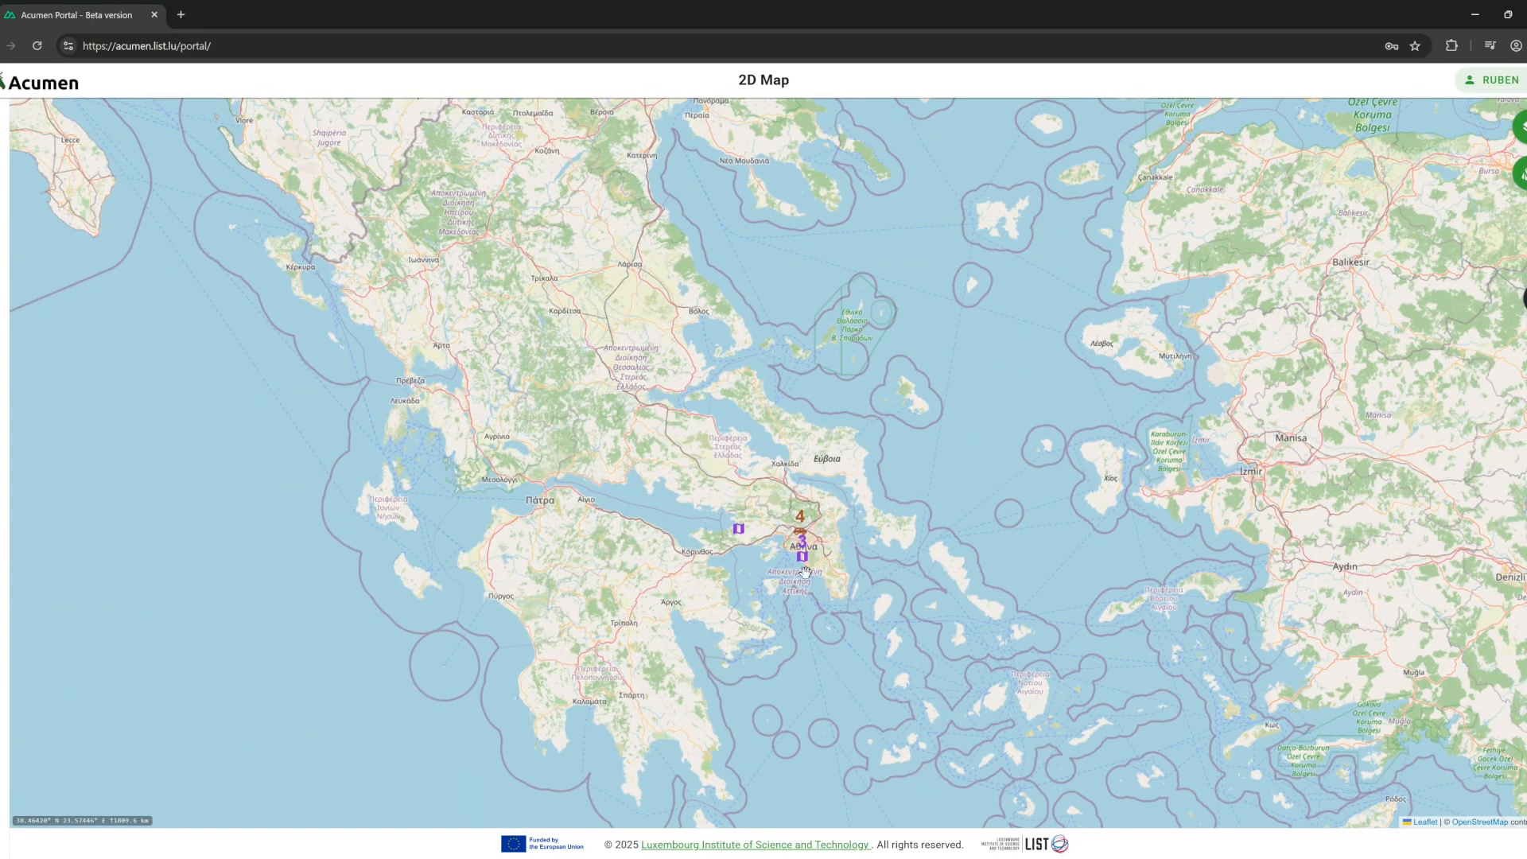
scroll(805, 571, "up", 2)
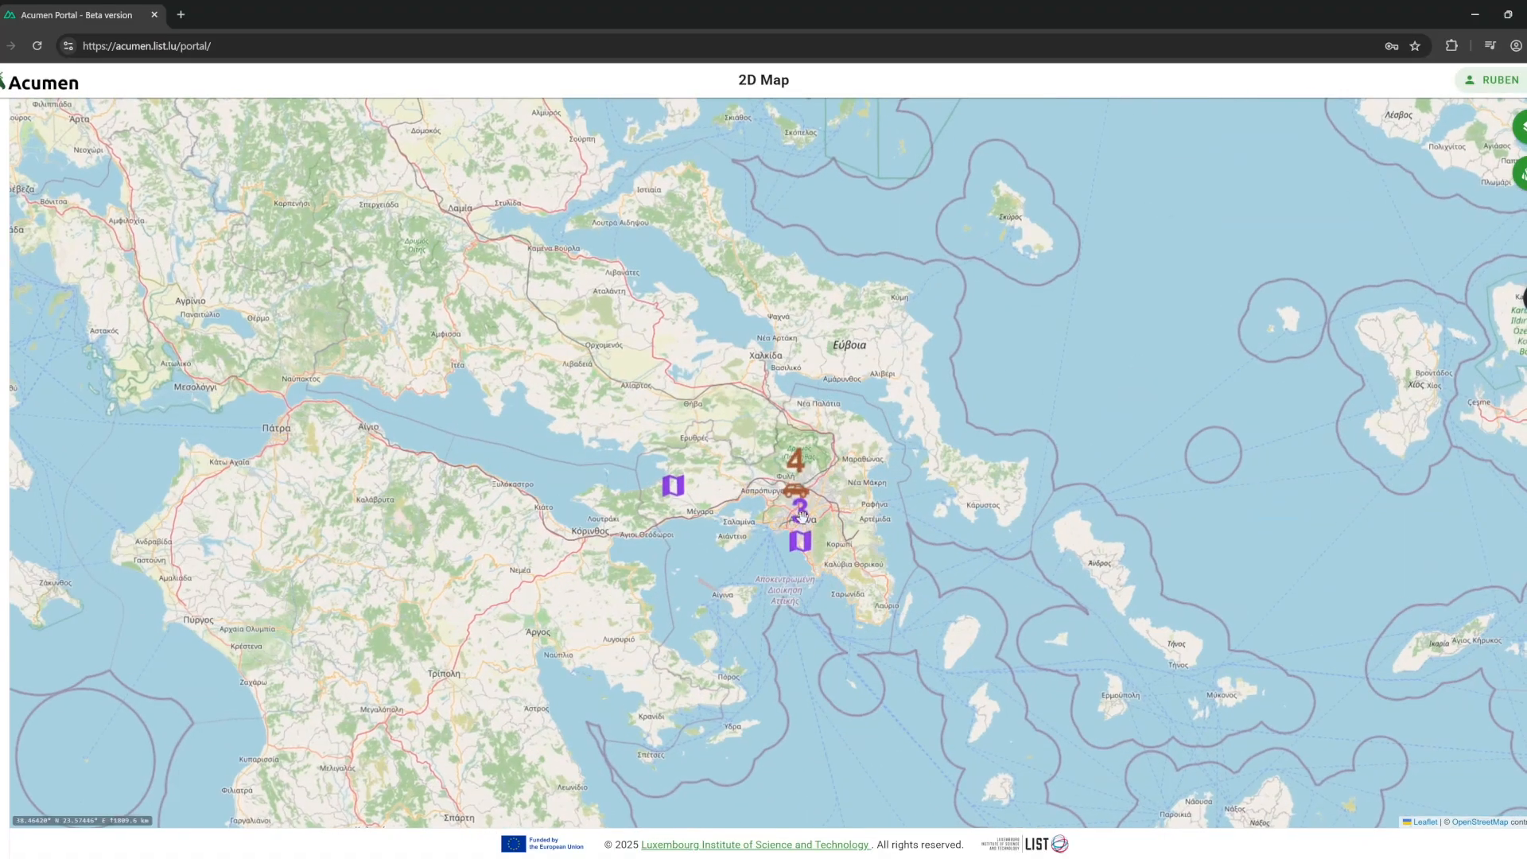
scroll(804, 539, "up", 3)
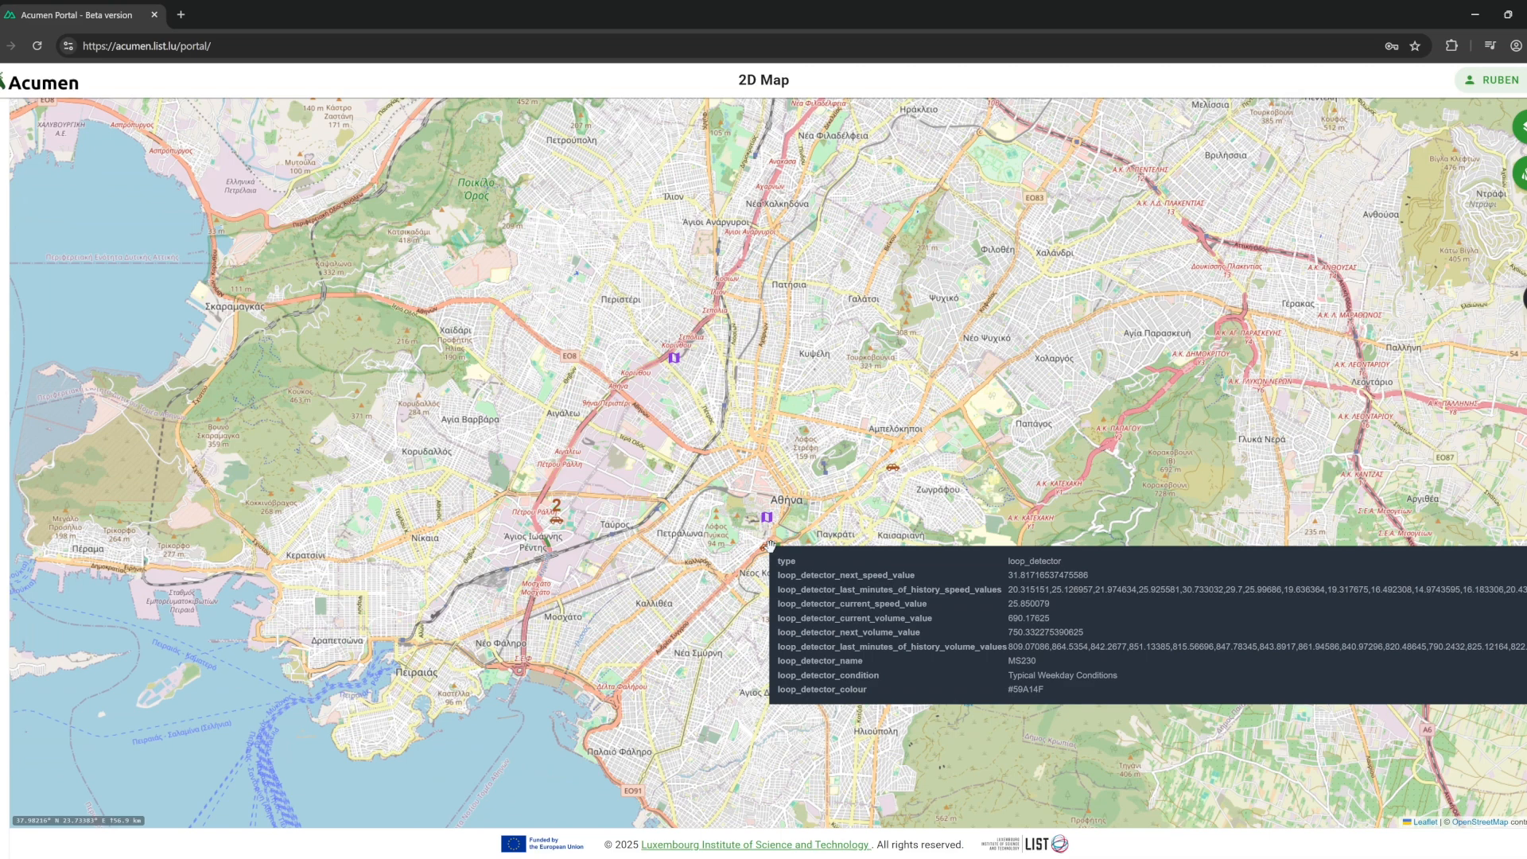
Open loop detector MS230's speed and volume charts, scroll through them, and close them.
left_click(770, 544)
scroll(981, 323, "down", 1)
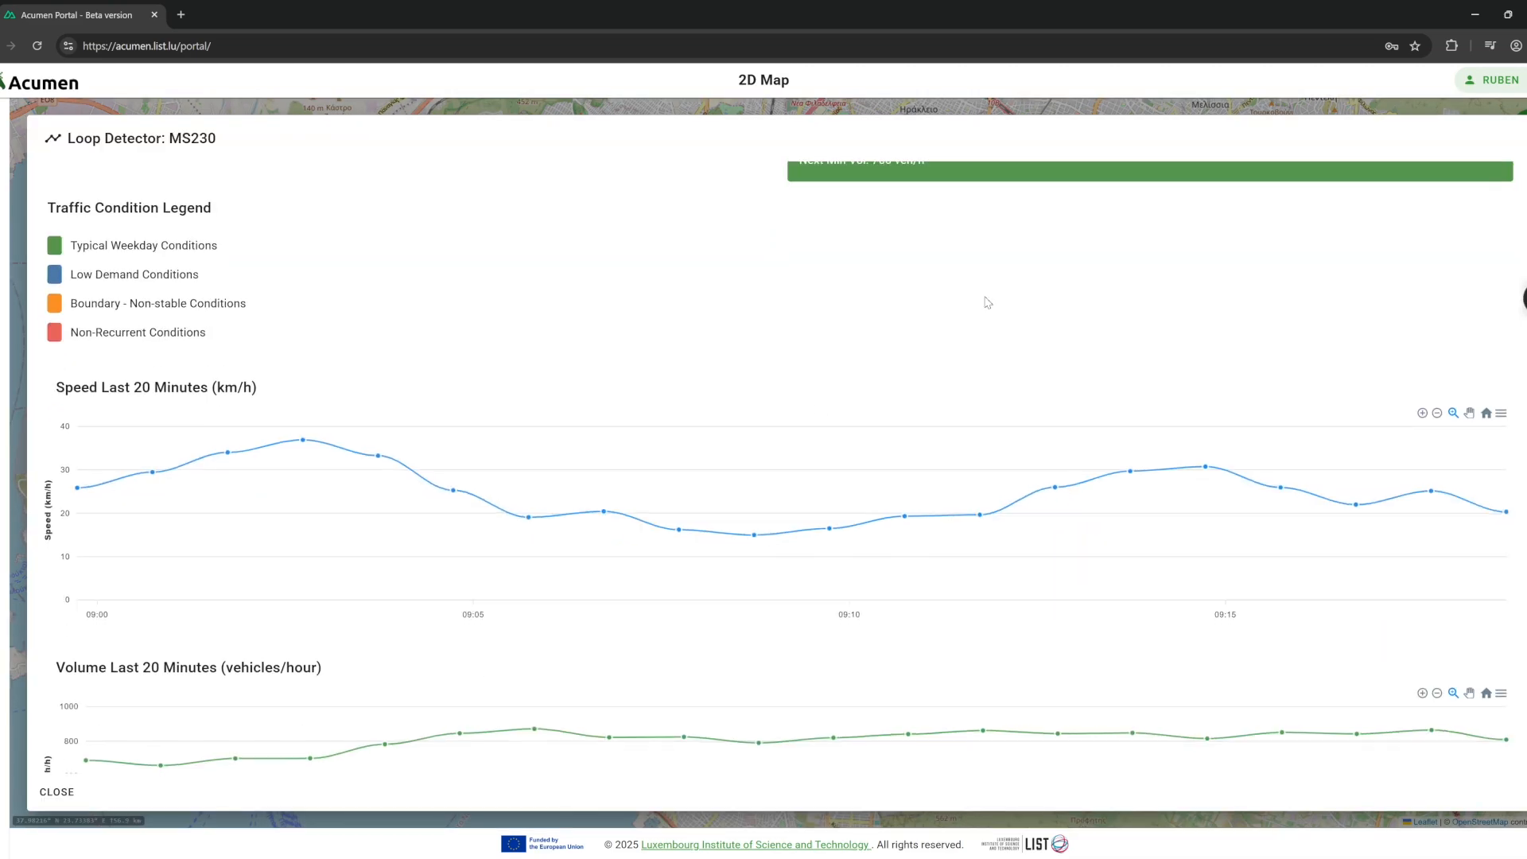
scroll(983, 324, "down", 2)
scroll(1006, 210, "up", 3)
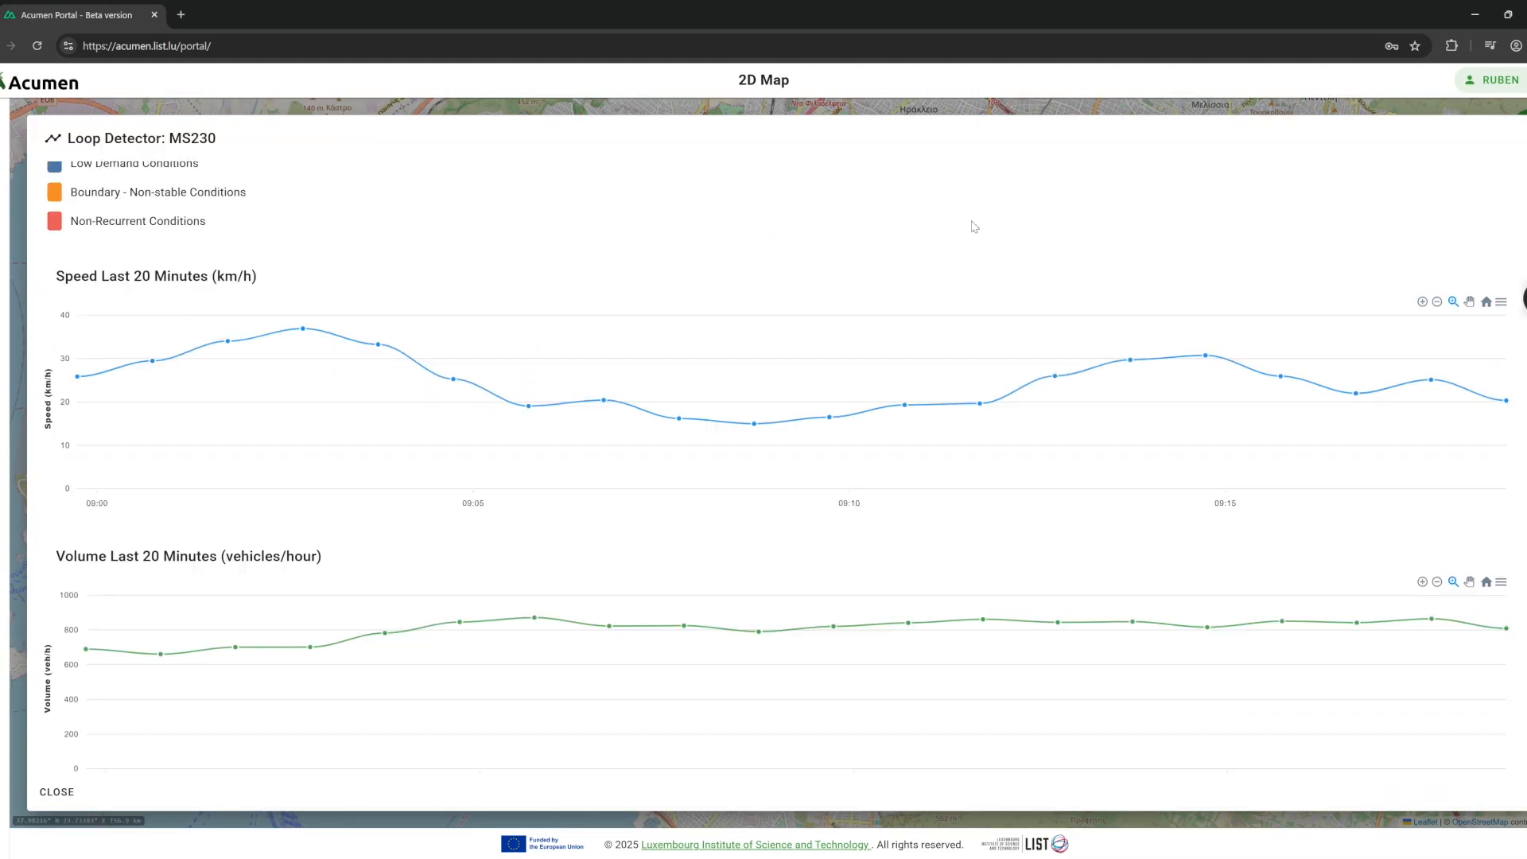
left_click(565, 112)
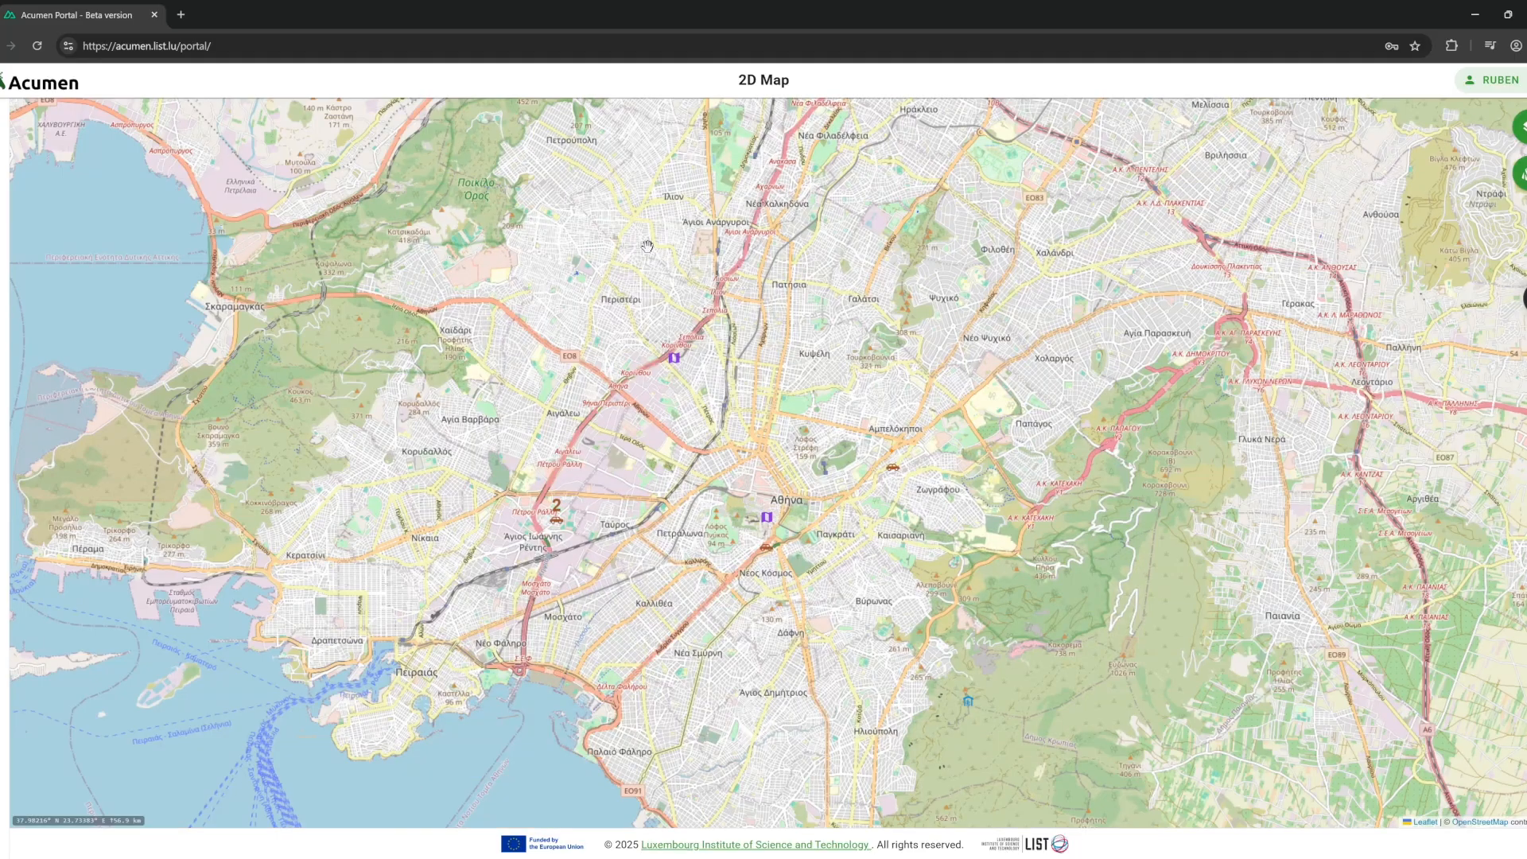
Pan the map back to Luxembourg and expand the Zones group in the Layers panel.
scroll(684, 250, "down", 5)
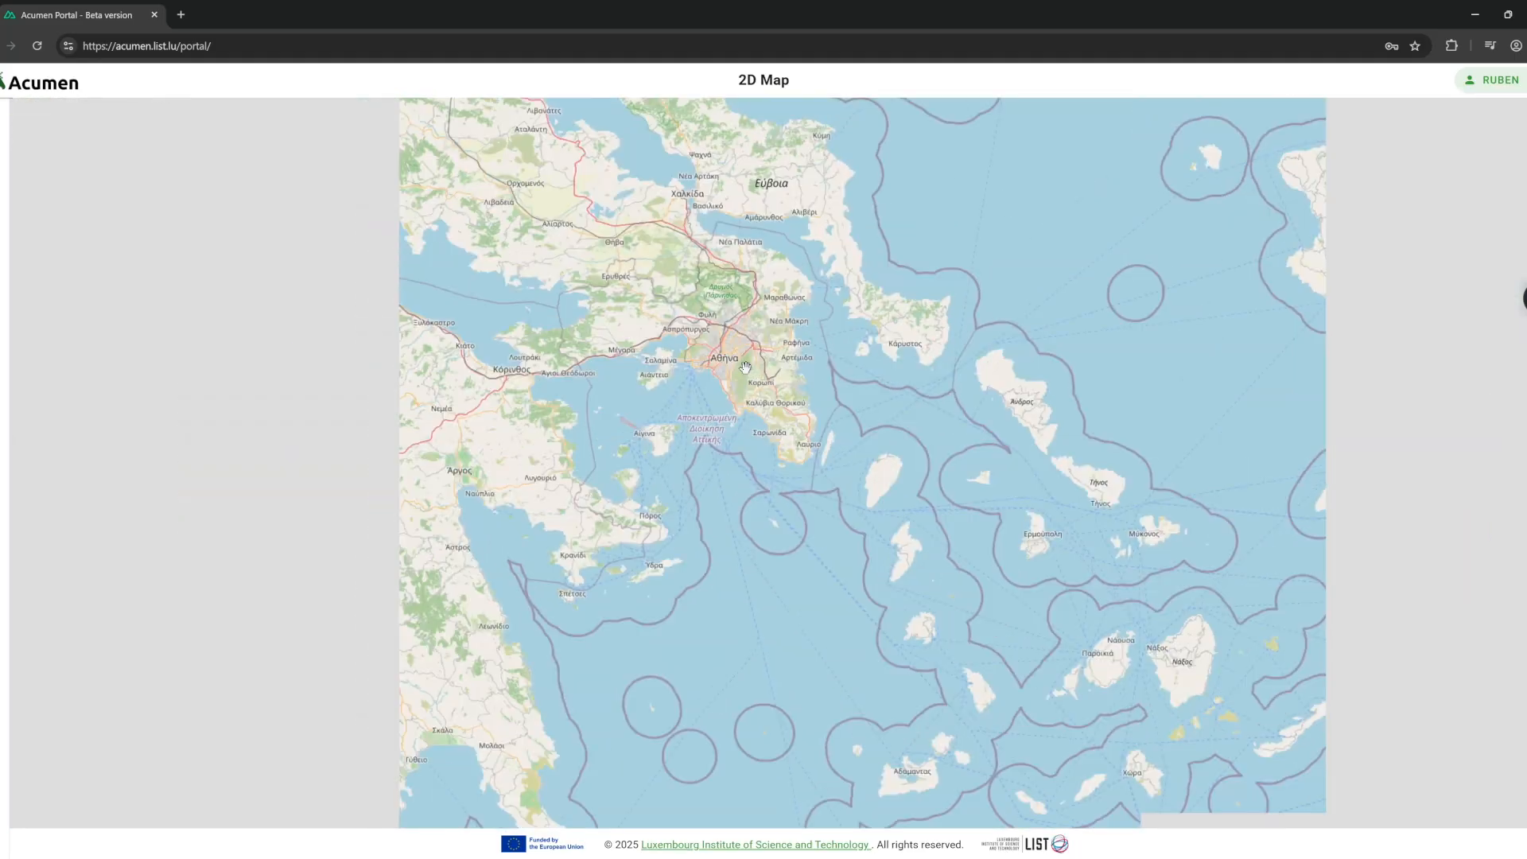
scroll(963, 522, "down", 3)
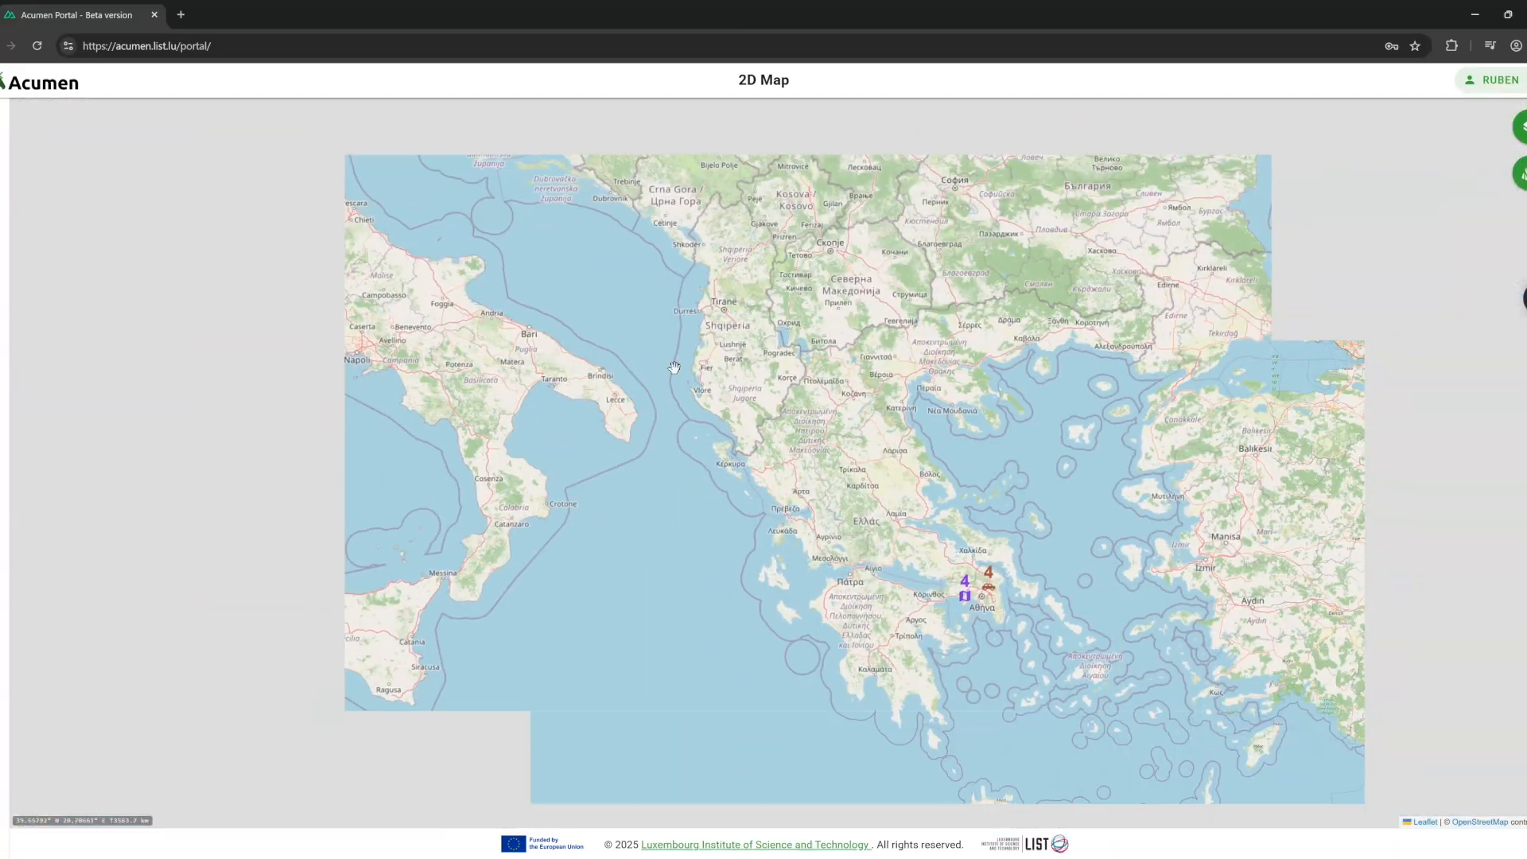
left_click_drag(674, 367, 938, 603)
scroll(939, 603, "down", 1)
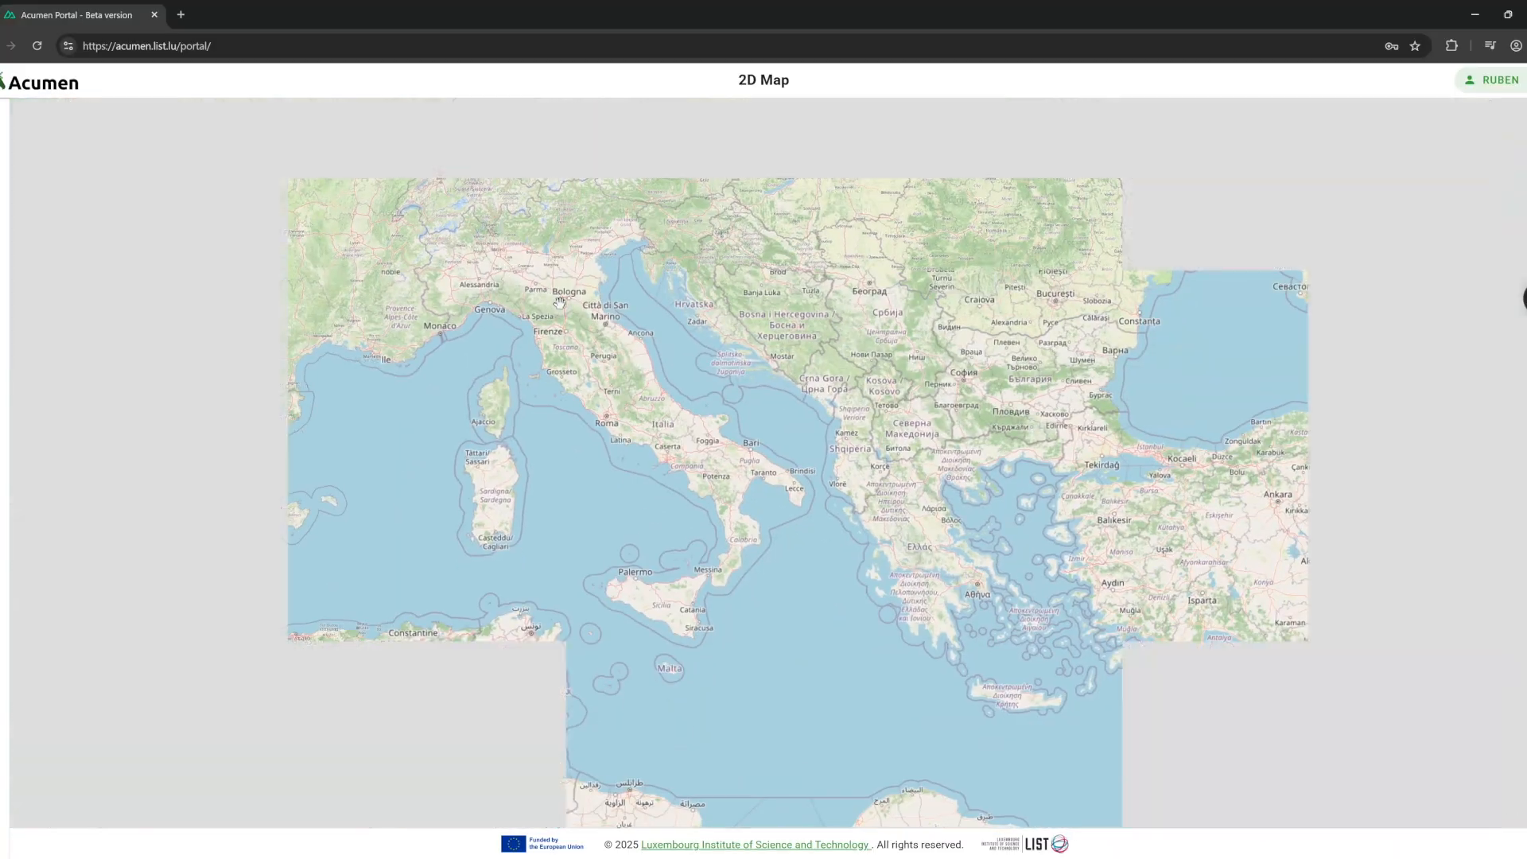
scroll(783, 328, "up", 3)
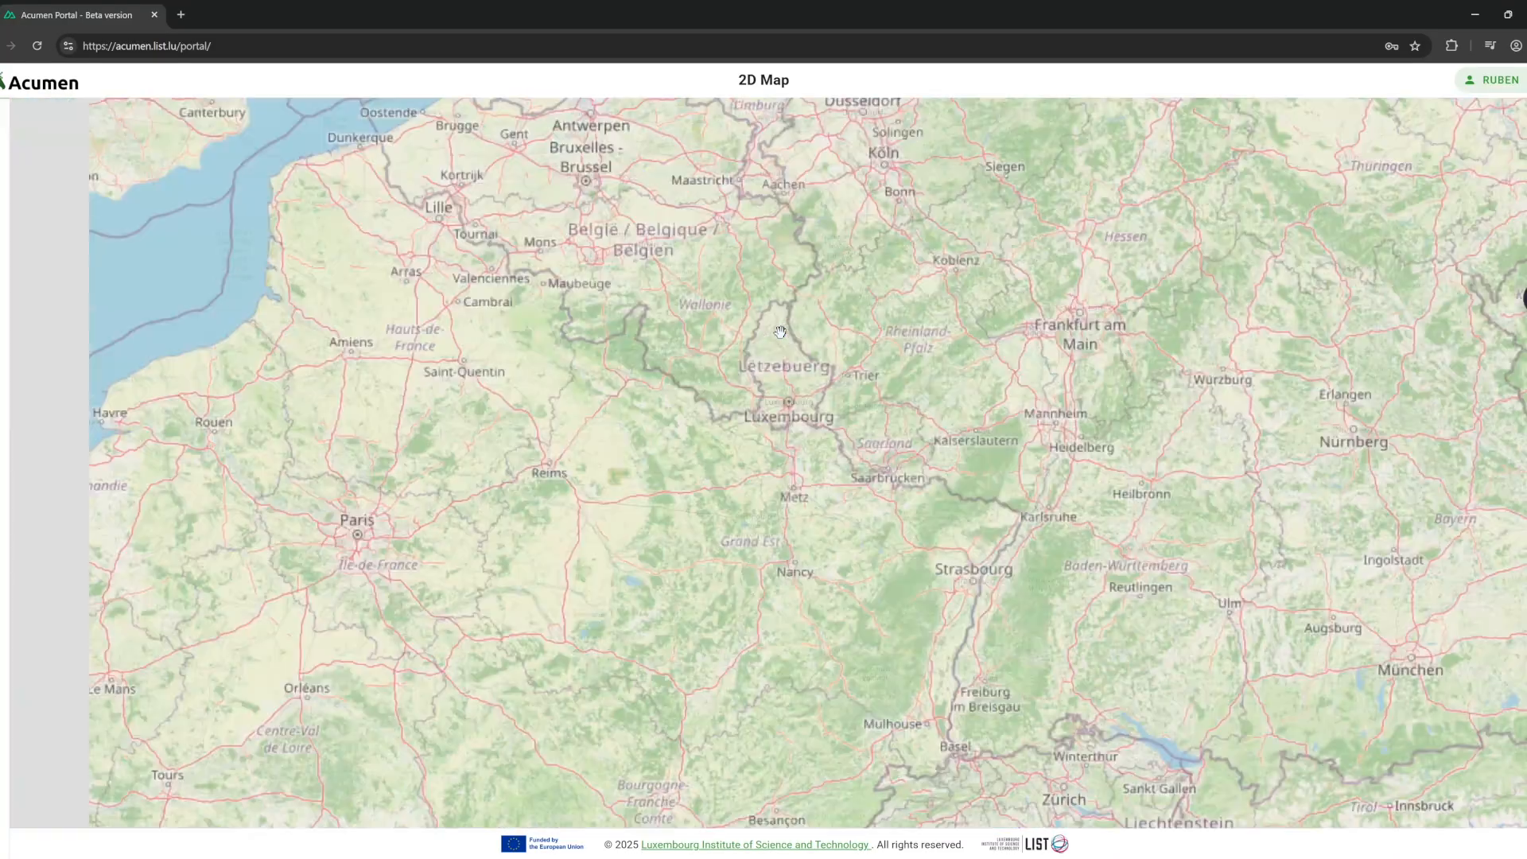
left_click(1519, 127)
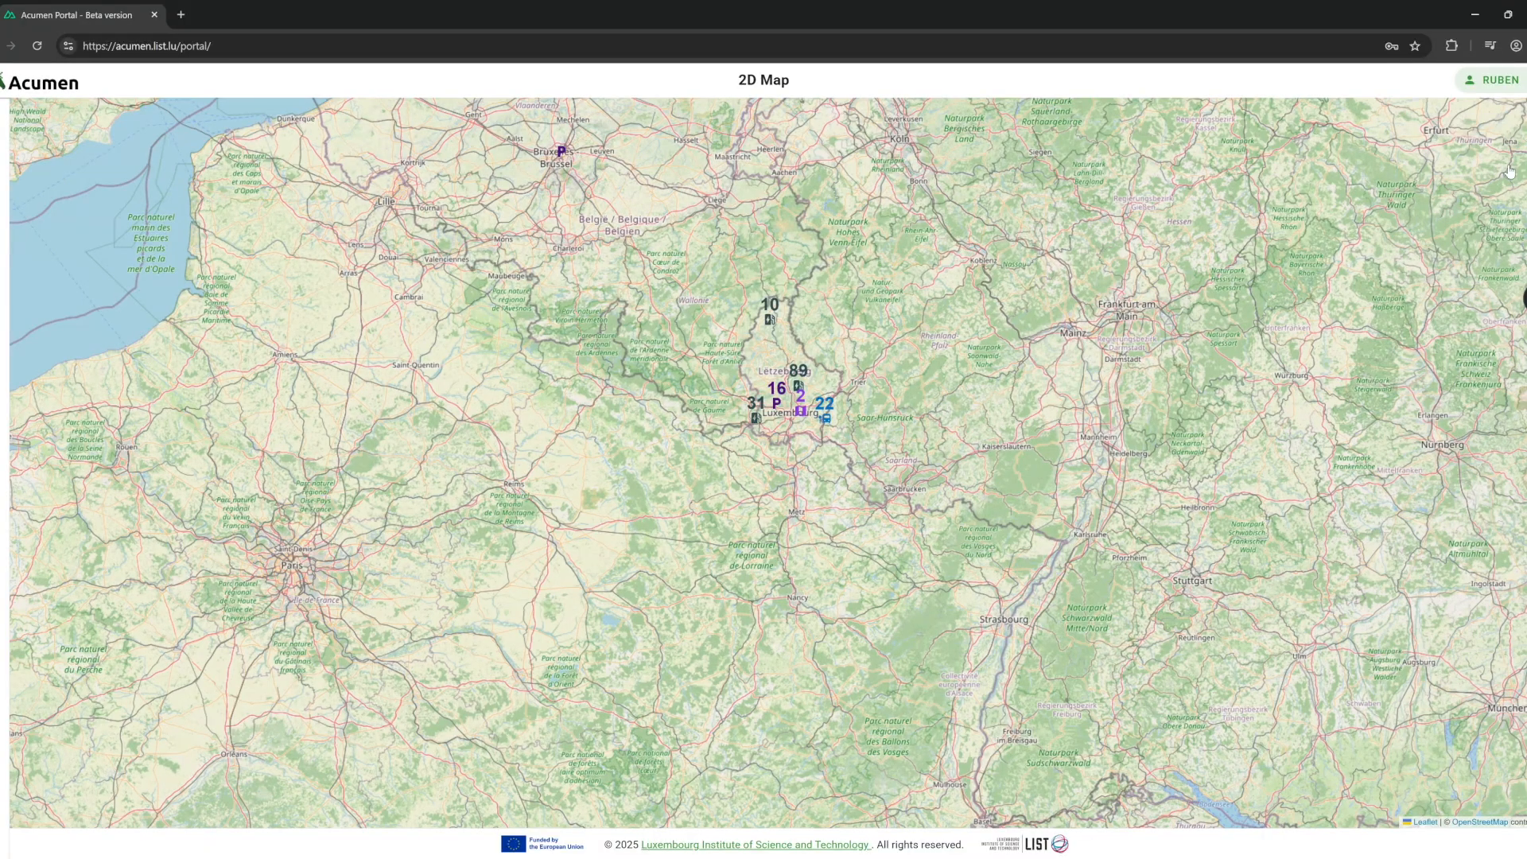
left_click(1379, 439)
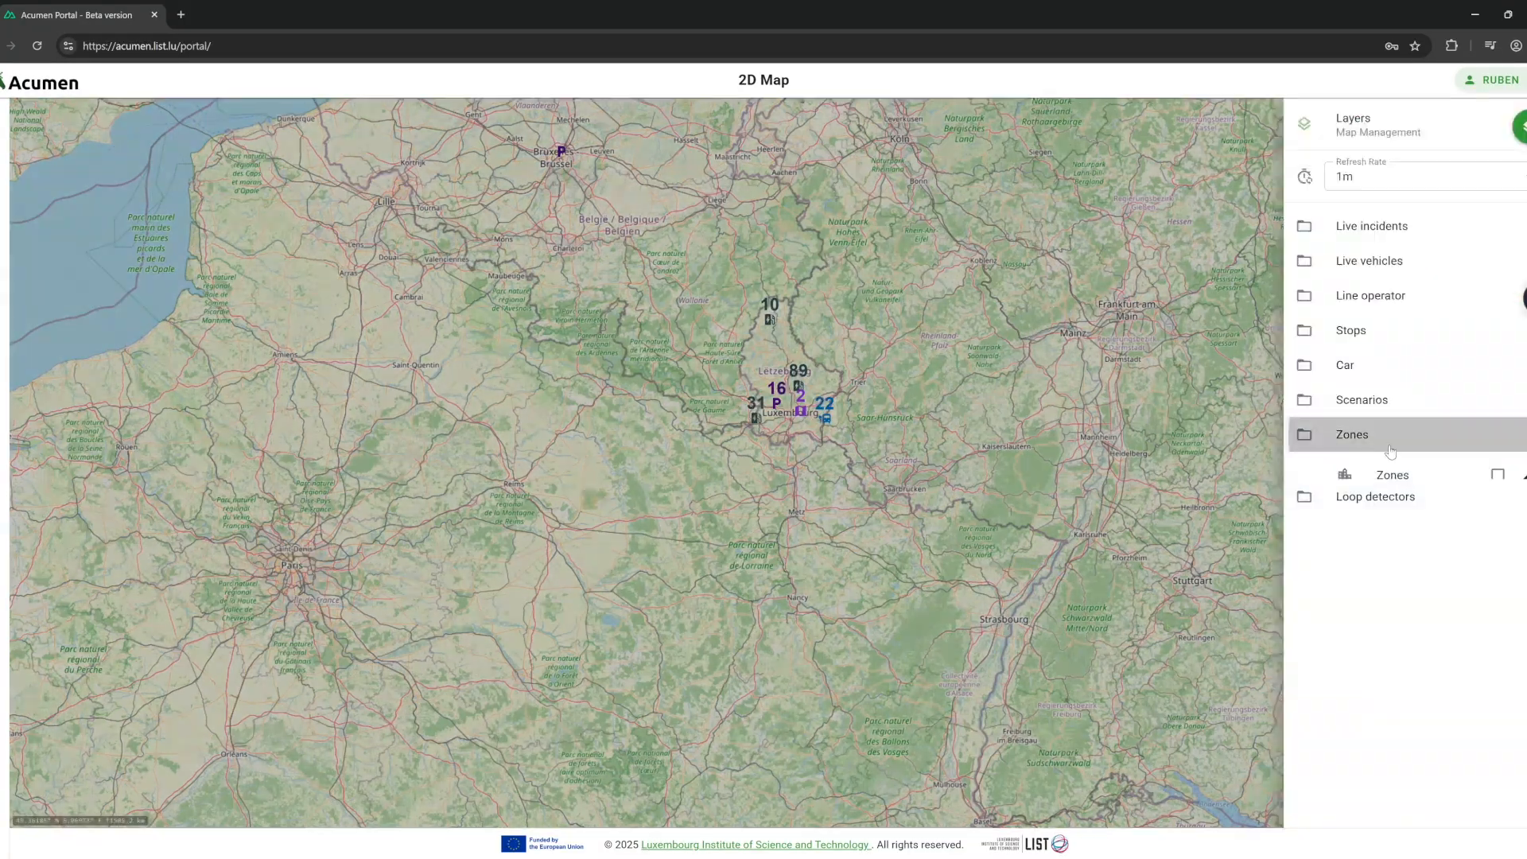
Turn on the Zones layer and open the Luxembourg zone's transport mode forecast charts.
left_click(1495, 476)
left_click(966, 371)
scroll(737, 366, "up", 2)
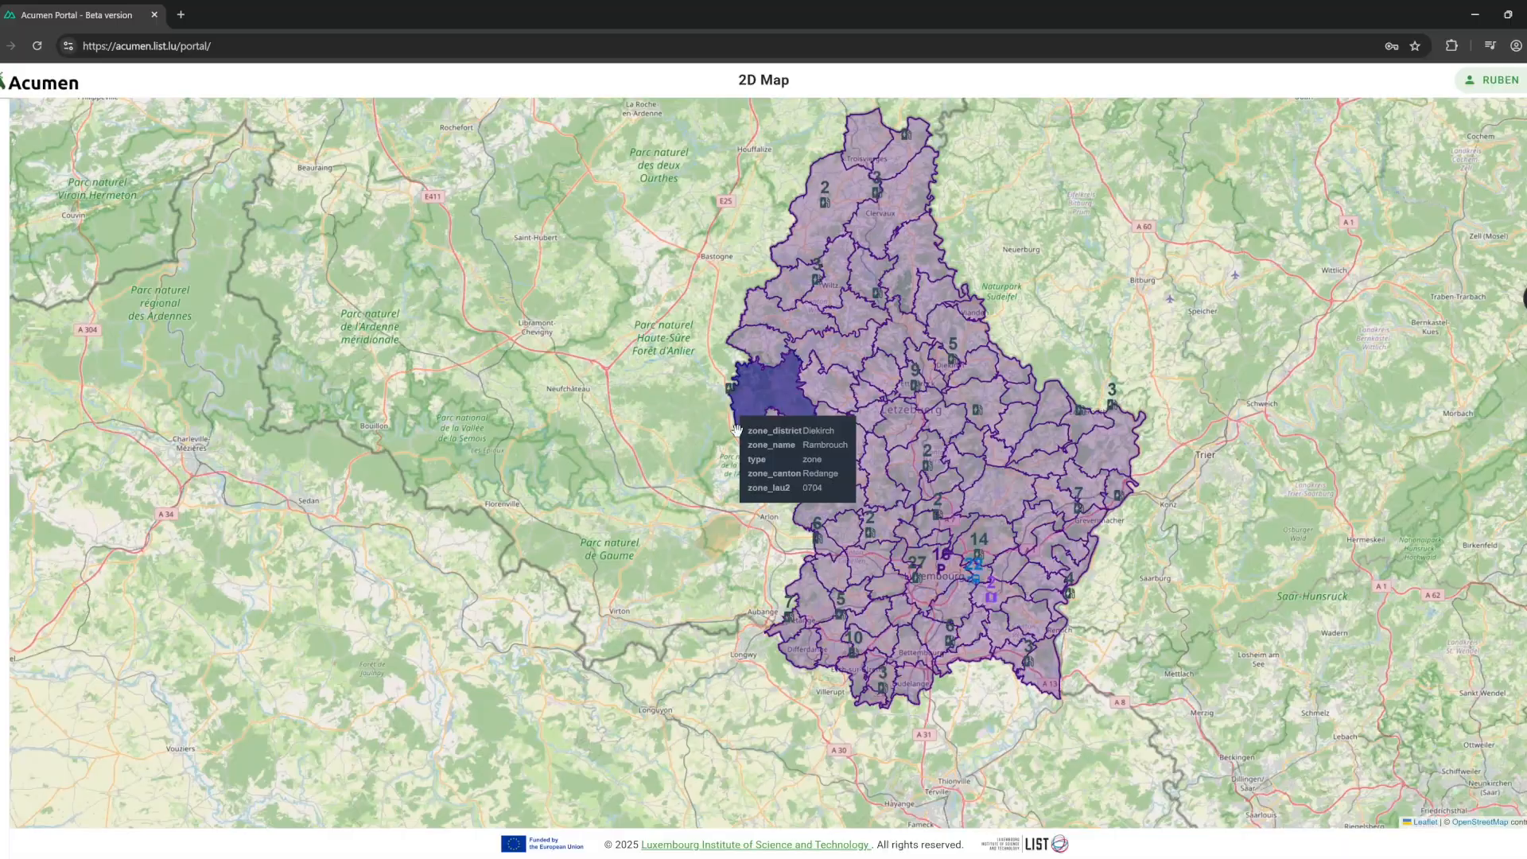
scroll(737, 430, "up", 1)
left_click_drag(1096, 661, 764, 422)
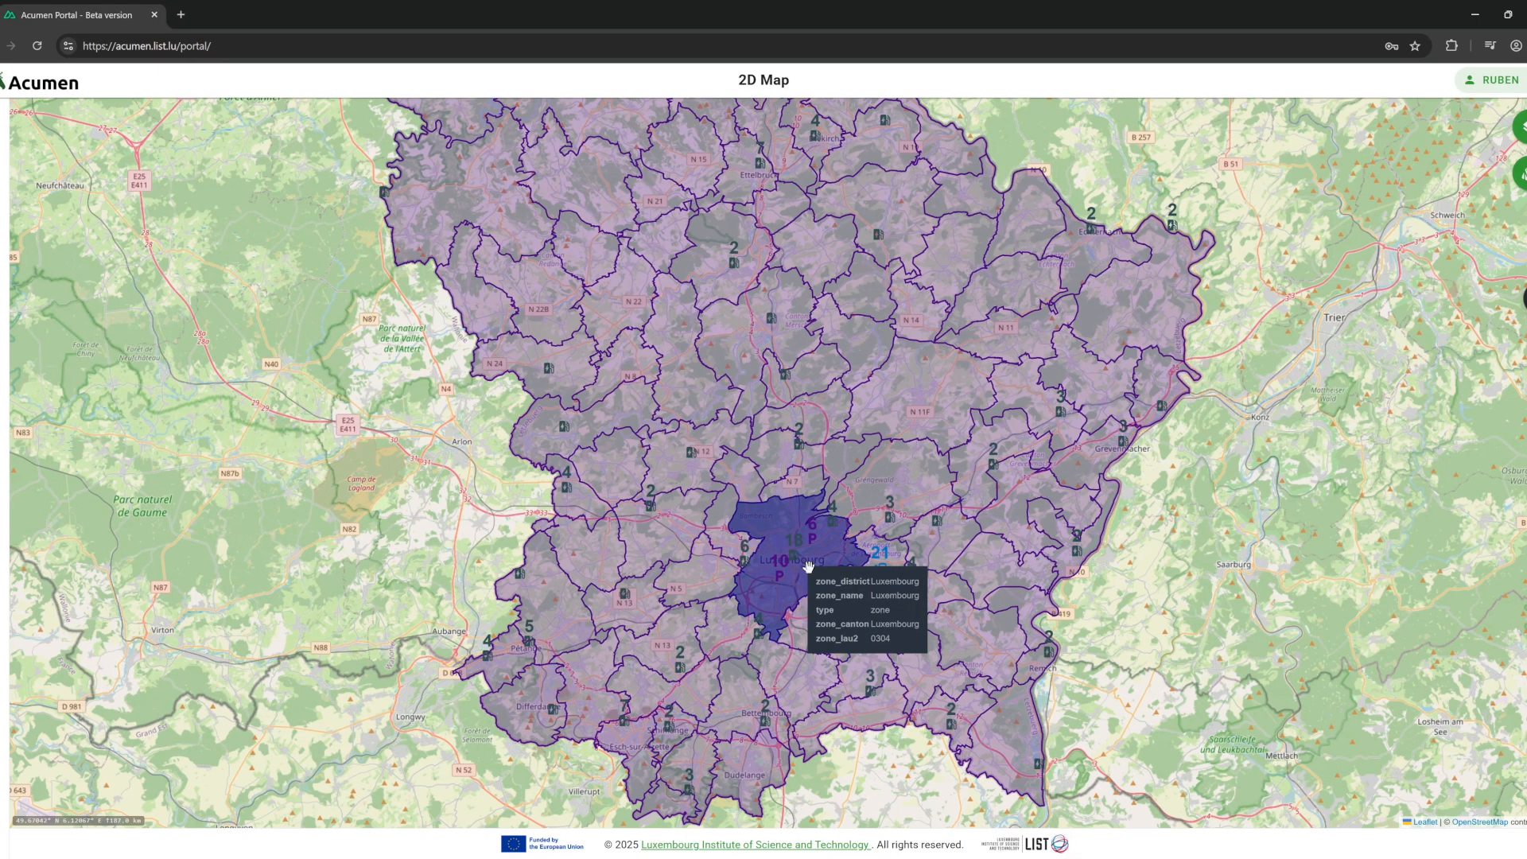
left_click(808, 566)
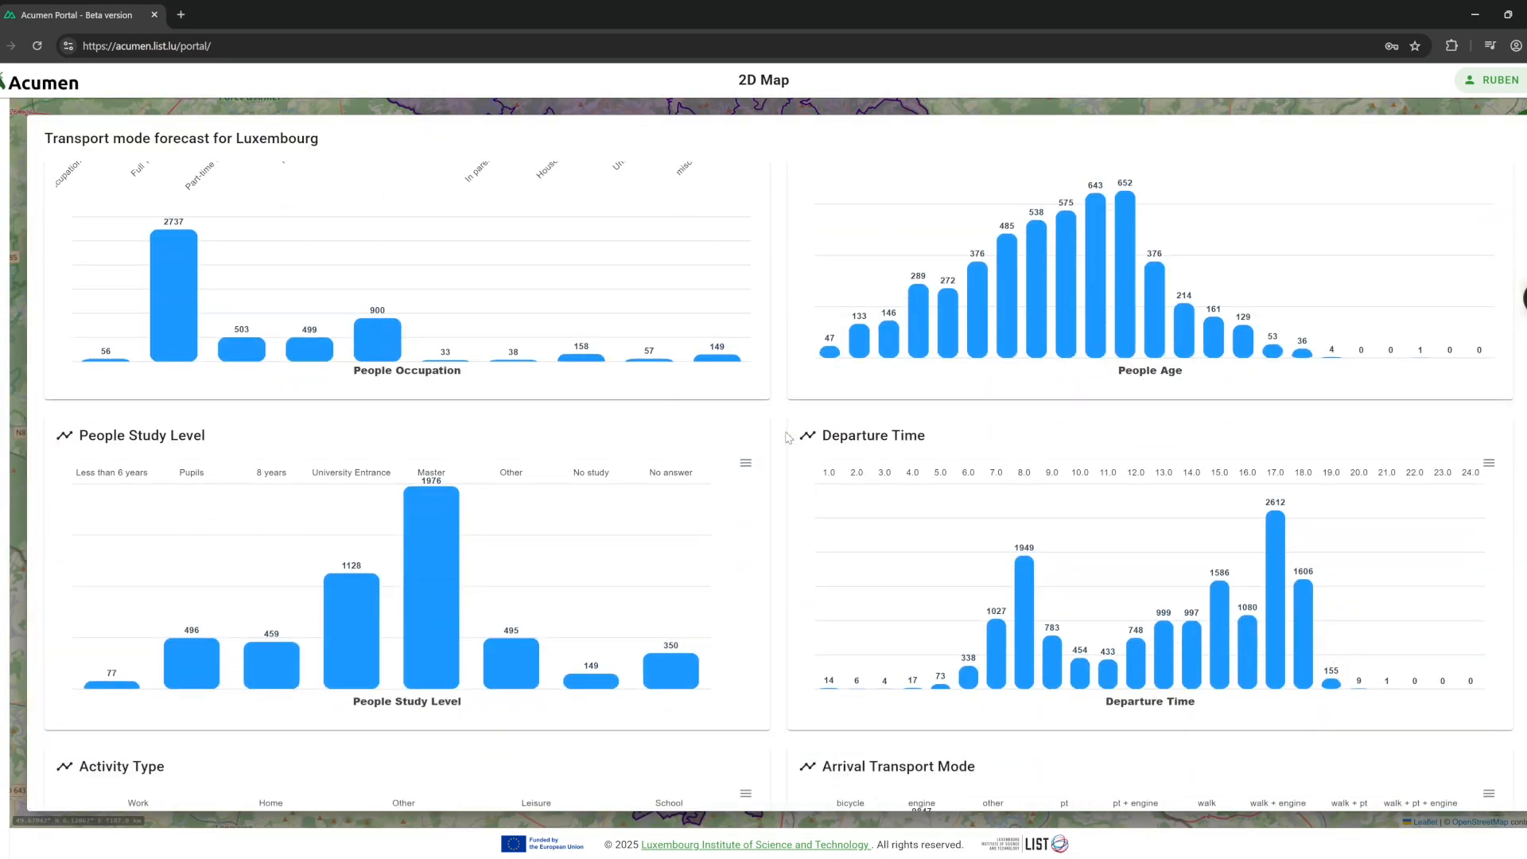
scroll(787, 438, "down", 3)
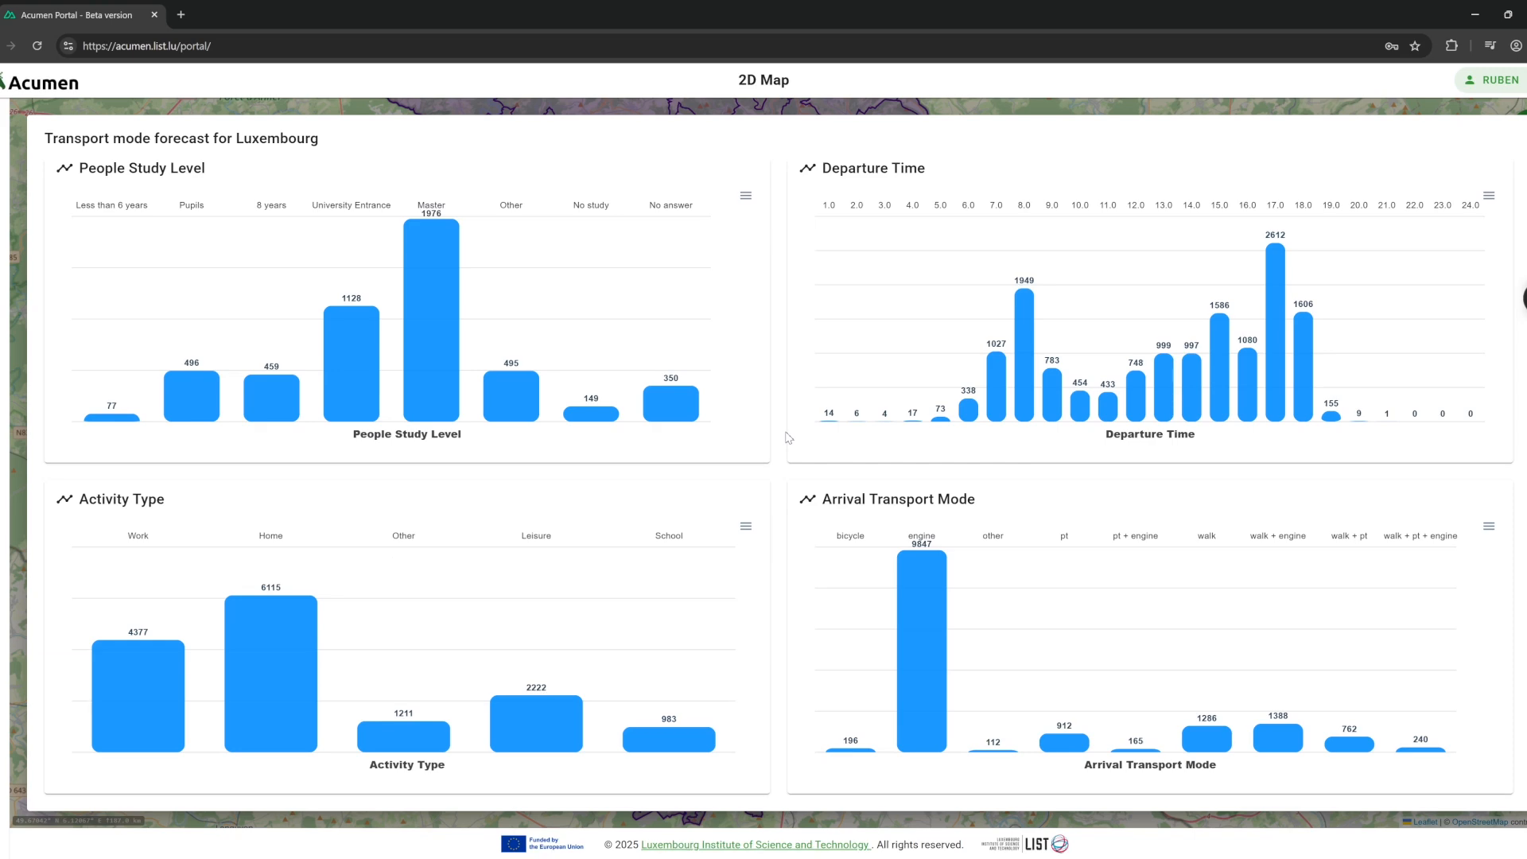
Close the forecast, set the layer Refresh Rate to 1s, and expand Live vehicles.
left_click(993, 113)
left_click(1521, 130)
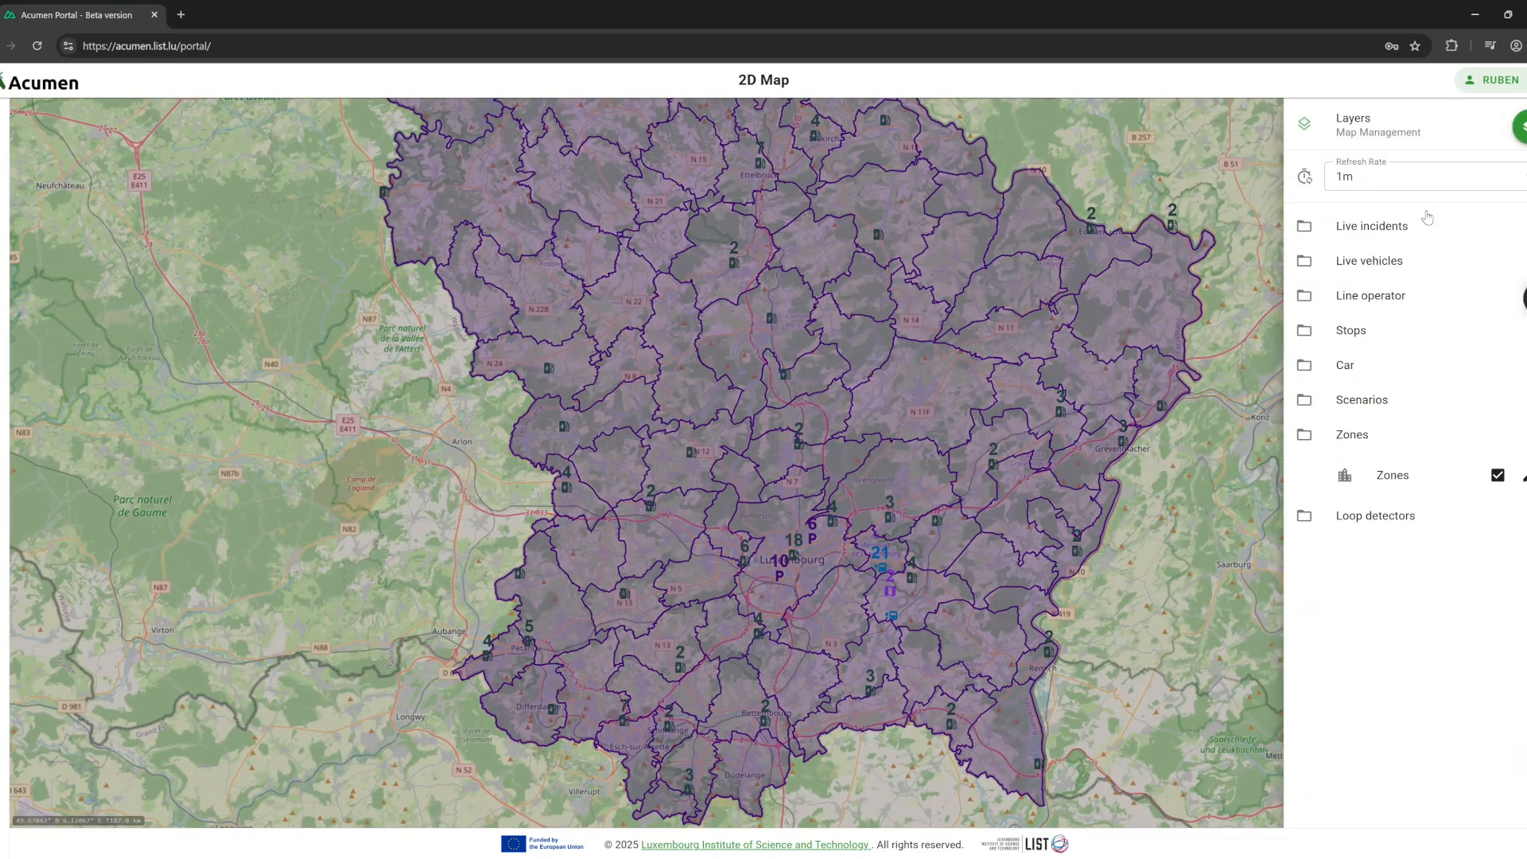
left_click(1403, 182)
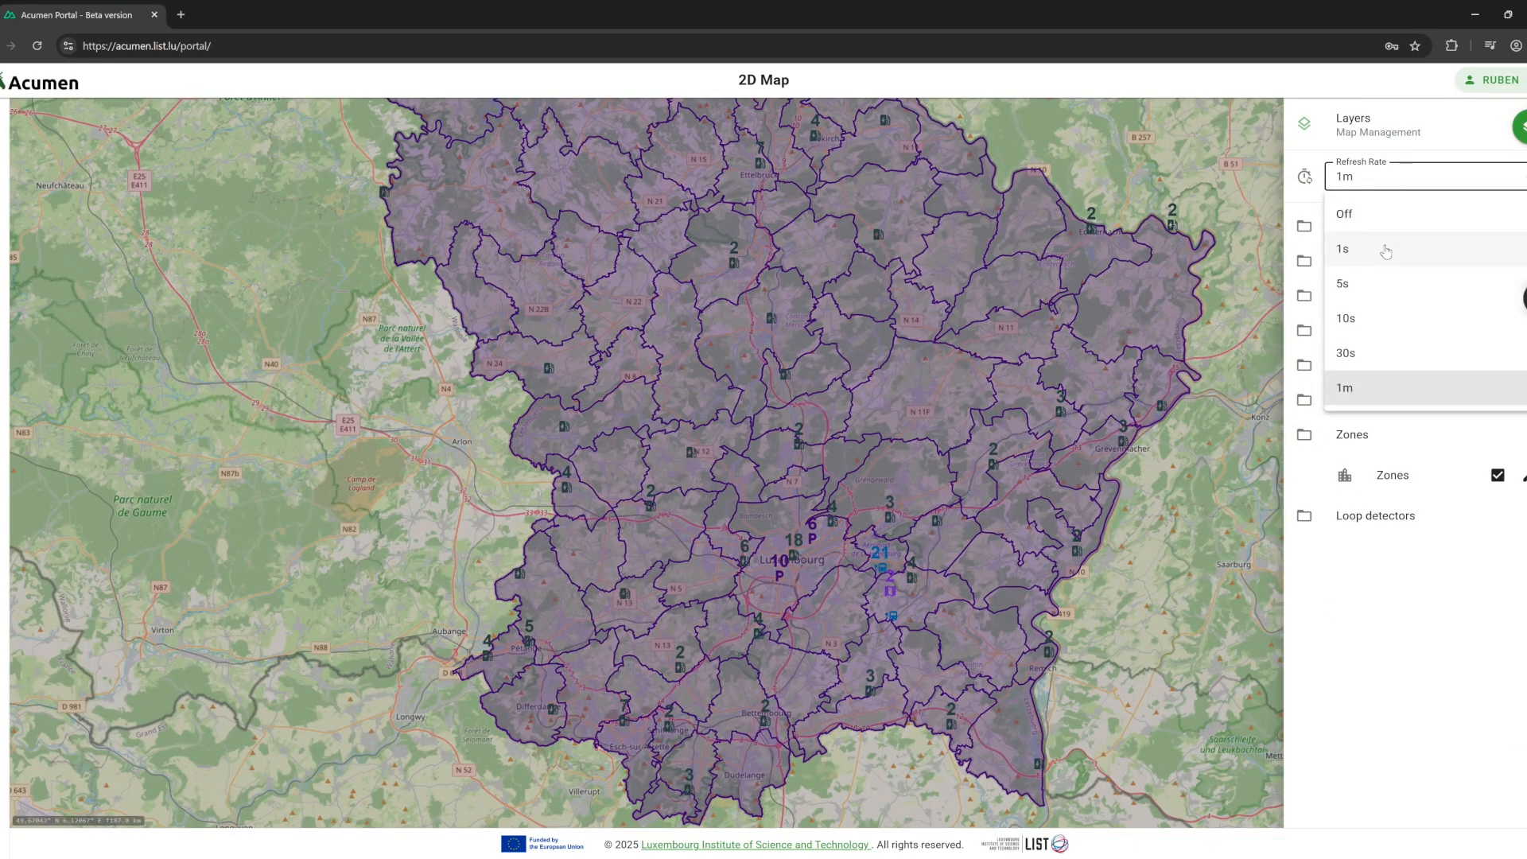
left_click(1381, 216)
double_click(1380, 226)
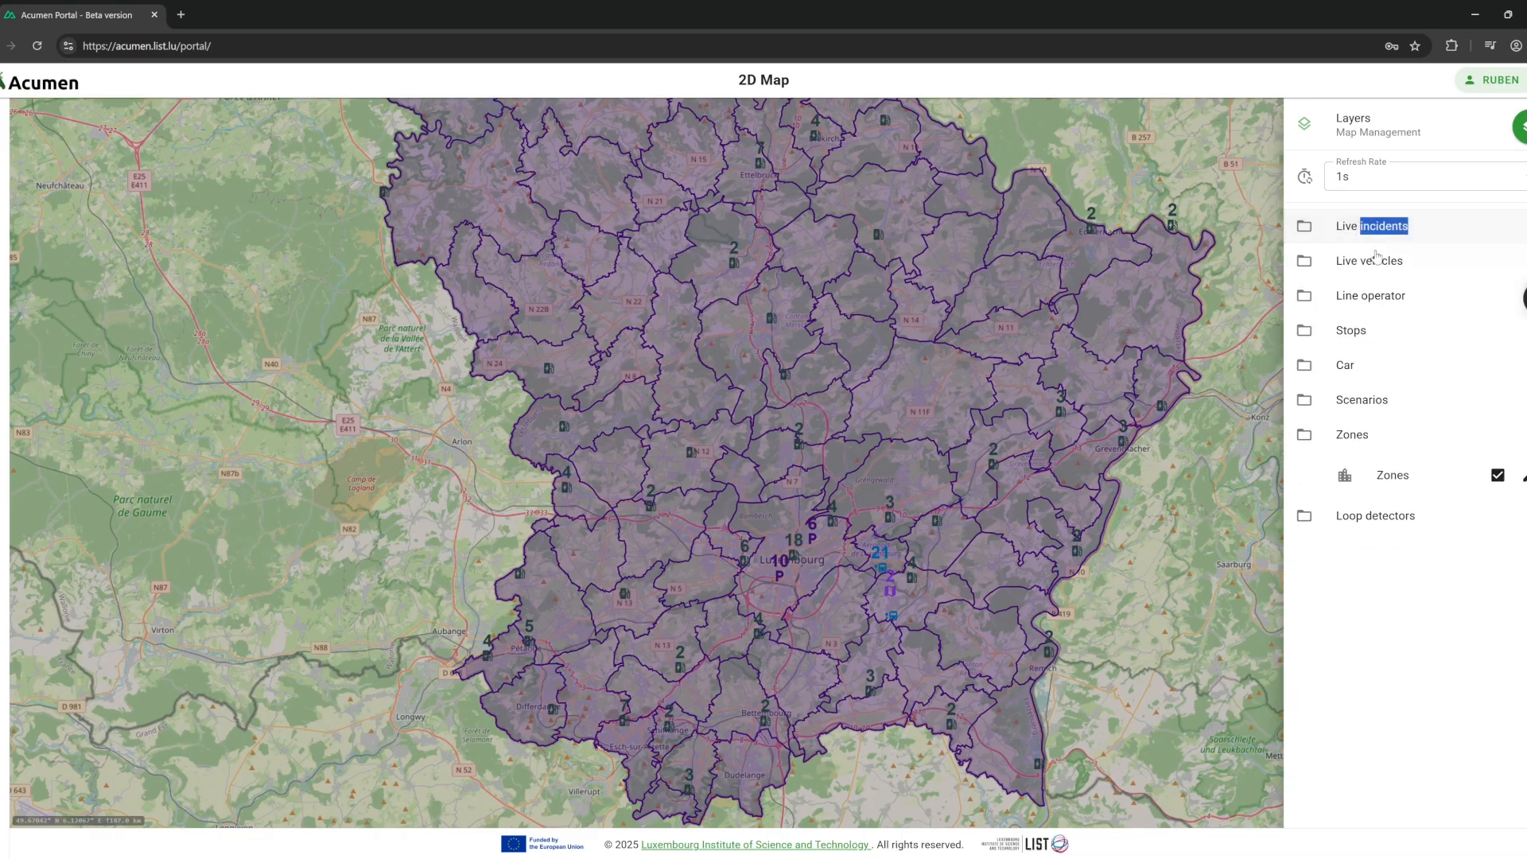
left_click(1400, 261)
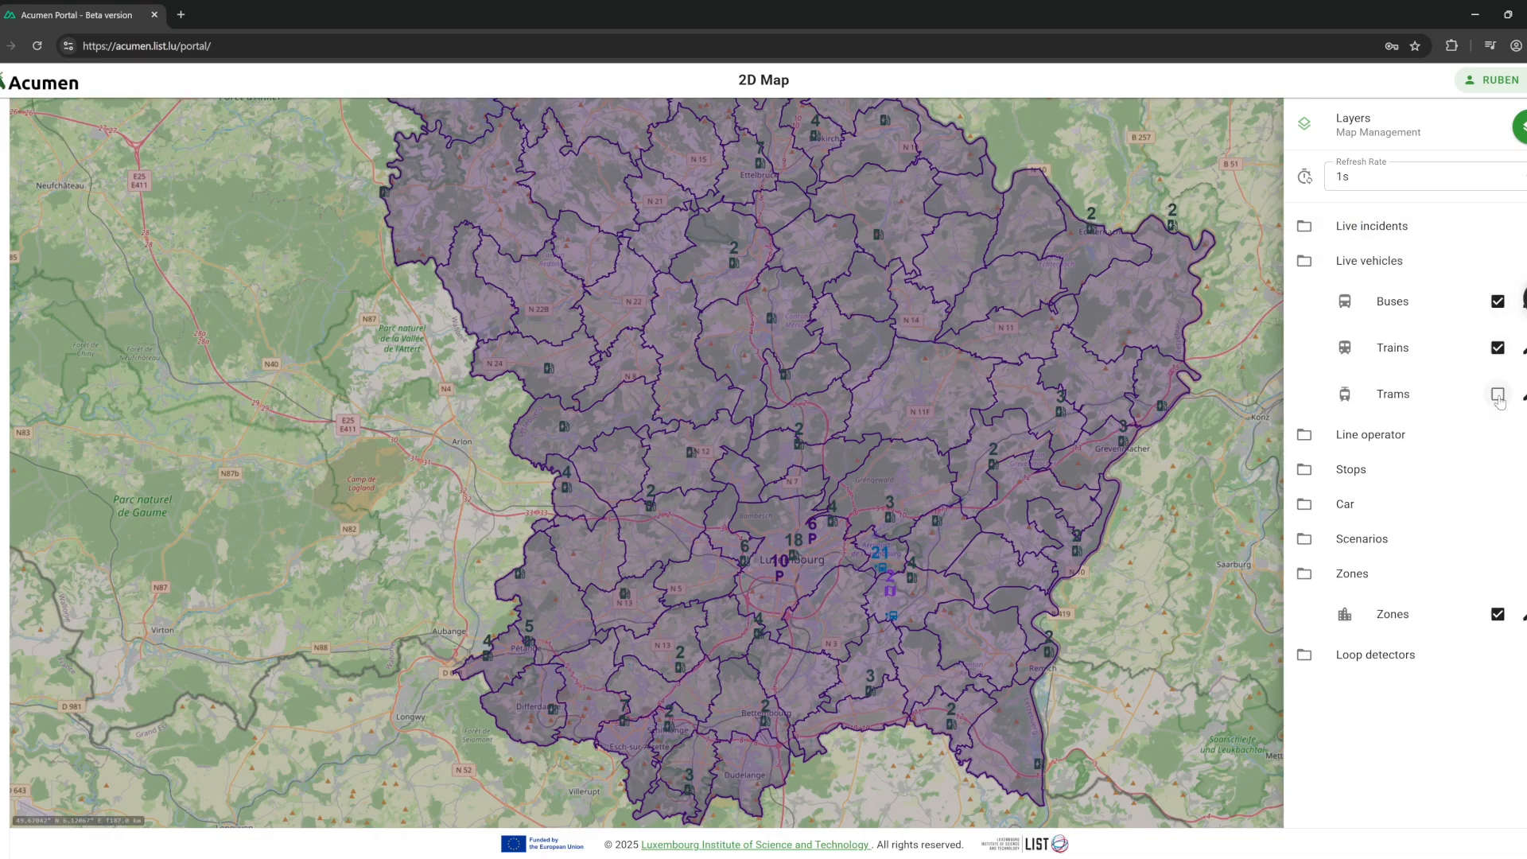
Zoom out and pan the map north to the Helsinki area.
scroll(1095, 183, "down", 5)
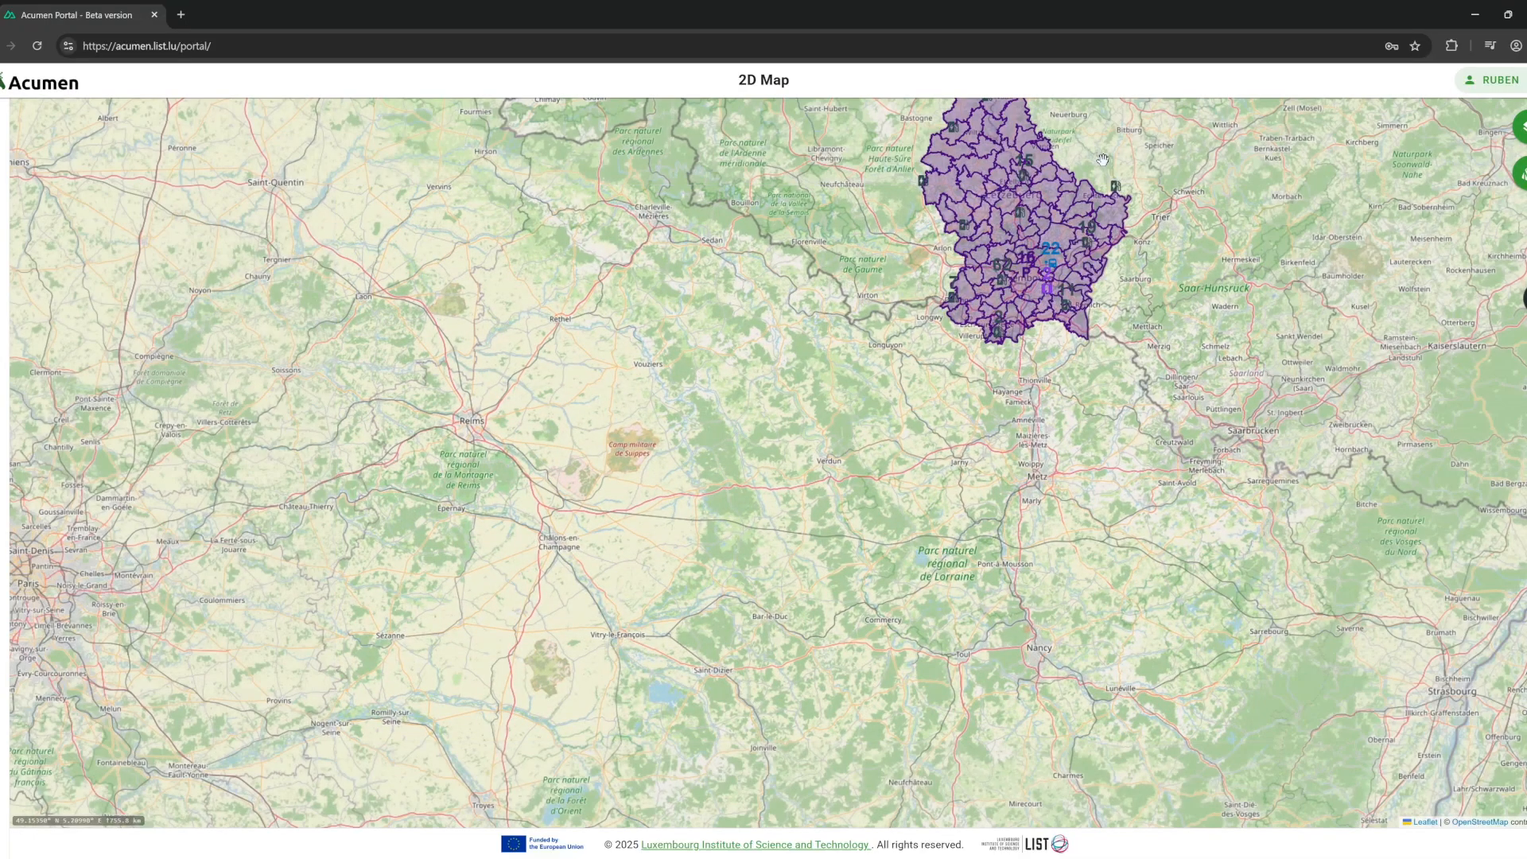
scroll(1102, 159, "down", 3)
left_click_drag(1102, 159, 994, 427)
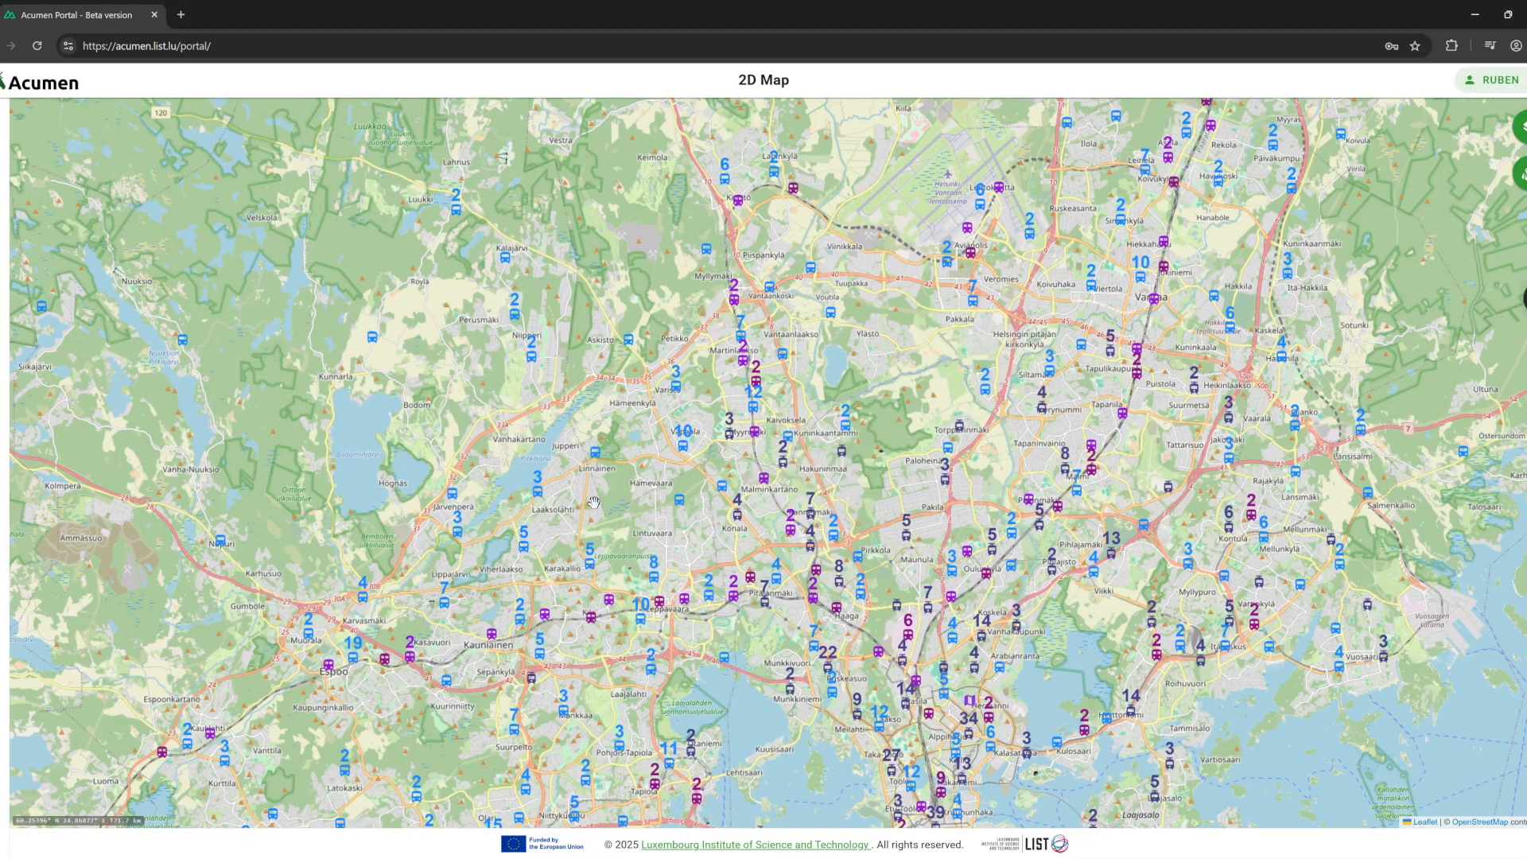
Open the Kera station's passenger estimation and Line E anomaly charts and scroll through them.
mouse_move(591, 616)
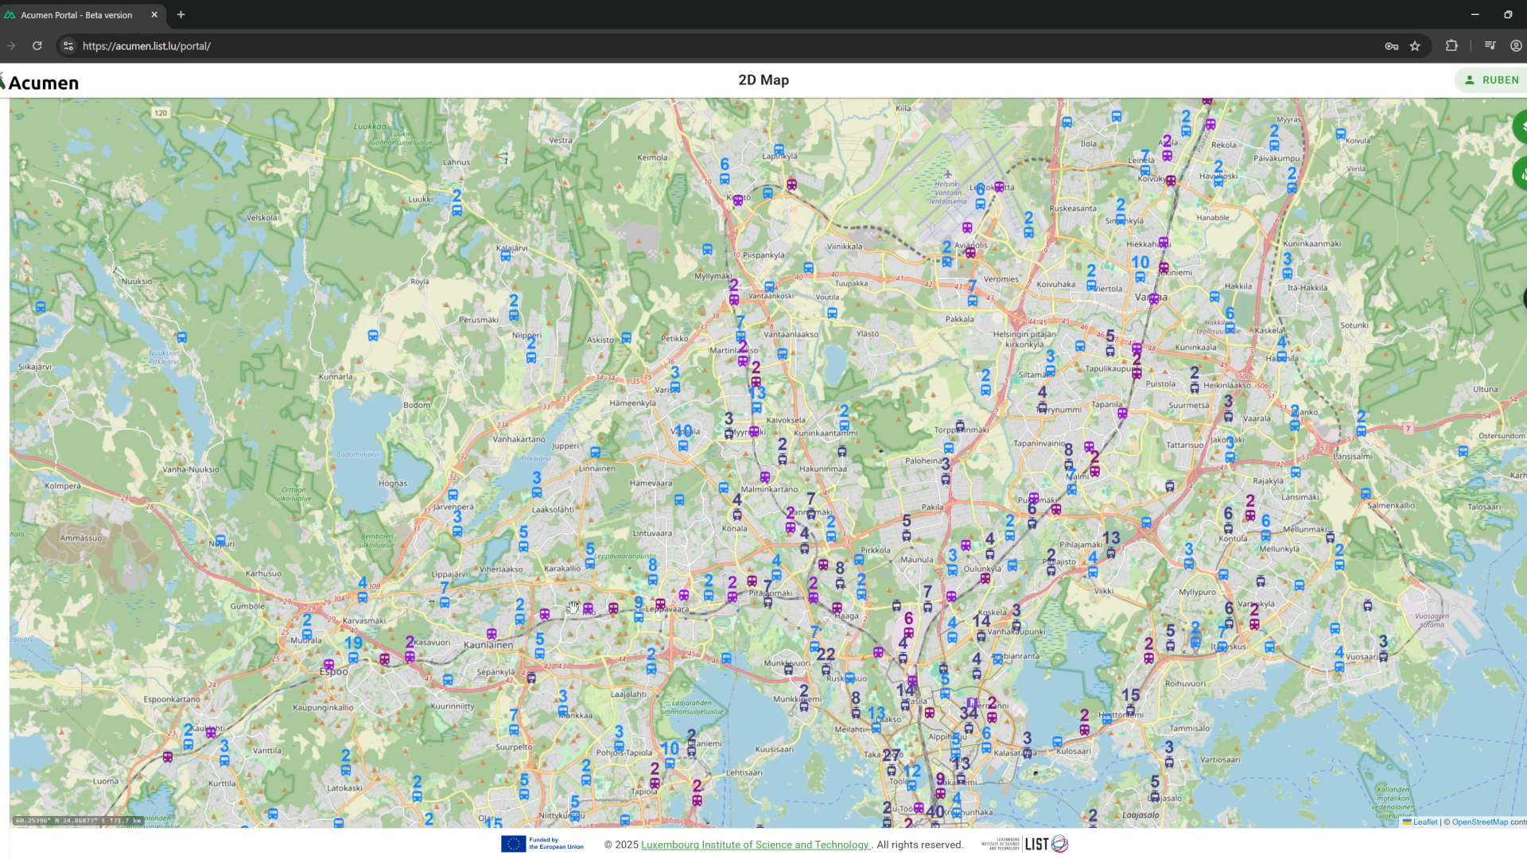
left_click(546, 613)
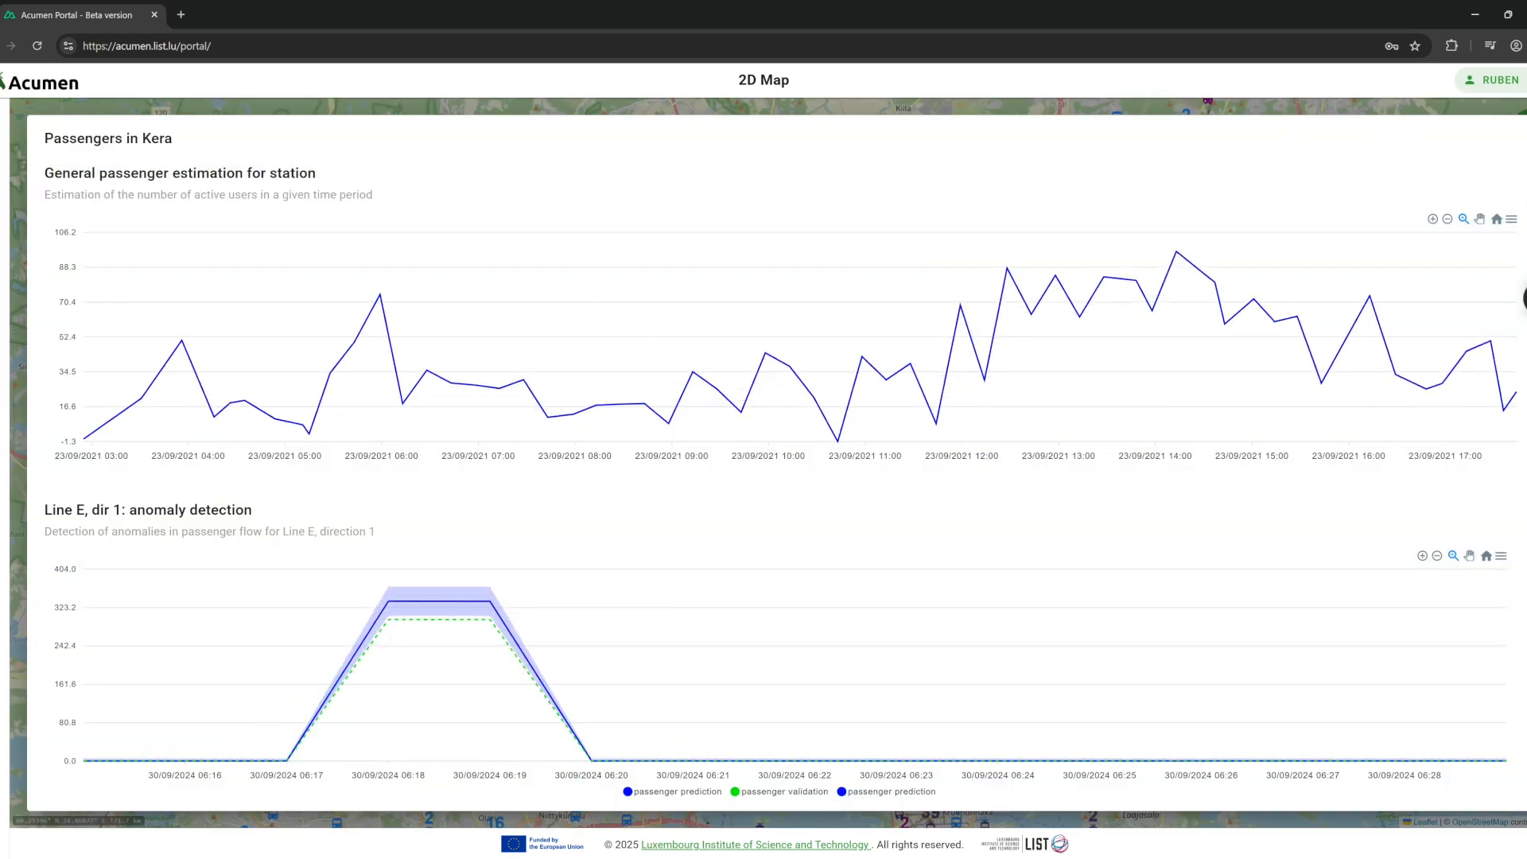
scroll(771, 462, "down", 2)
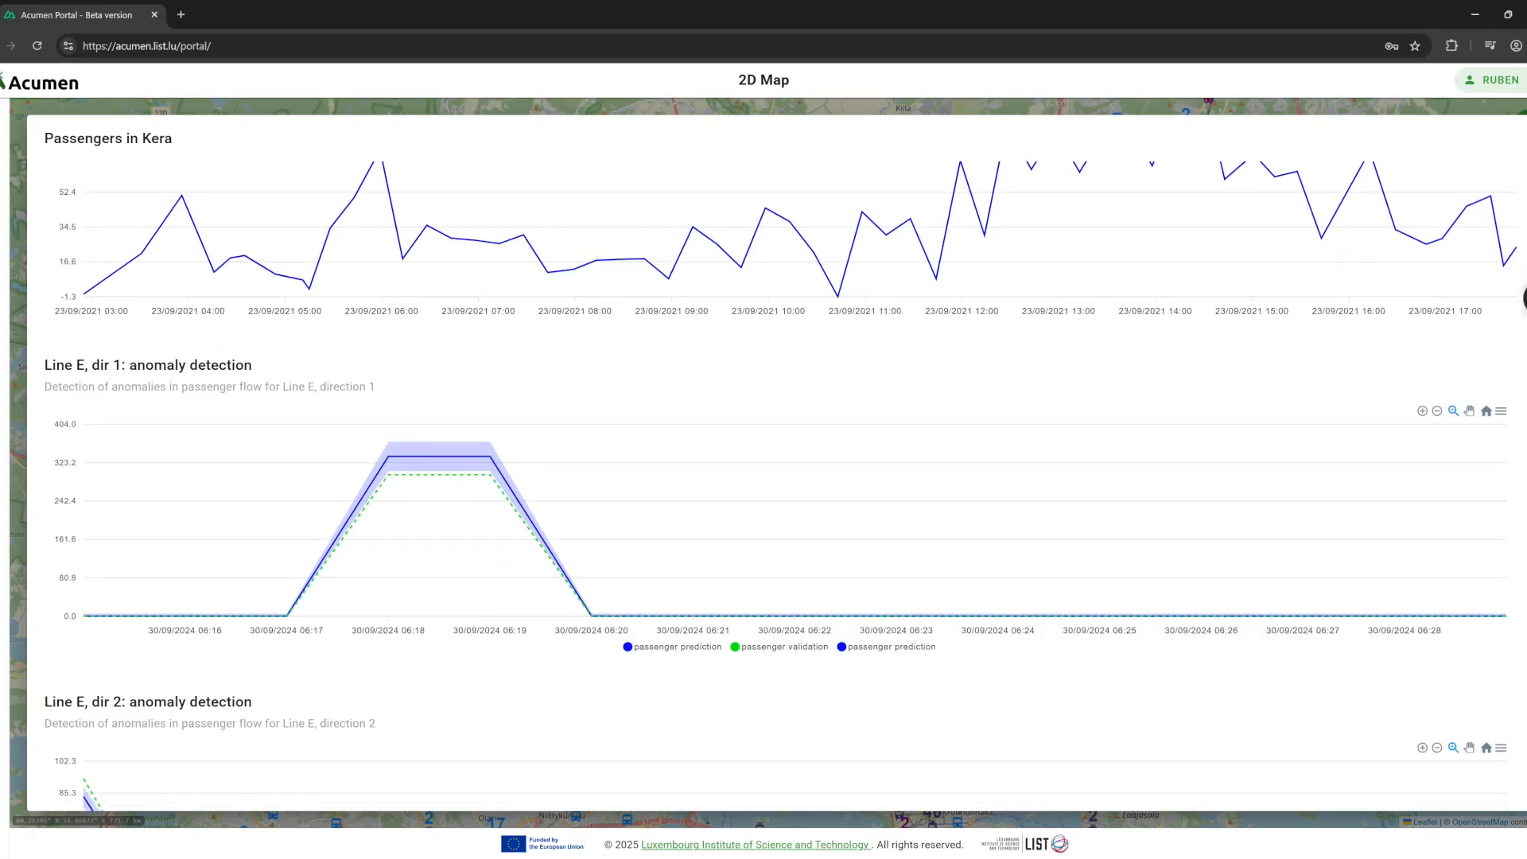
scroll(771, 462, "down", 5)
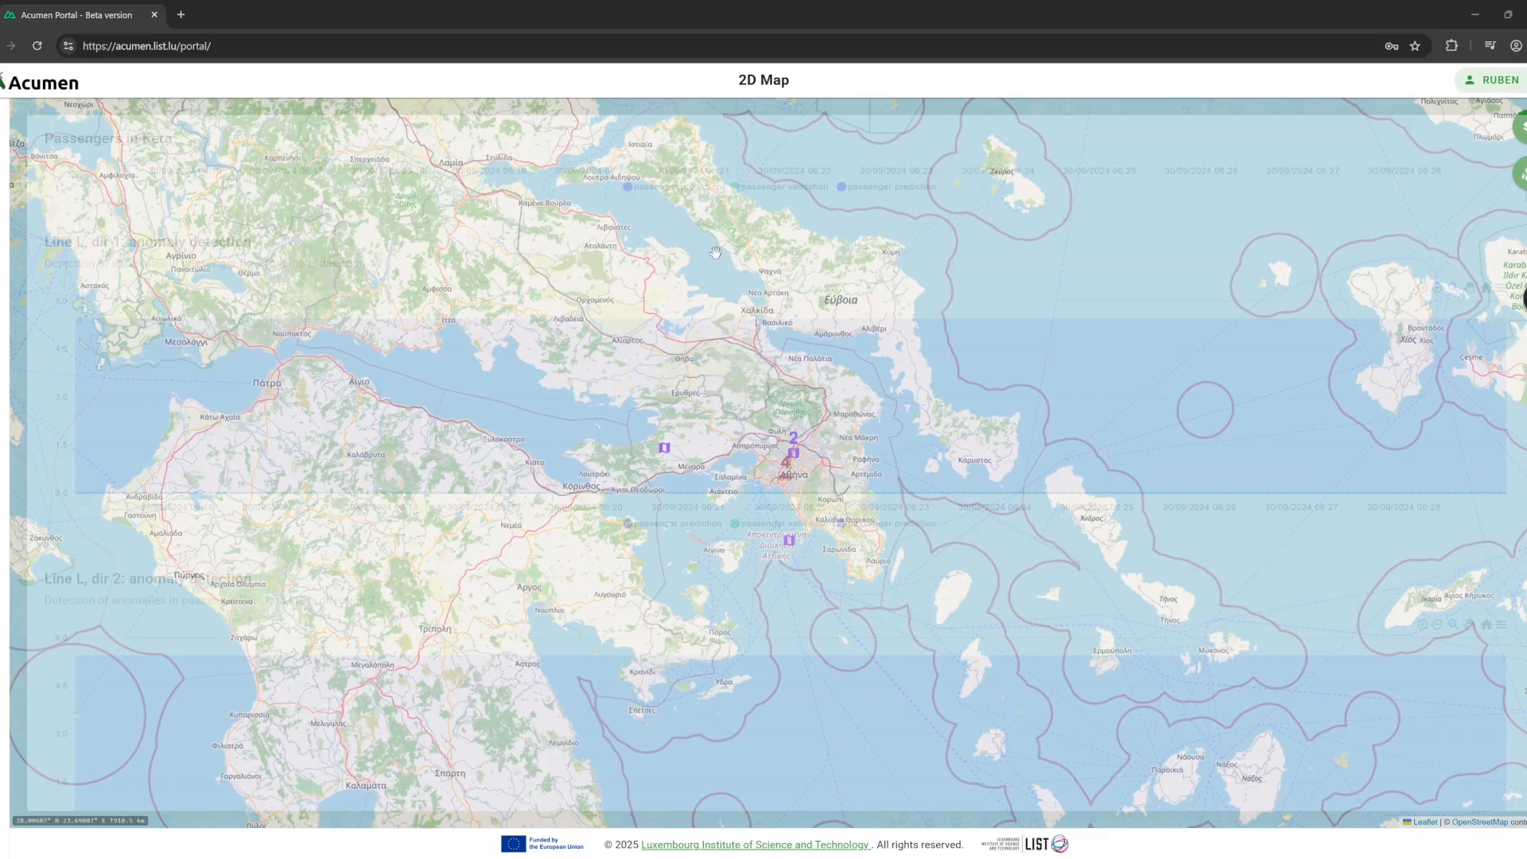
Zoom into Athens, pick 'Athens simulation with MnMS' from the scenario, and view it.
scroll(809, 463, "up", 2)
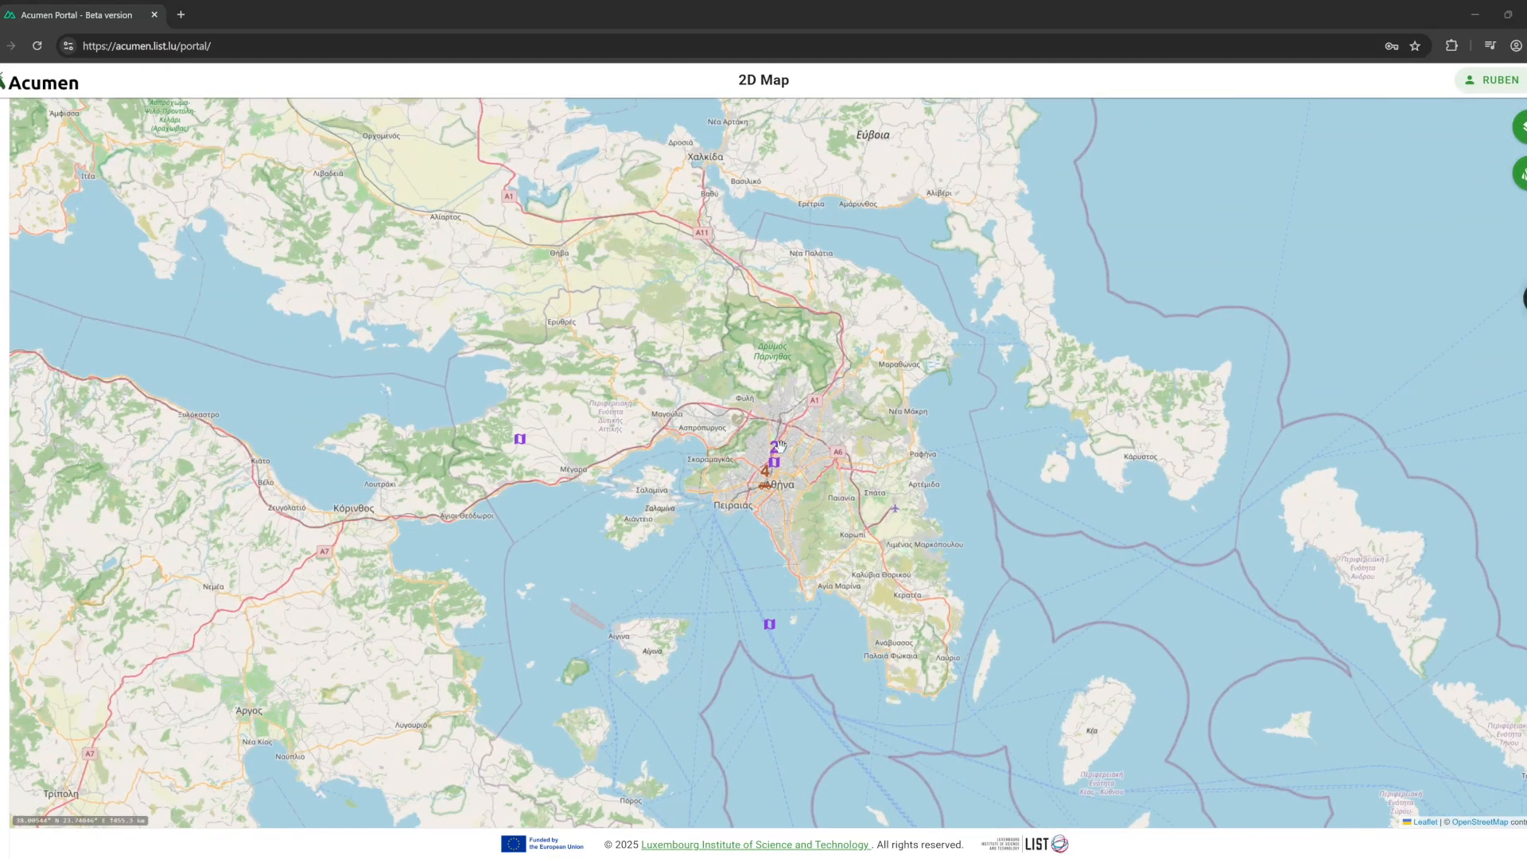
scroll(772, 508, "up", 2)
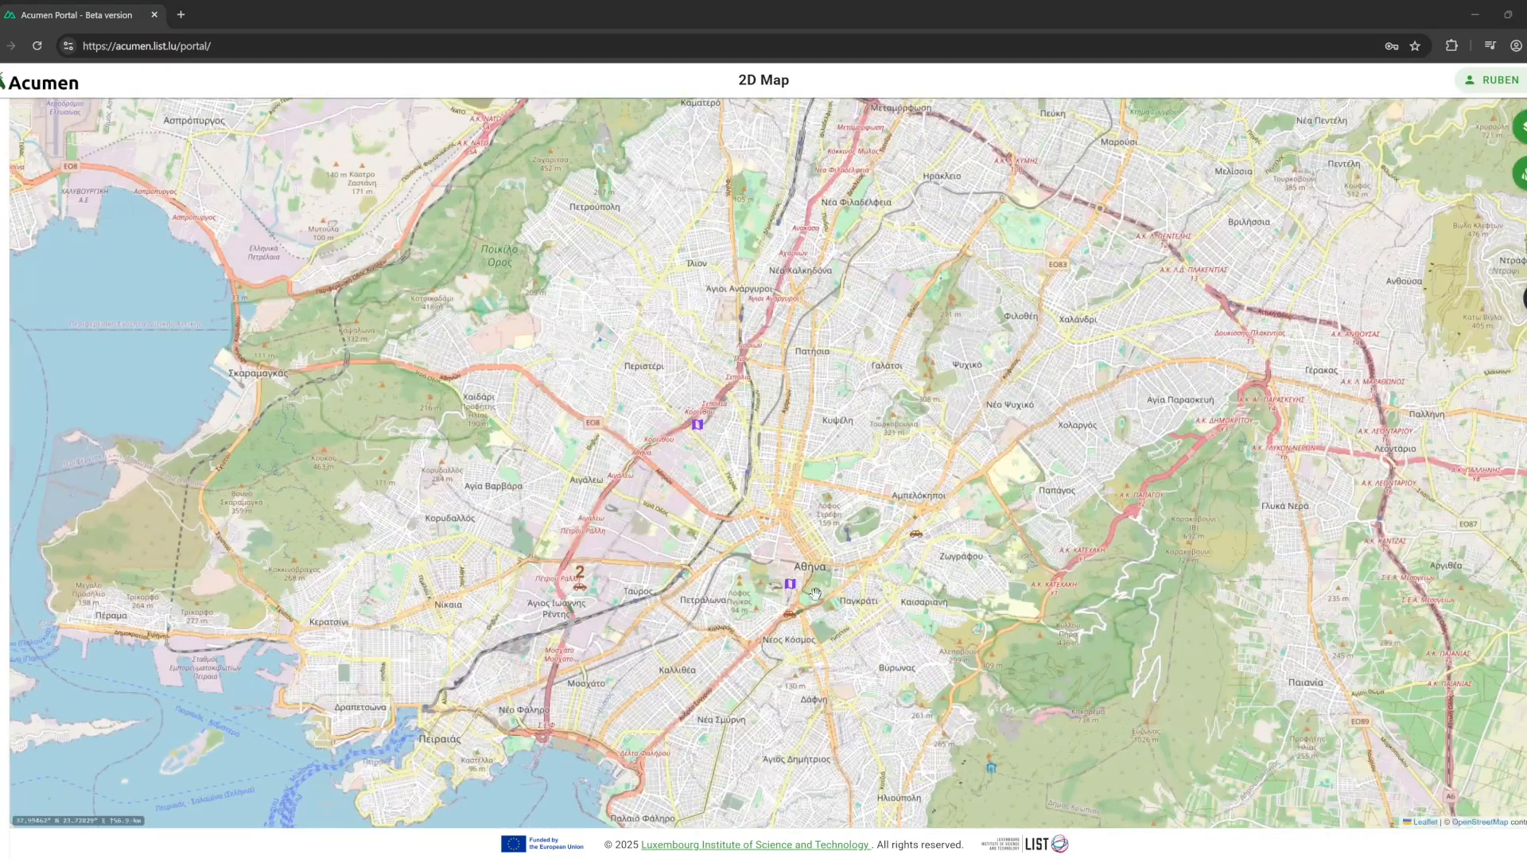
mouse_move(794, 582)
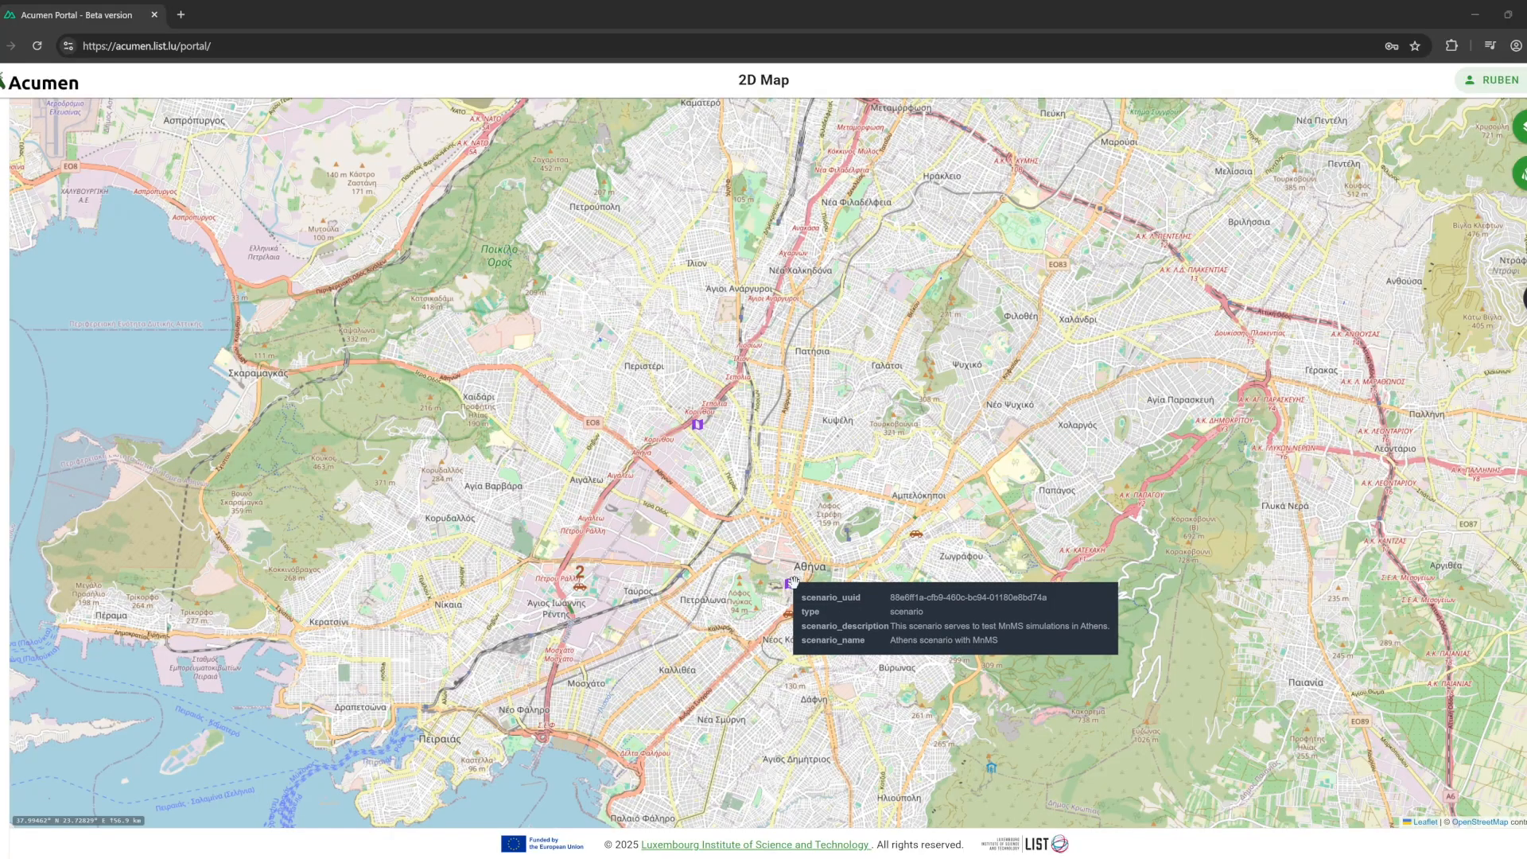
left_click(793, 582)
left_click(798, 494)
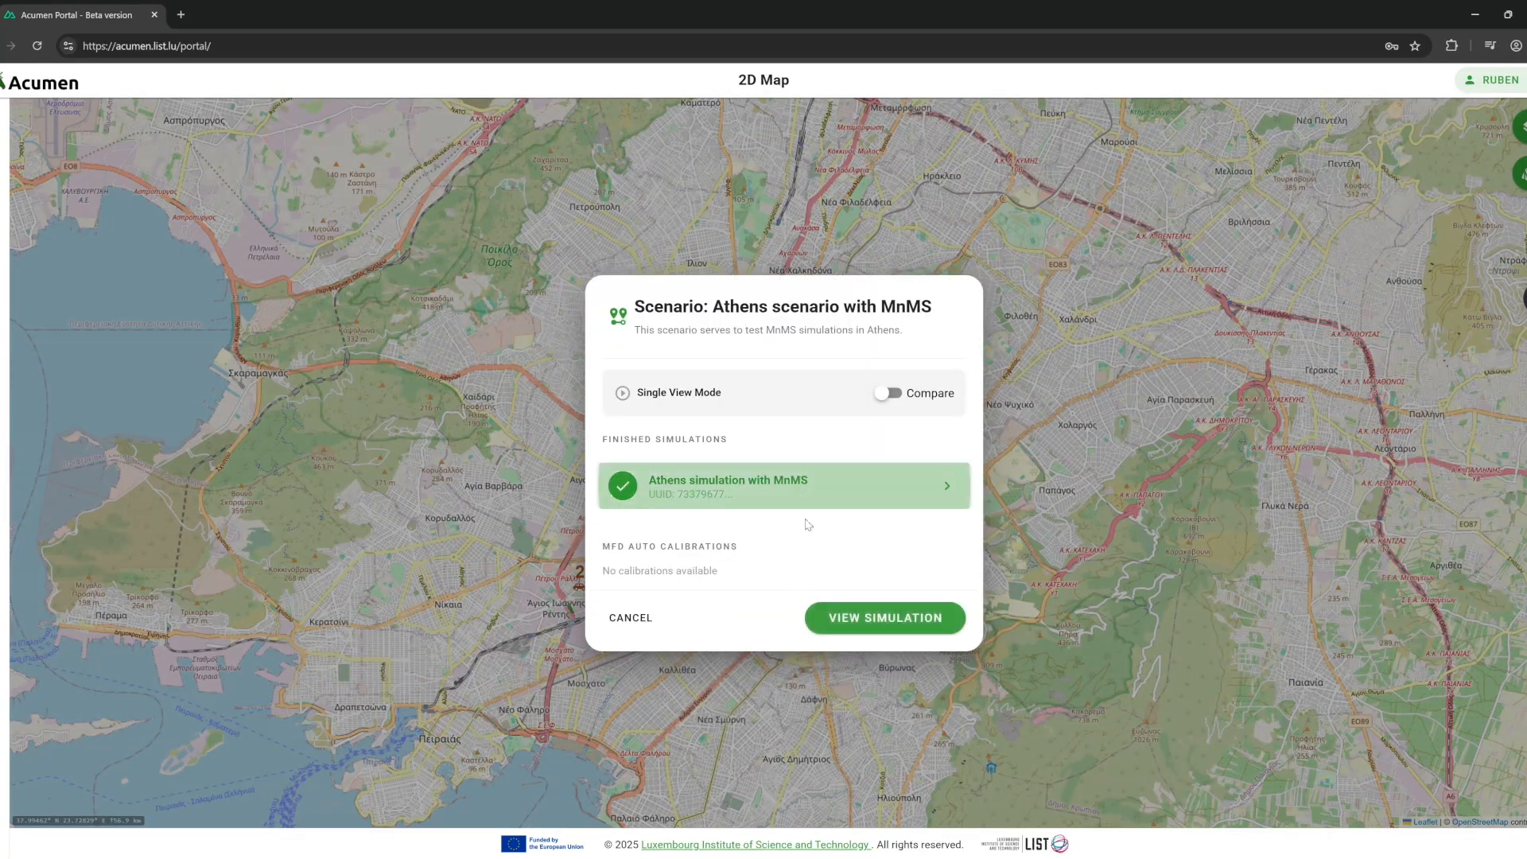
left_click(873, 618)
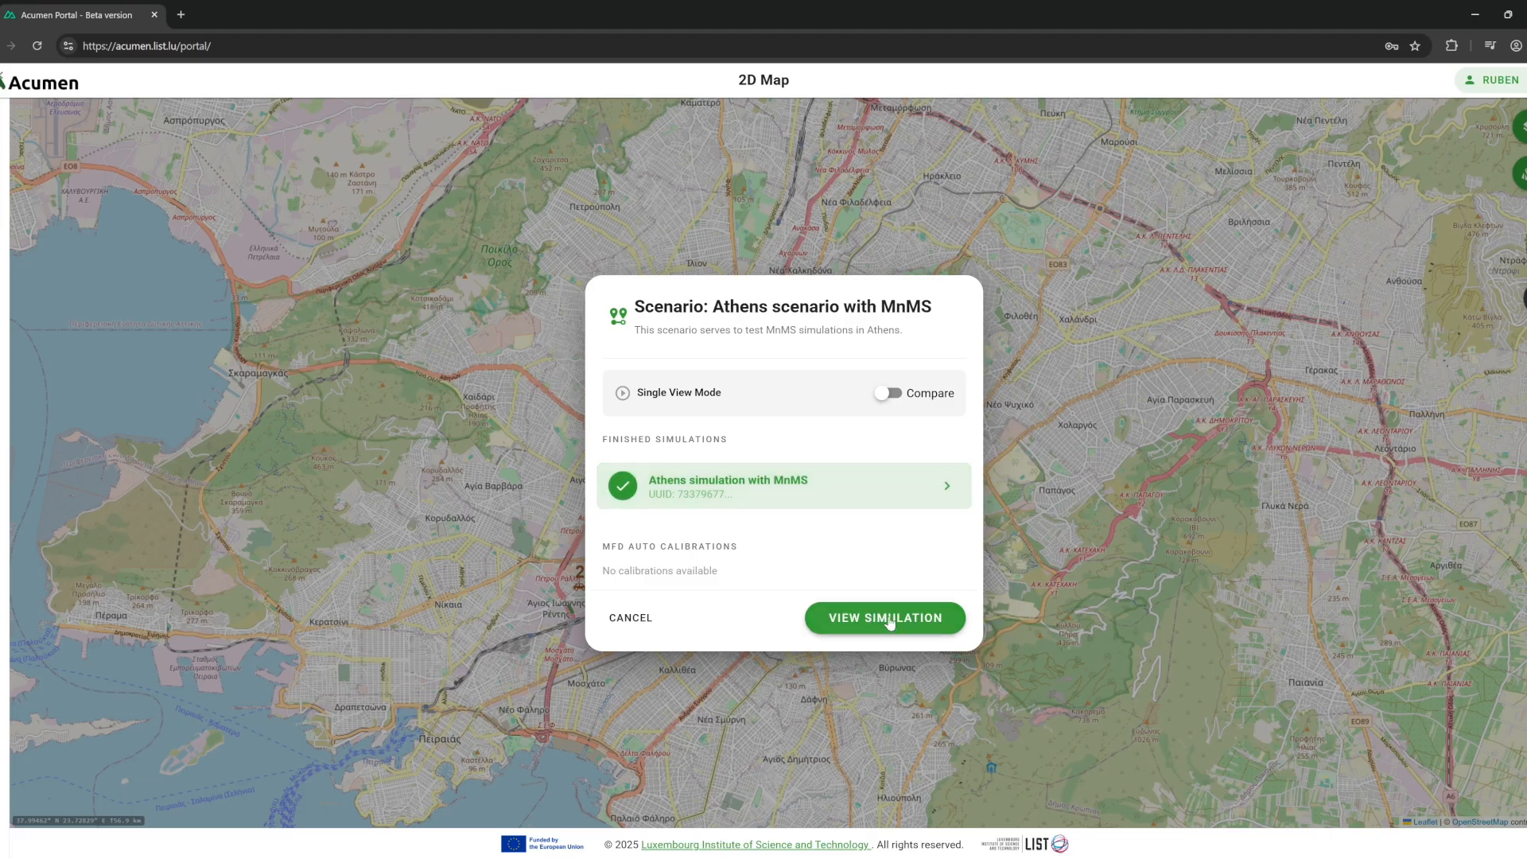
left_click(889, 617)
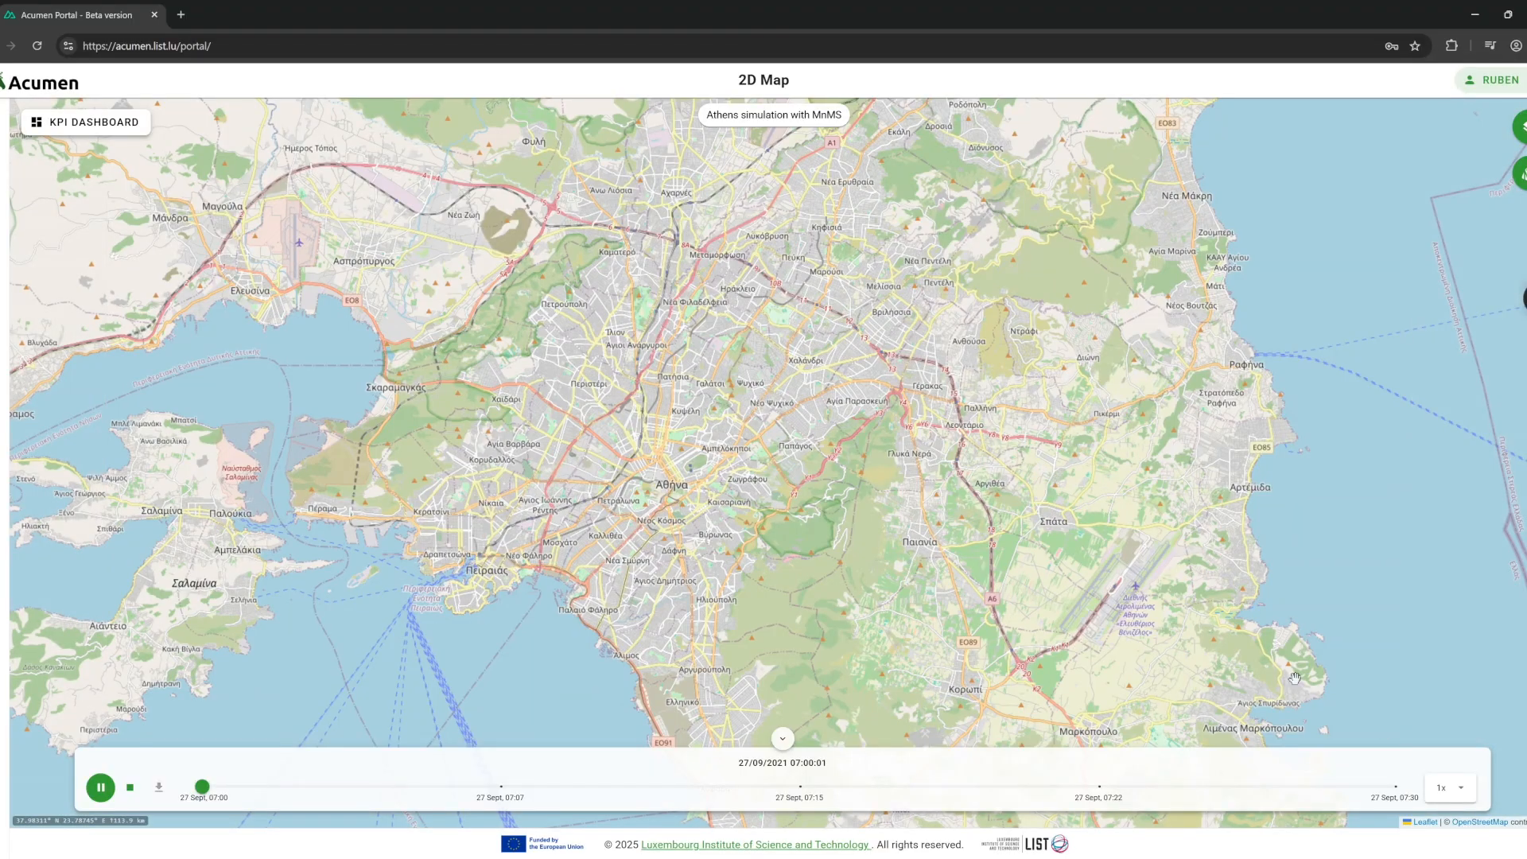
Set the playback speed to 8x, then to 32x.
left_click(1449, 797)
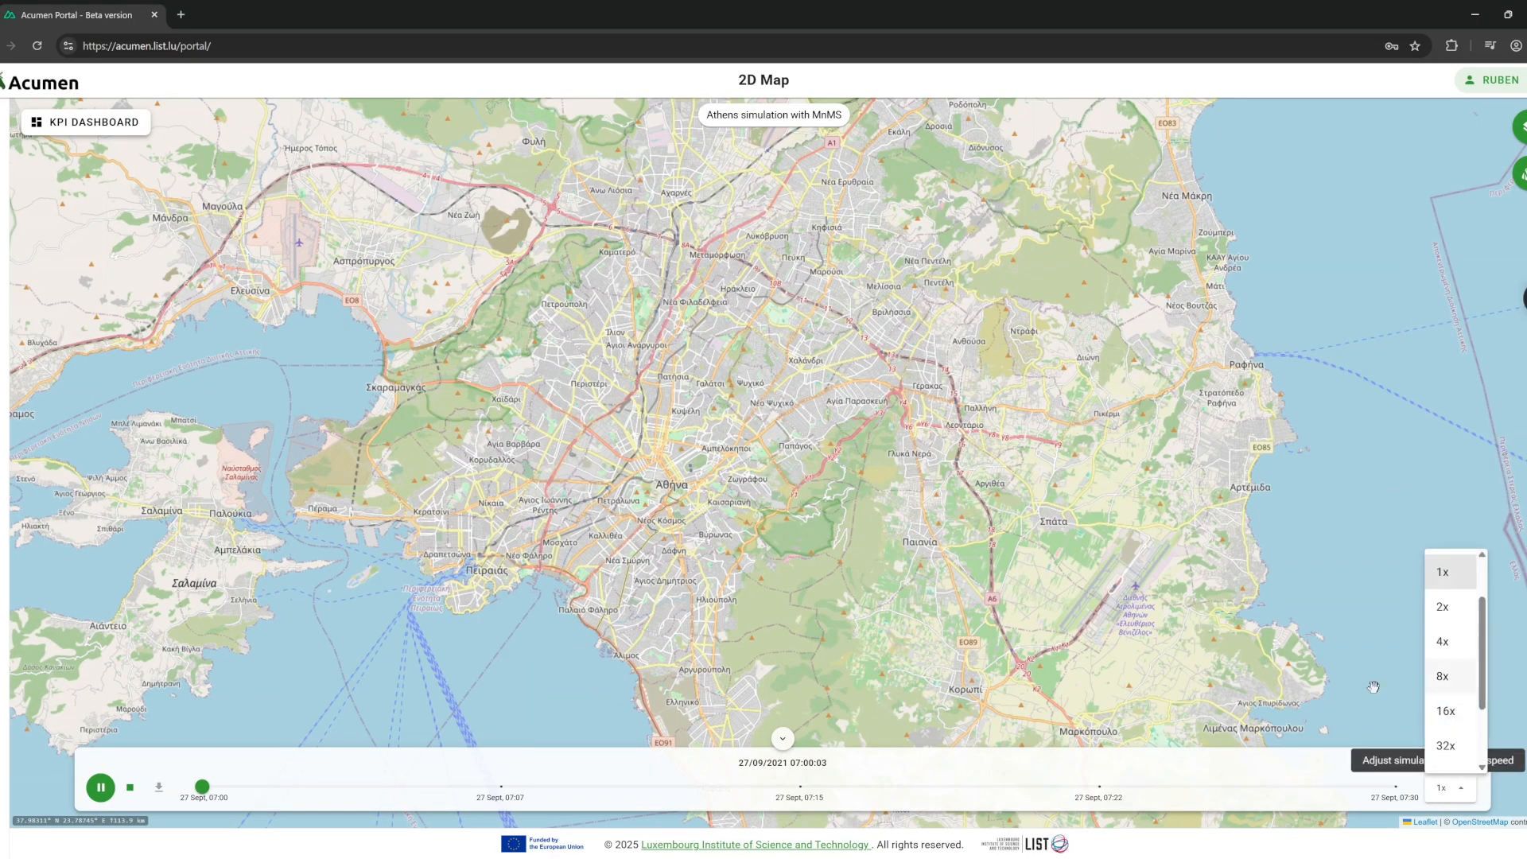
scroll(660, 459, "up", 1)
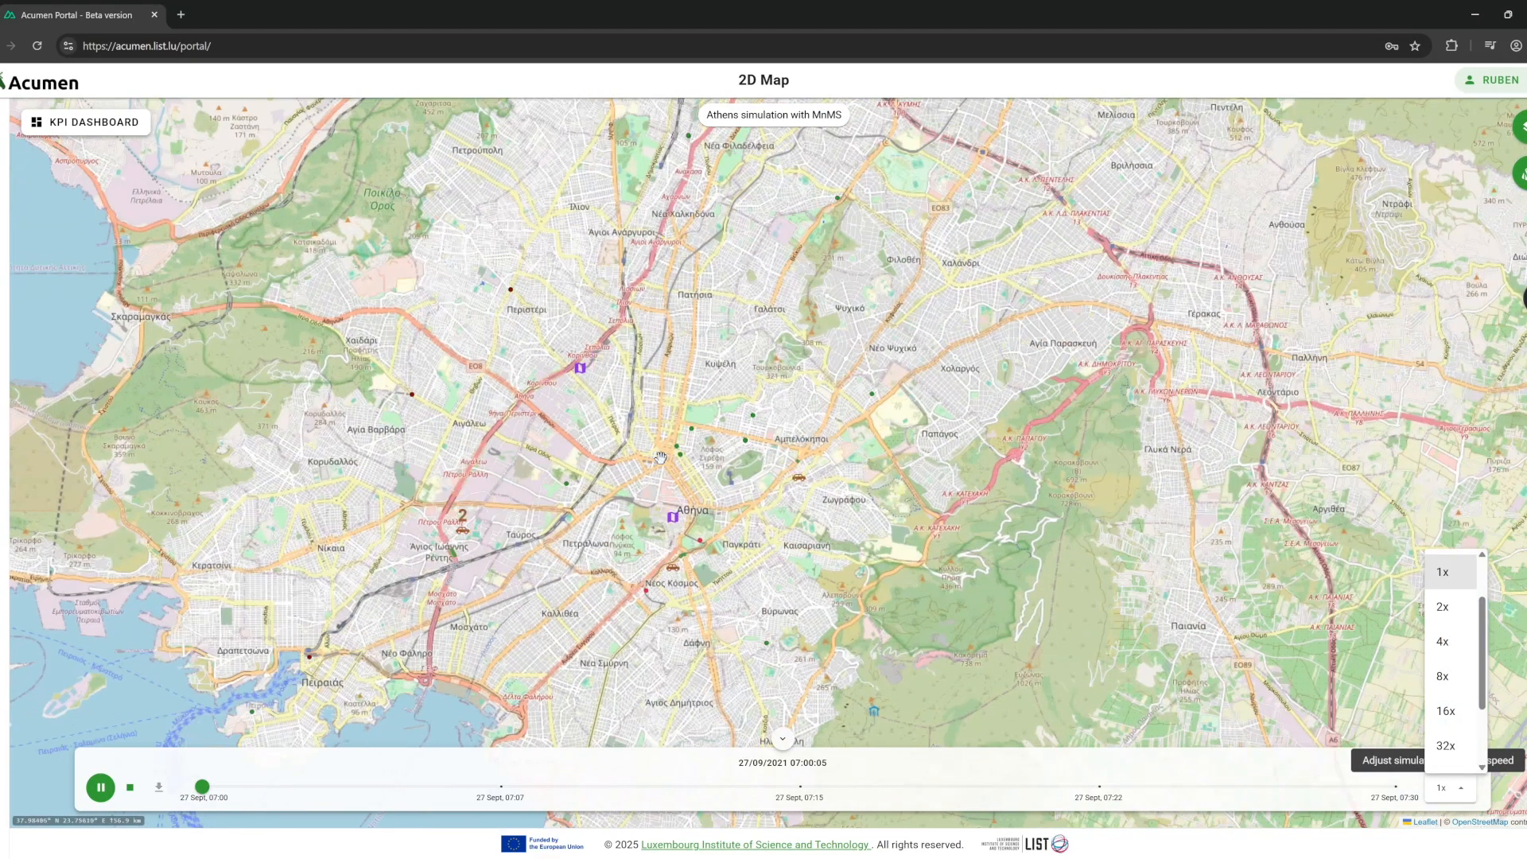
left_click(1436, 677)
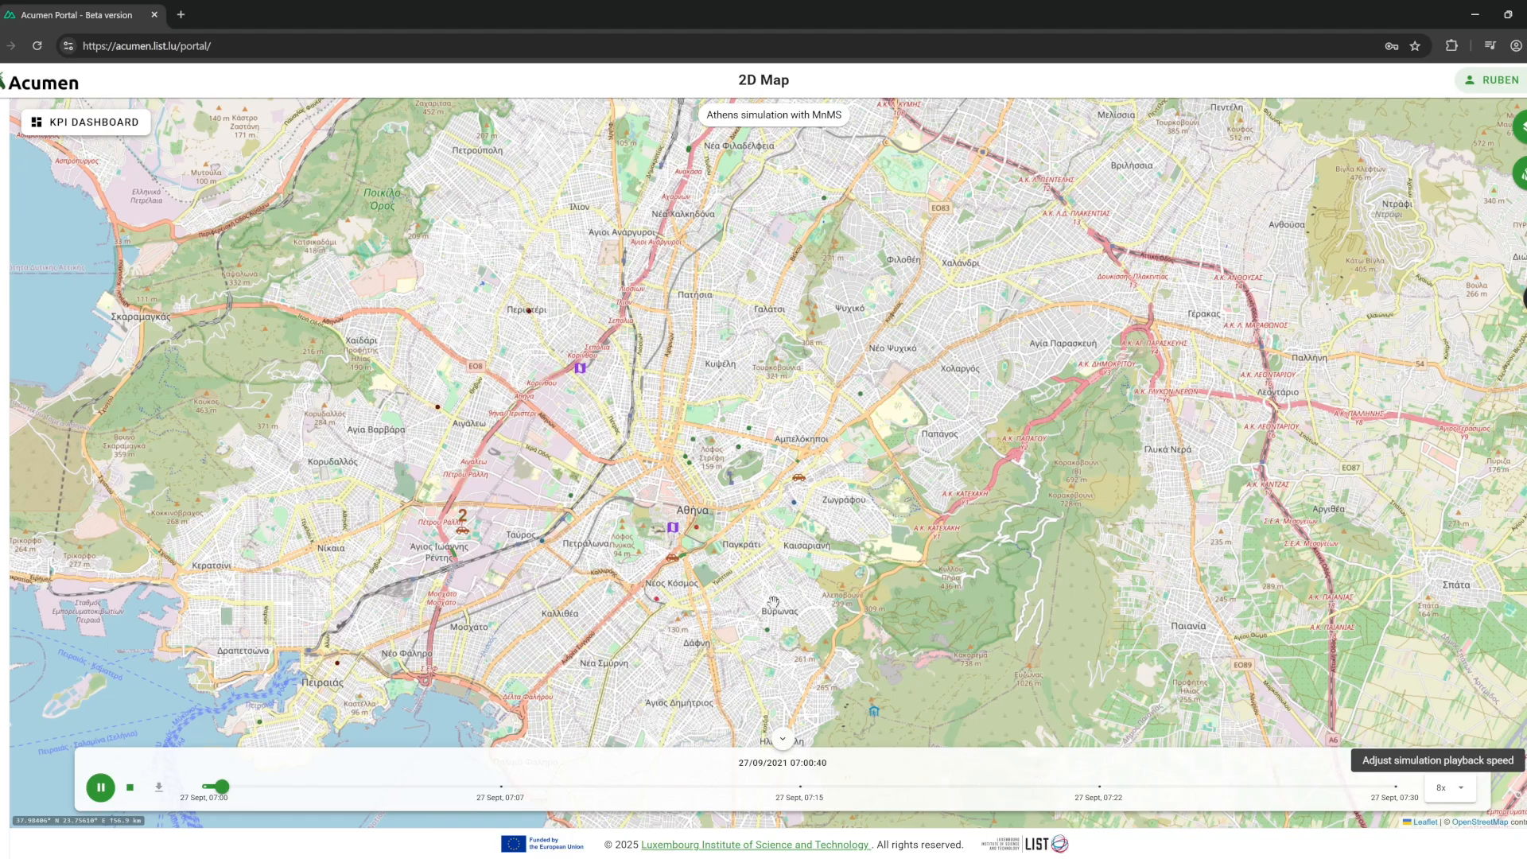
left_click(1448, 787)
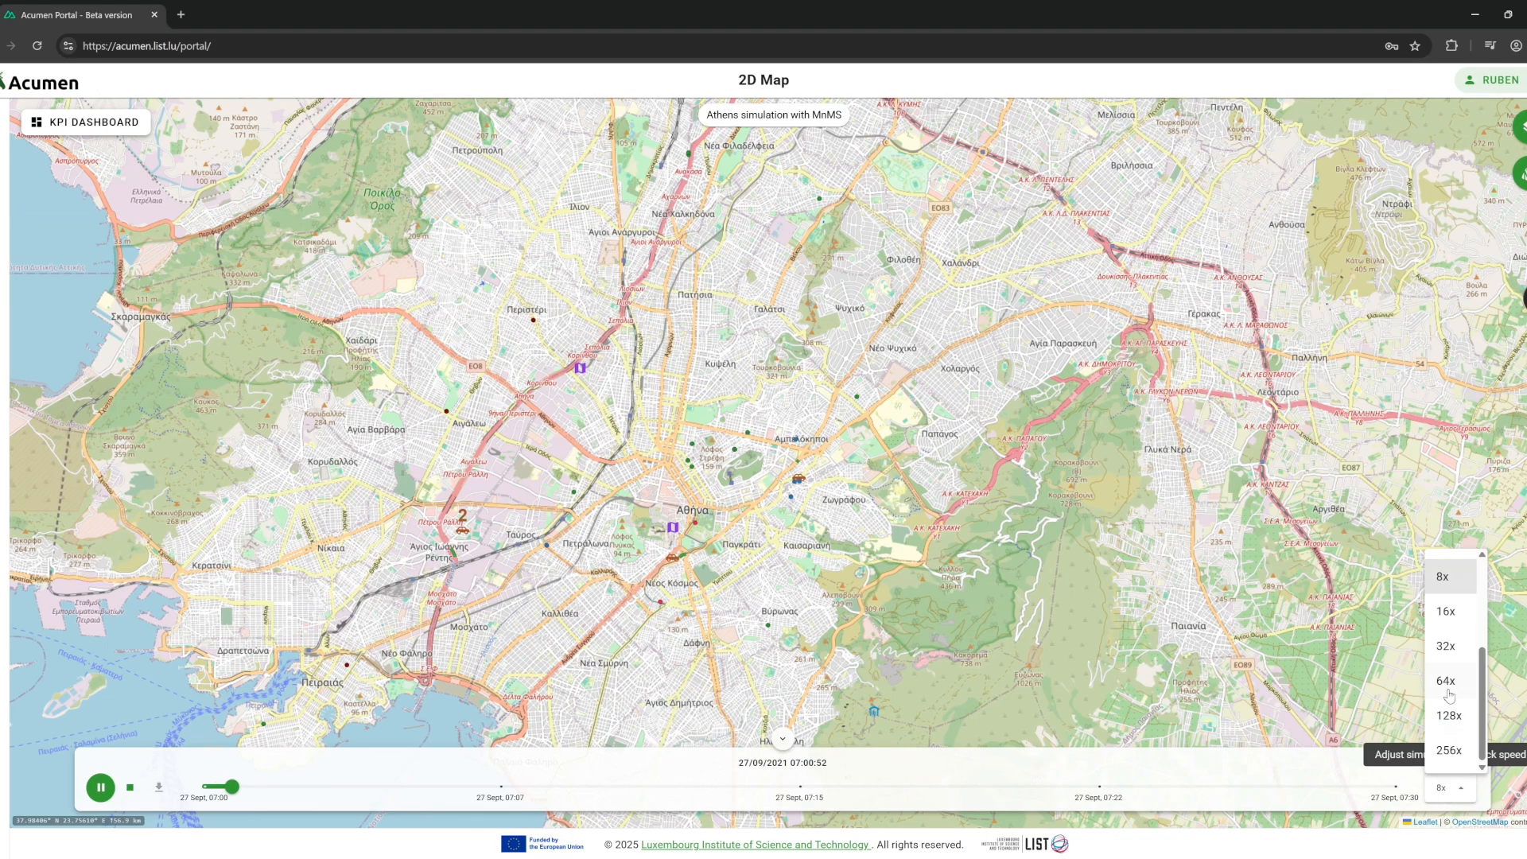
left_click(1446, 645)
Advance the simulation timeline to about 07:20.
left_click(715, 788)
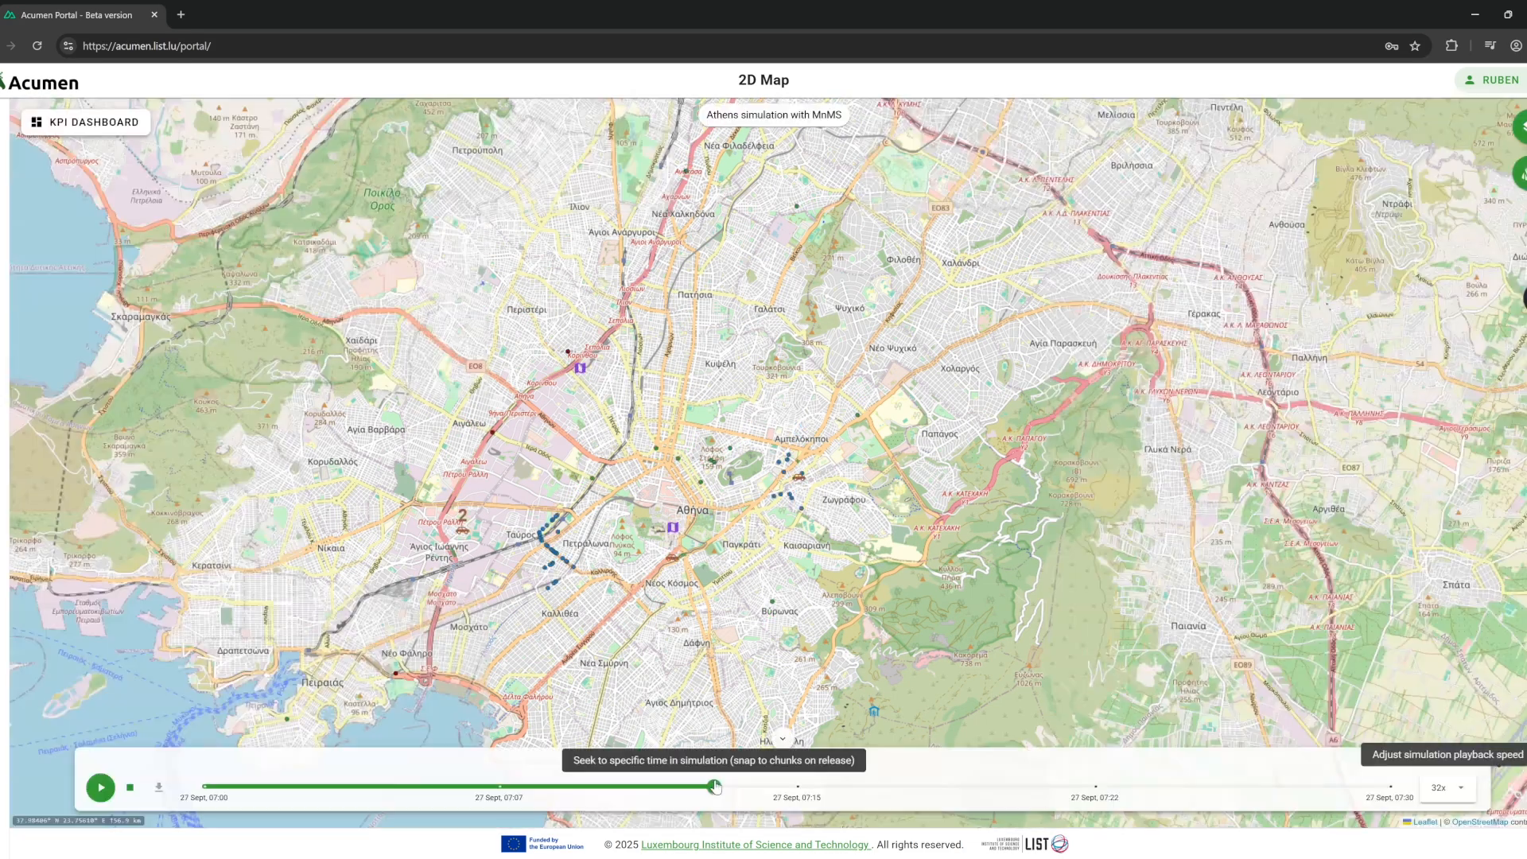
left_click_drag(750, 787, 984, 794)
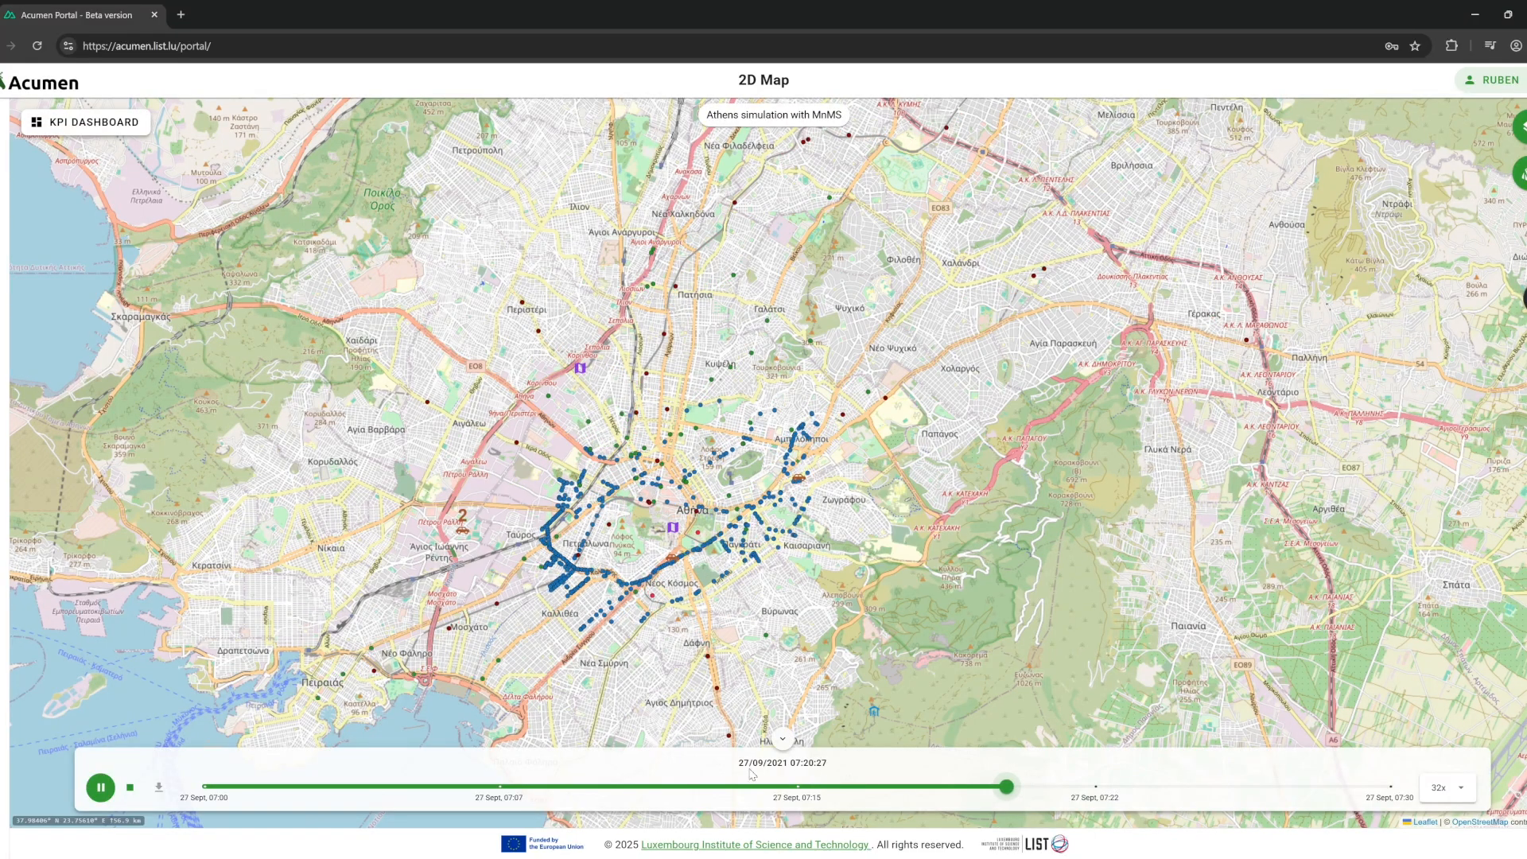
left_click(783, 738)
left_click(786, 799)
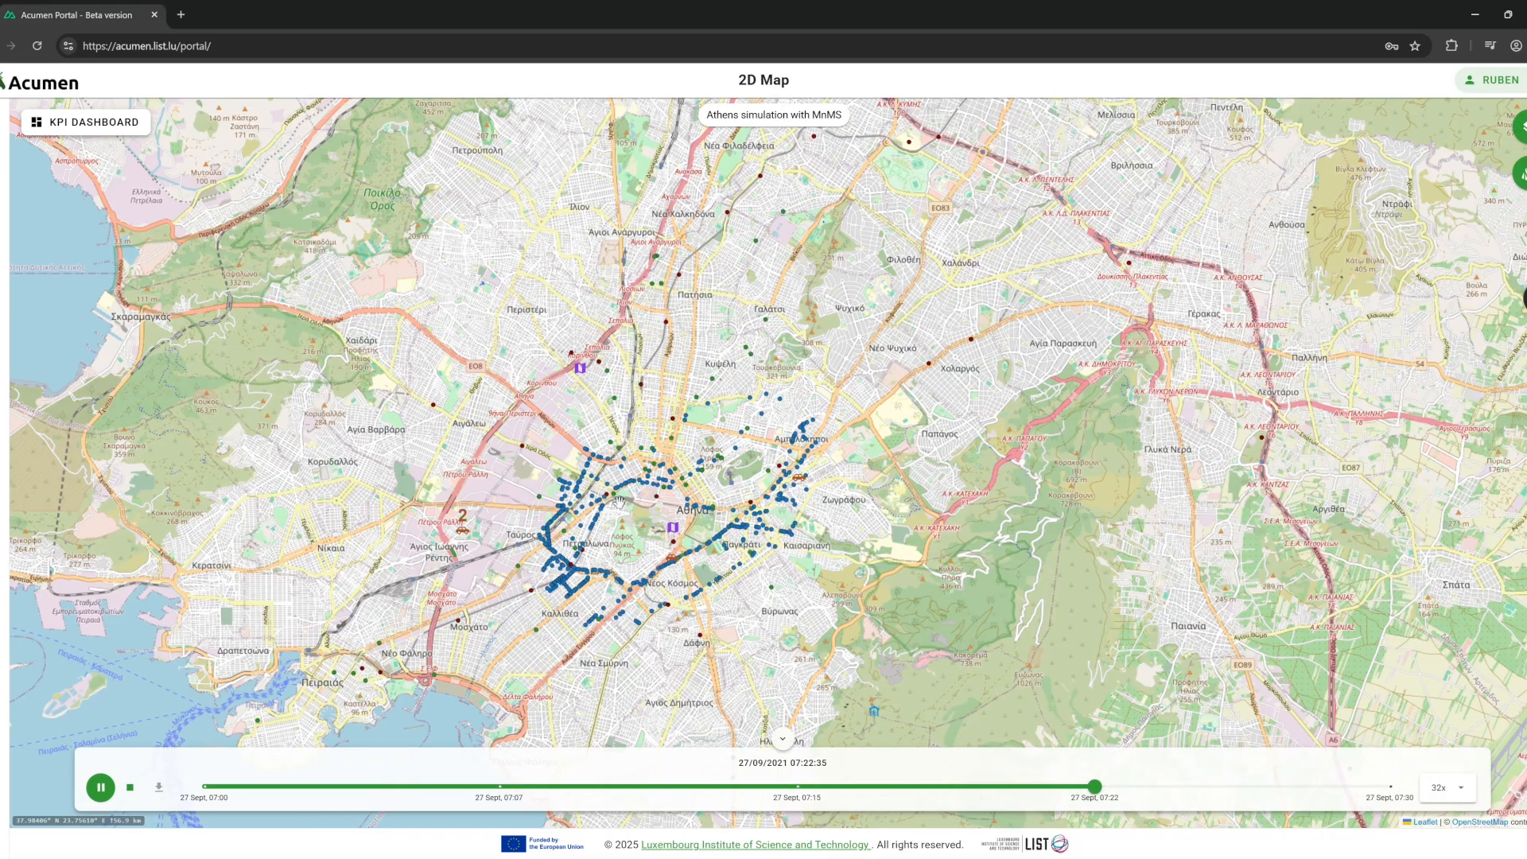
Check the vehicle type colour legend and zoom into central Athens.
scroll(672, 522, "down", 2)
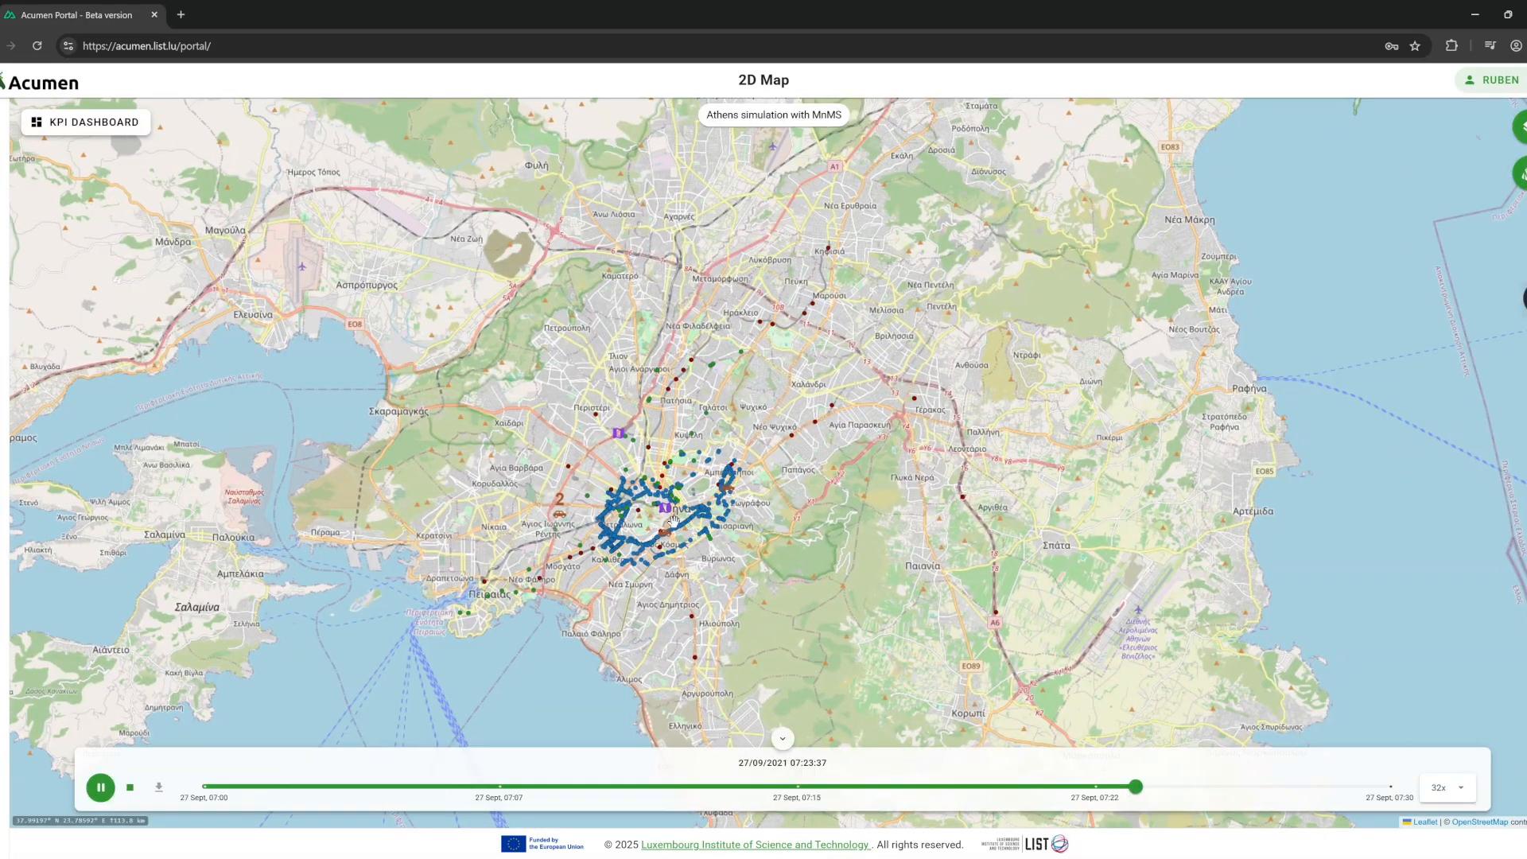
left_click(1521, 182)
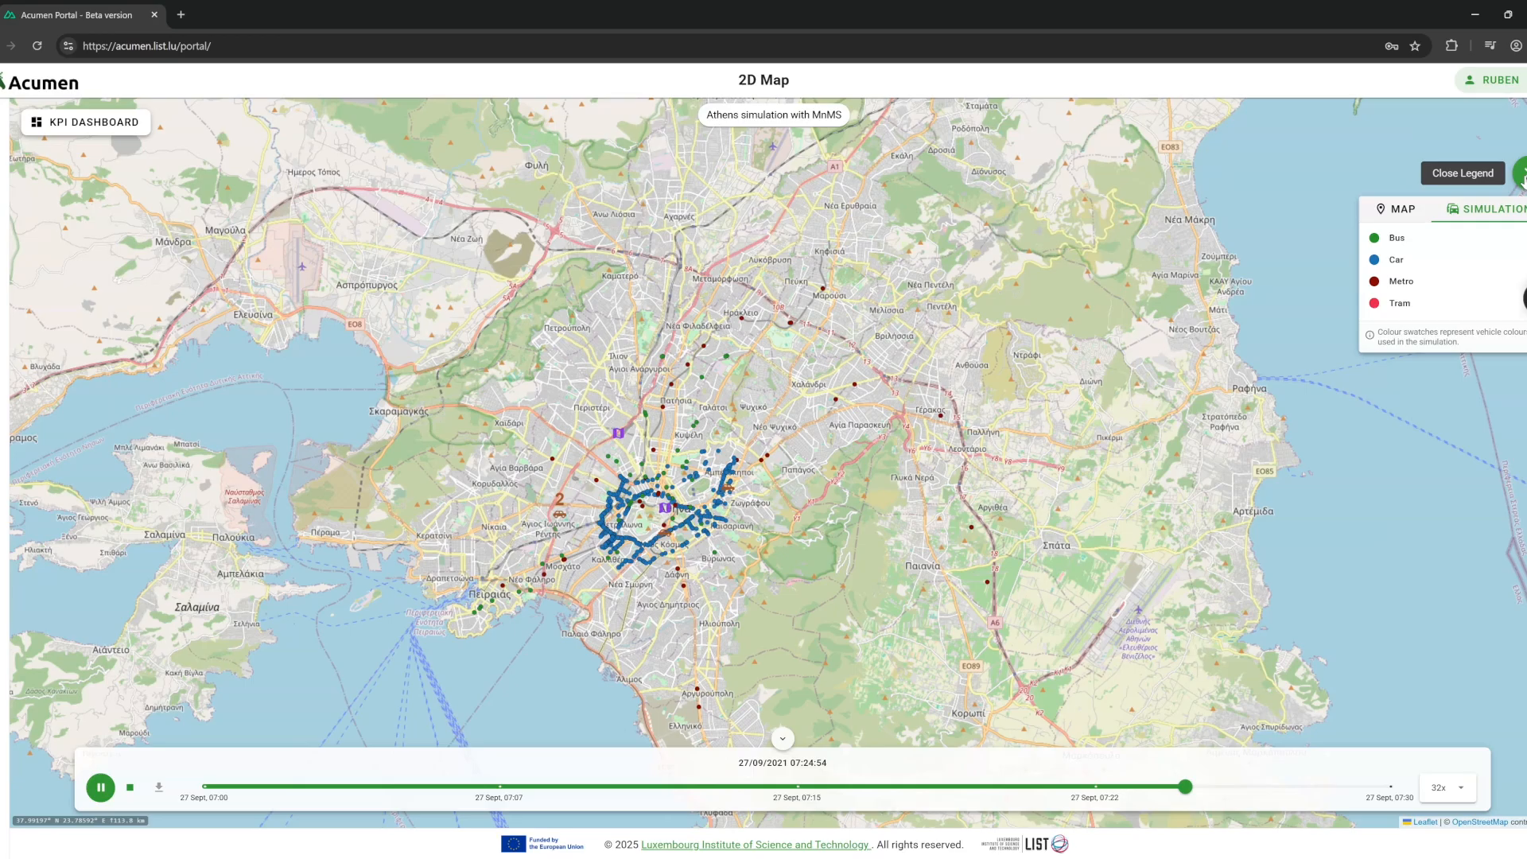
left_click(1521, 175)
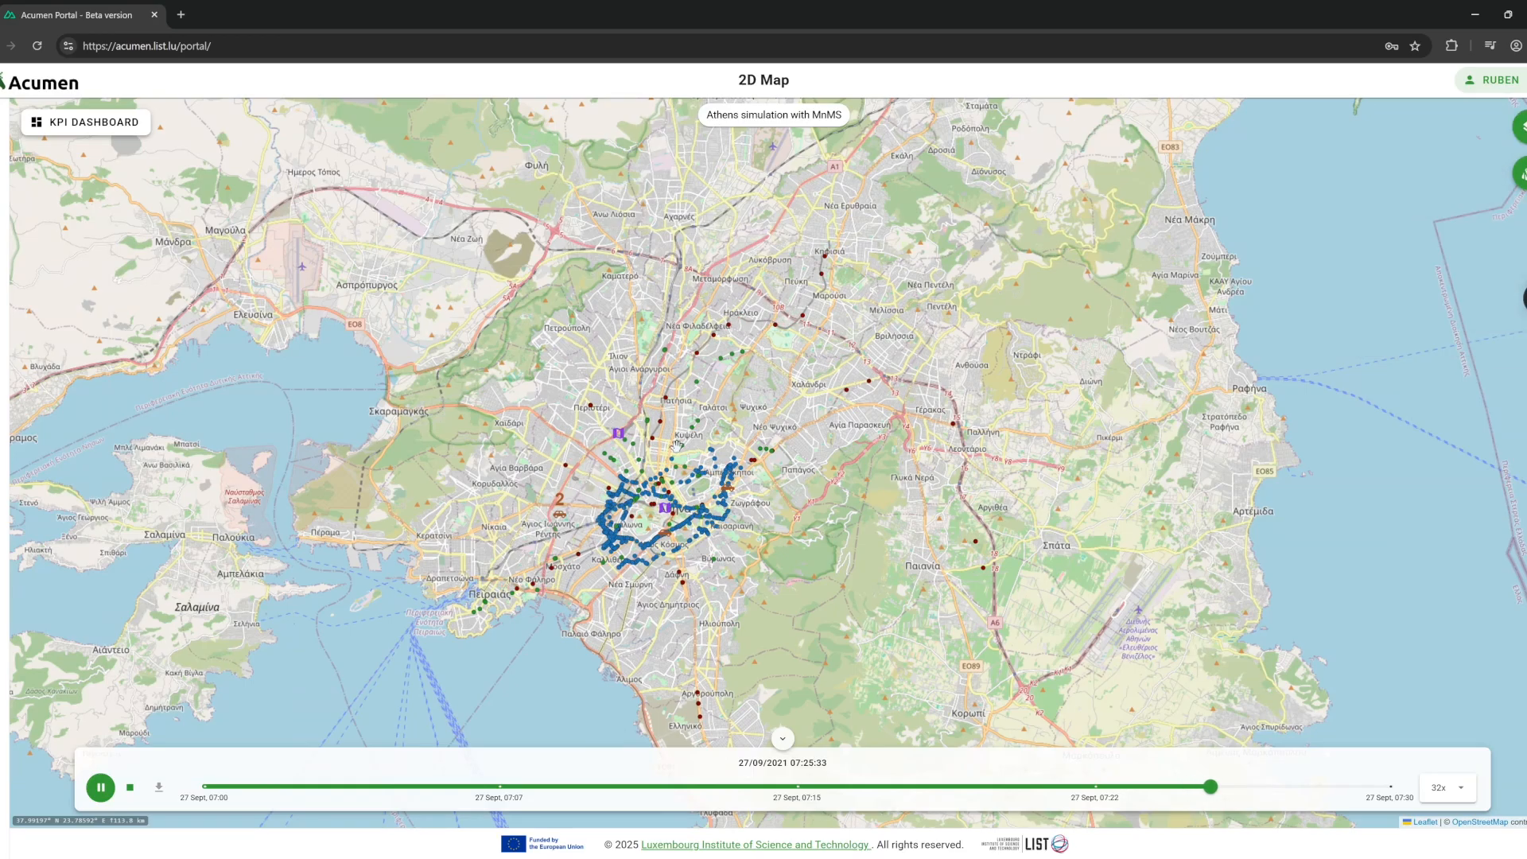
scroll(613, 525, "up", 2)
scroll(613, 525, "up", 2)
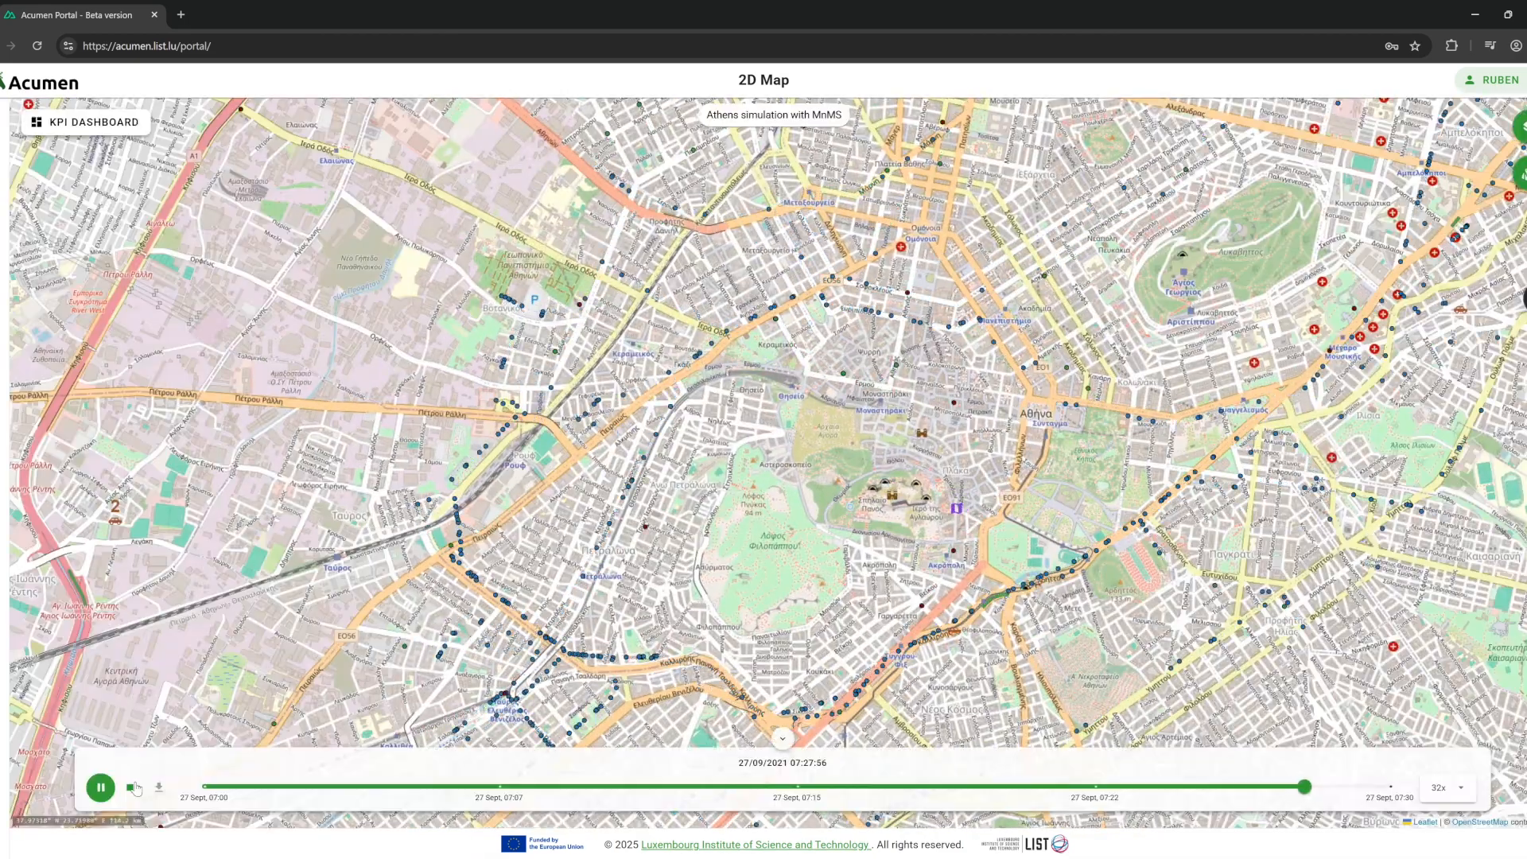
Stop playback and launch a side-by-side comparison of the Athens No strategy and Balancing simulations.
left_click(132, 788)
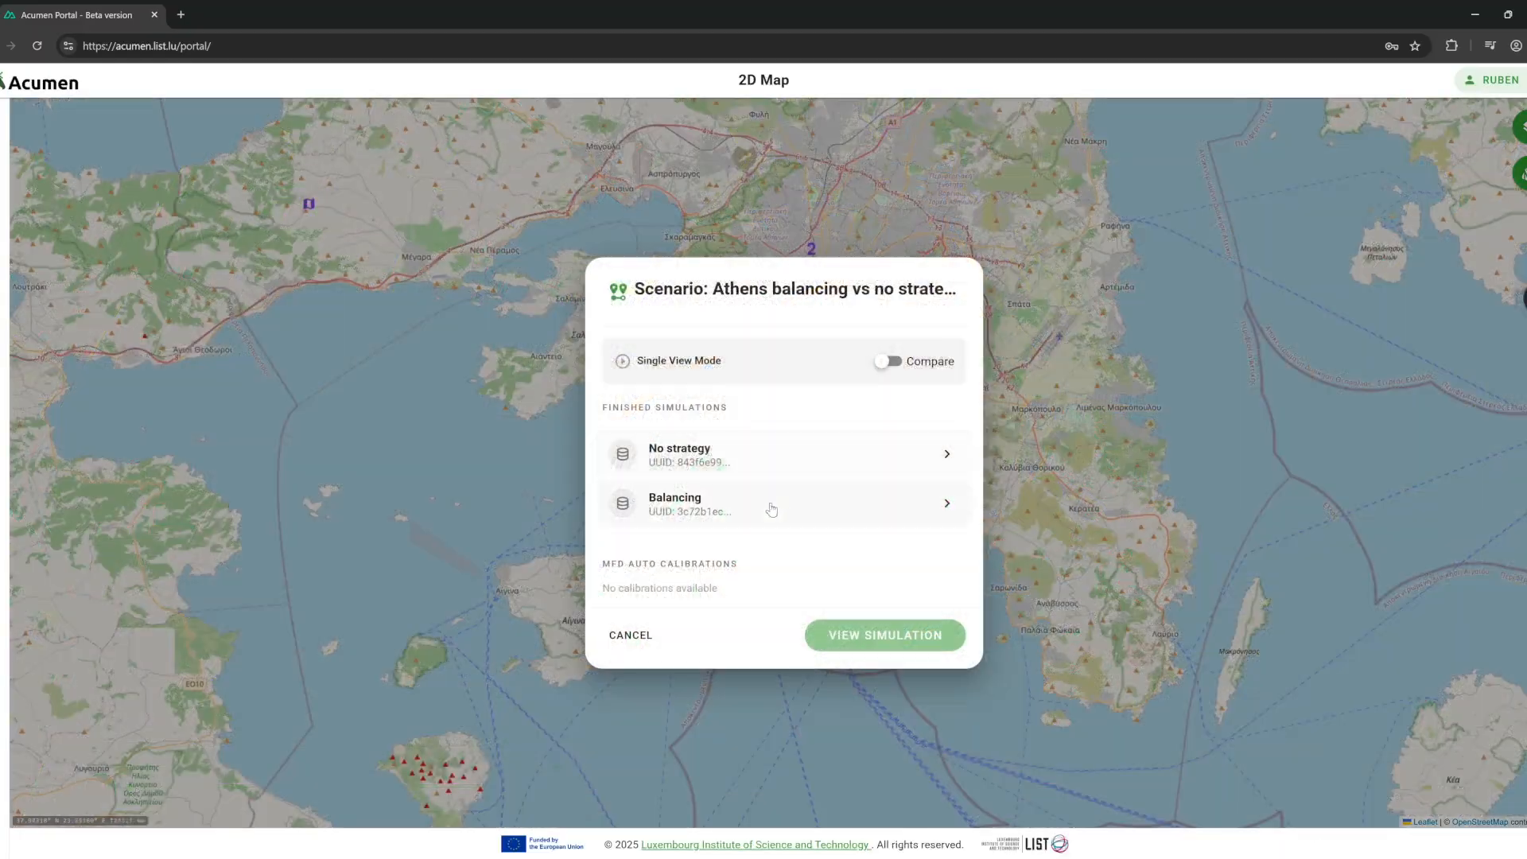
left_click(887, 362)
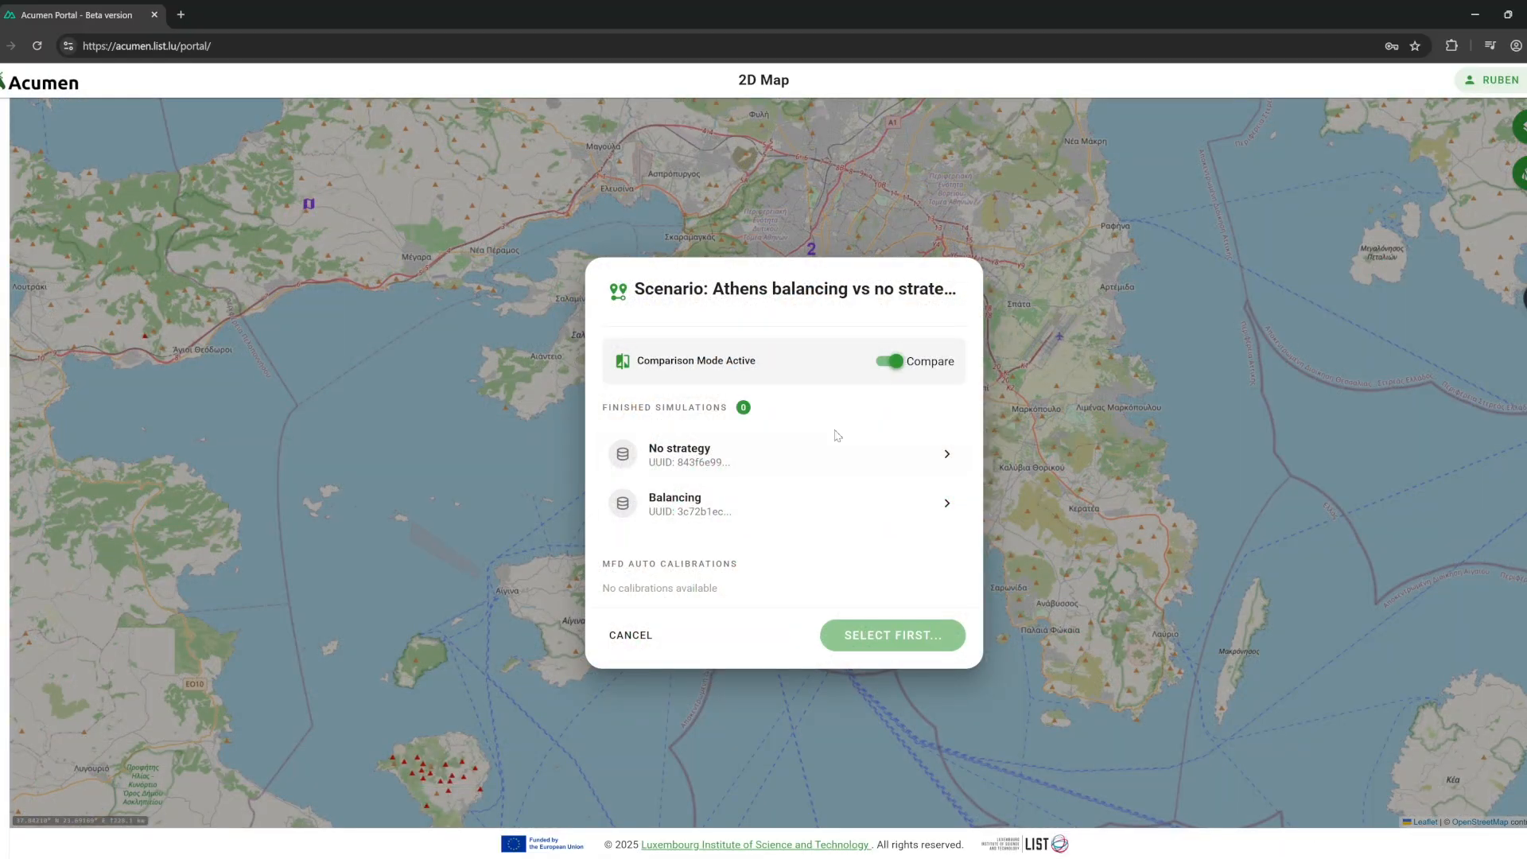
left_click(787, 469)
left_click(788, 508)
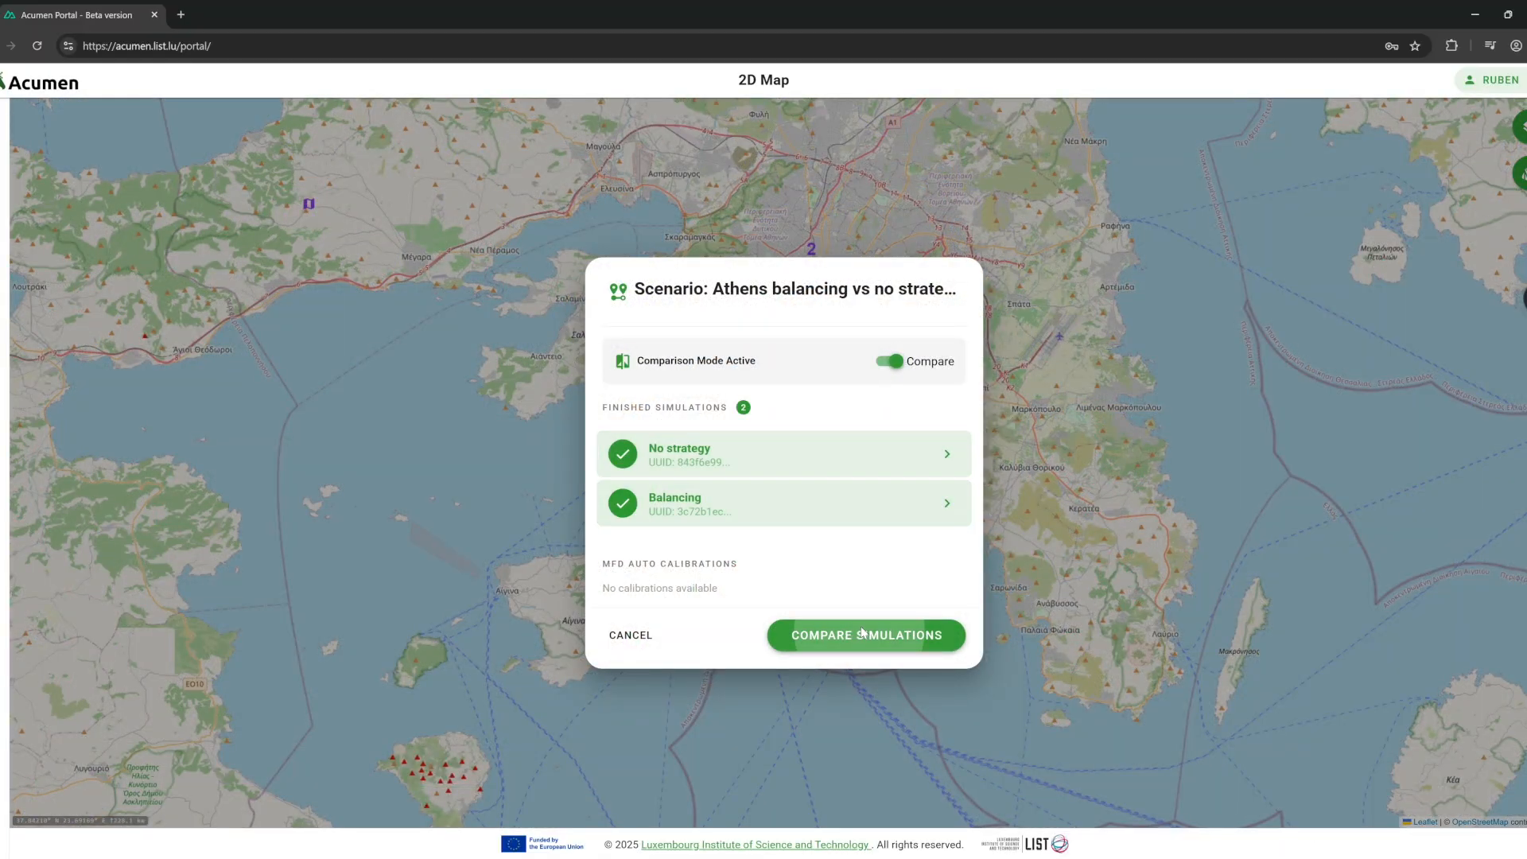
left_click(884, 635)
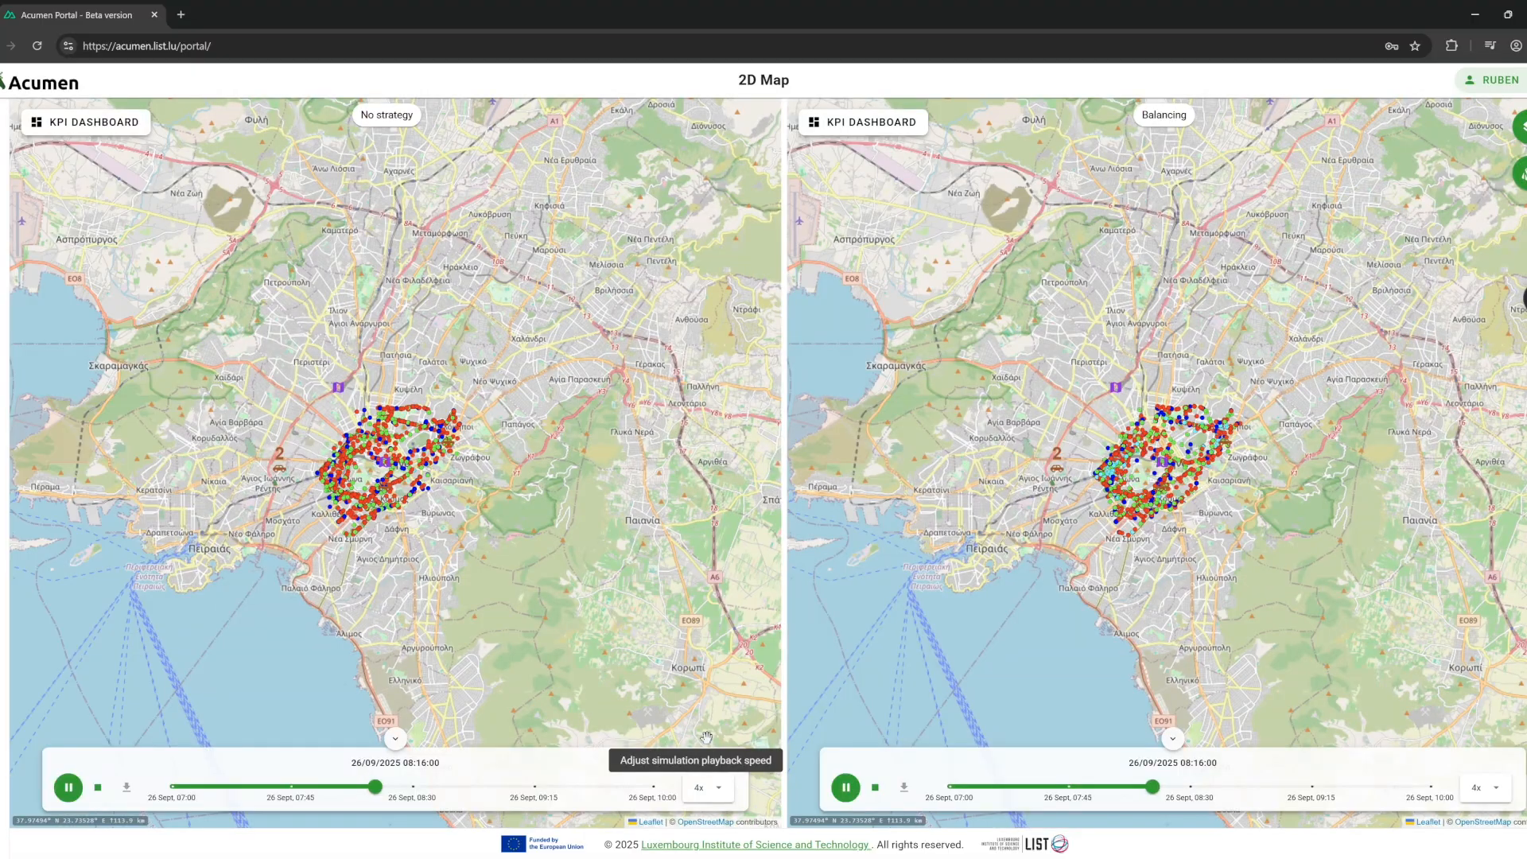
Play both simulations at 2x, zoom into the maps, and open the No strategy KPI dashboard.
left_click(707, 787)
left_click(686, 611)
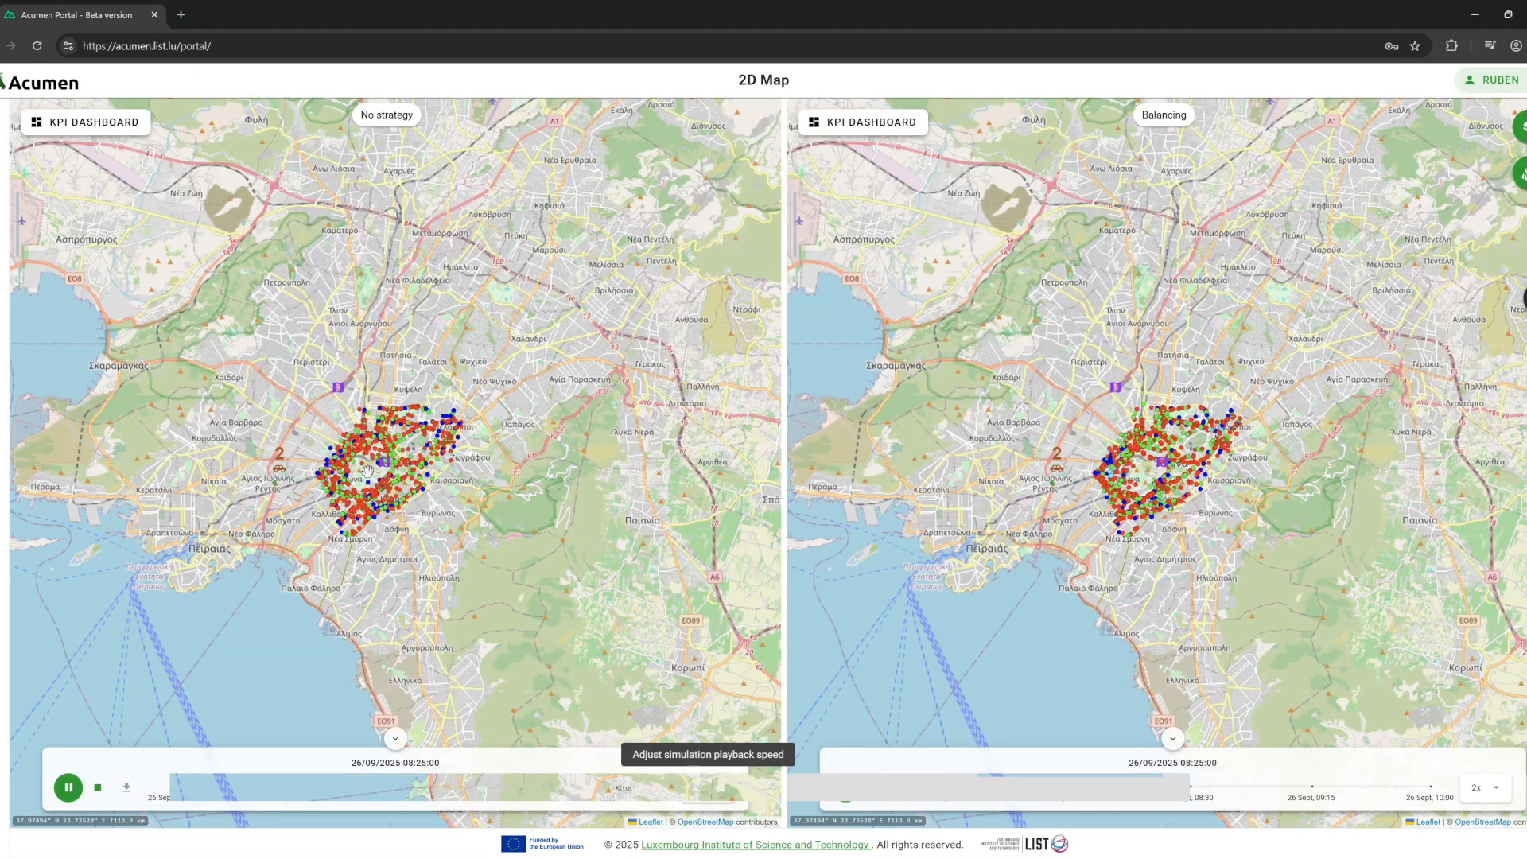
scroll(367, 470, "up", 3)
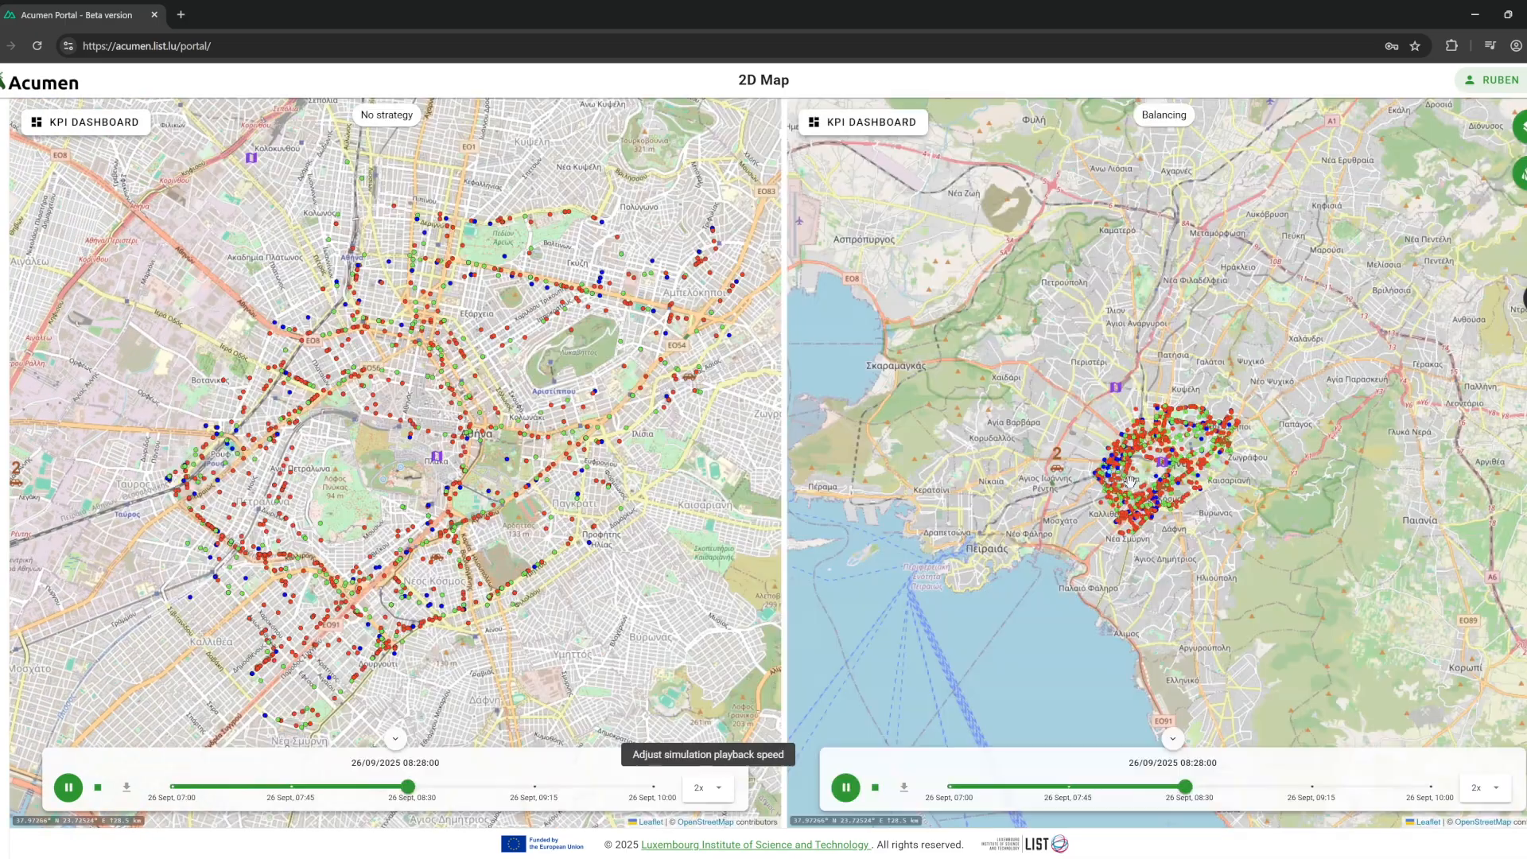
scroll(1135, 476, "up", 2)
scroll(1134, 475, "up", 1)
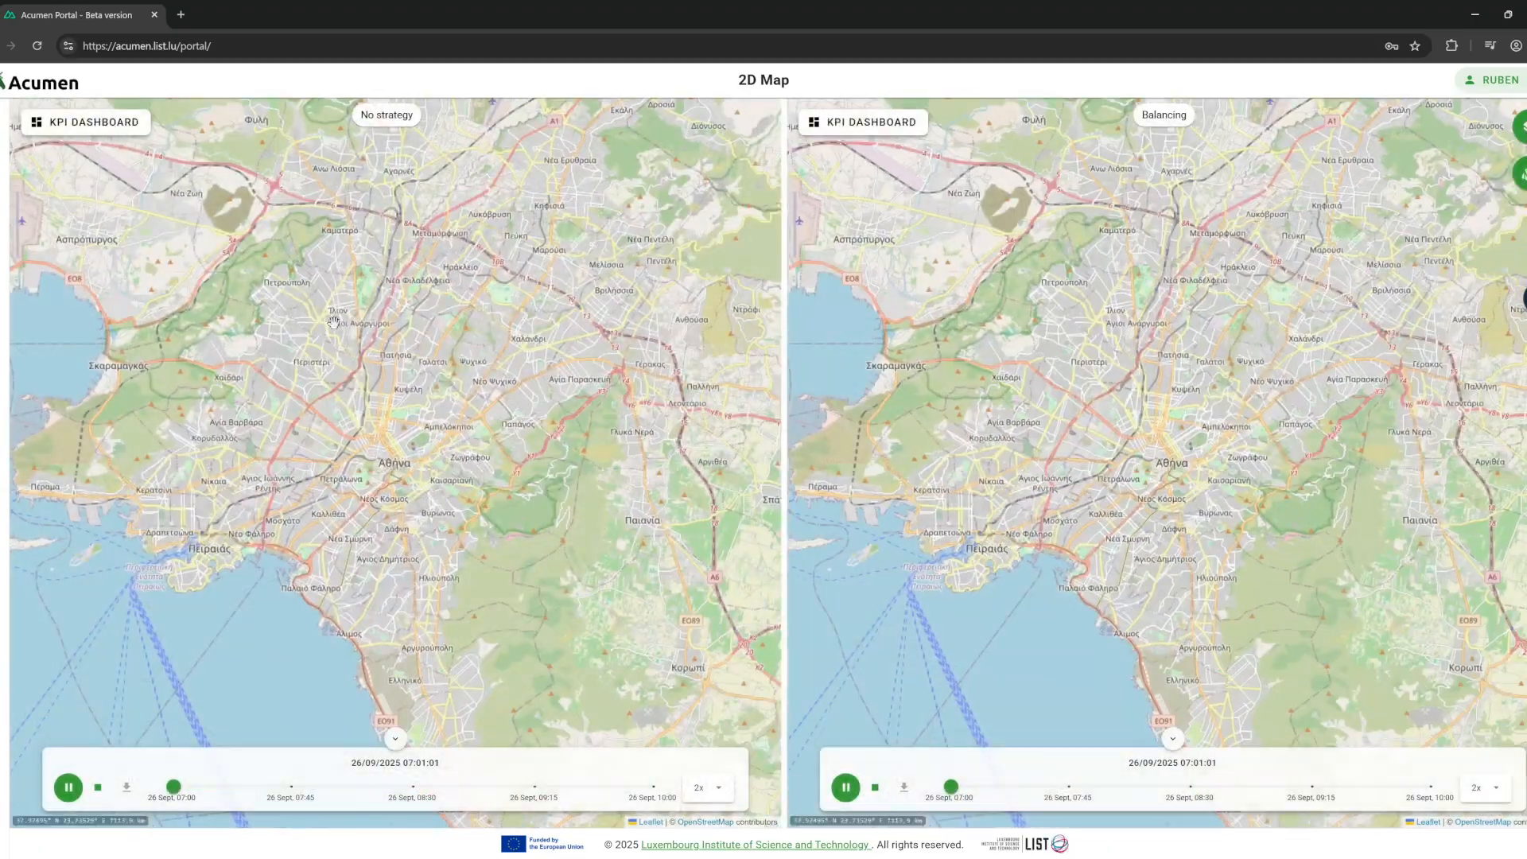
left_click(109, 123)
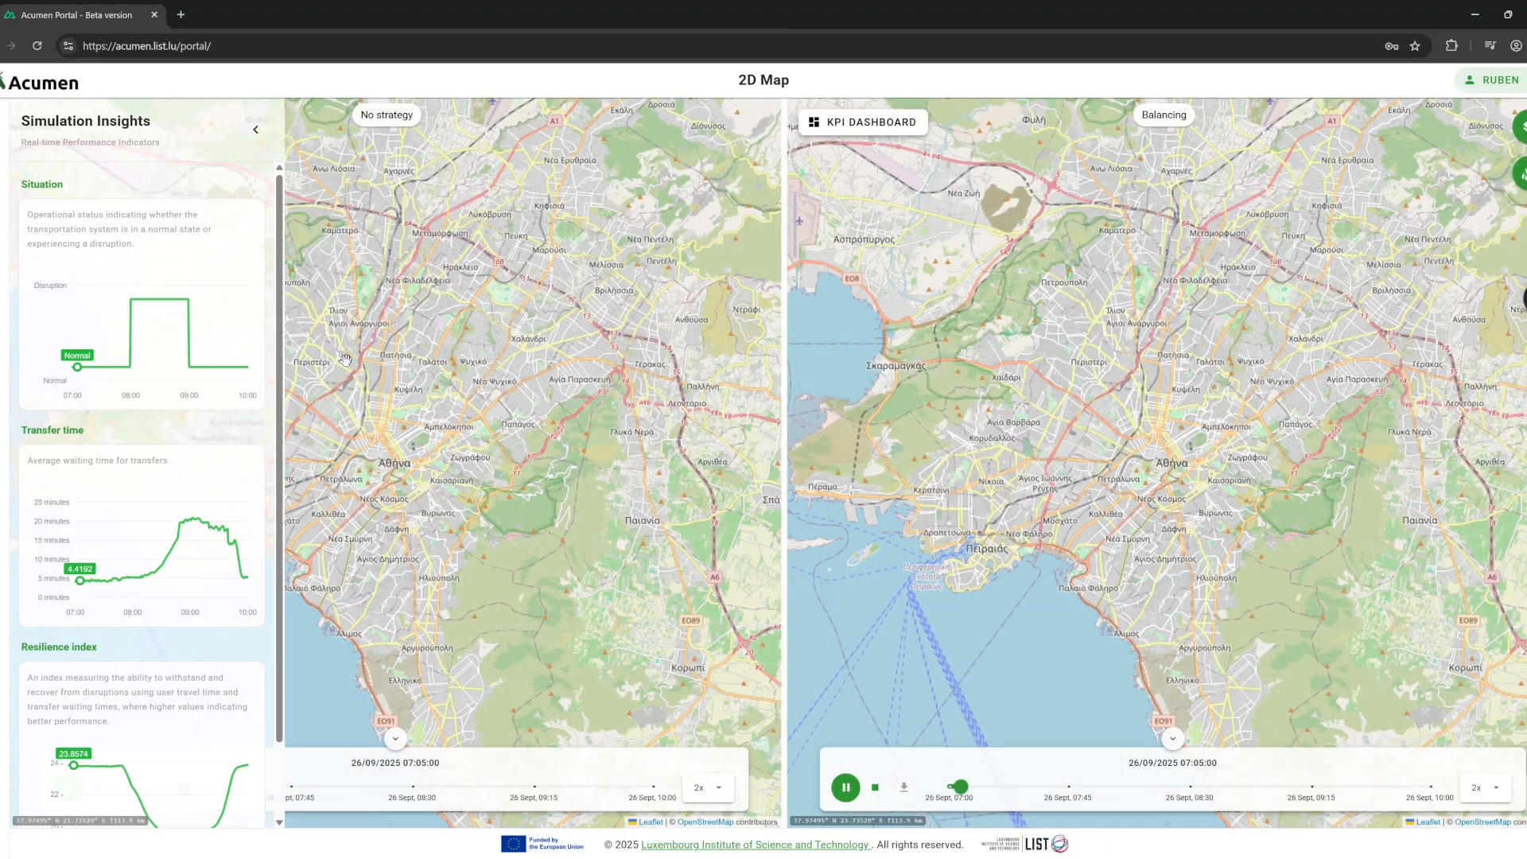
Open the Balancing run's KPI dashboard and raise playback speed to 4x.
left_click(831, 125)
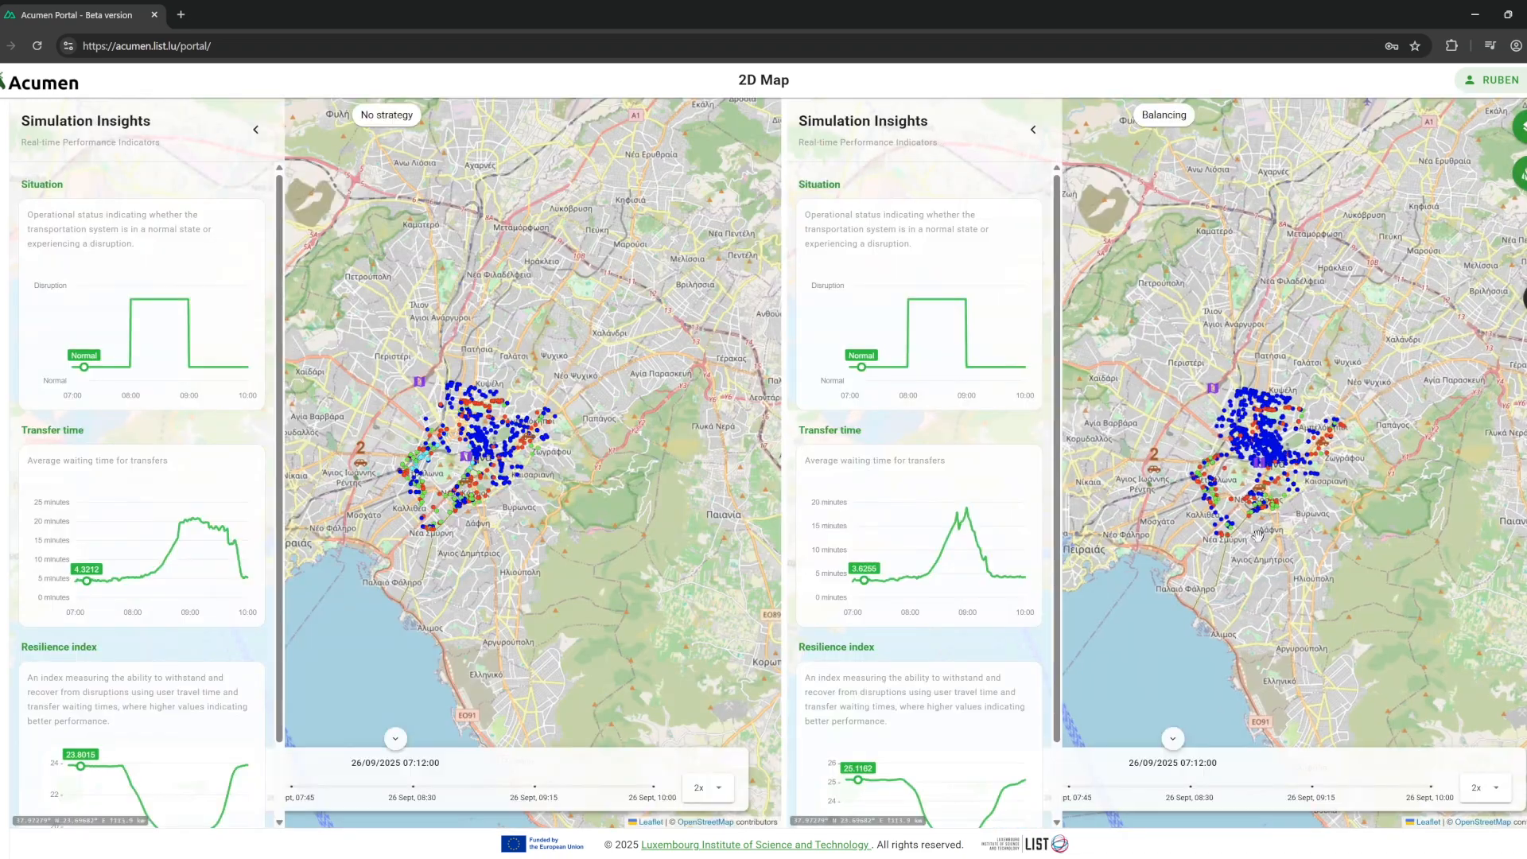
left_click(1495, 787)
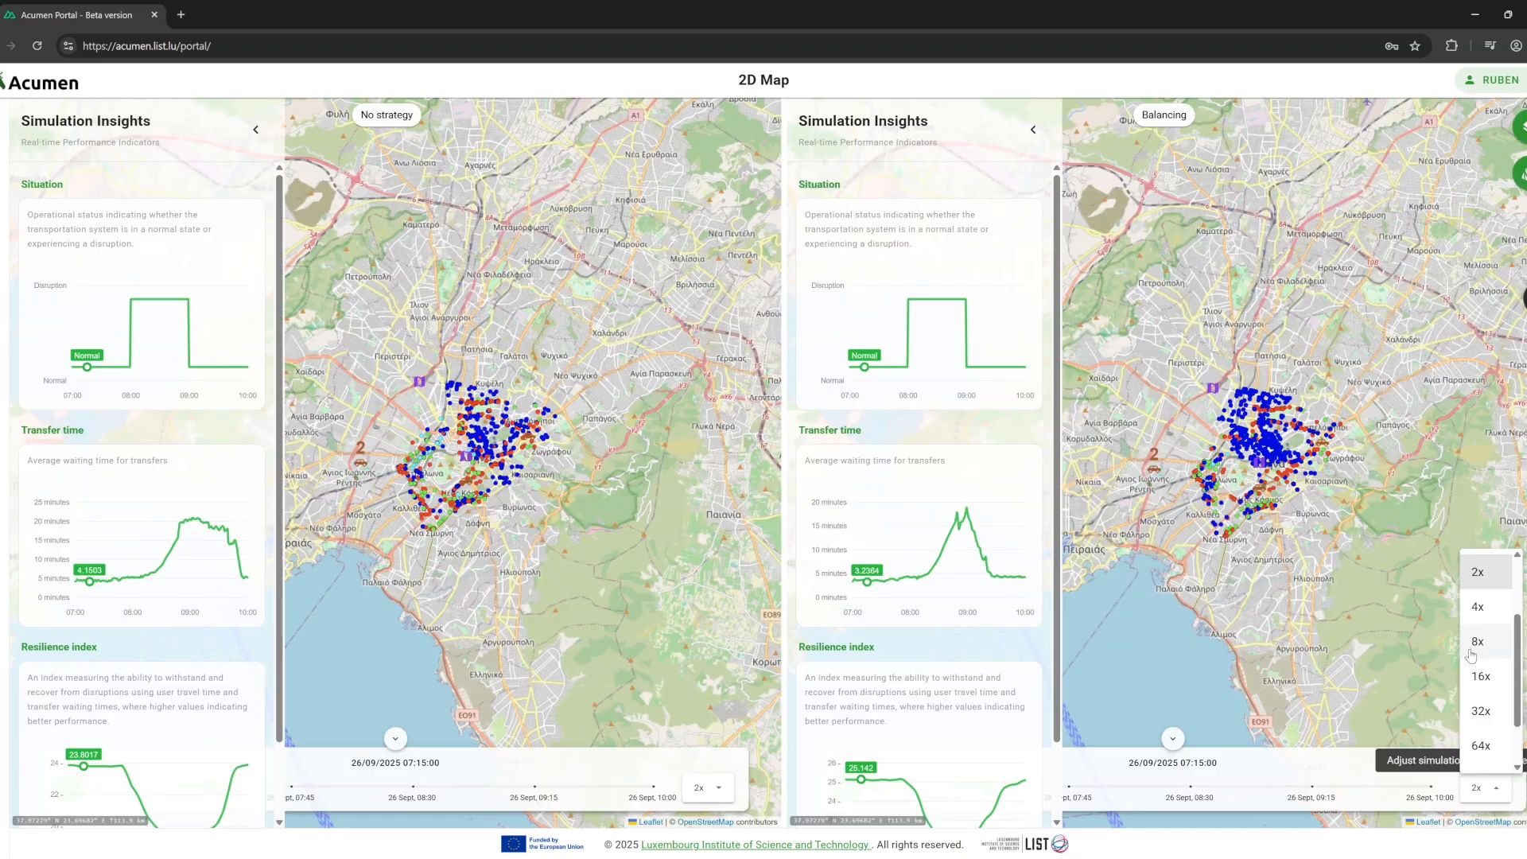
left_click(1477, 607)
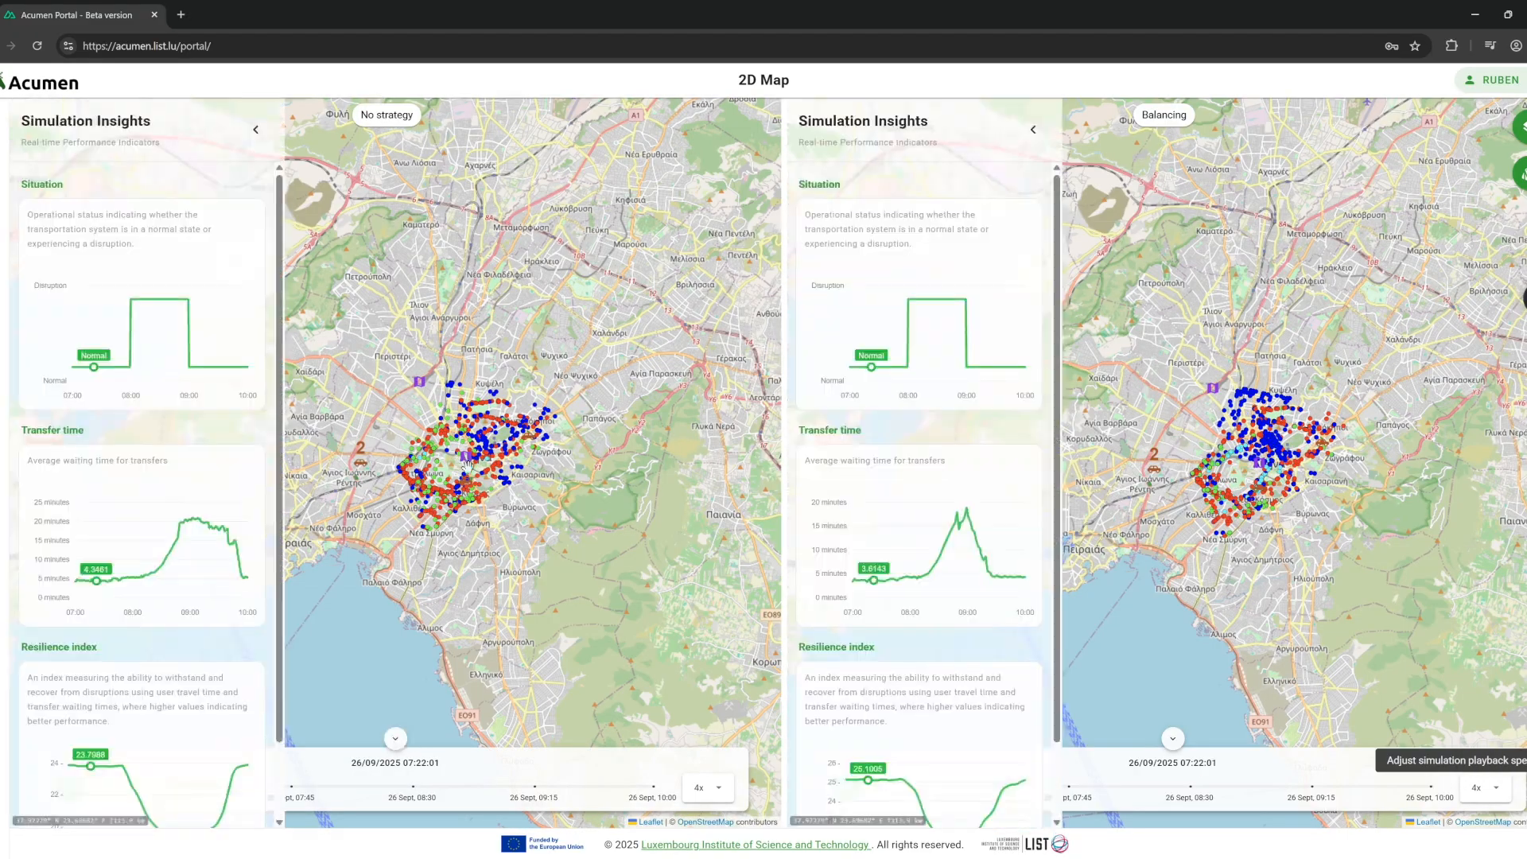
Zoom the maps and jump both simulations to about 09:02 on the timeline.
mouse_move(466, 461)
scroll(465, 460, "up", 1)
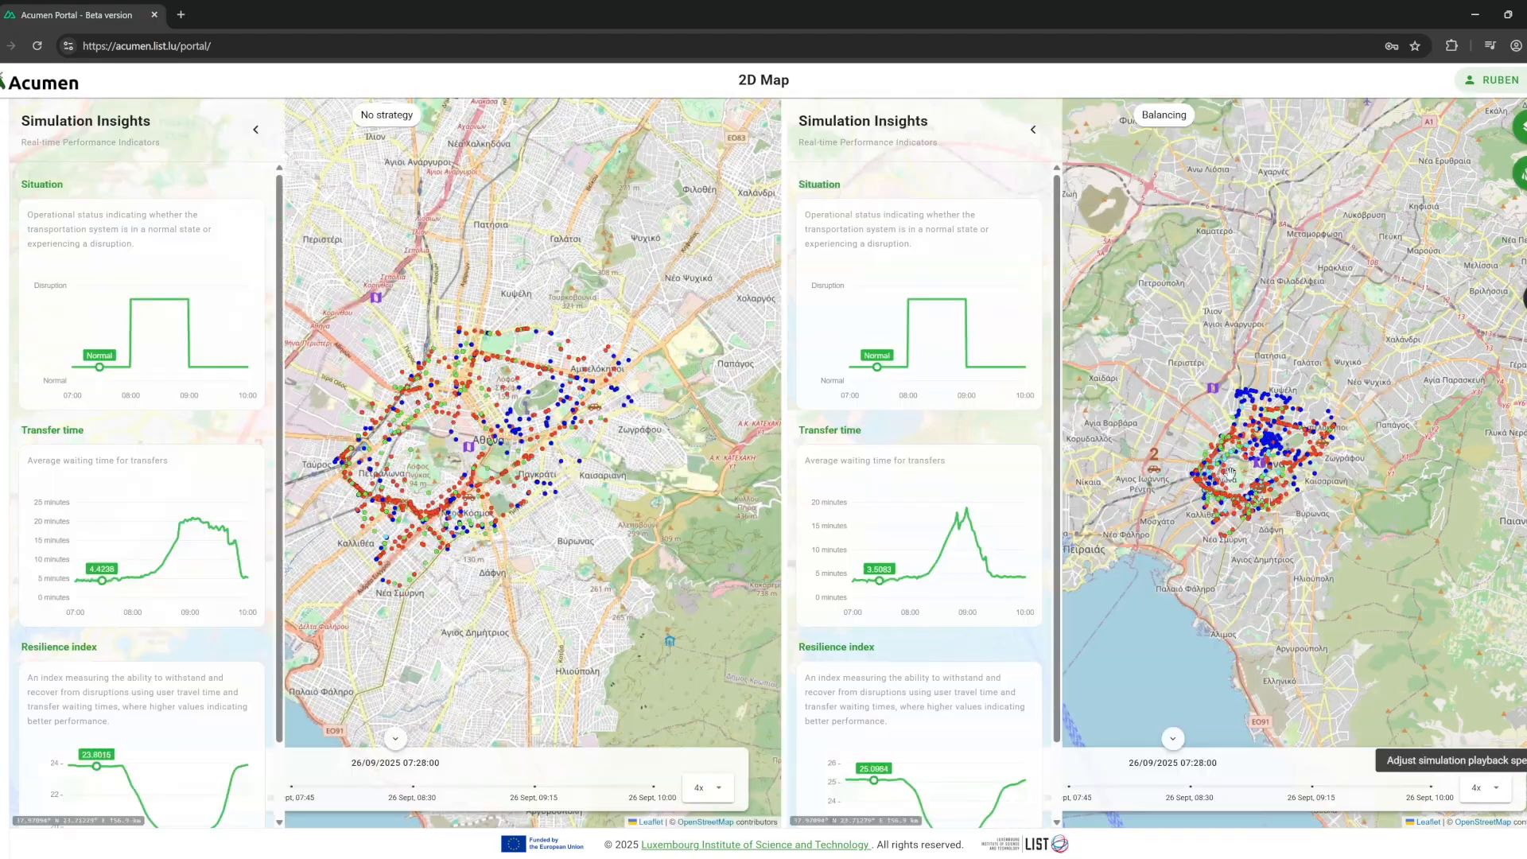
scroll(1244, 474, "up", 2)
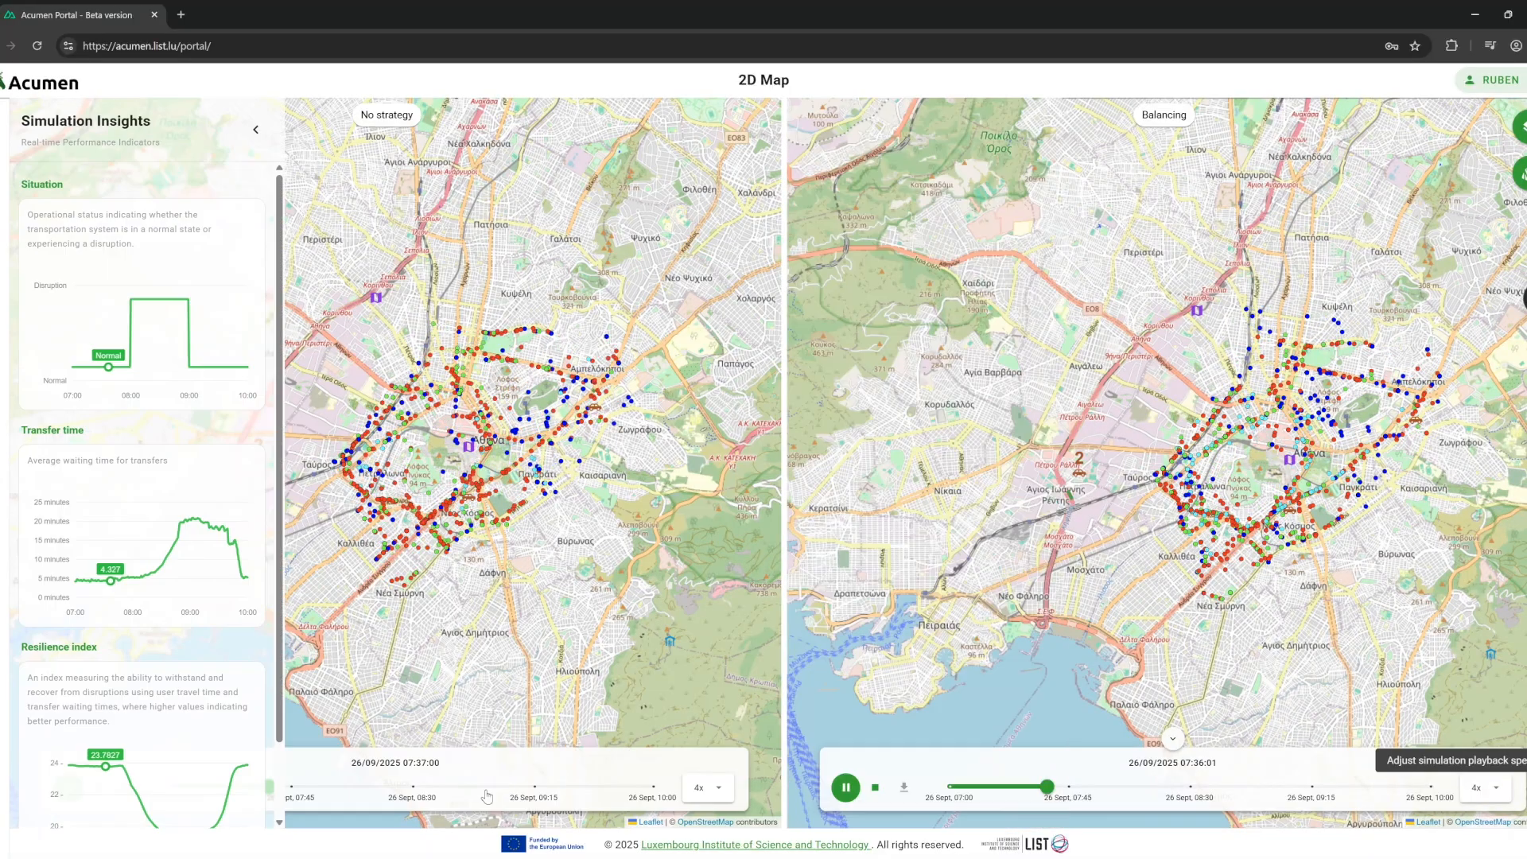
left_click(495, 788)
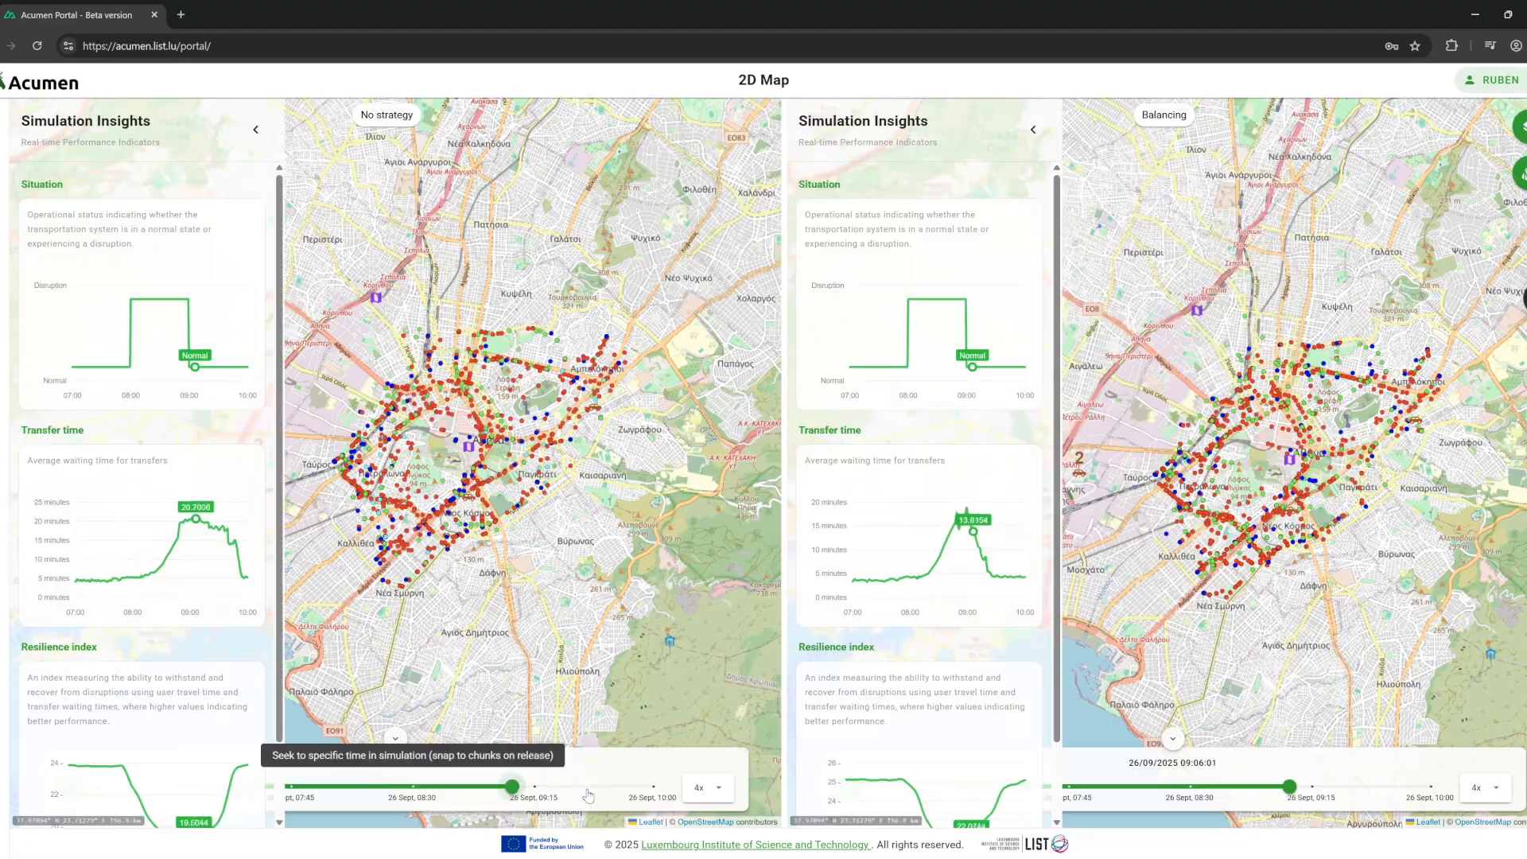
Seek both simulations back to about 08:06, during the disruption period.
left_click(346, 787)
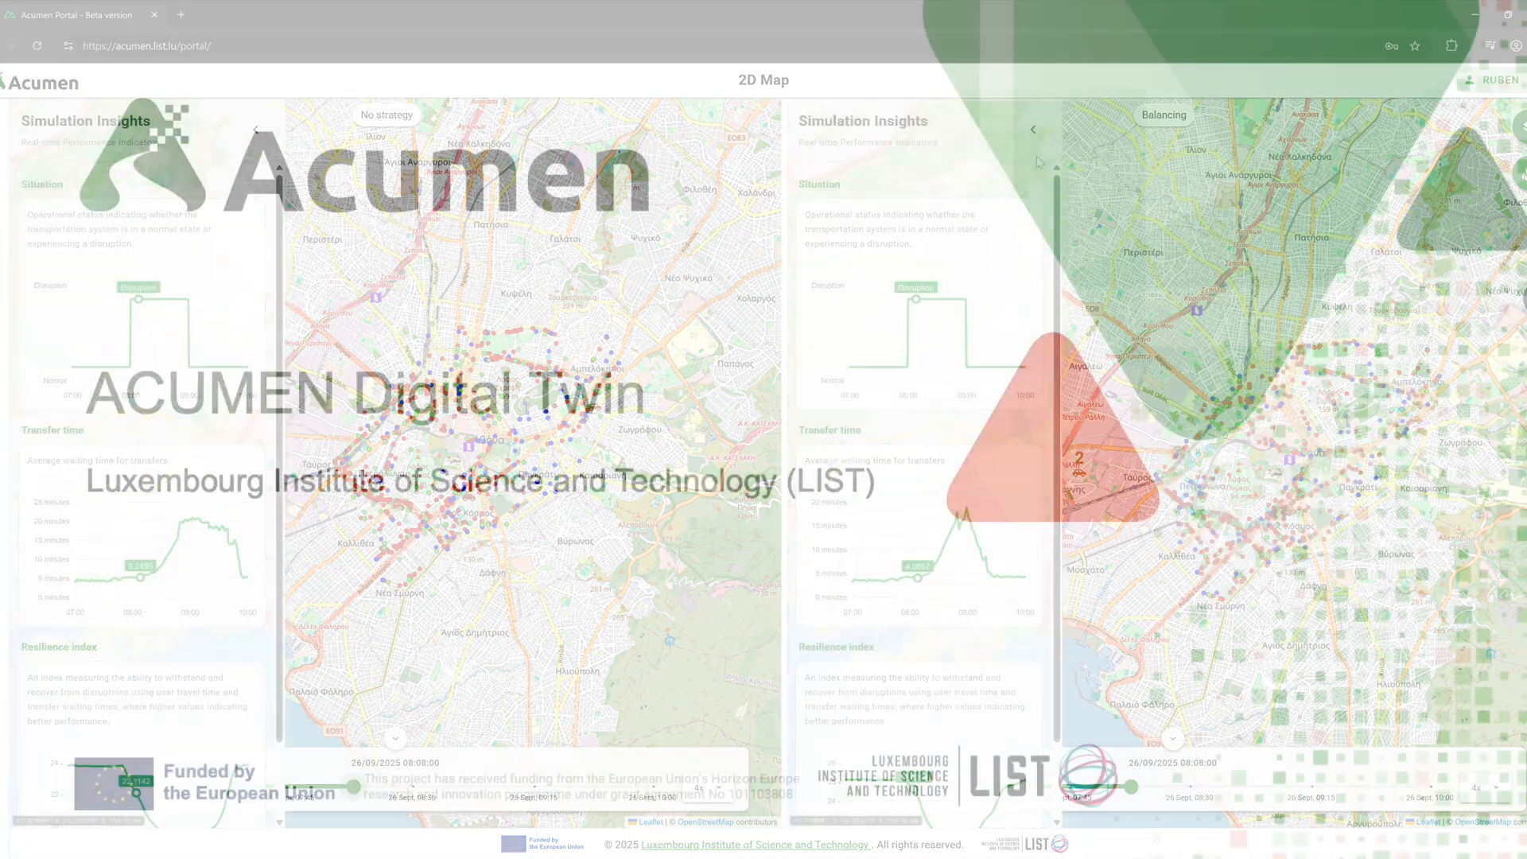